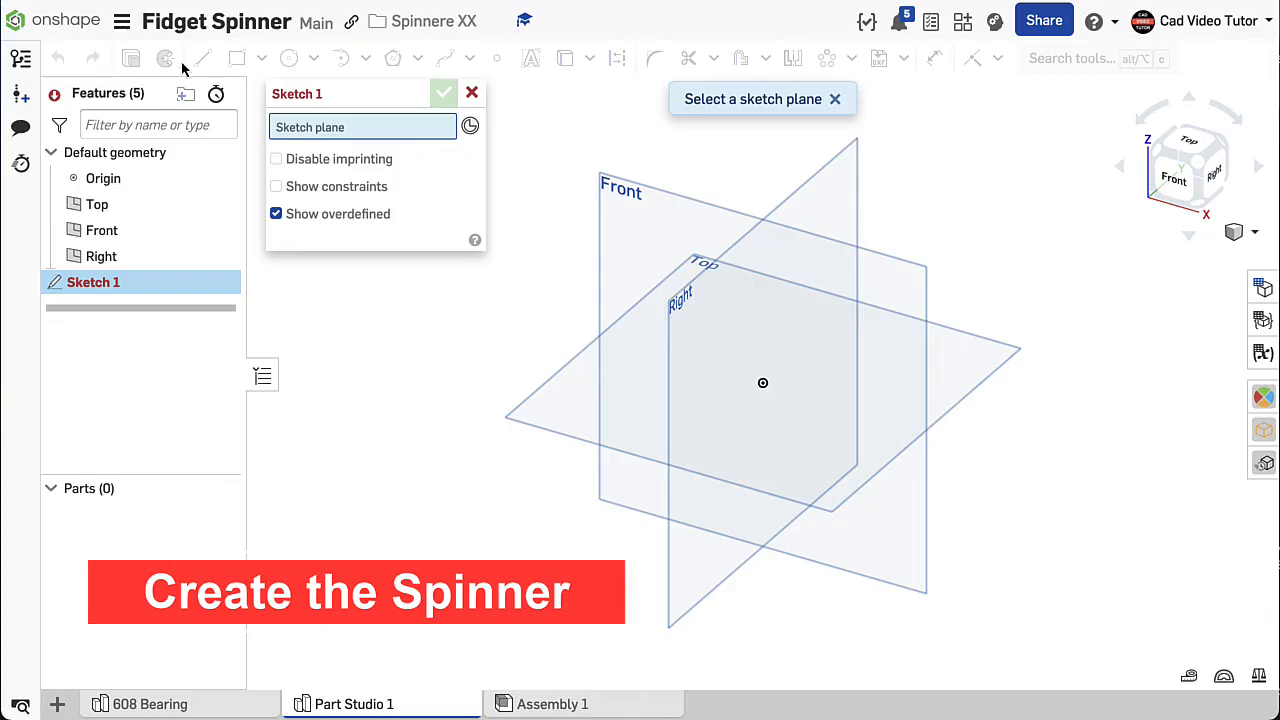
# - Place the new sketch on the Top plane, view it normal to the sketch plane and hide the default planes
pyautogui.click(583, 372)
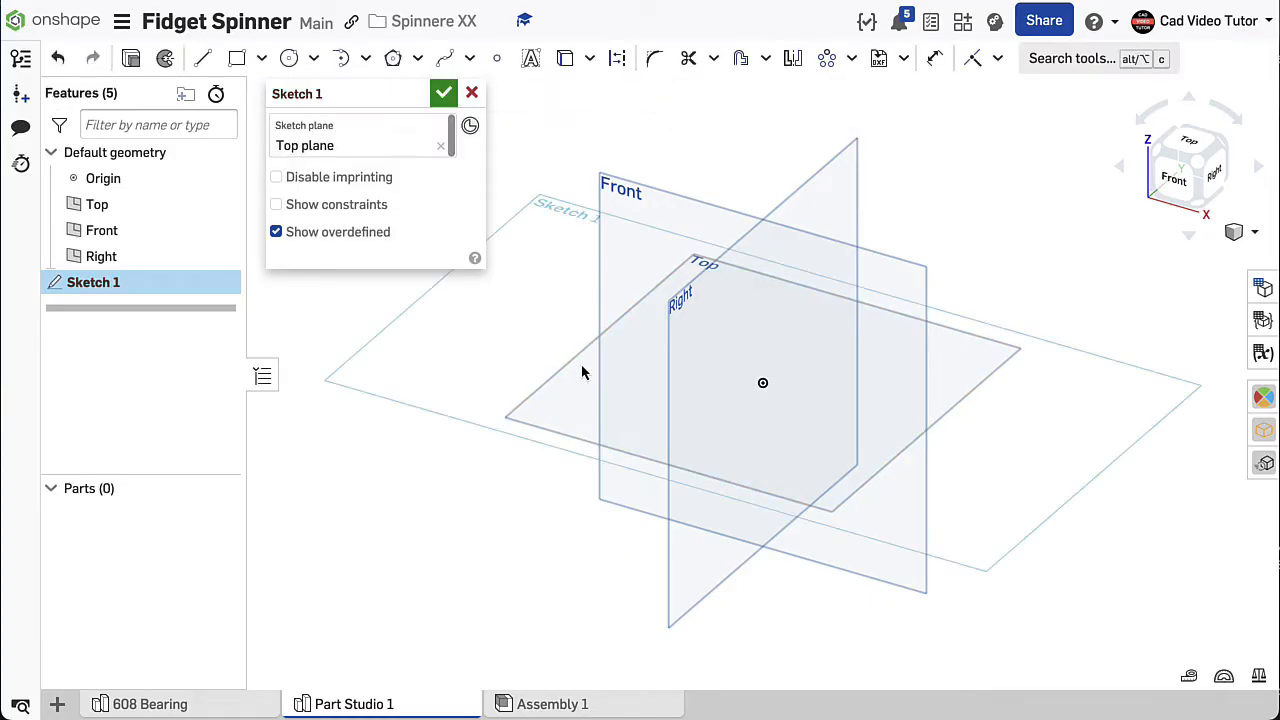
pyautogui.rightClick(697, 136)
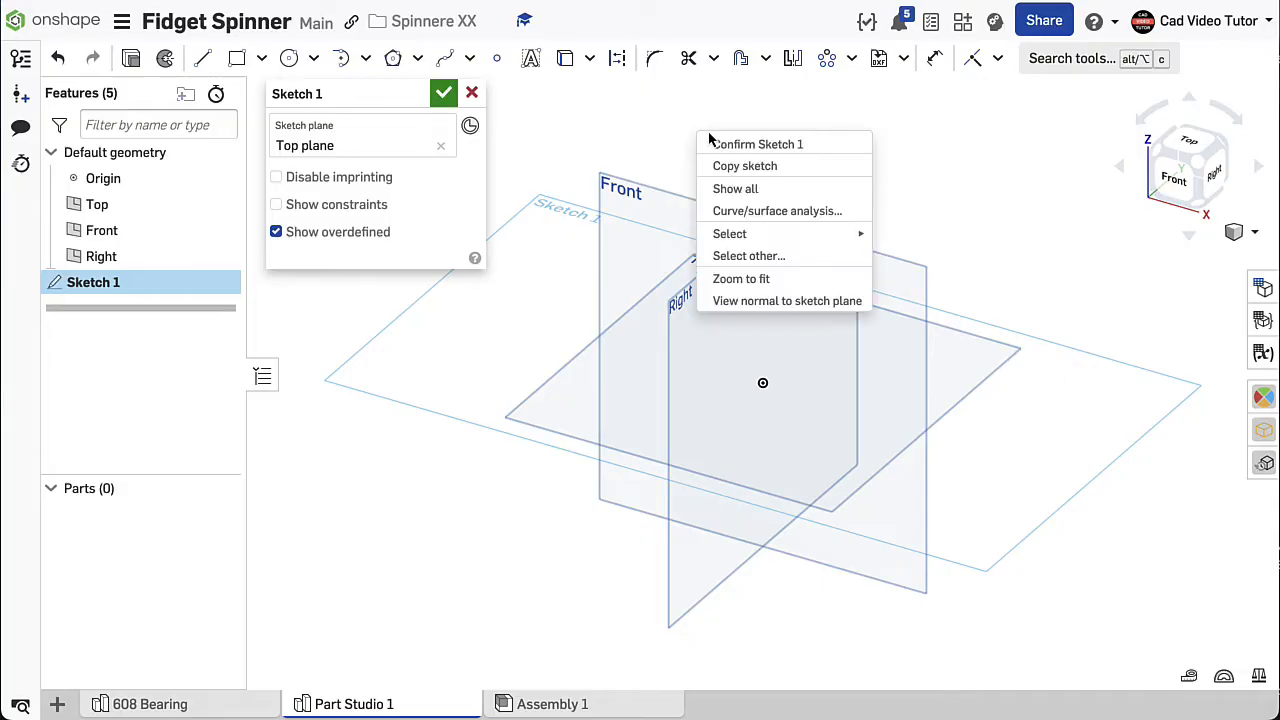
pyautogui.click(752, 302)
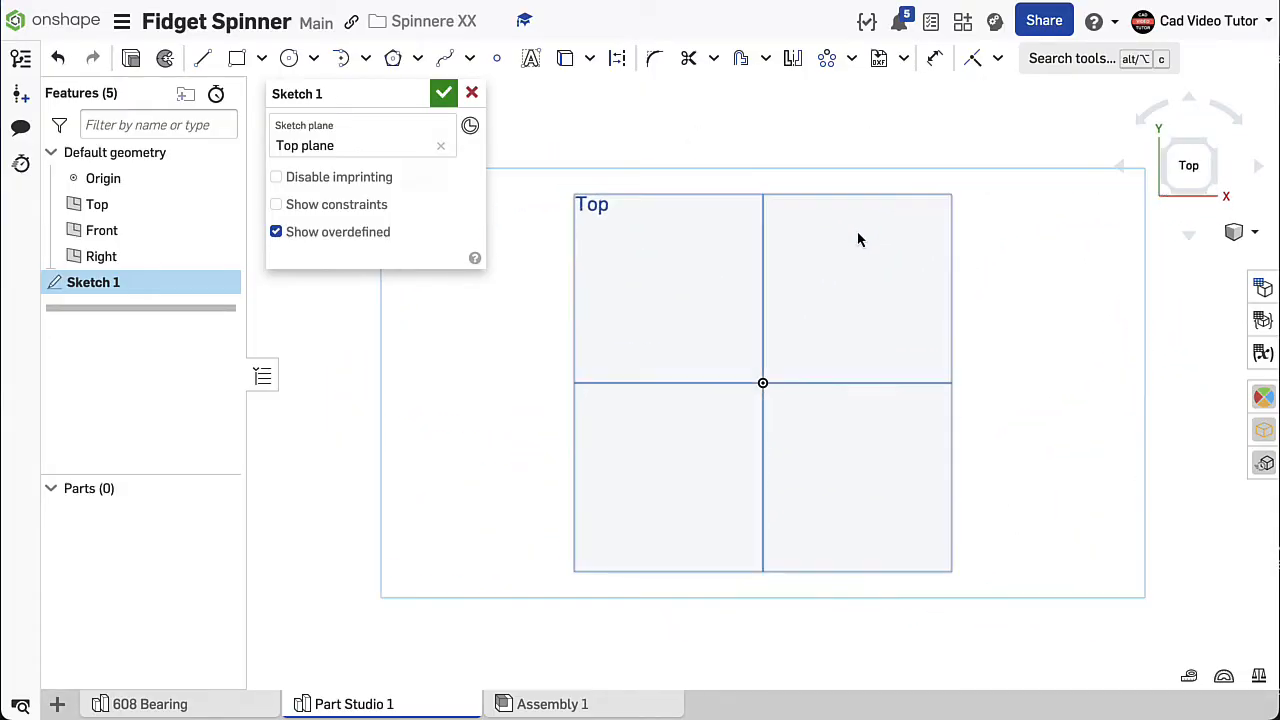
pyautogui.press('p')
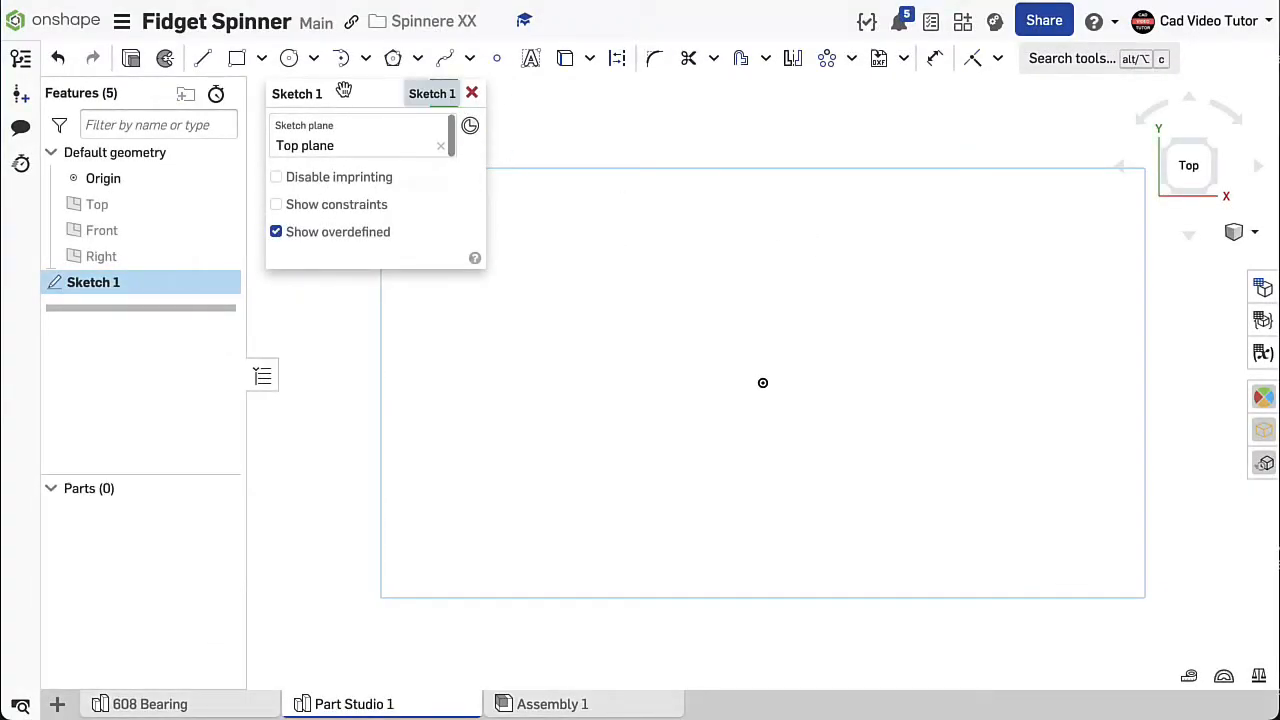
# - Draw a center point circle at the origin with a diameter of 22 mm
pyautogui.click(318, 68)
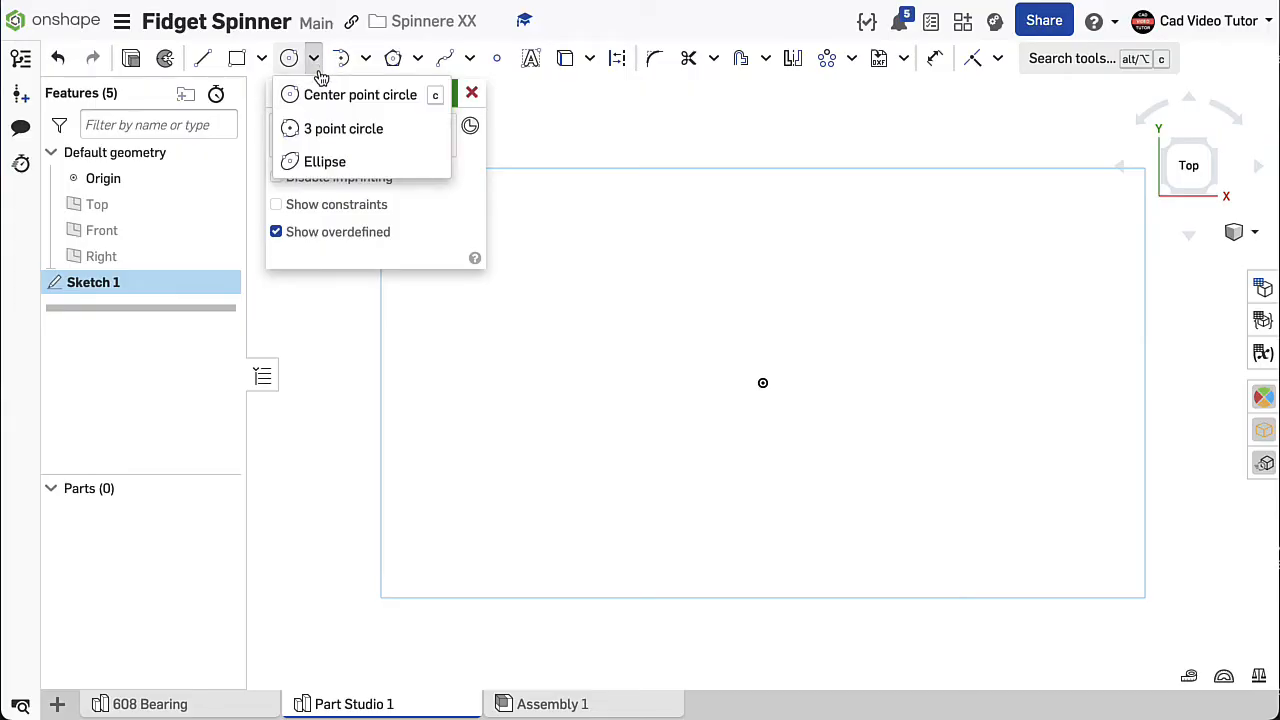
pyautogui.click(316, 94)
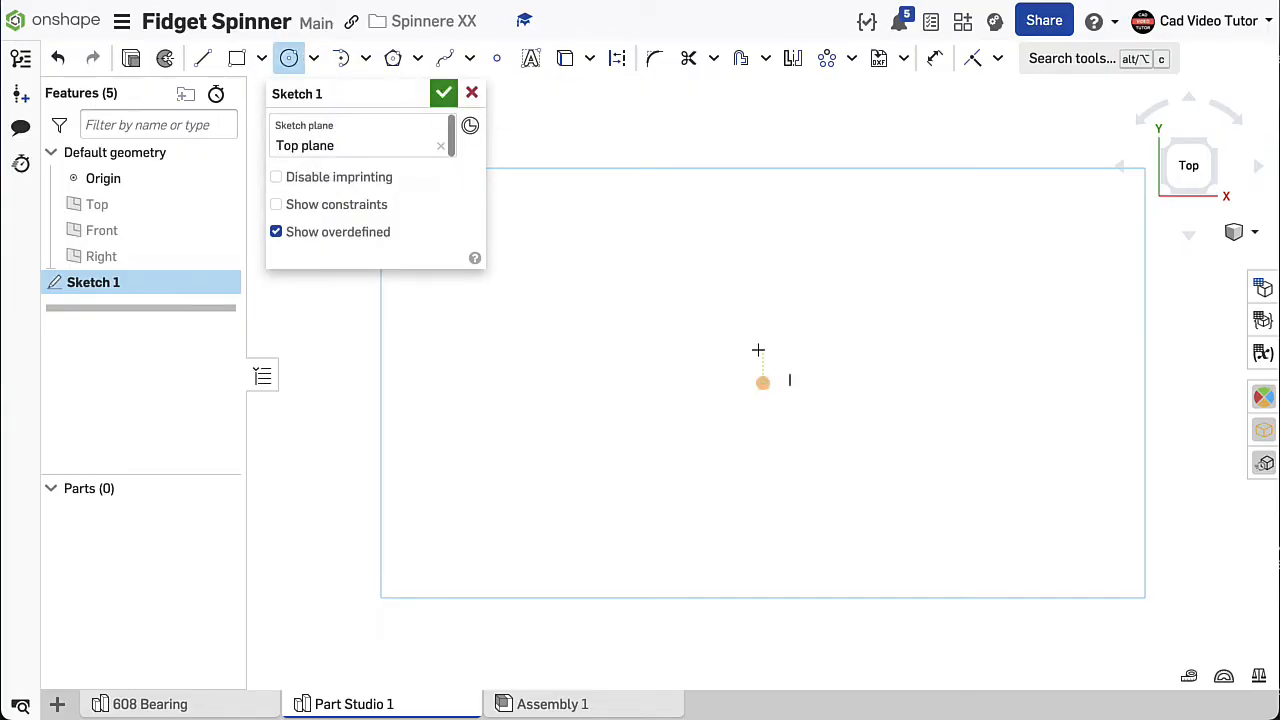
pyautogui.click(763, 383)
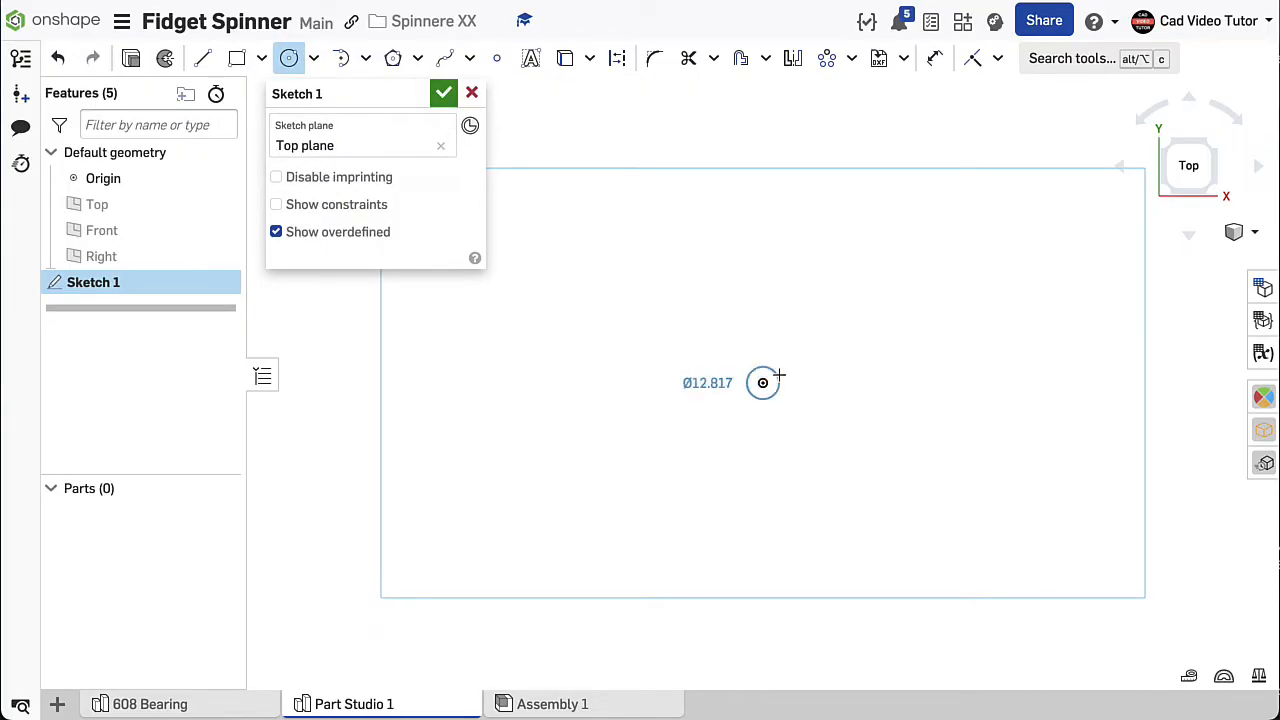
pyautogui.click(821, 331)
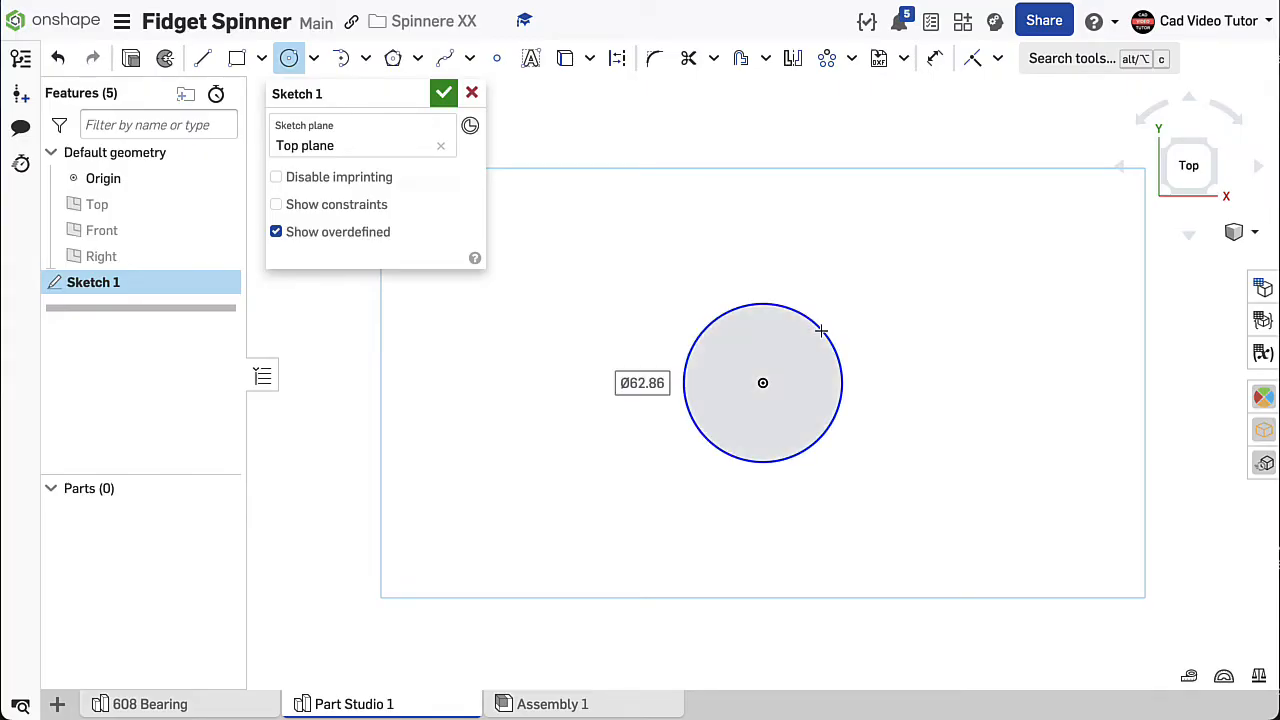
pyautogui.write('22')
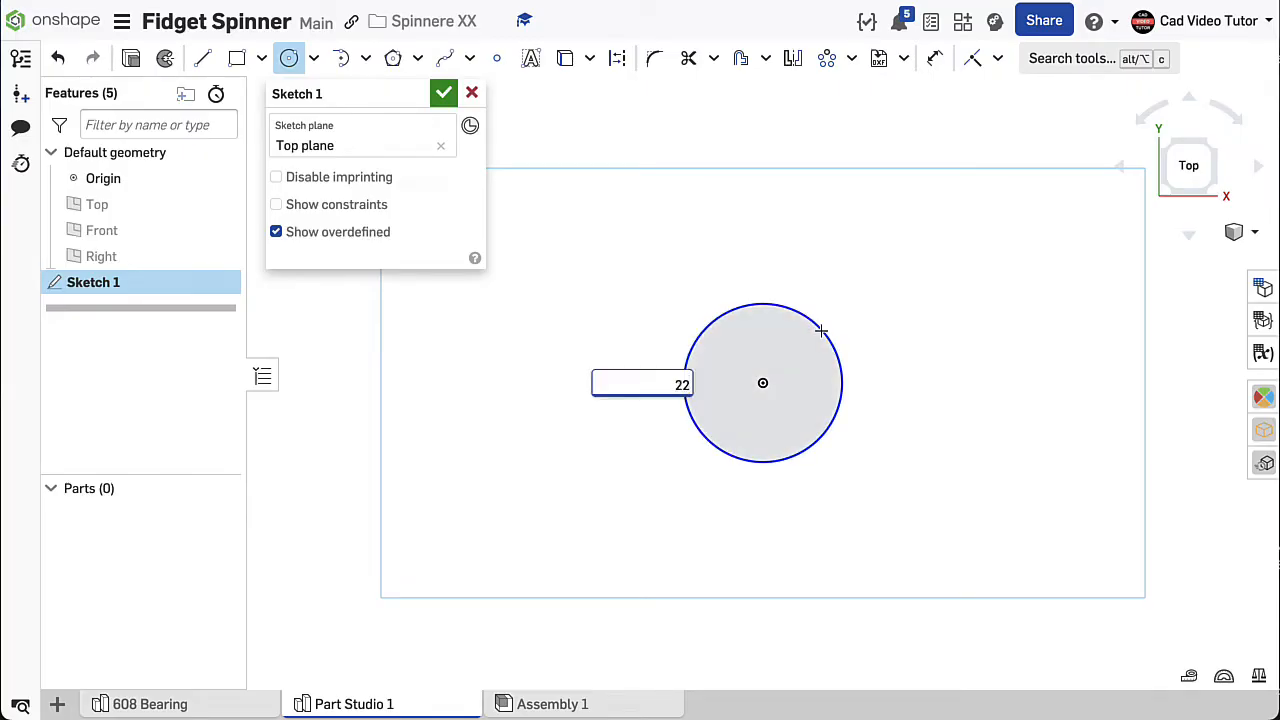
pyautogui.press('Return')
# - Draw a second circle centered on the origin with a diameter of 38 mm and leave the circle tool
pyautogui.scroll(5, 797, 409)
pyautogui.click(693, 331)
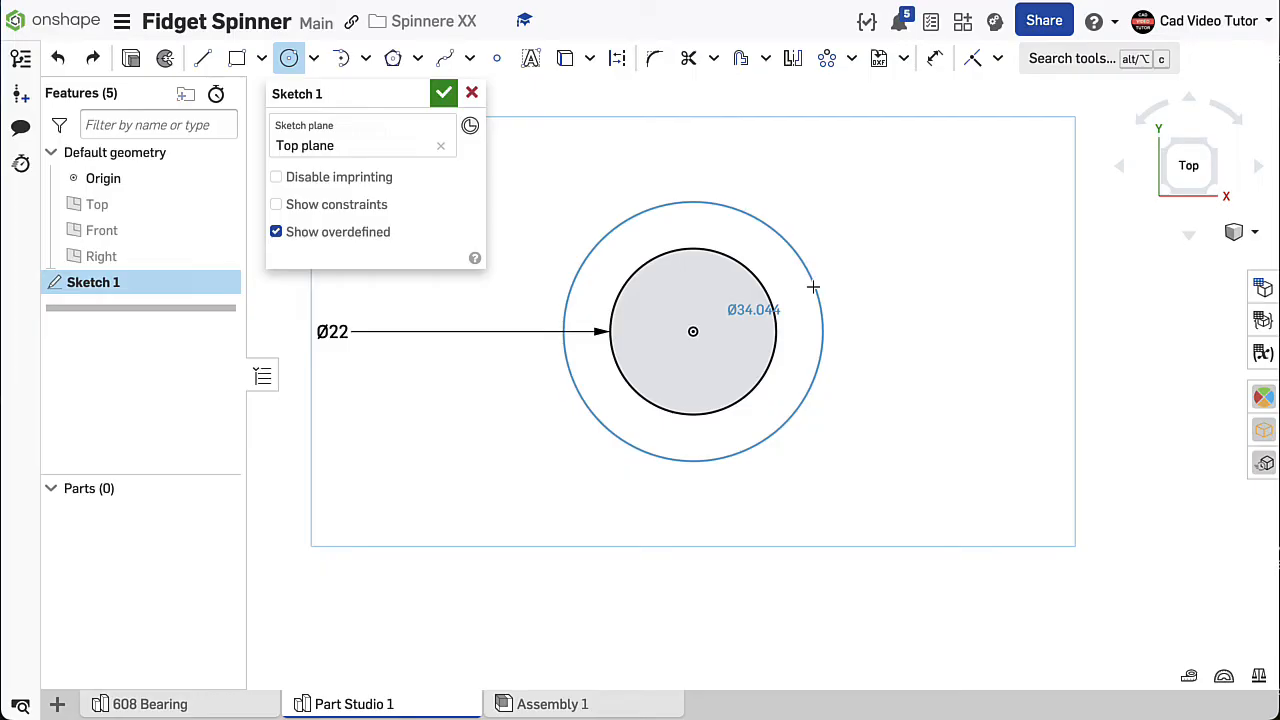
pyautogui.click(822, 286)
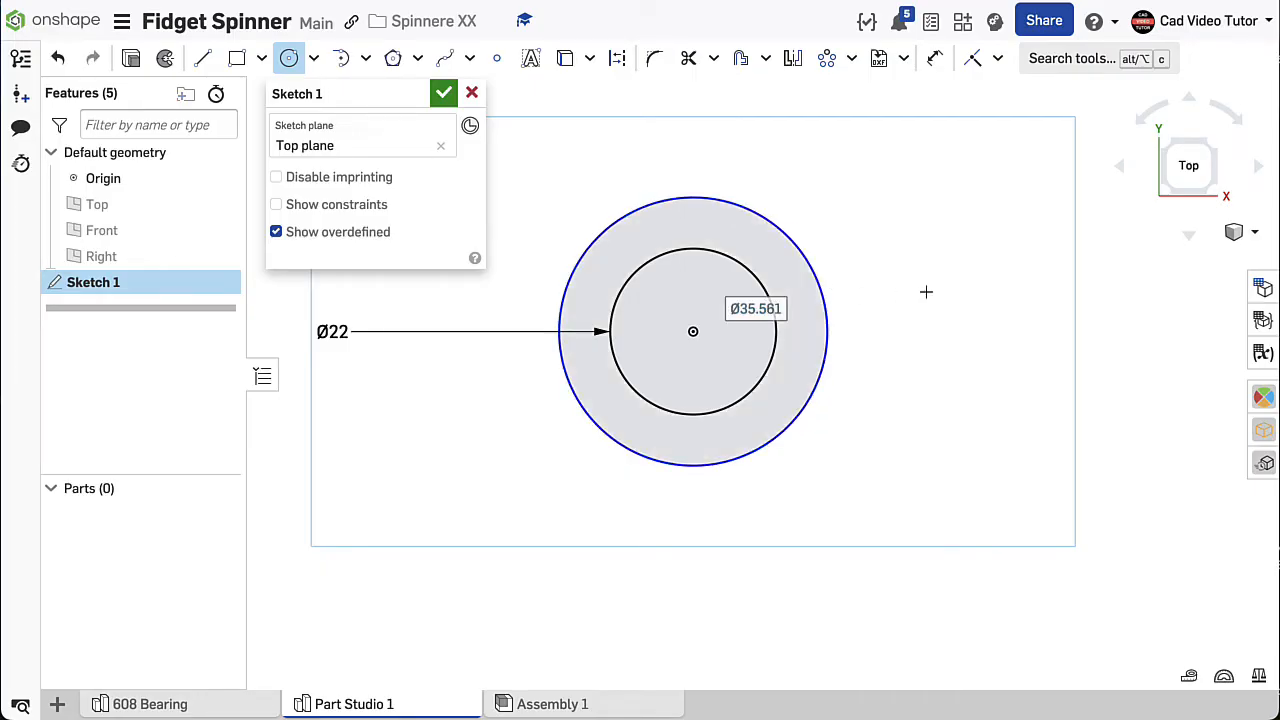
pyautogui.write('38')
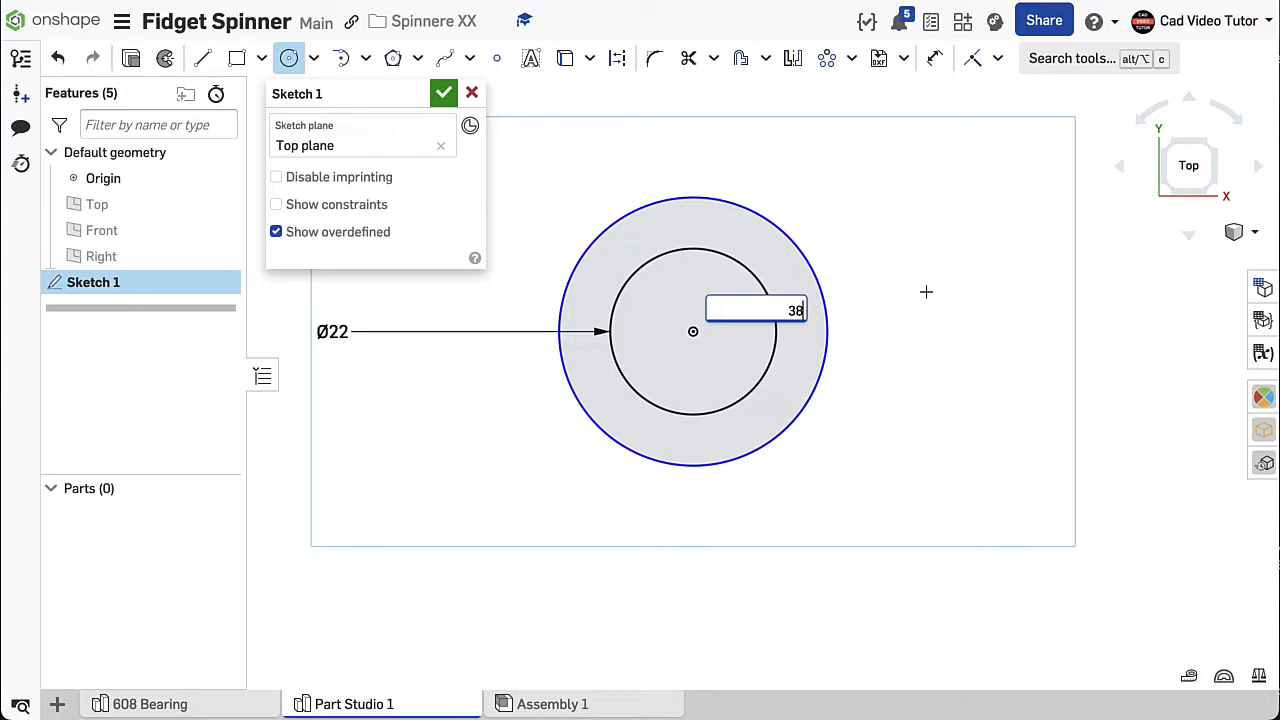
pyautogui.press('Return')
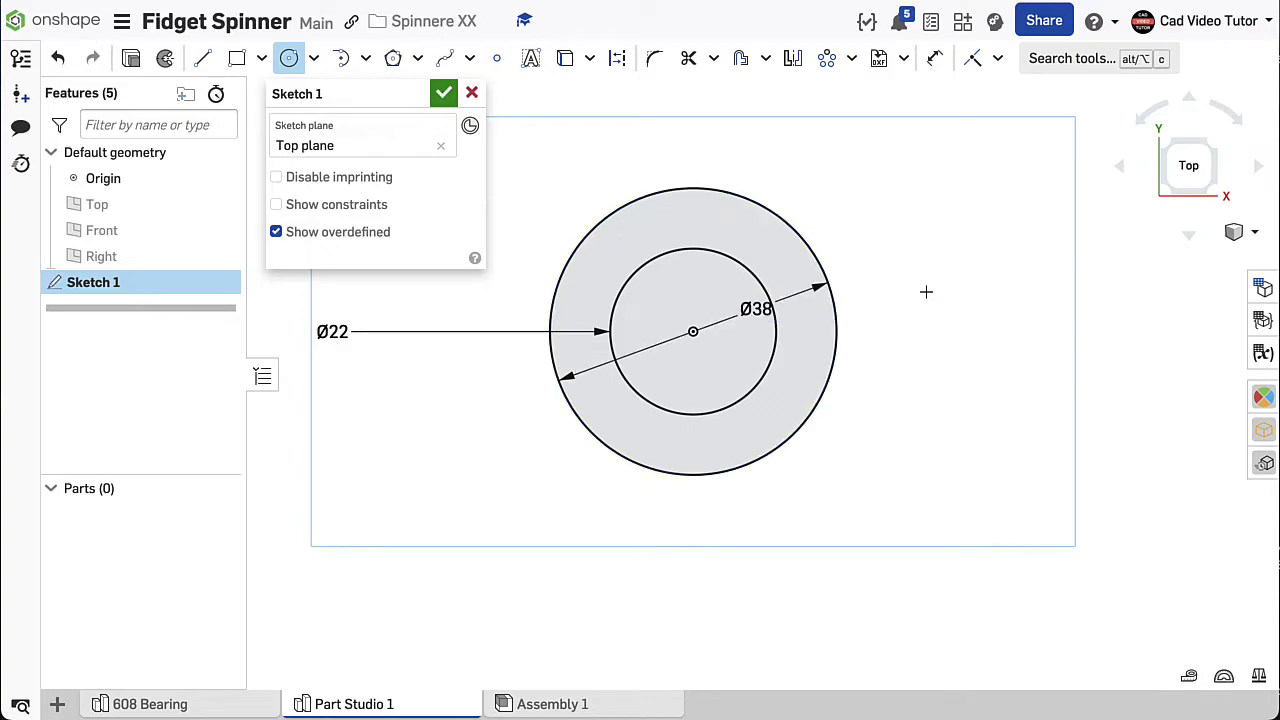
pyautogui.rightClick(903, 260)
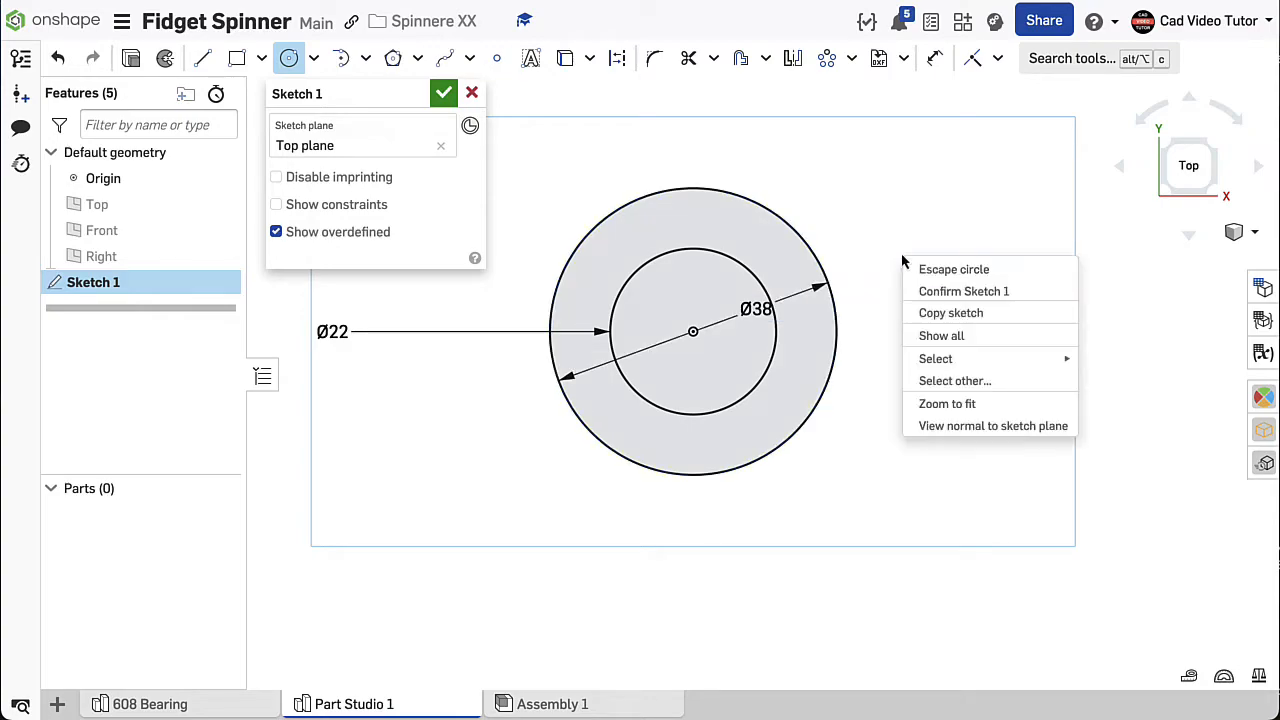
pyautogui.click(937, 274)
# - Move the 38 mm and 22 mm diameter dimensions outside the circles, to their upper right
pyautogui.moveTo(756, 308); pyautogui.dragTo(857, 223)
pyautogui.moveTo(332, 332); pyautogui.dragTo(877, 292)
pyautogui.moveTo(877, 292); pyautogui.dragTo(902, 276)
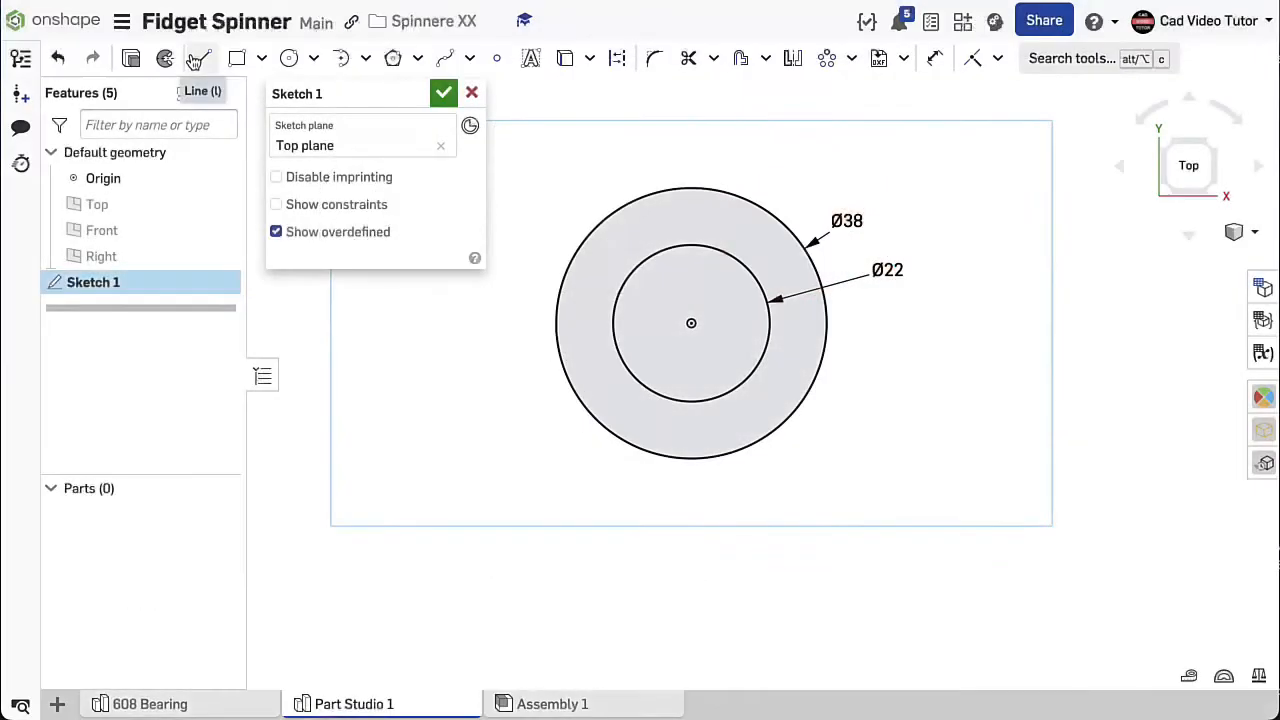
# - Draw a vertical construction line 25 mm long upward from the origin
pyautogui.click(197, 59)
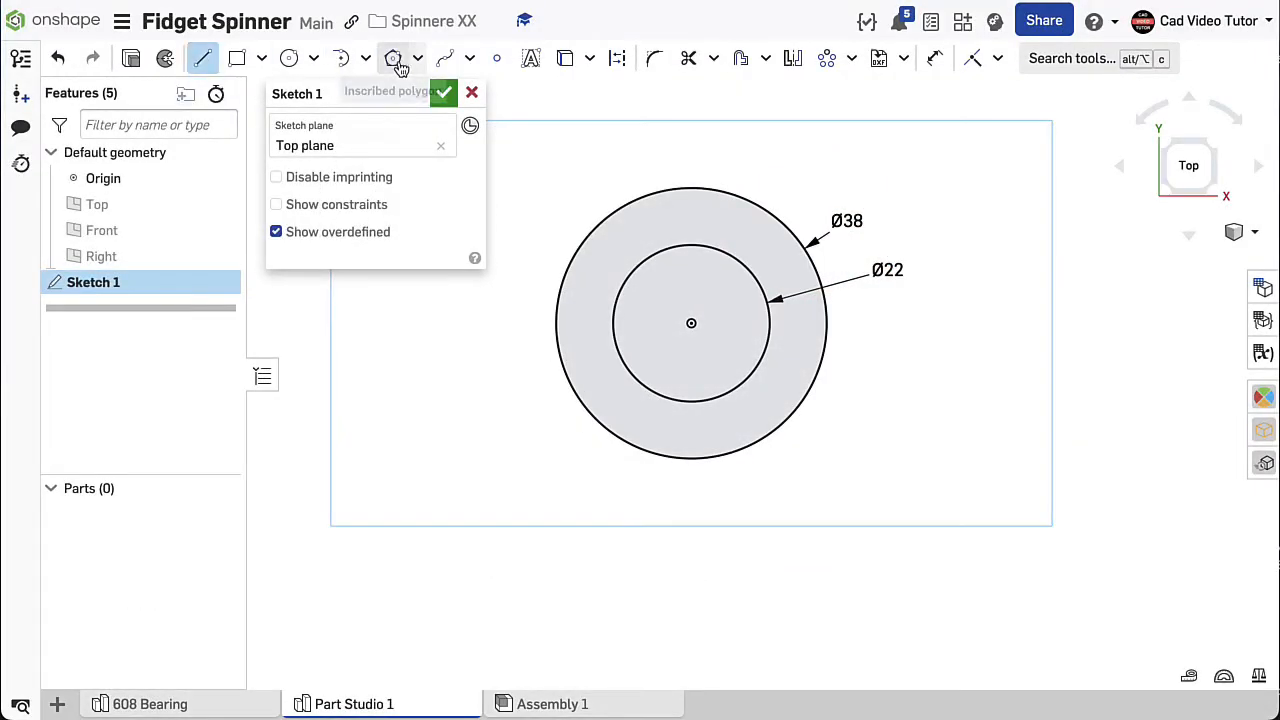
pyautogui.click(618, 60)
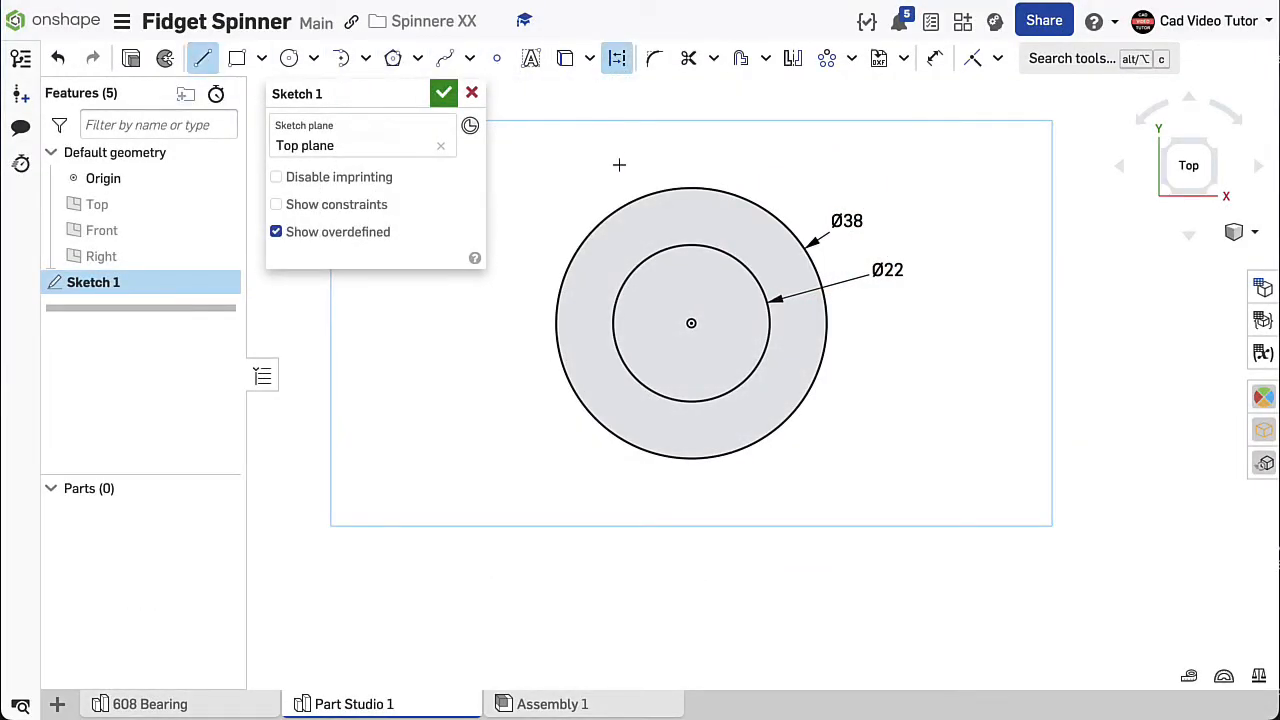
pyautogui.click(691, 322)
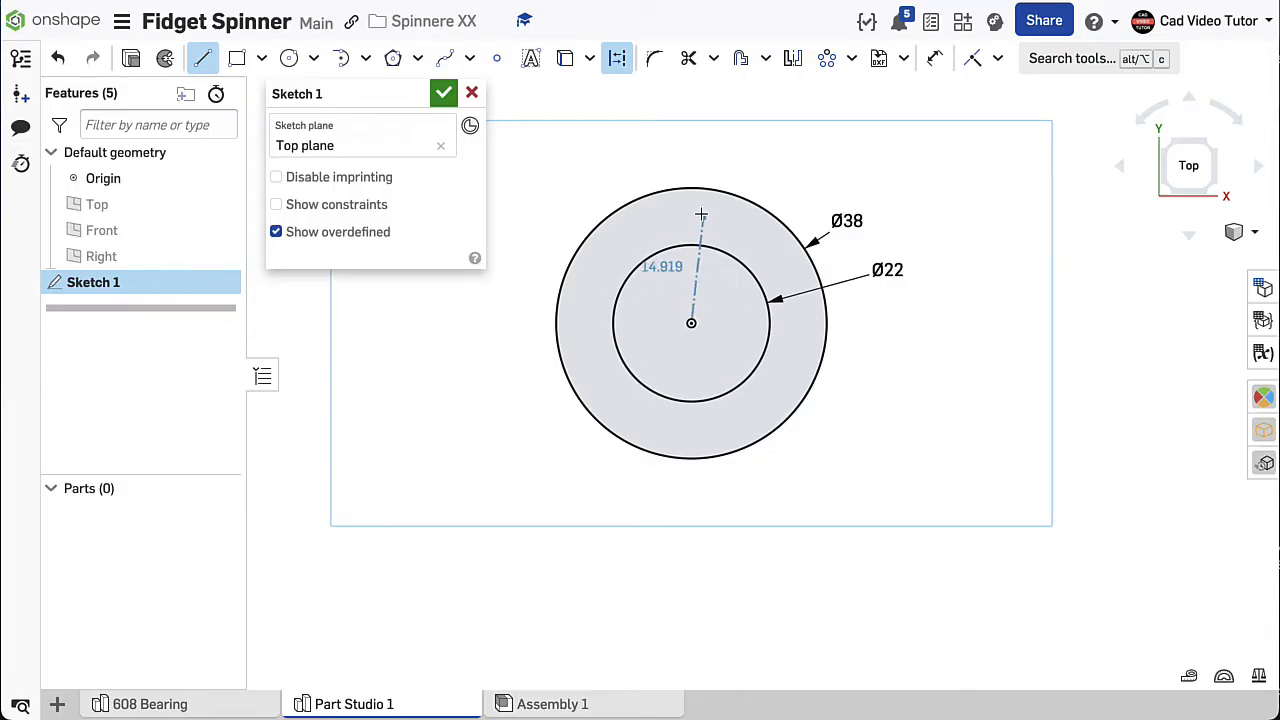
pyautogui.click(695, 150)
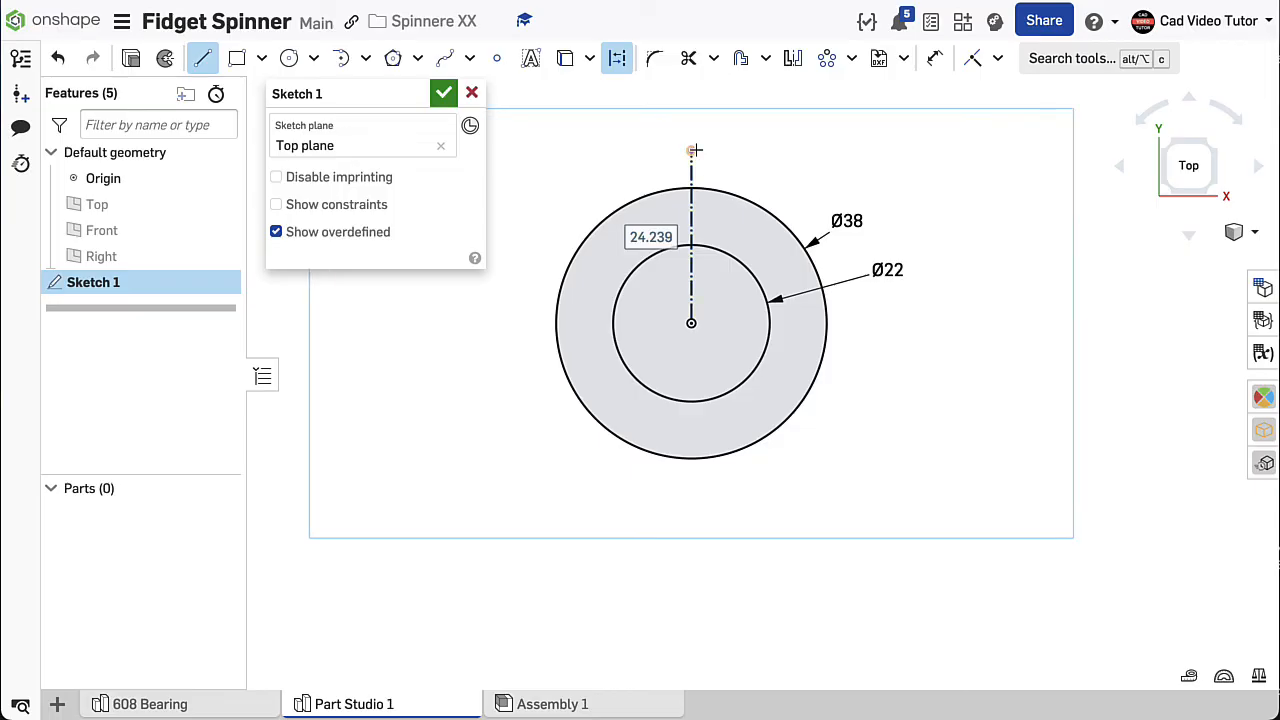
pyautogui.write('2')
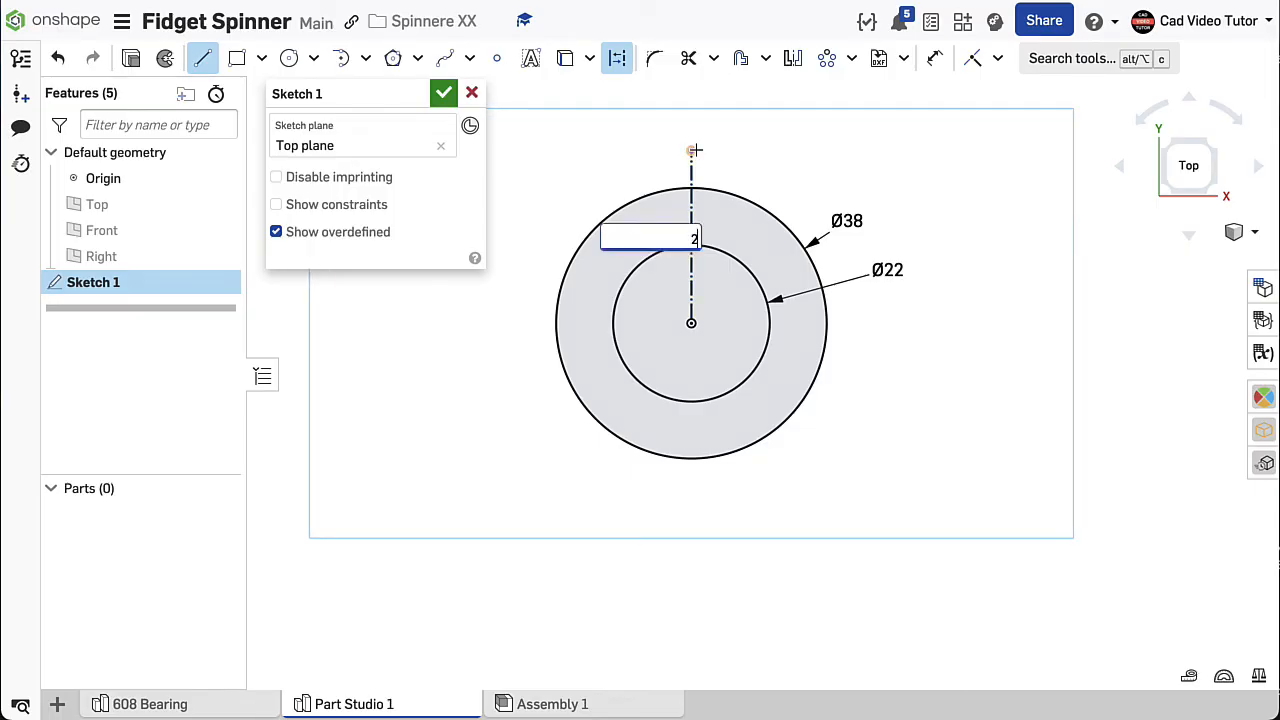
pyautogui.write('5')
pyautogui.press('Return')
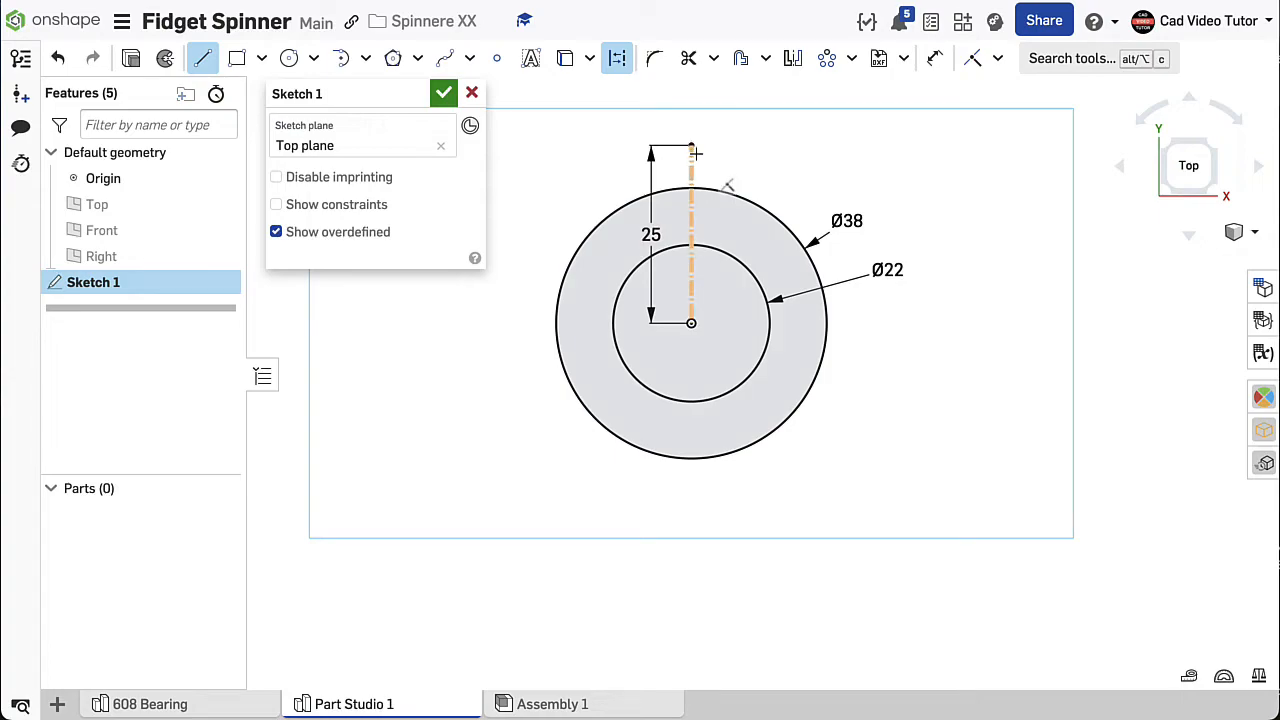
pyautogui.moveTo(694, 154); pyautogui.dragTo(693, 234)
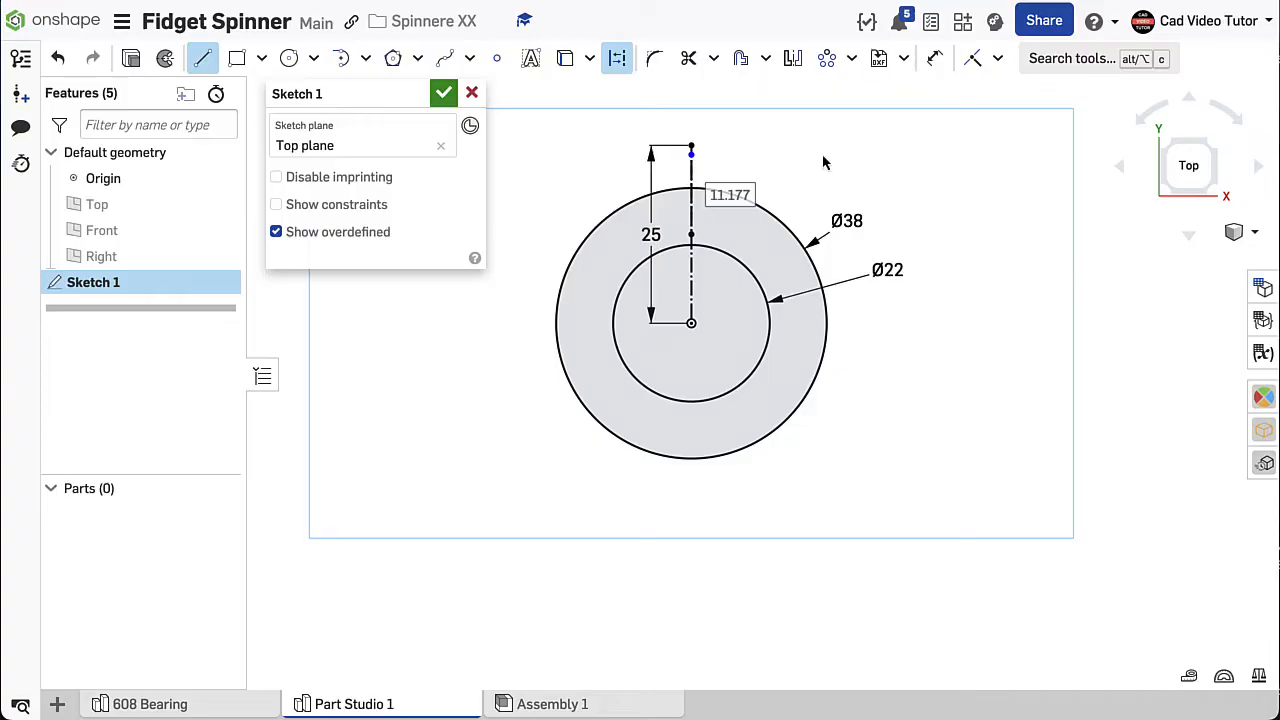
pyautogui.press('Escape')
# - Draw two concentric circles of about 18 mm and 29 mm diameter centered on the upper end of the construction line
pyautogui.moveTo(821, 152); pyautogui.dragTo(860, 266, button='middle')
pyautogui.click(314, 60)
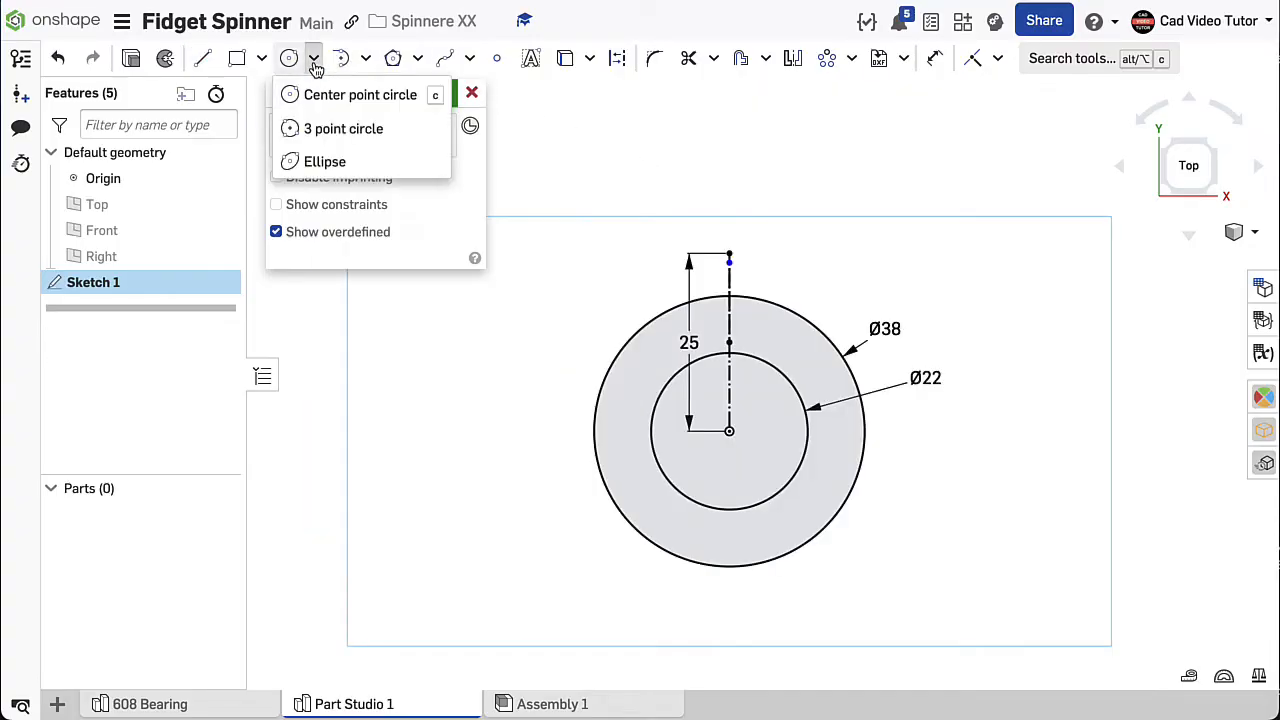
pyautogui.click(323, 100)
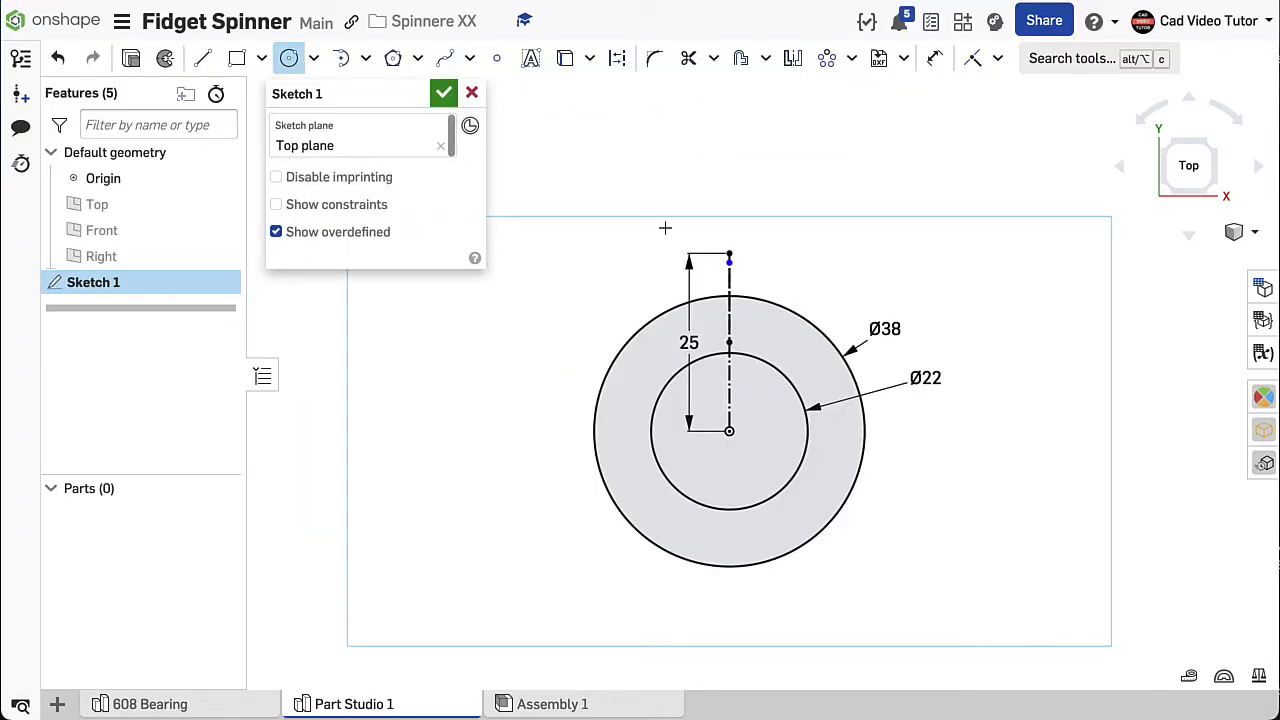
pyautogui.click(729, 253)
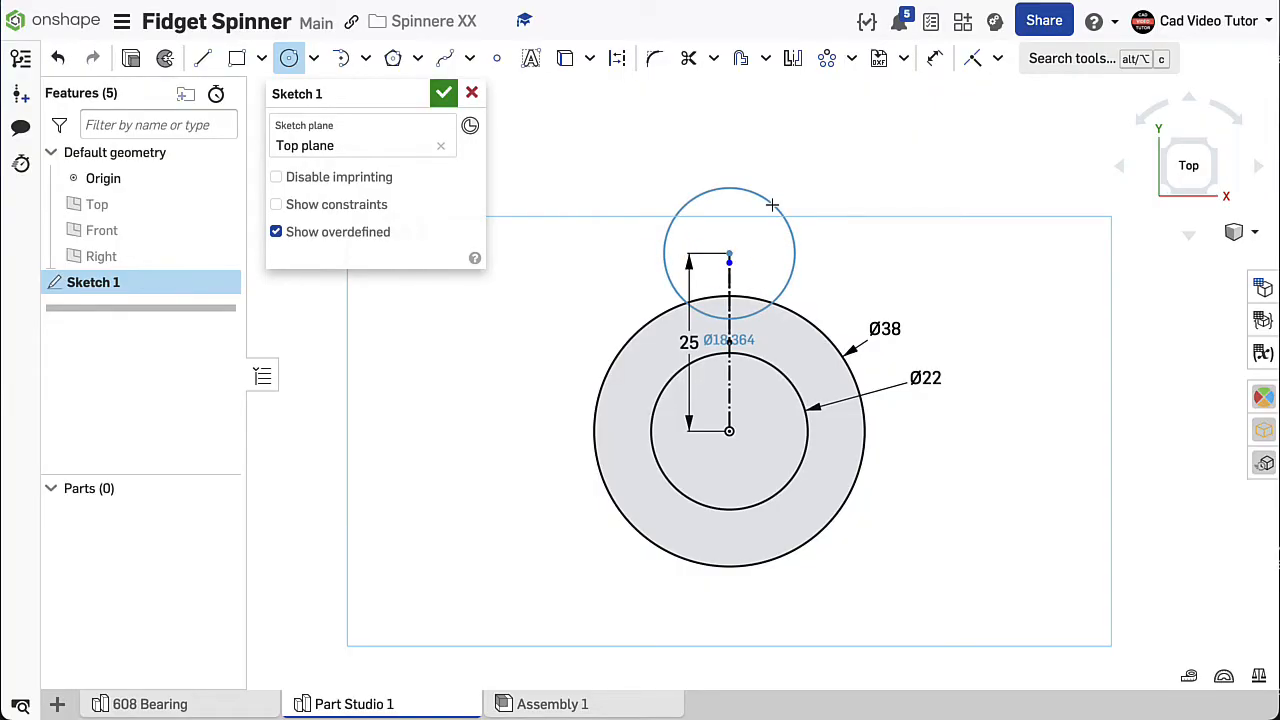
pyautogui.click(771, 203)
pyautogui.click(728, 253)
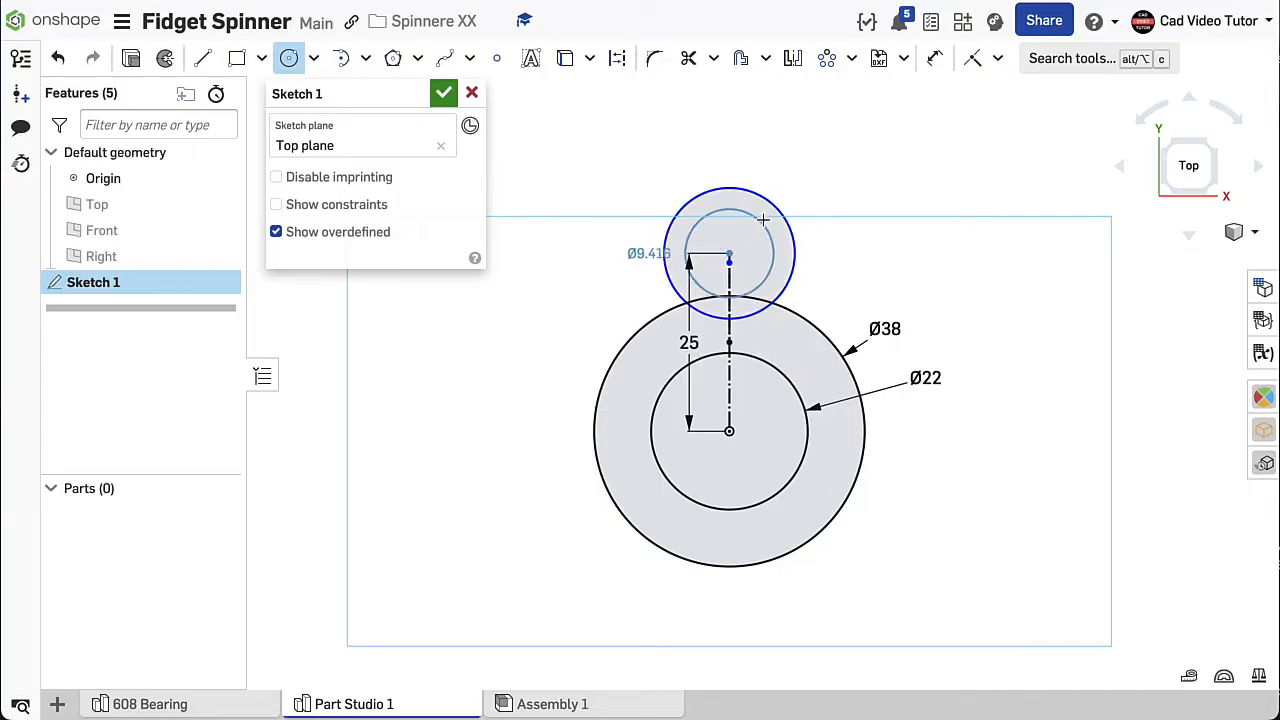
pyautogui.click(812, 191)
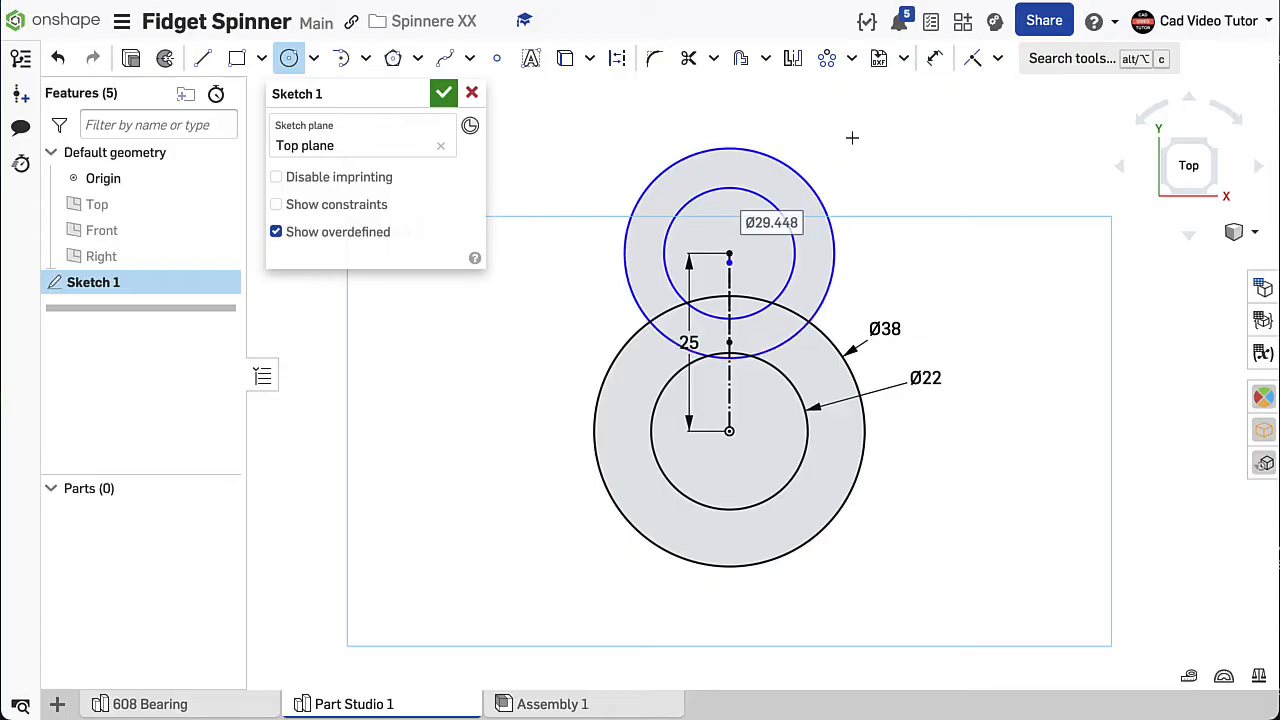
pyautogui.rightClick(886, 121)
pyautogui.click(906, 139)
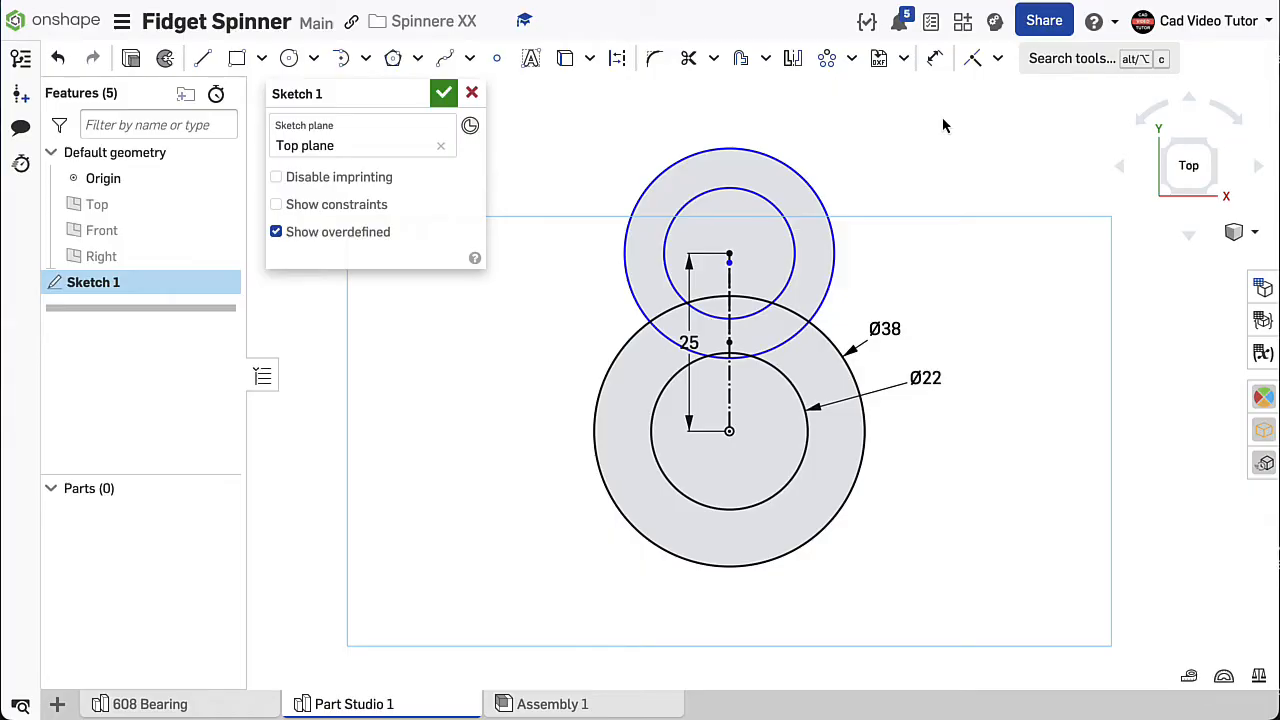
# - Apply Equal constraints matching the upper inner circle to the 22 mm circle and the upper outer circle to the 38 mm circle
pyautogui.click(999, 60)
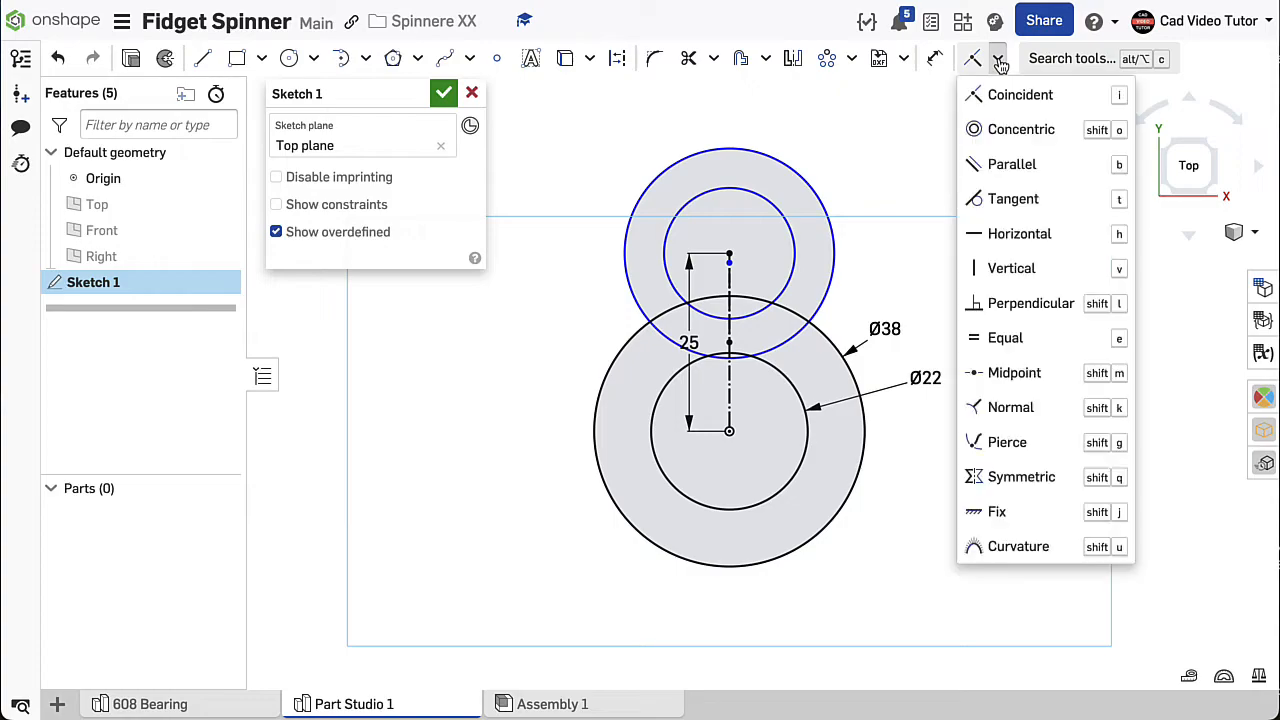
pyautogui.click(1003, 340)
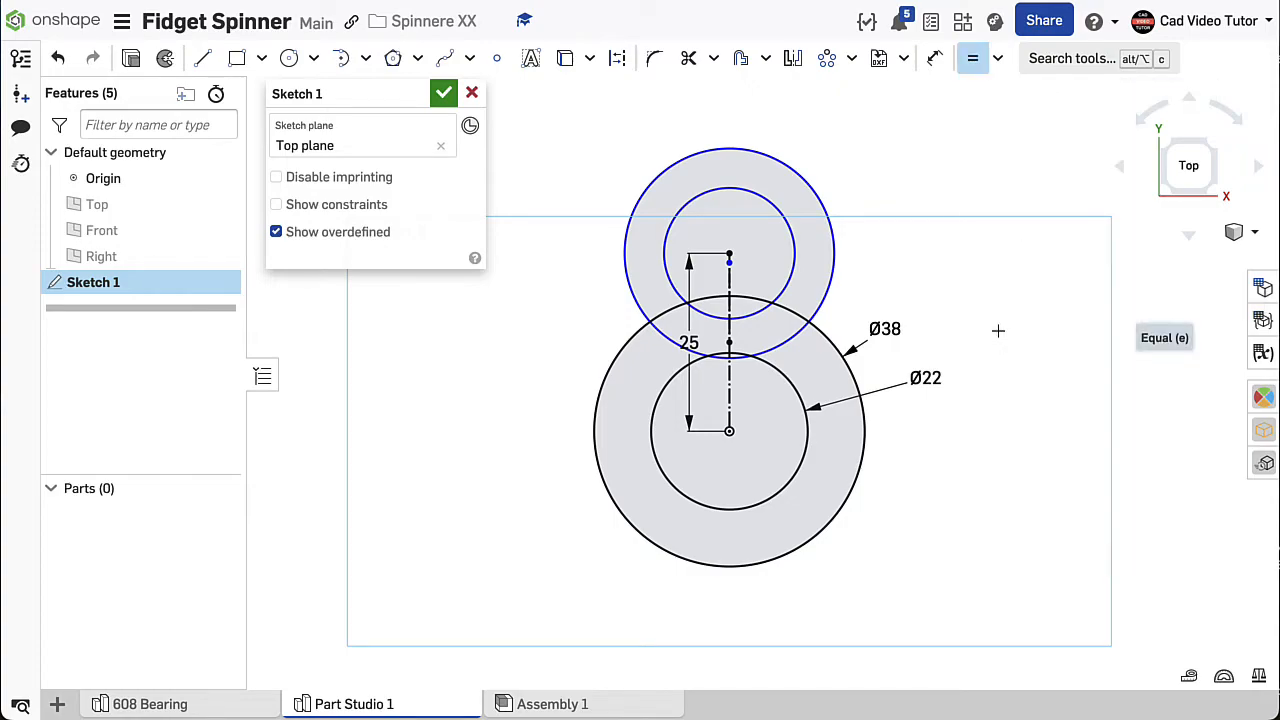
pyautogui.click(777, 376)
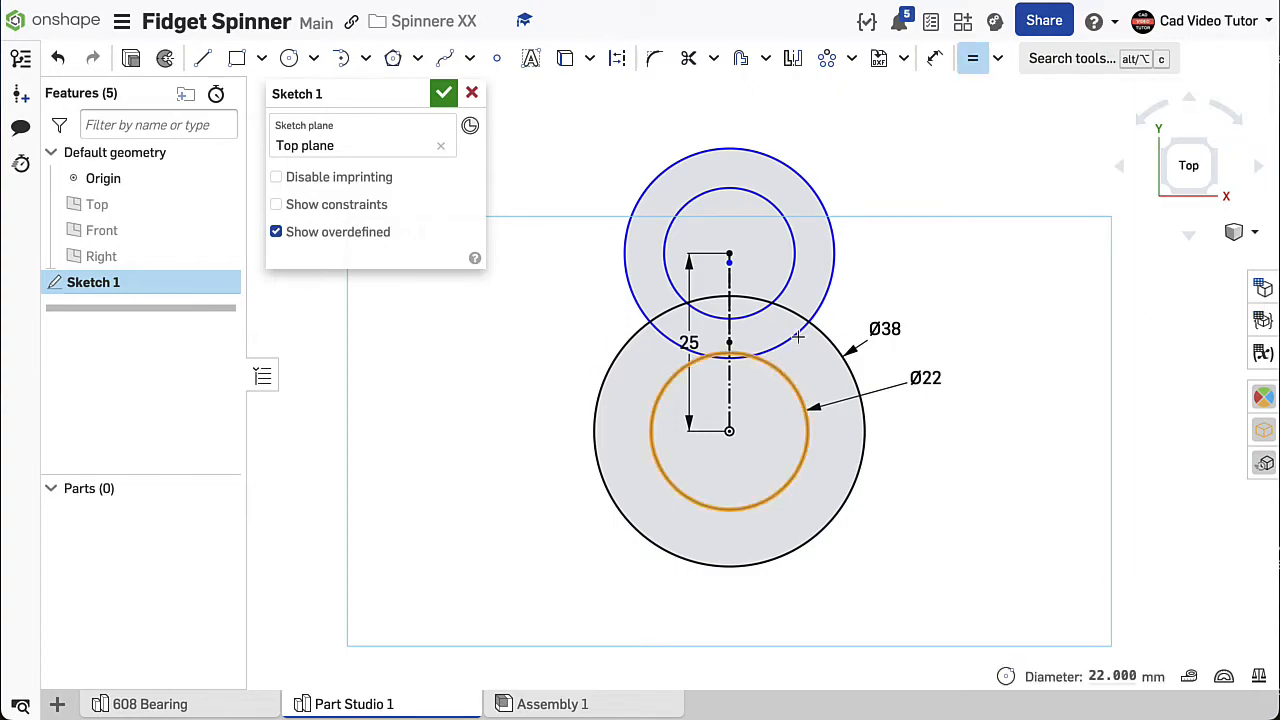
pyautogui.click(795, 262)
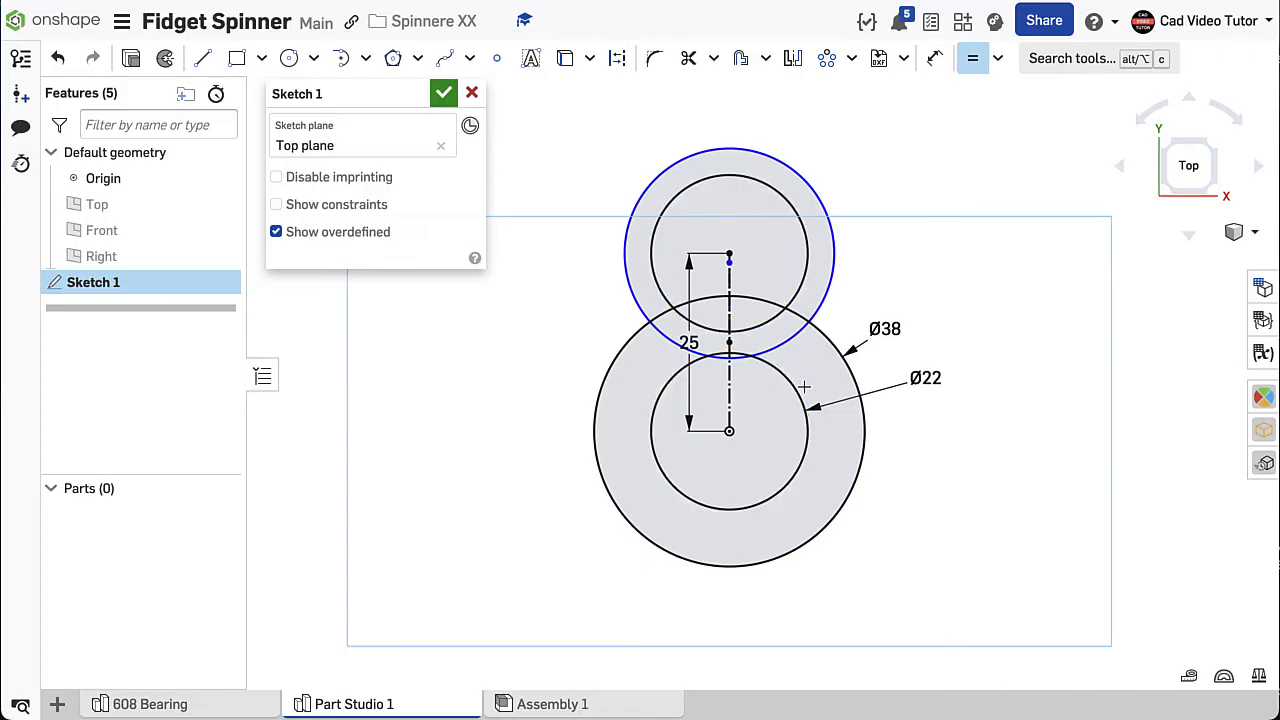
pyautogui.click(833, 358)
pyautogui.click(829, 300)
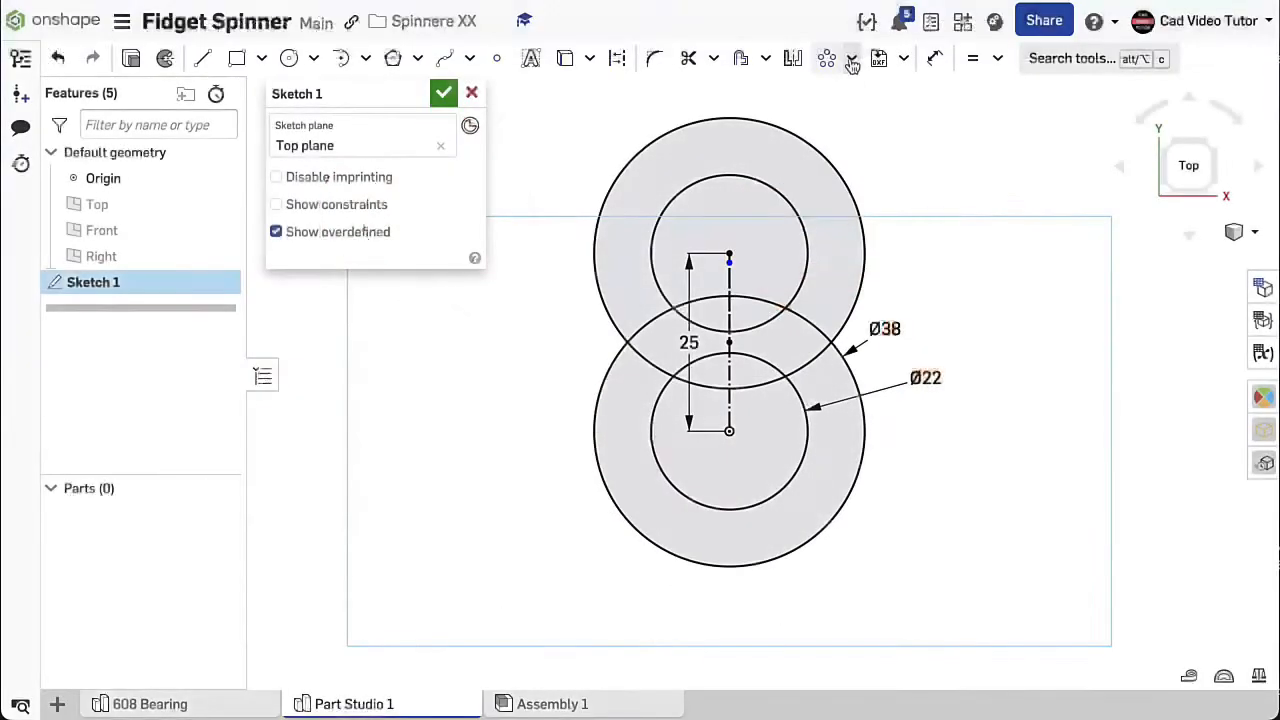
# - Circular-pattern the two upper concentric circles about the origin as 3 instances over 240°, with the instance count label outside the circles
pyautogui.click(851, 59)
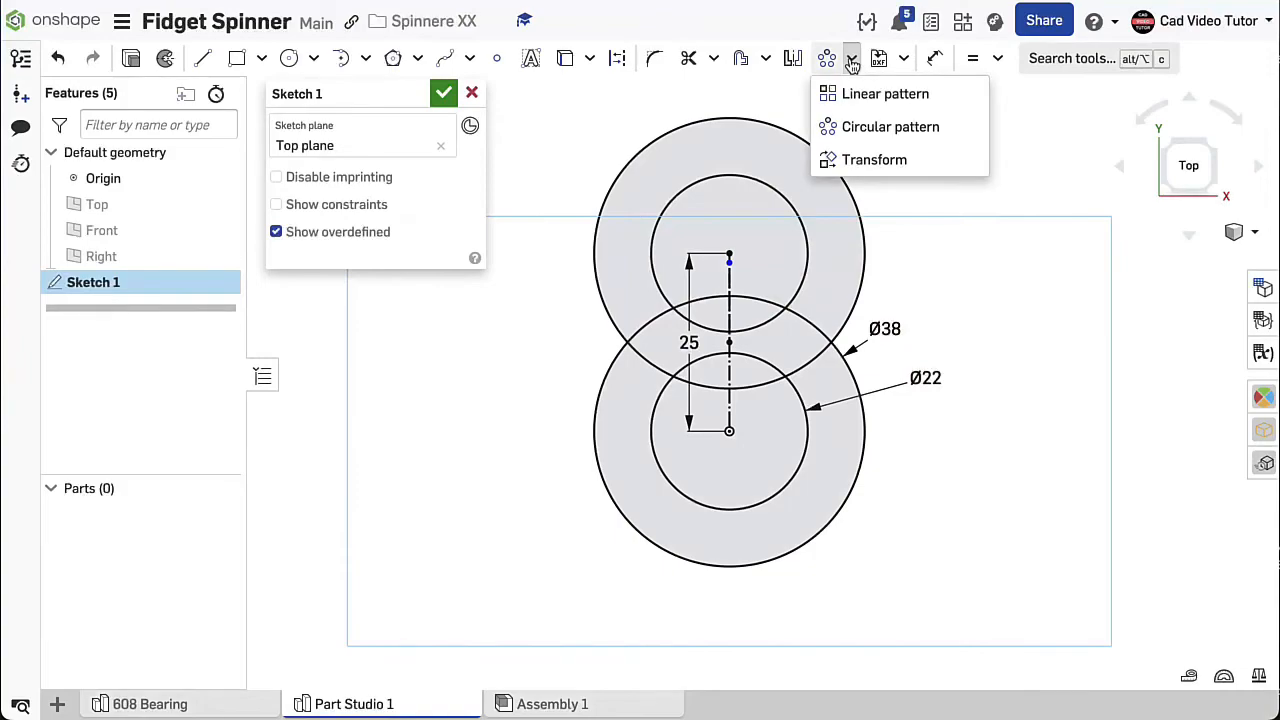
pyautogui.click(848, 127)
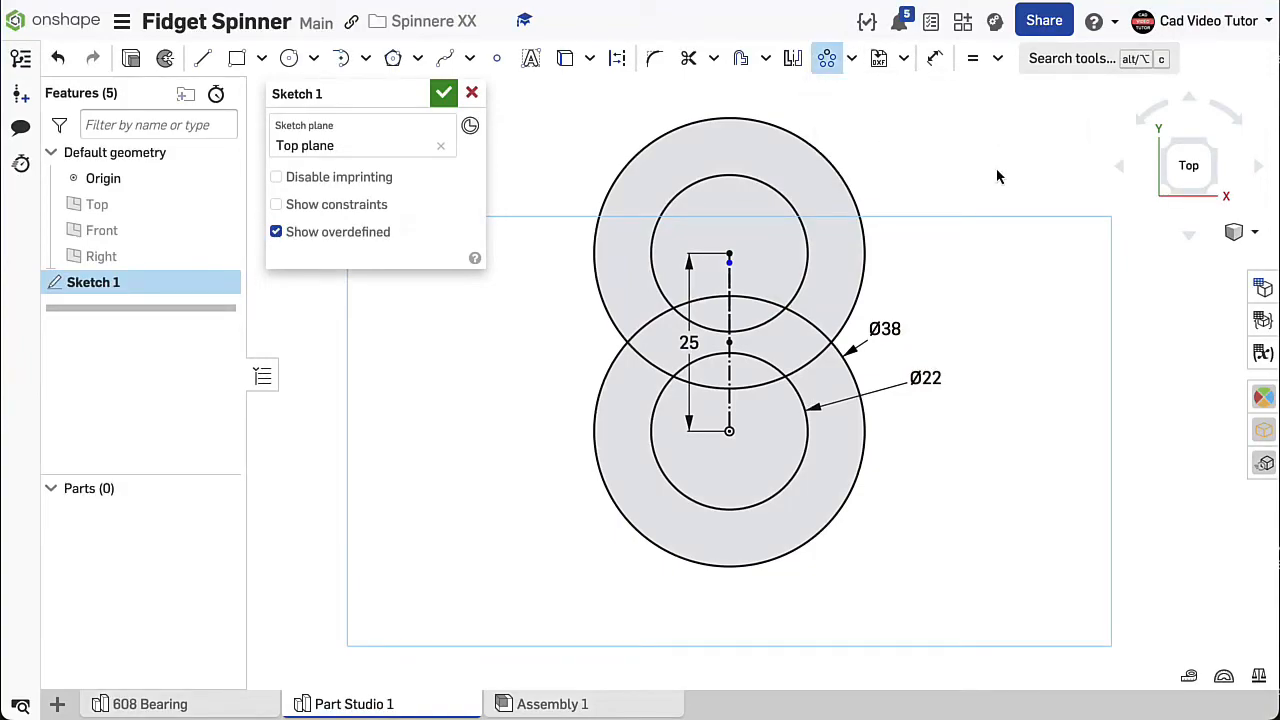
pyautogui.click(783, 203)
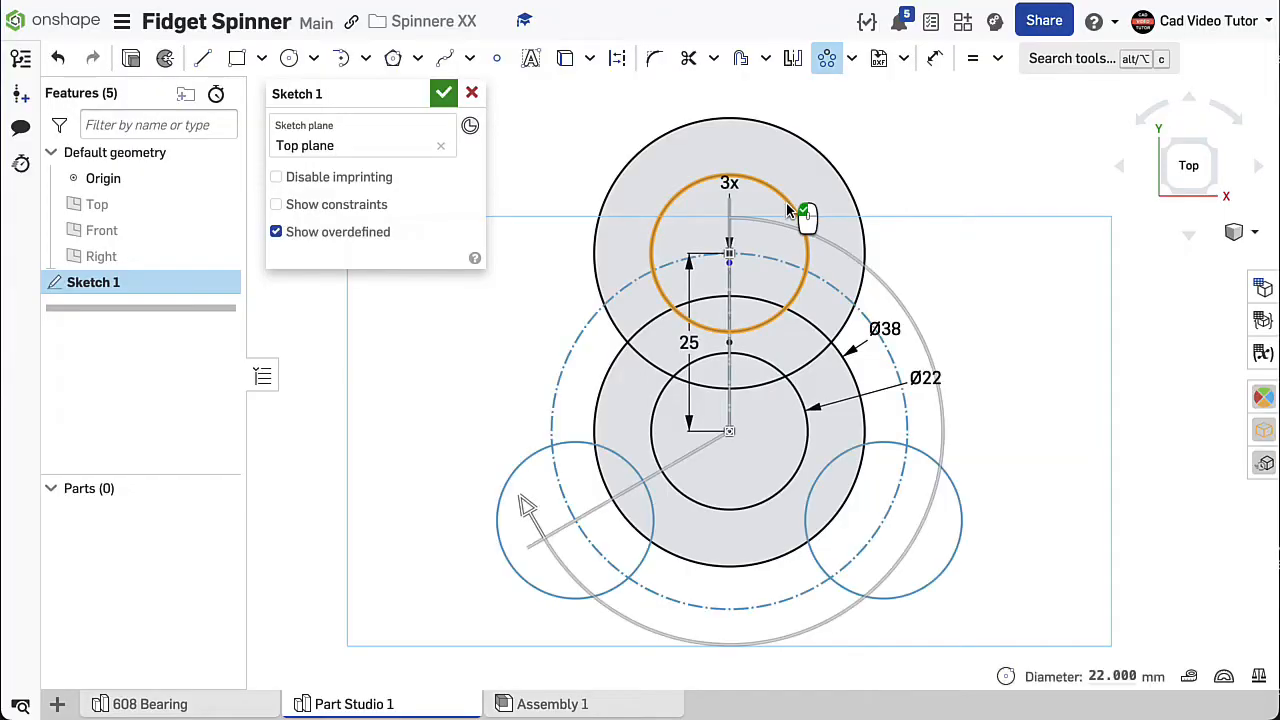
pyautogui.click(833, 175)
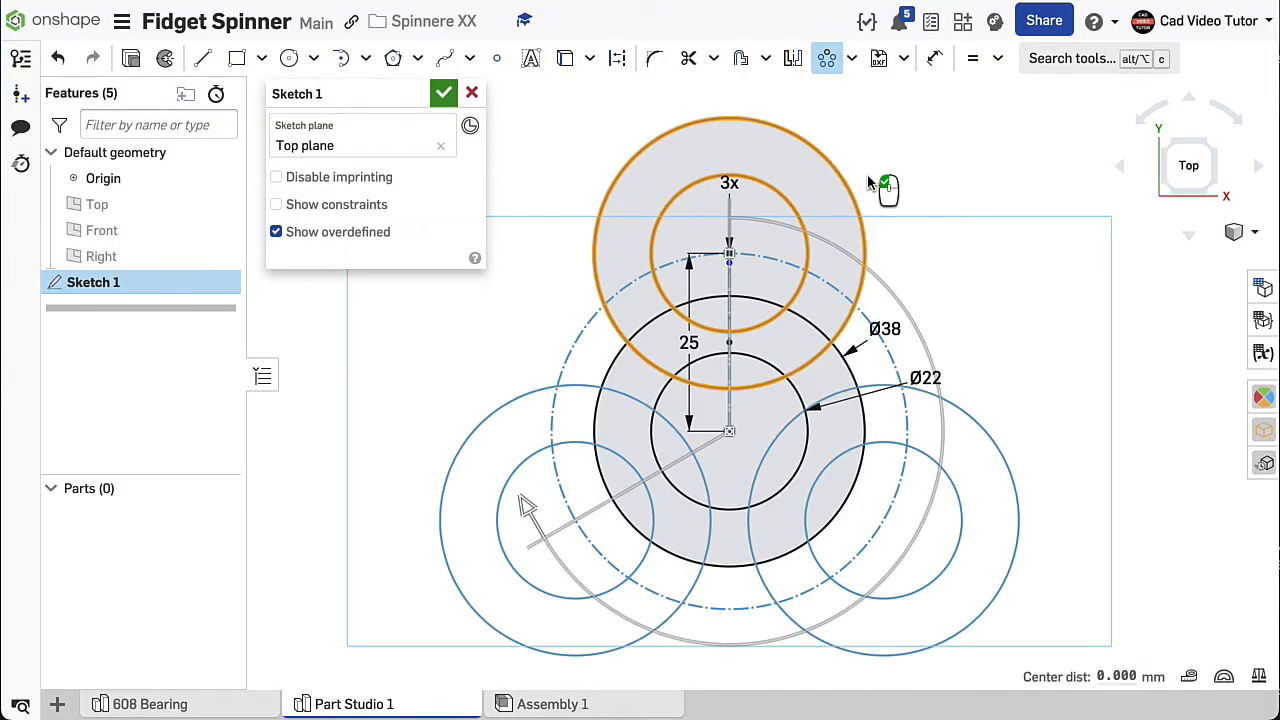
pyautogui.moveTo(740, 188); pyautogui.dragTo(884, 150)
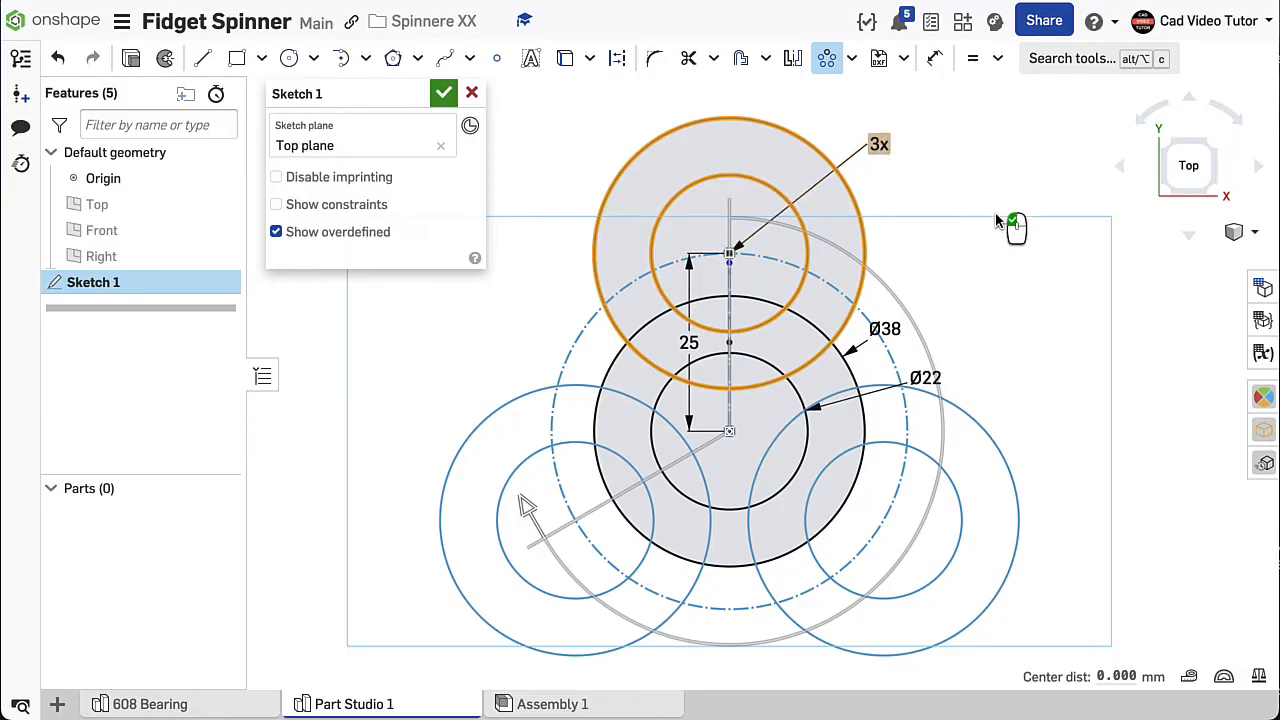
pyautogui.moveTo(527, 512)
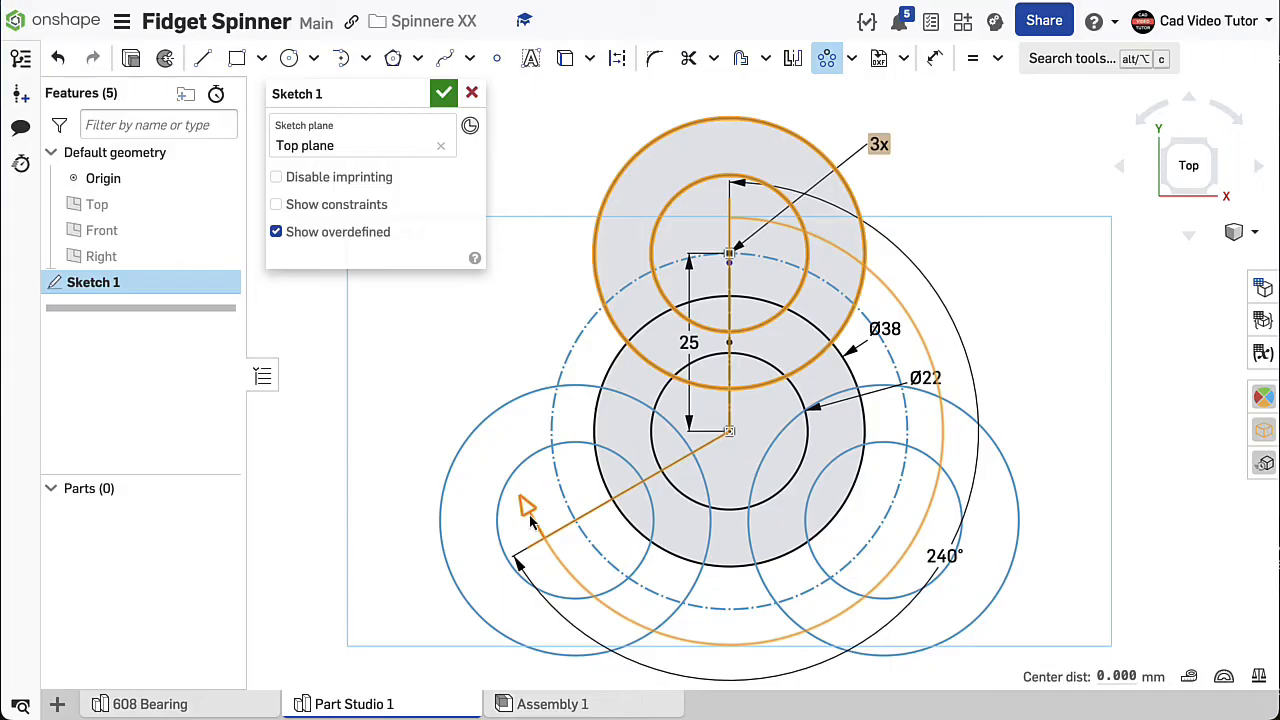
pyautogui.moveTo(528, 518)
pyautogui.mouseDown()
pyautogui.moveTo(612, 598)
pyautogui.moveTo(628, 588)
pyautogui.moveTo(527, 512)
pyautogui.mouseUp()
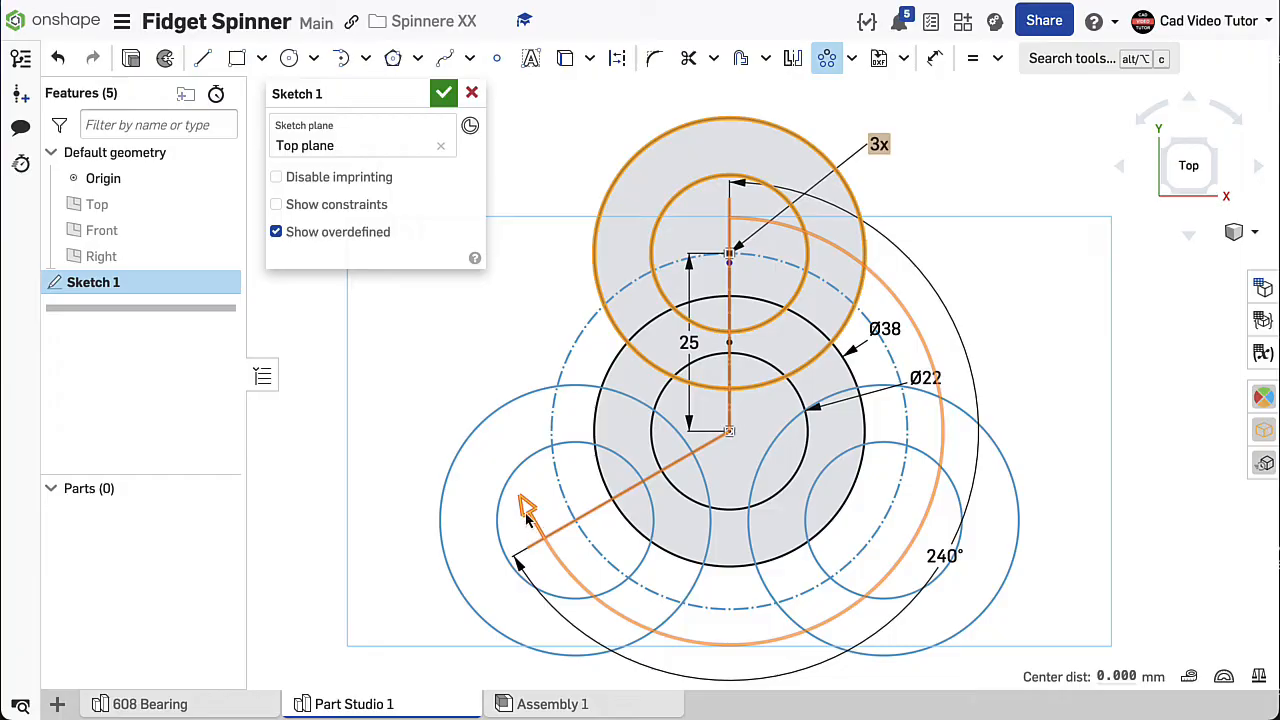
pyautogui.click(1043, 315)
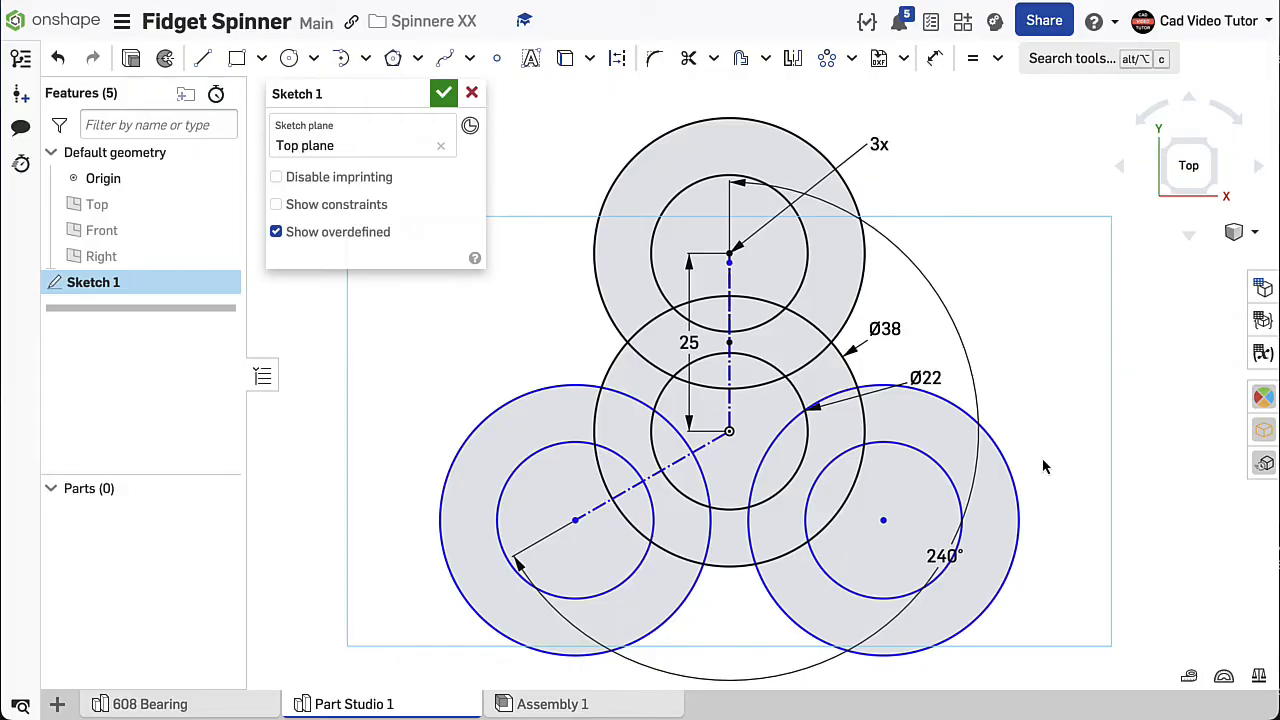
# - Constrain the circular pattern's center point coincident with the origin and finish the sketch
pyautogui.moveTo(1017, 491); pyautogui.dragTo(1066, 494)
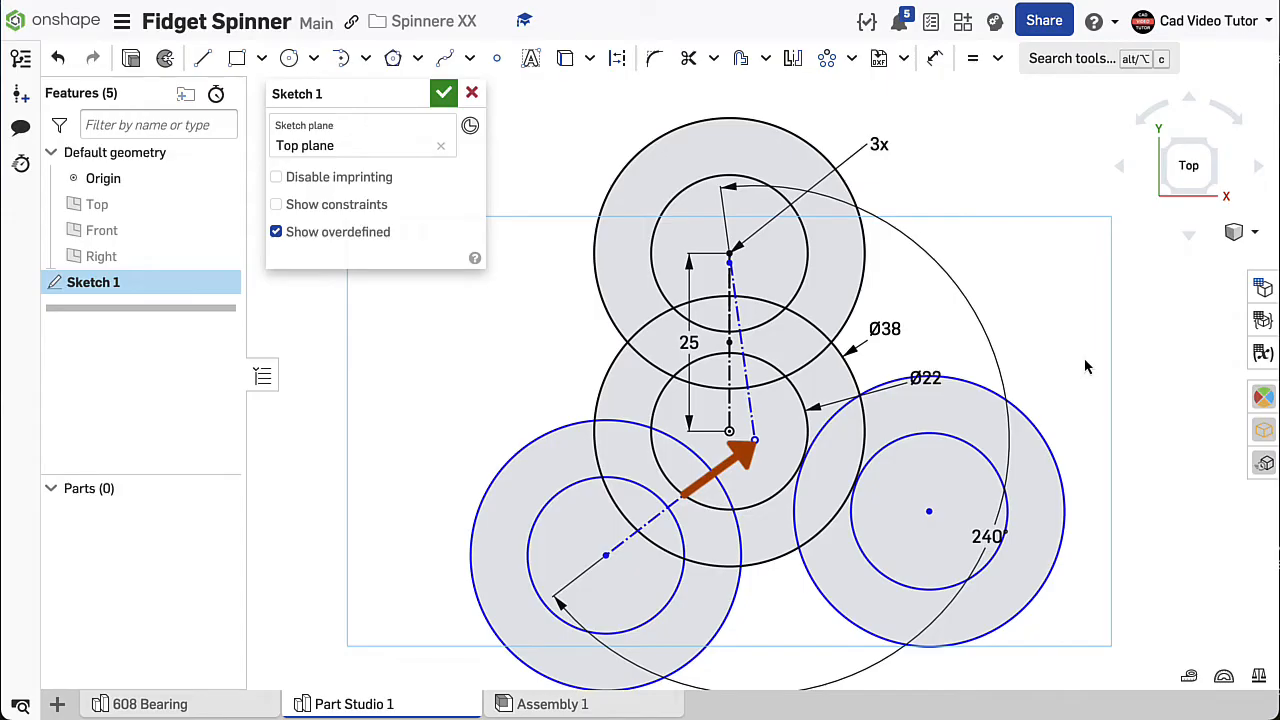
pyautogui.click(997, 62)
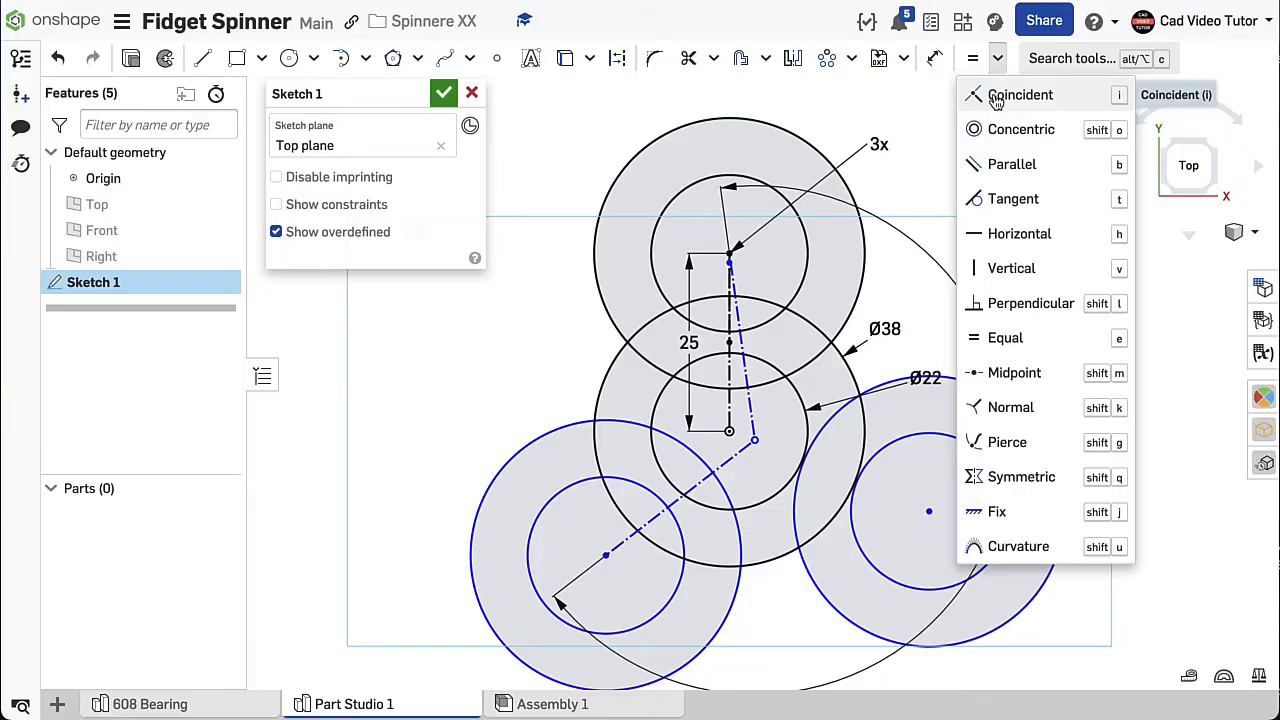
pyautogui.click(992, 94)
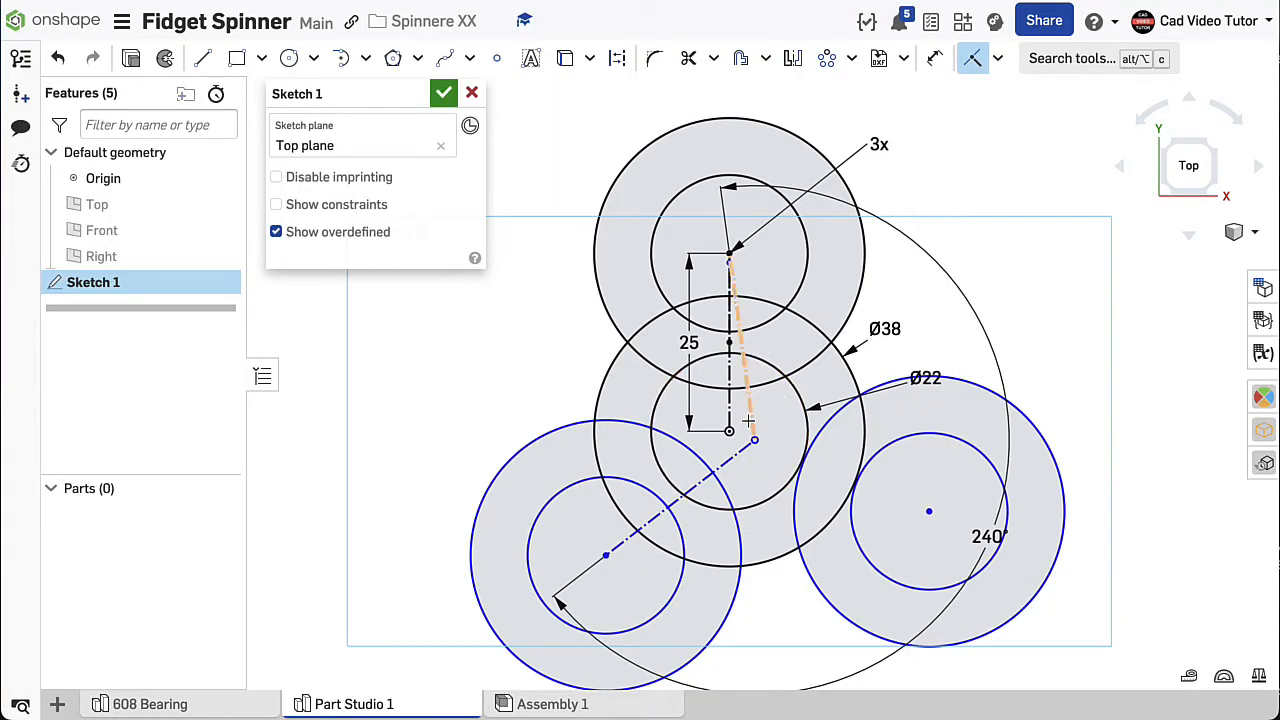
pyautogui.click(751, 440)
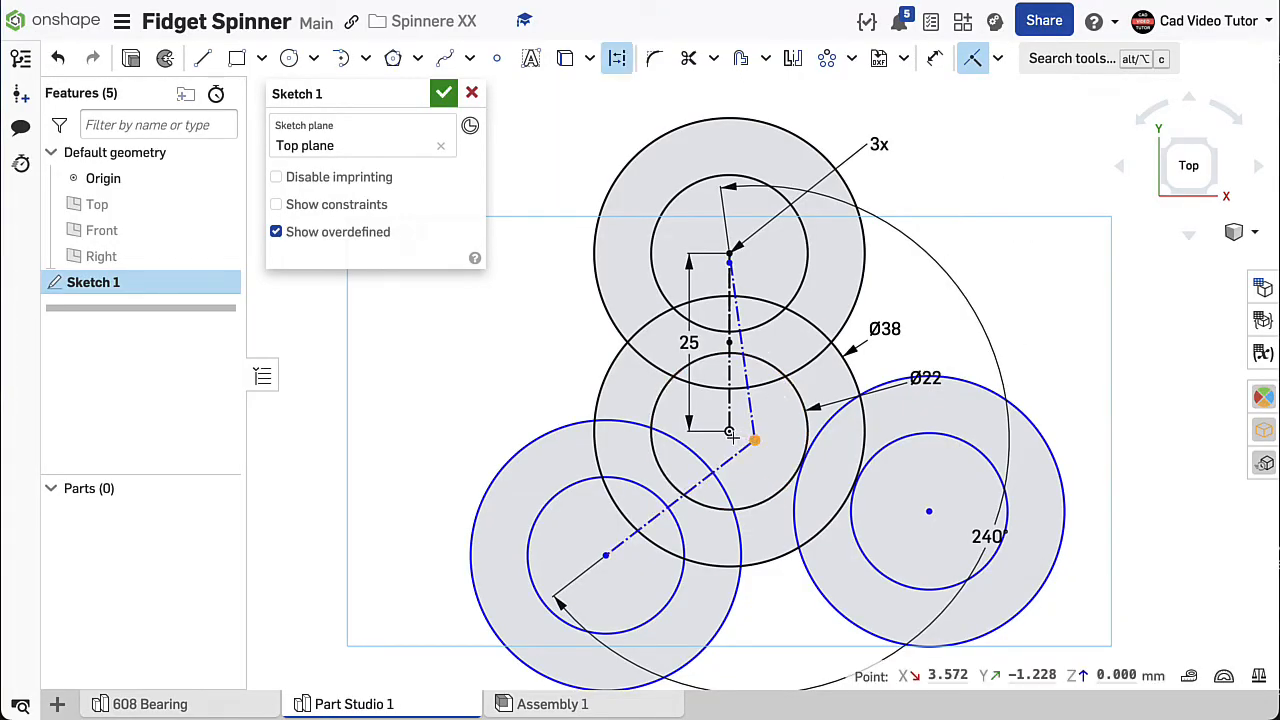
pyautogui.click(731, 434)
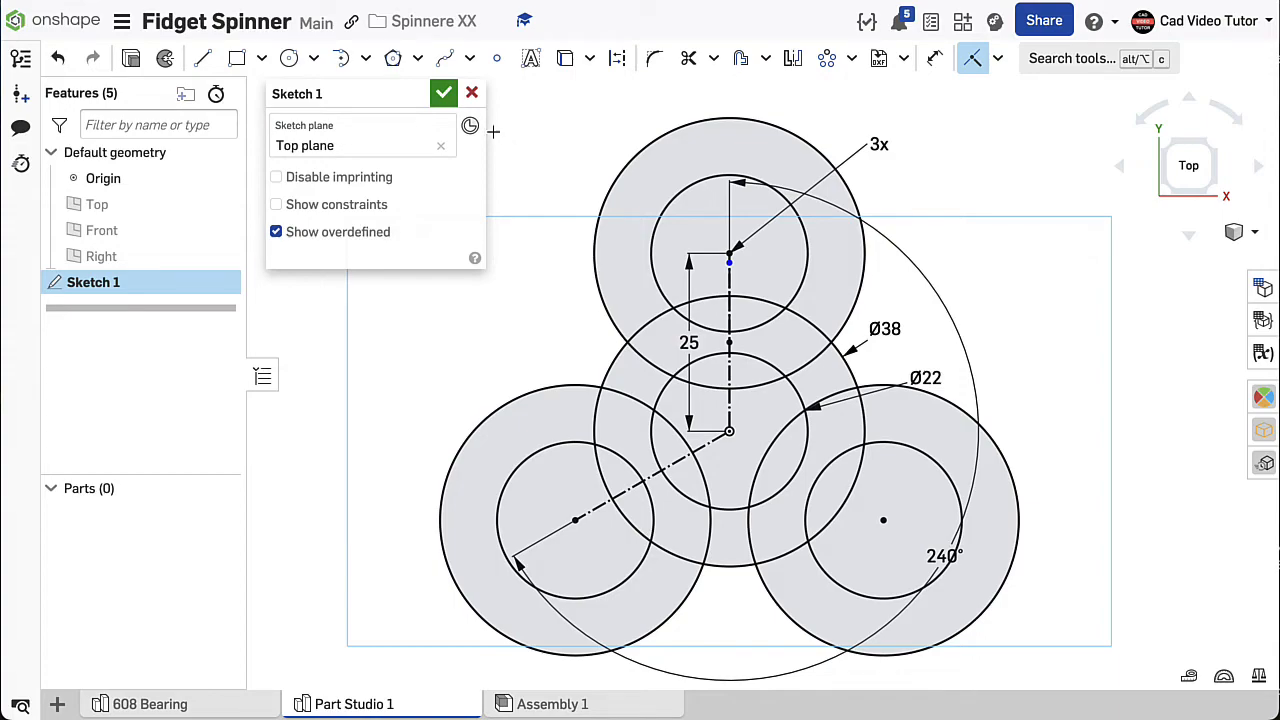
pyautogui.click(443, 94)
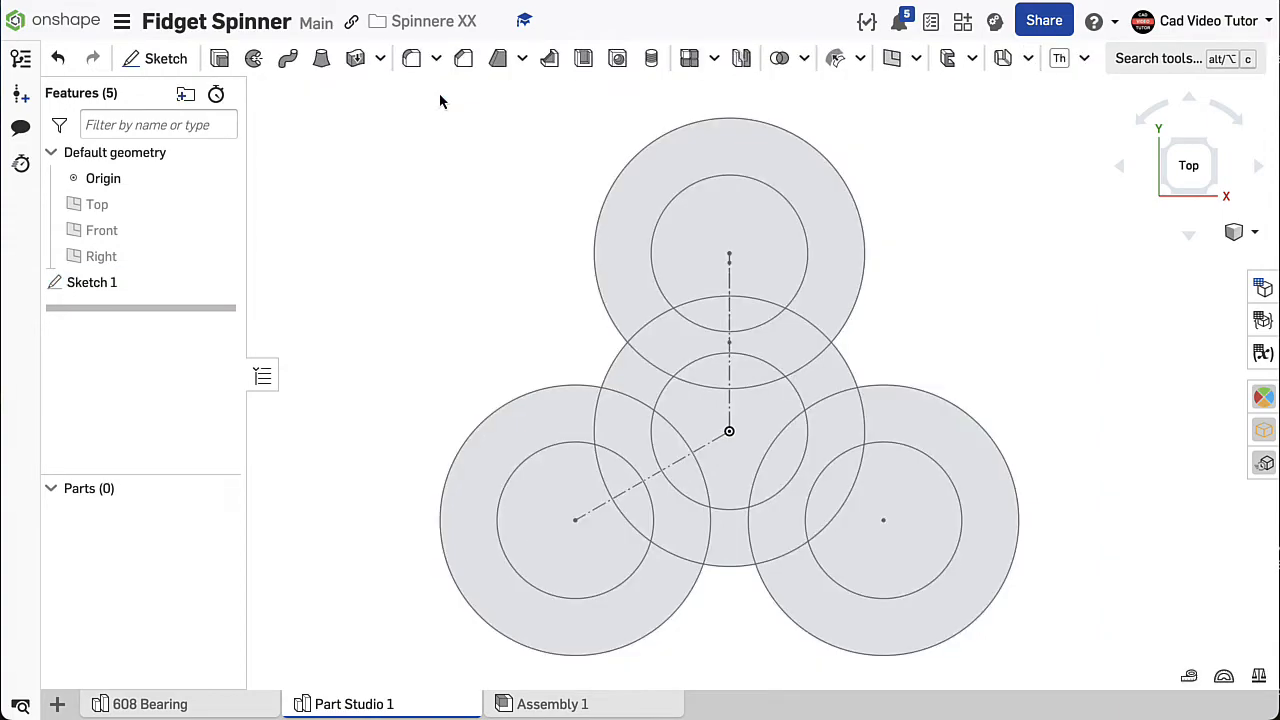
# - Set up a new solid blind extrude with a depth of 7 mm, symmetric about the sketch plane
pyautogui.rightClick(412, 162)
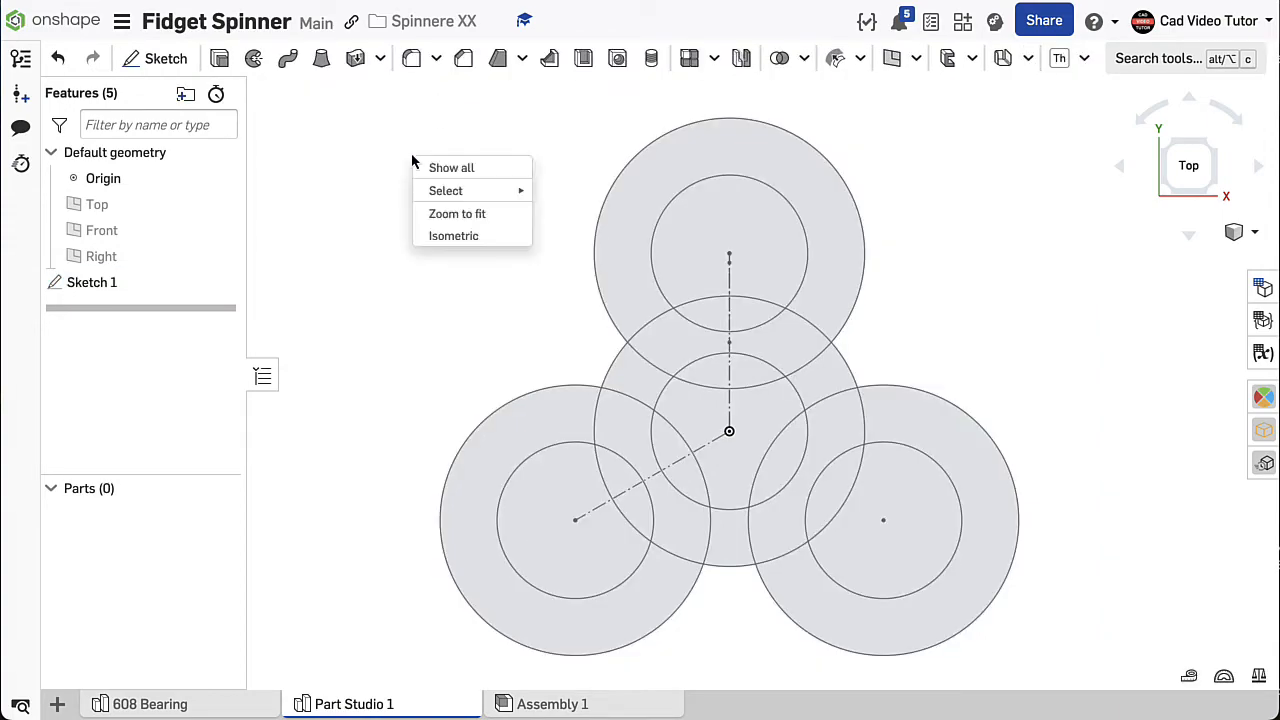
pyautogui.click(434, 238)
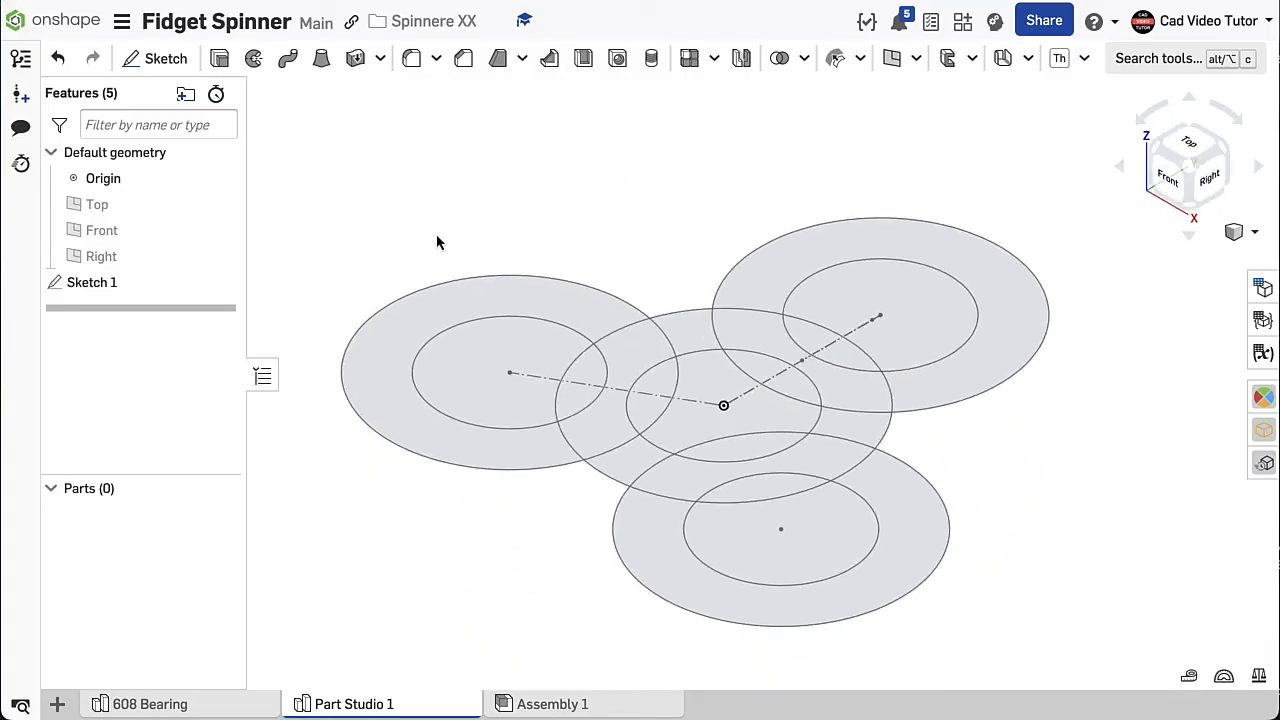
pyautogui.click(220, 59)
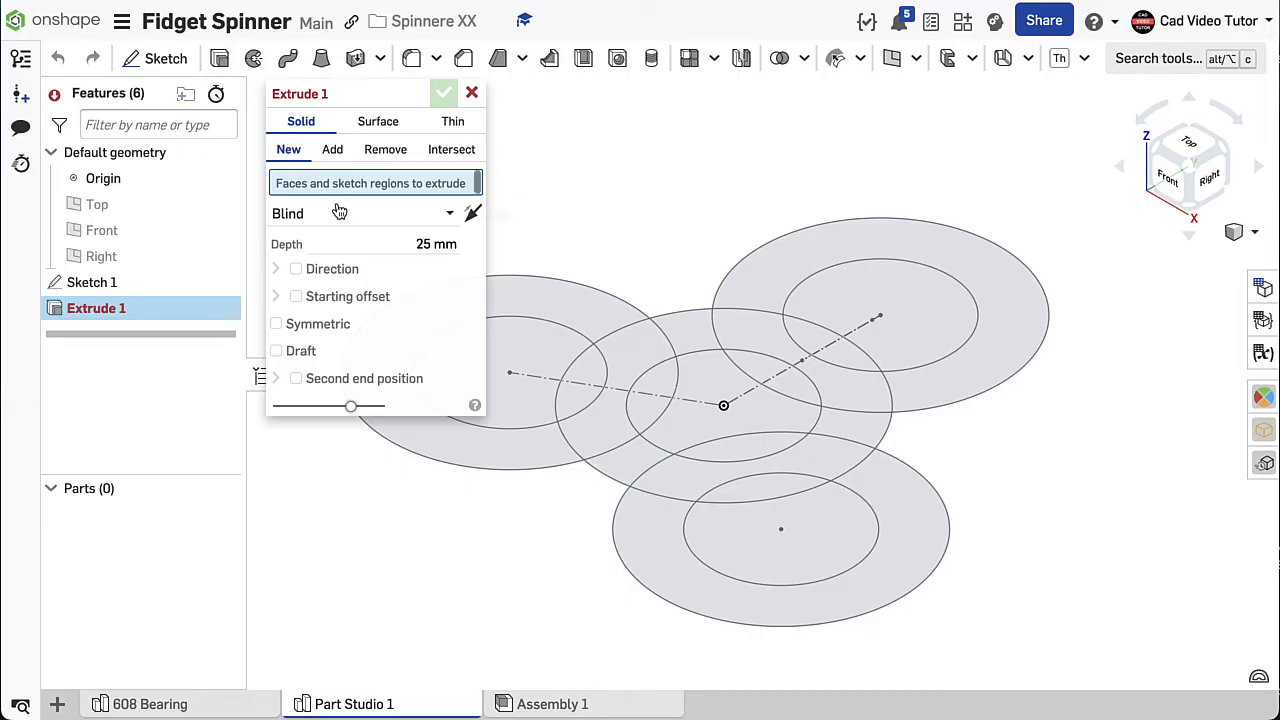
pyautogui.click(403, 241)
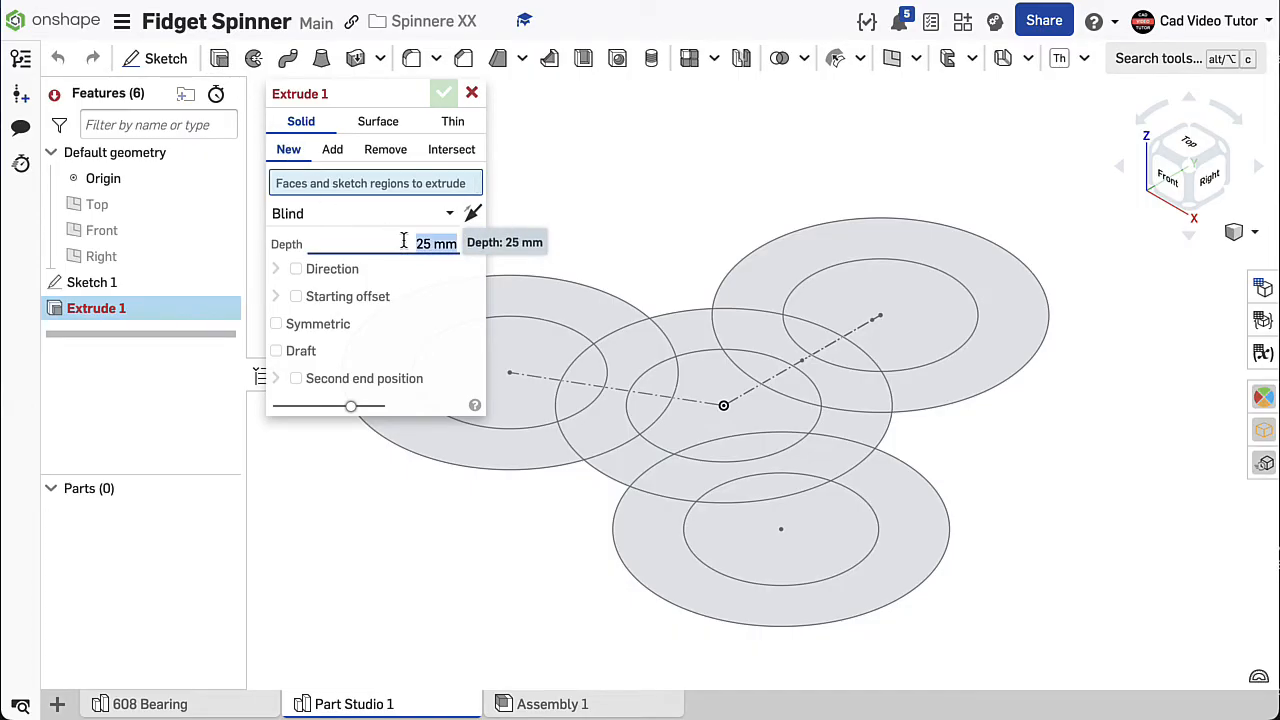
pyautogui.write('7')
pyautogui.press('Return')
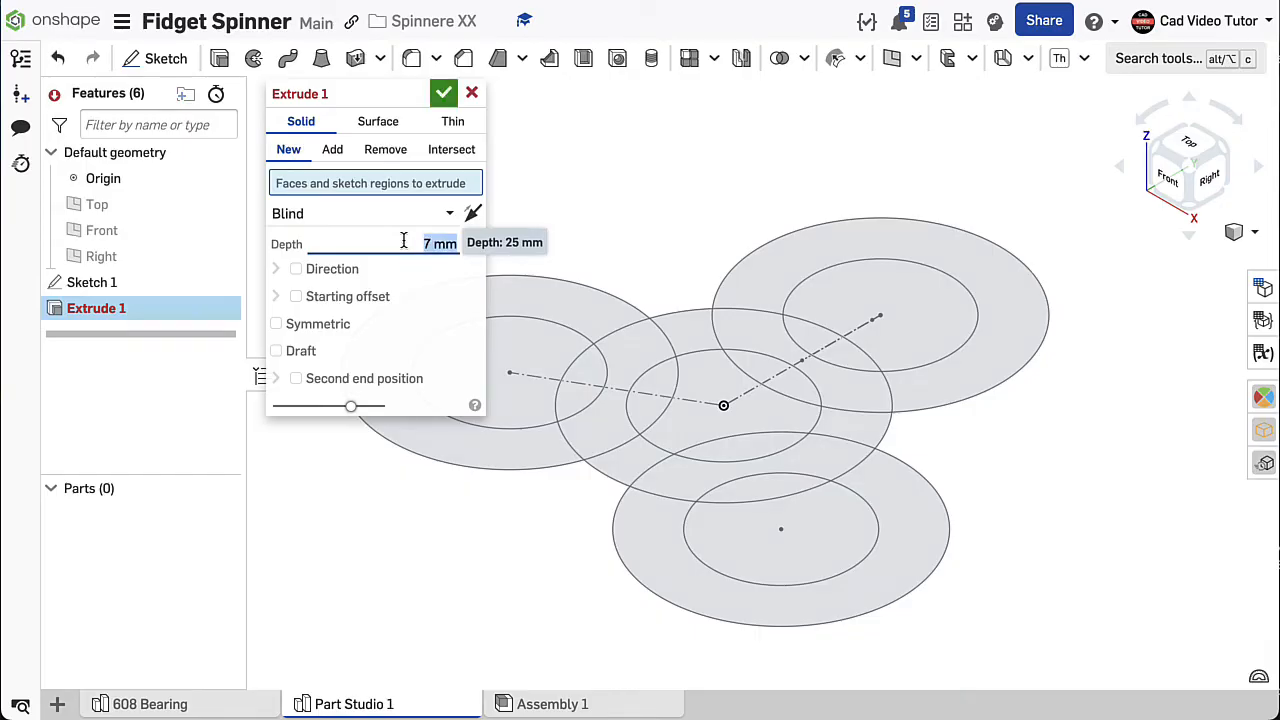
pyautogui.click(277, 326)
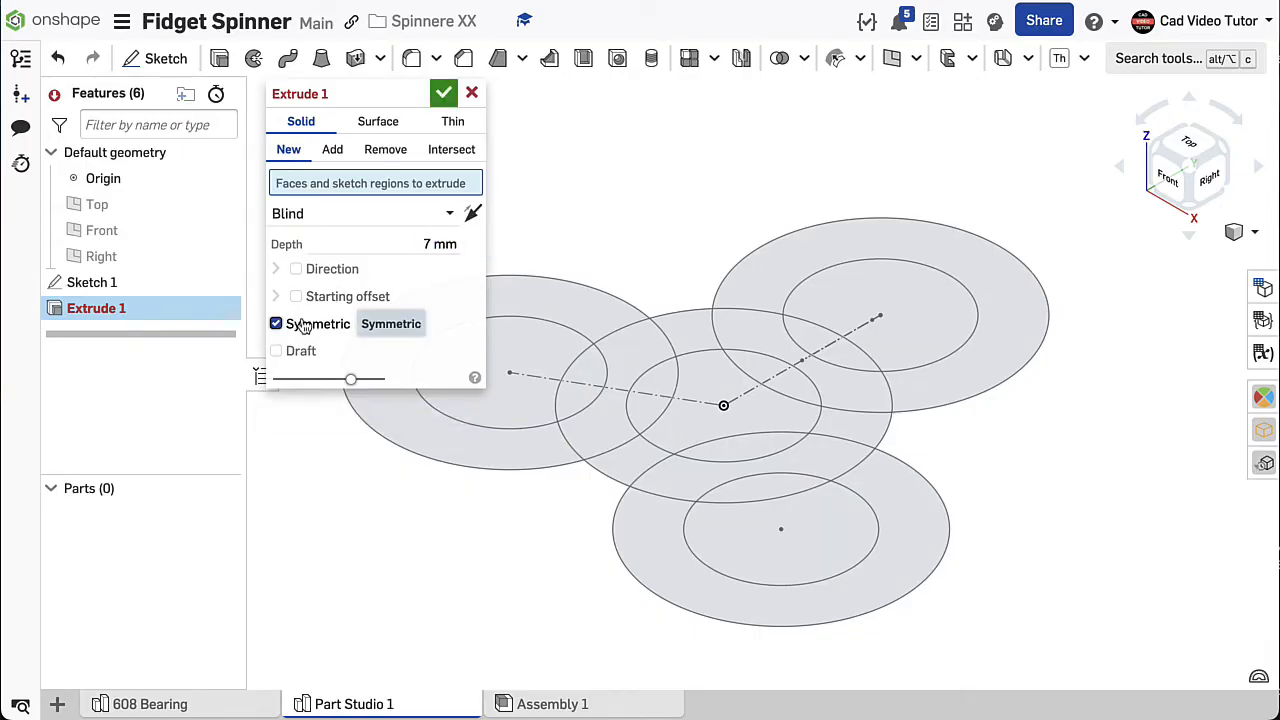
# - Select the left lobe's ring regions and the adjoining central ring regions for the extrude, leaving the center hole out
pyautogui.click(576, 302)
pyautogui.click(650, 352)
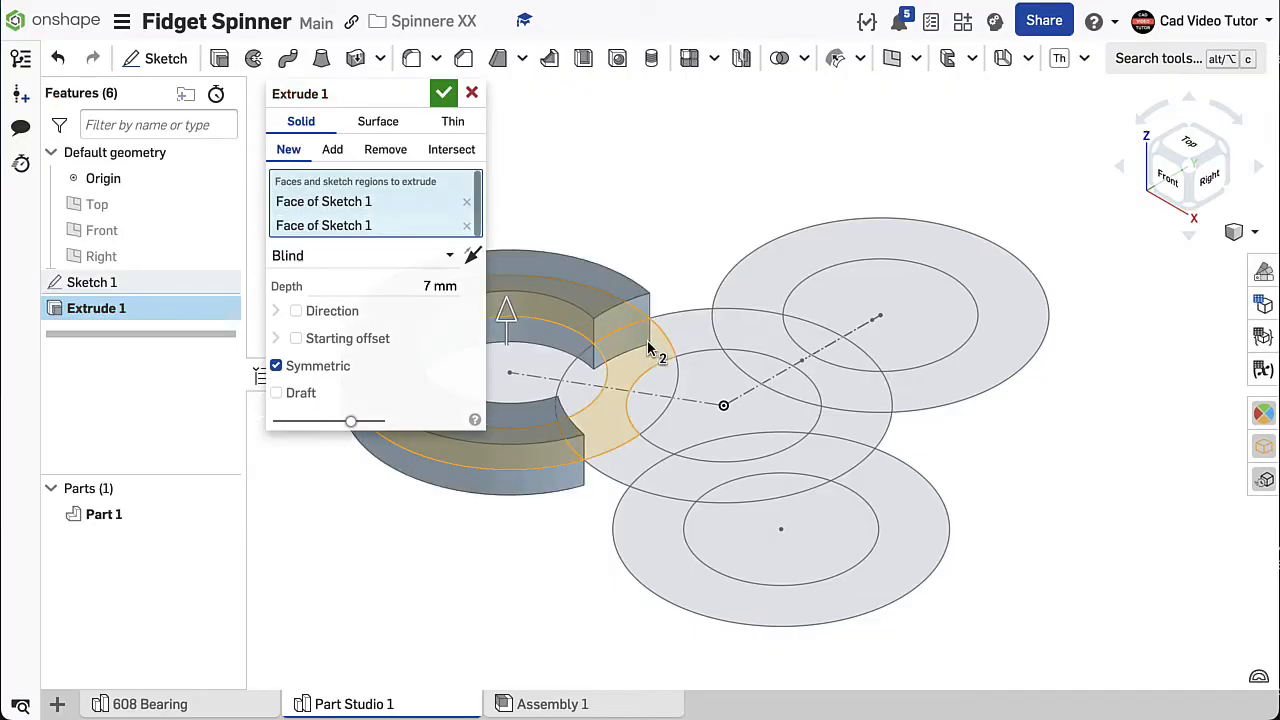
pyautogui.click(699, 336)
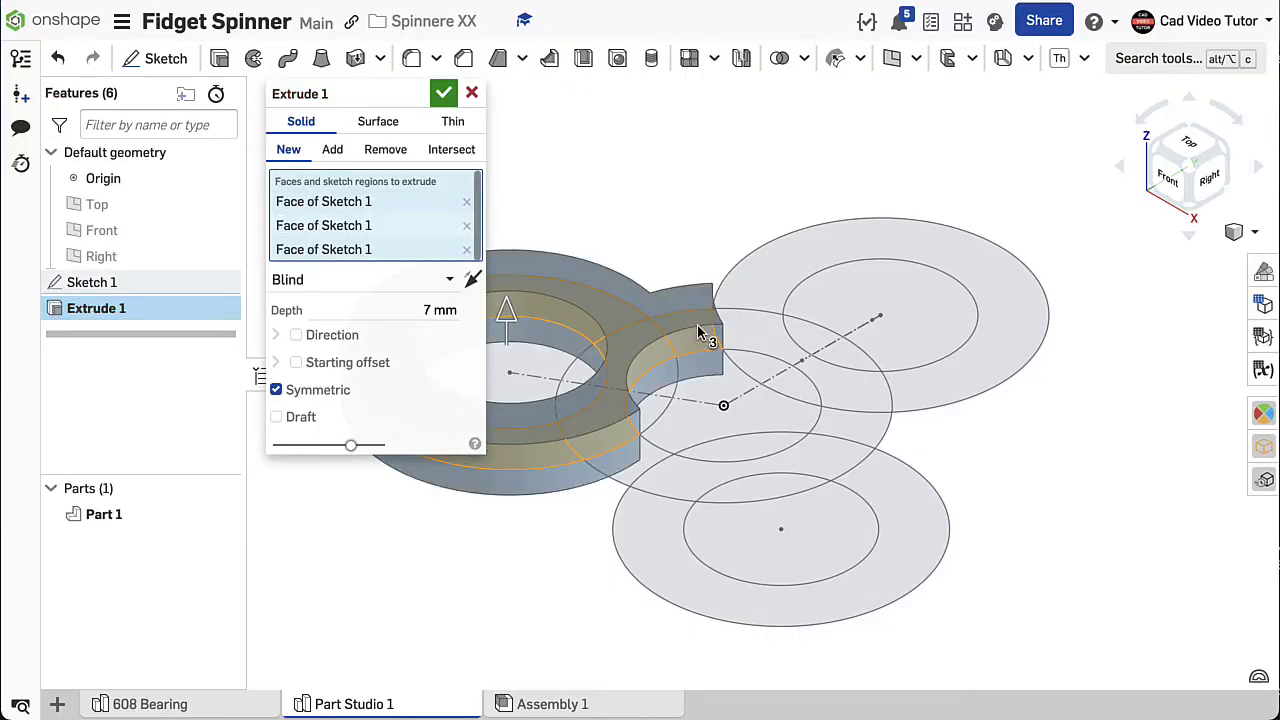
pyautogui.click(641, 476)
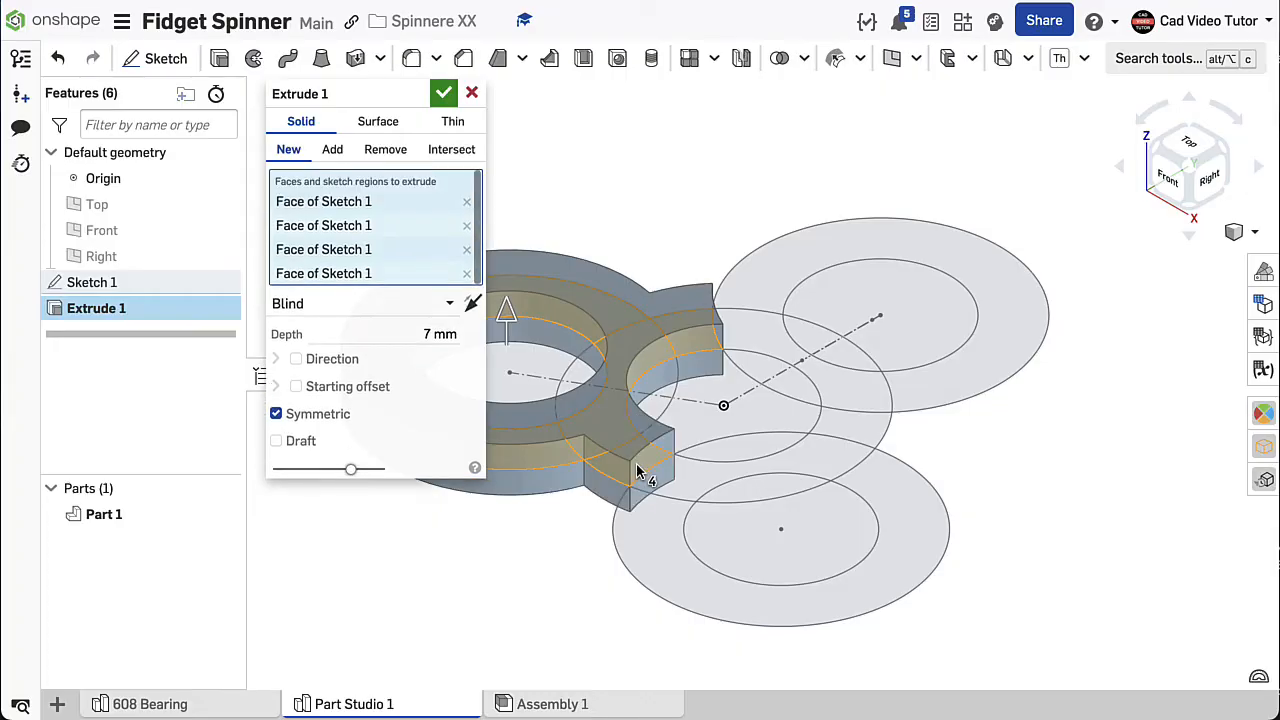
pyautogui.click(690, 485)
pyautogui.click(758, 385)
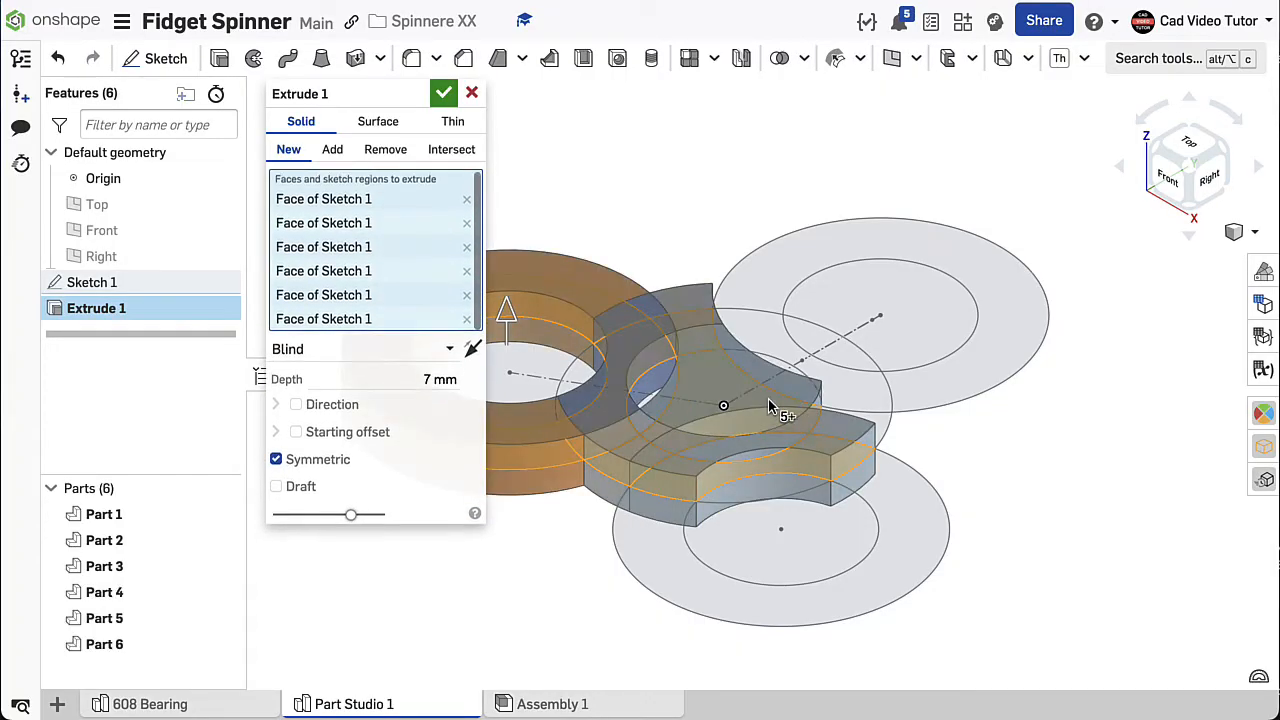
pyautogui.click(758, 385)
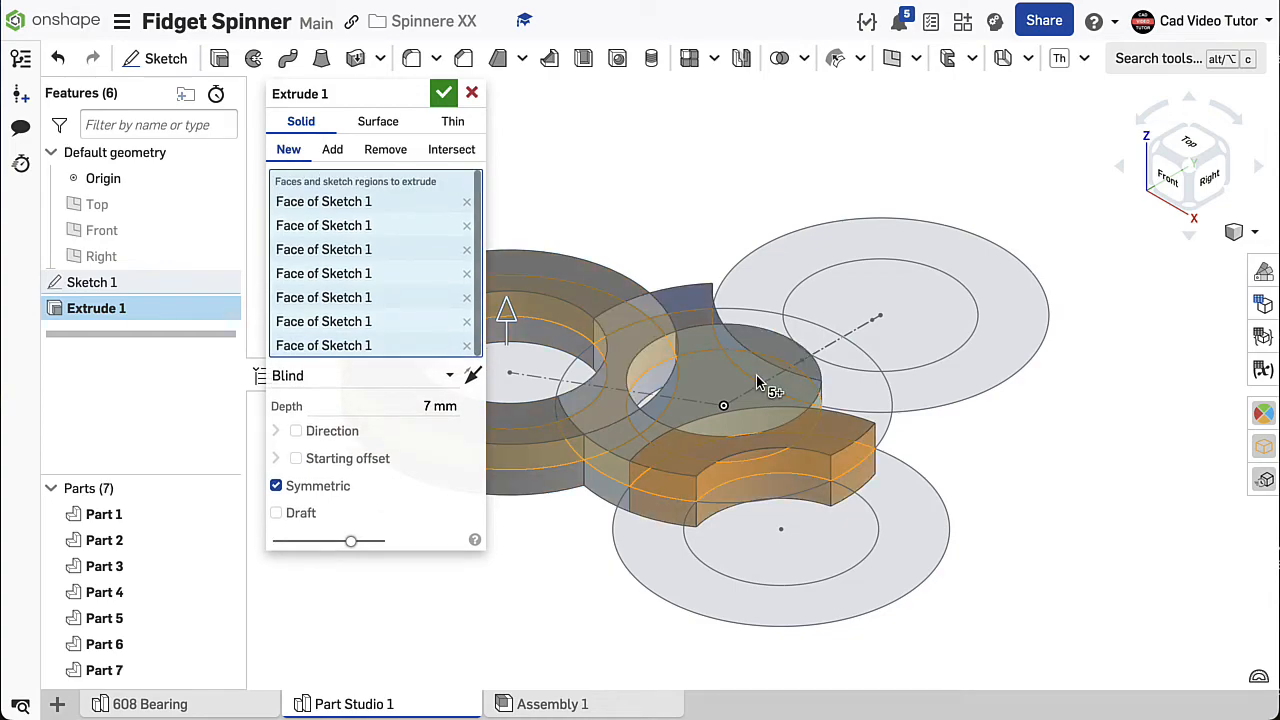
pyautogui.click(734, 390)
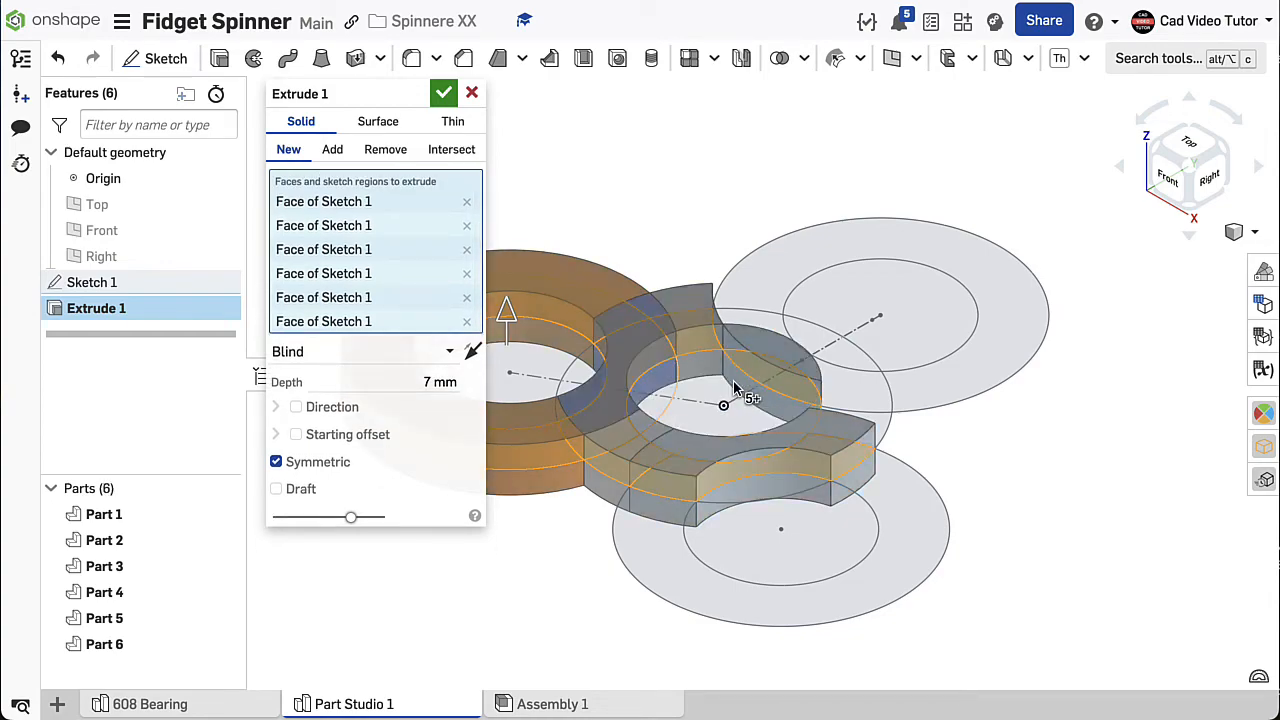
# - Add the rear and front lobes' ring regions and their overlaps with the central ring to the extrude, keeping the bearing holes open
pyautogui.click(862, 389)
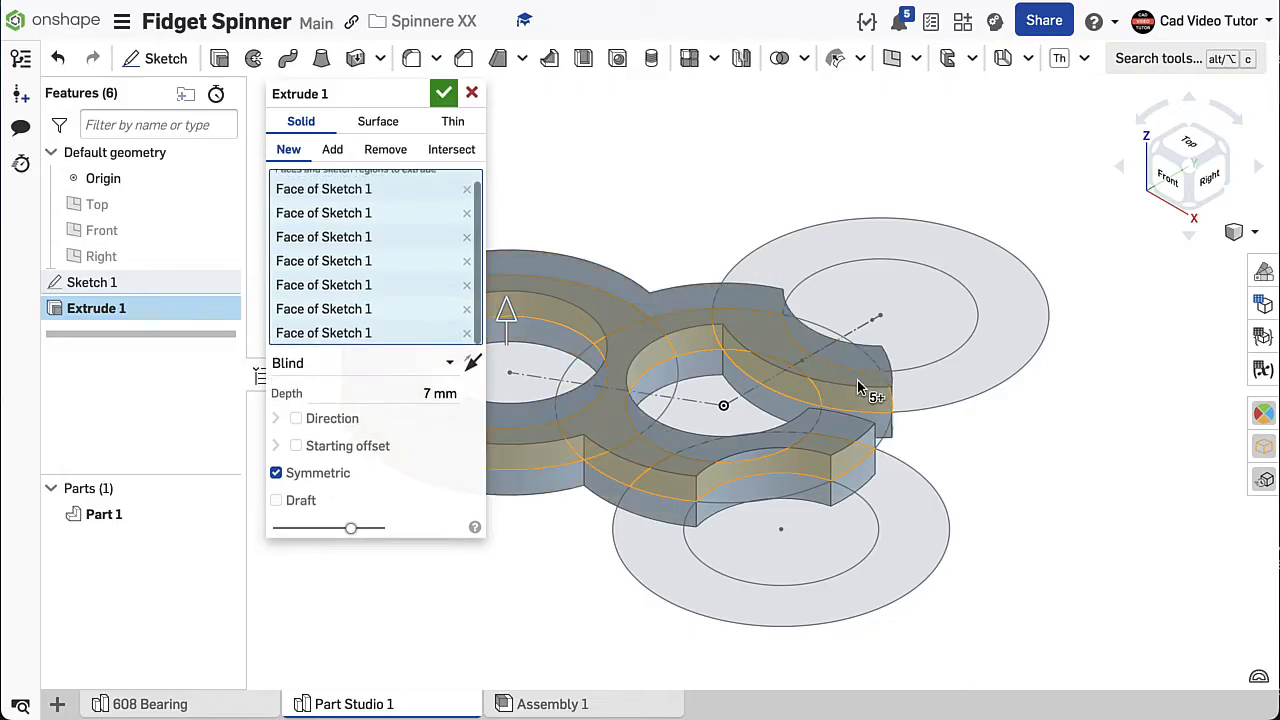
pyautogui.click(931, 377)
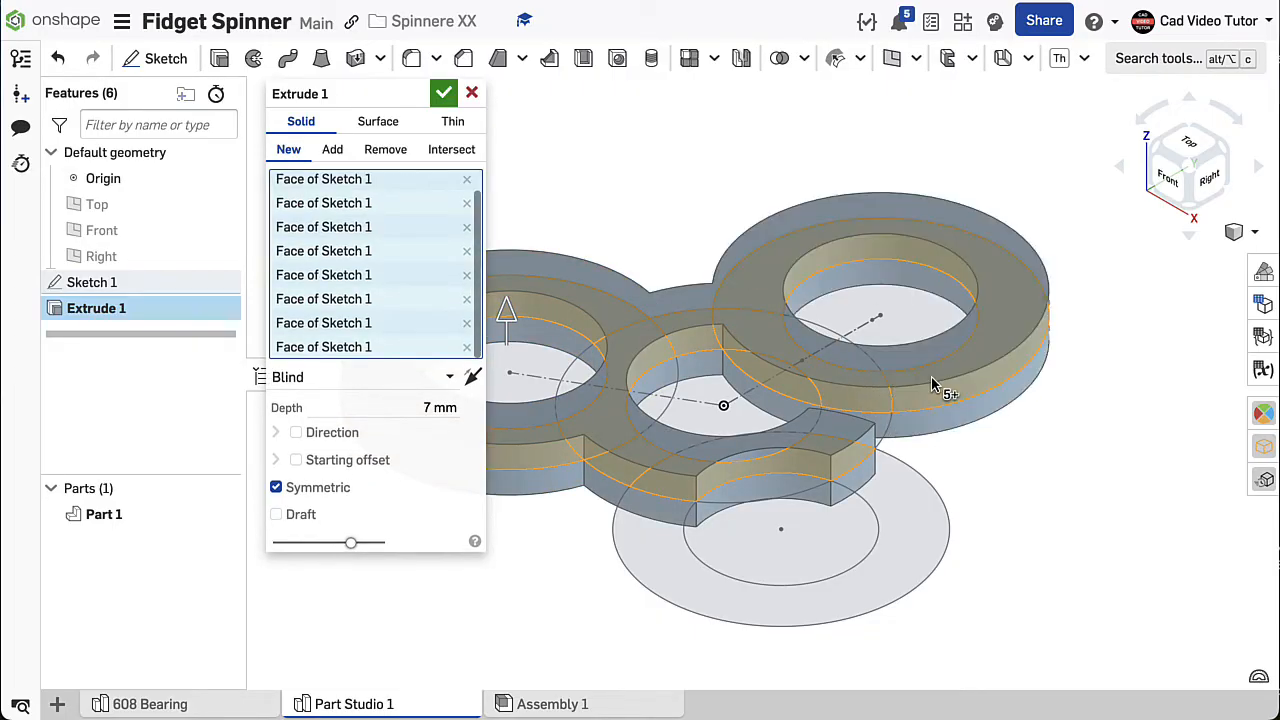
pyautogui.click(880, 478)
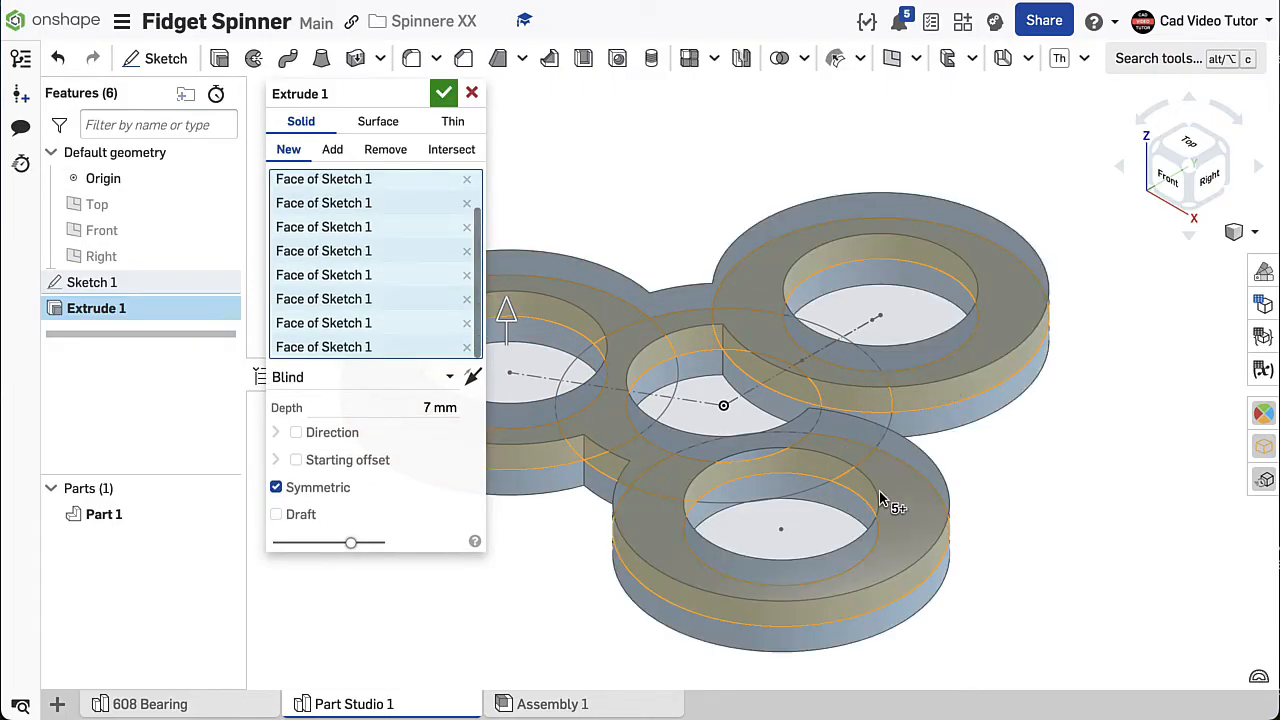
pyautogui.click(765, 360)
pyautogui.click(837, 380)
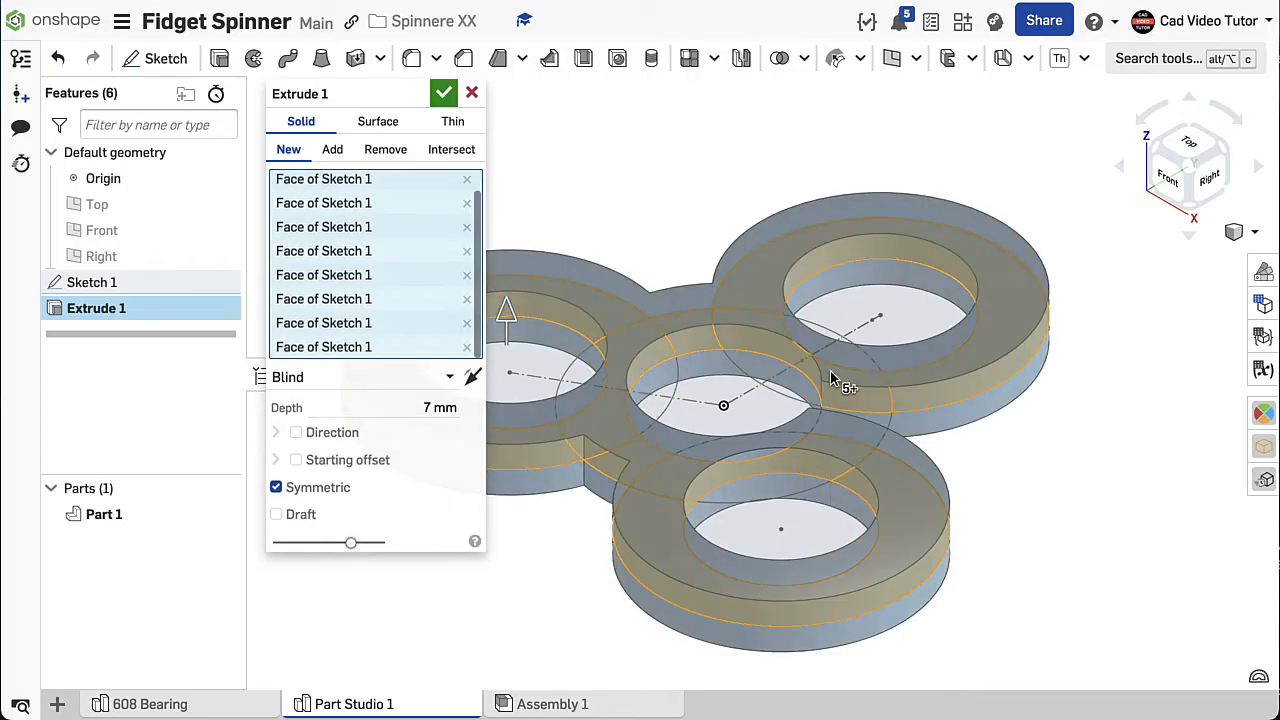
# - Add the remaining central ring region between the rear and front lobes and complete the 7 mm symmetric extrude
pyautogui.moveTo(930, 307); pyautogui.dragTo(912, 339, button='right')
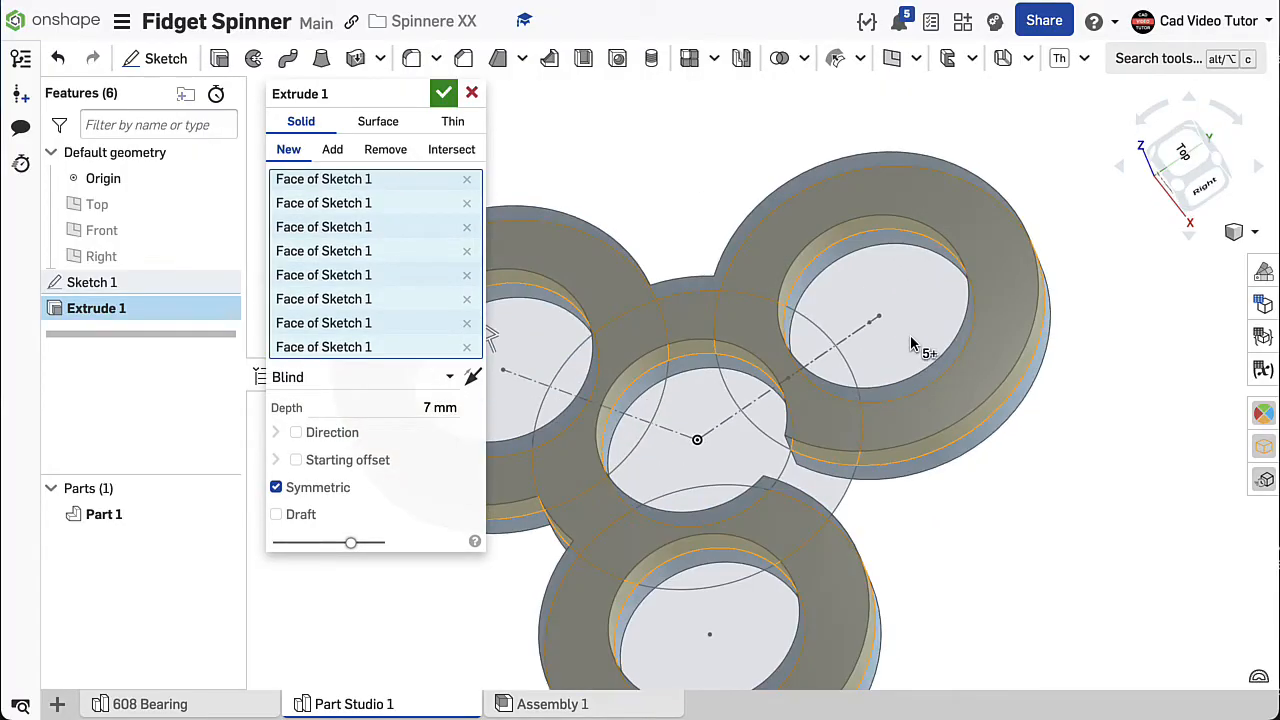
pyautogui.click(826, 490)
pyautogui.moveTo(921, 253); pyautogui.dragTo(1023, 183, button='middle')
pyautogui.moveTo(916, 392)
pyautogui.mouseDown(button='right')
pyautogui.moveTo(949, 244)
pyautogui.moveTo(914, 371)
pyautogui.mouseUp(button='right')
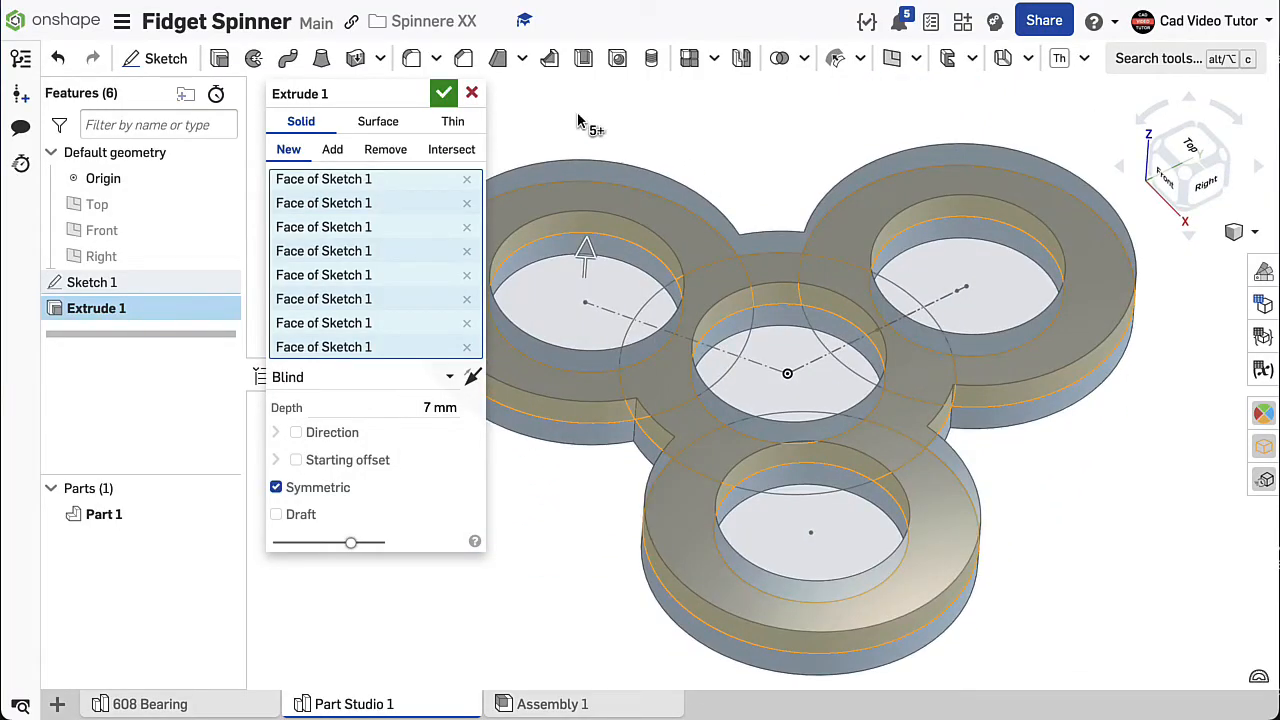
pyautogui.click(443, 93)
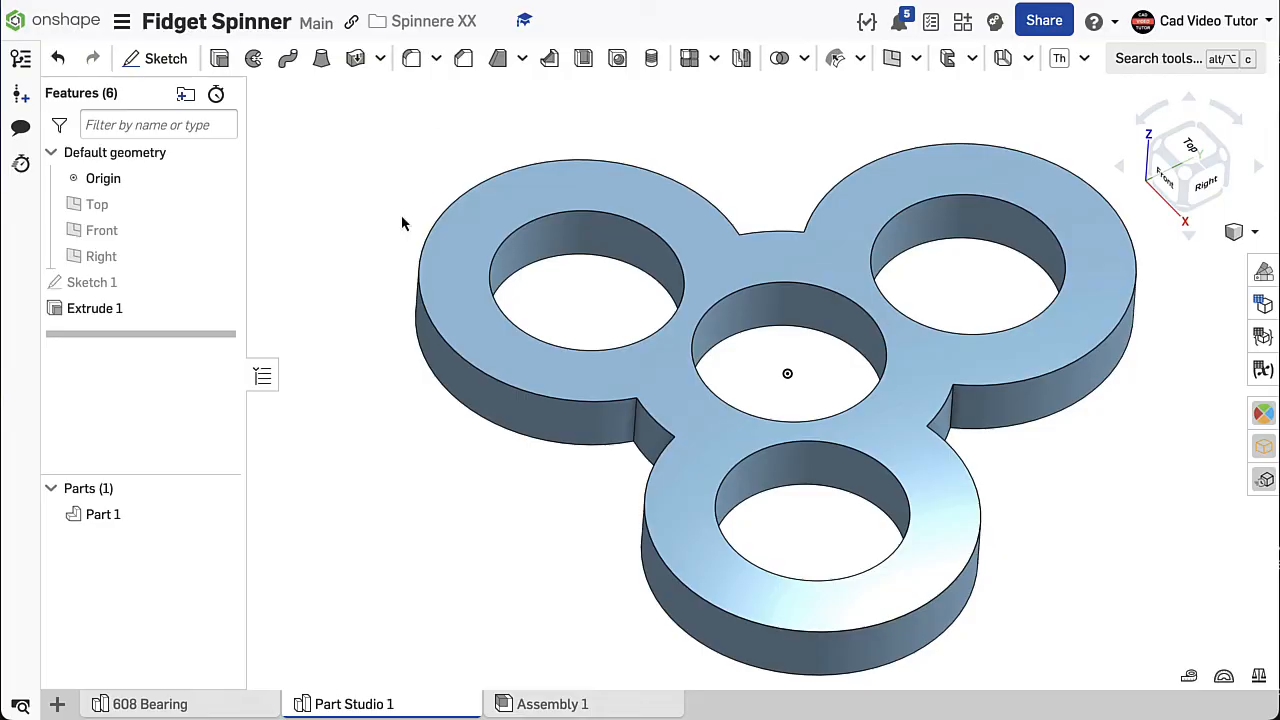
pyautogui.rightClick(357, 248)
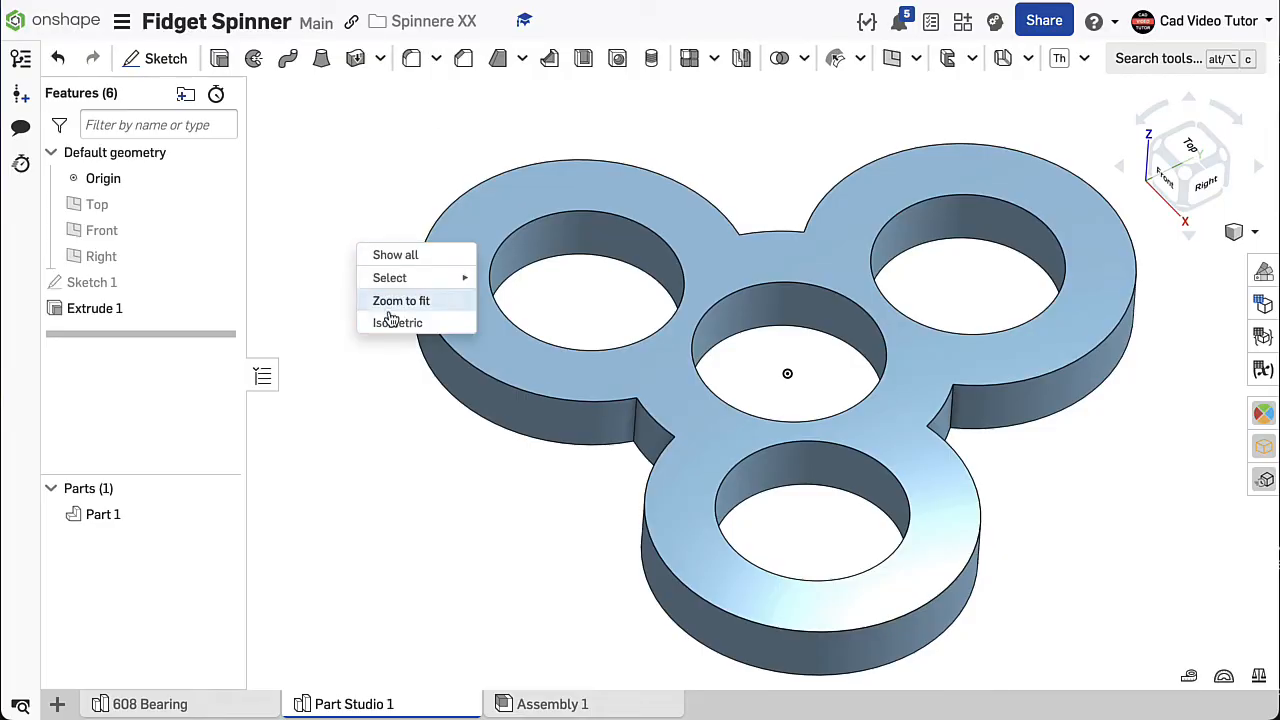
pyautogui.click(389, 324)
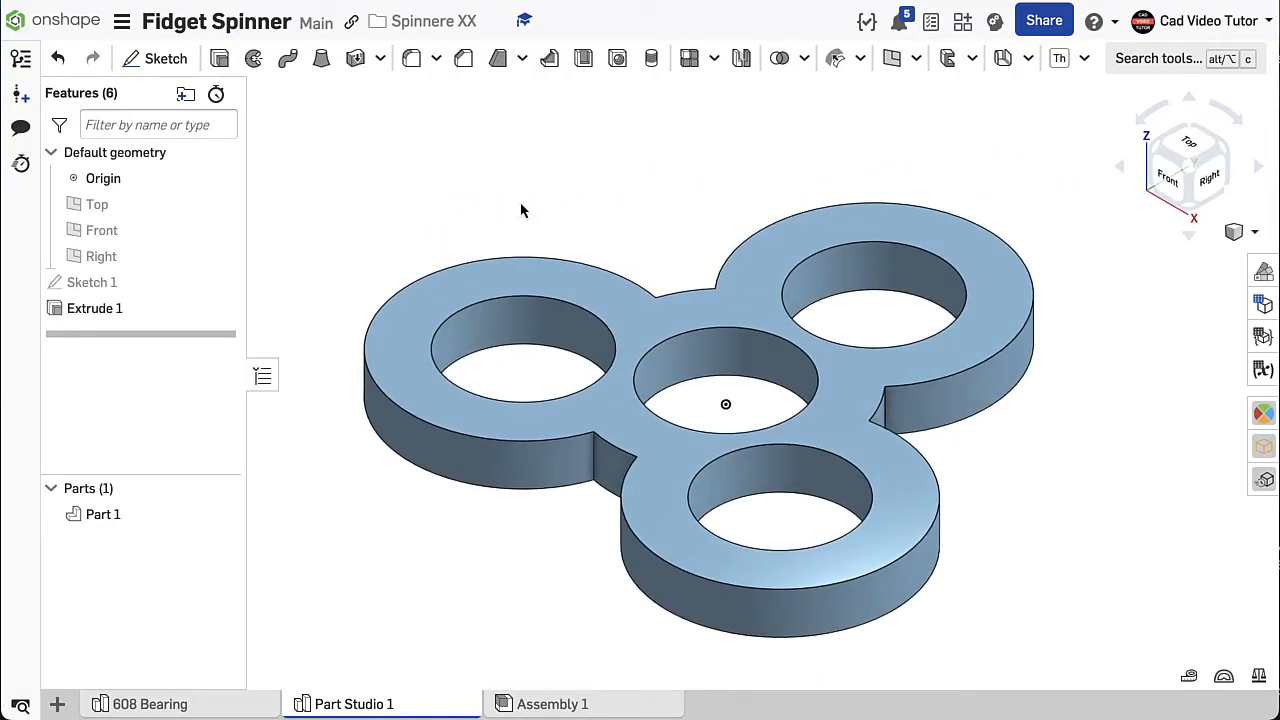
# - Set up a fillet with a 3.5 mm radius on the three narrow outer side faces connecting the lobes
pyautogui.click(427, 63)
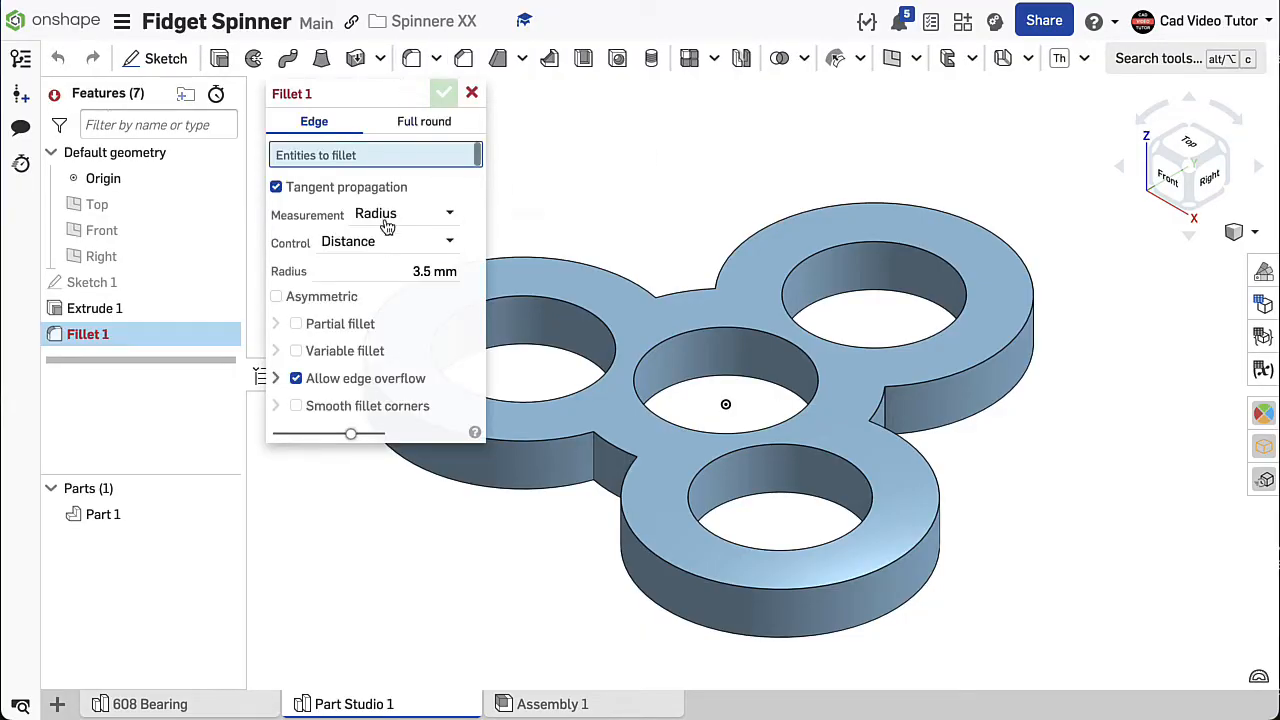
pyautogui.click(393, 262)
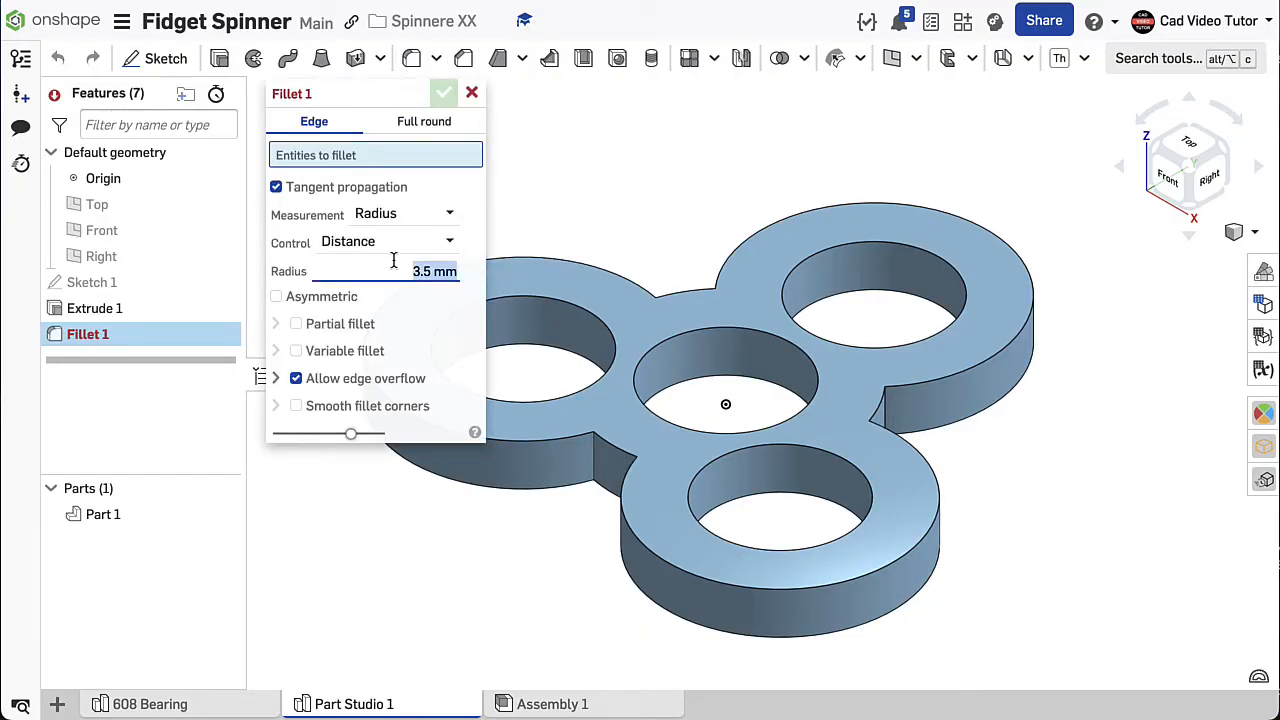
pyautogui.write('3')
pyautogui.press('Return')
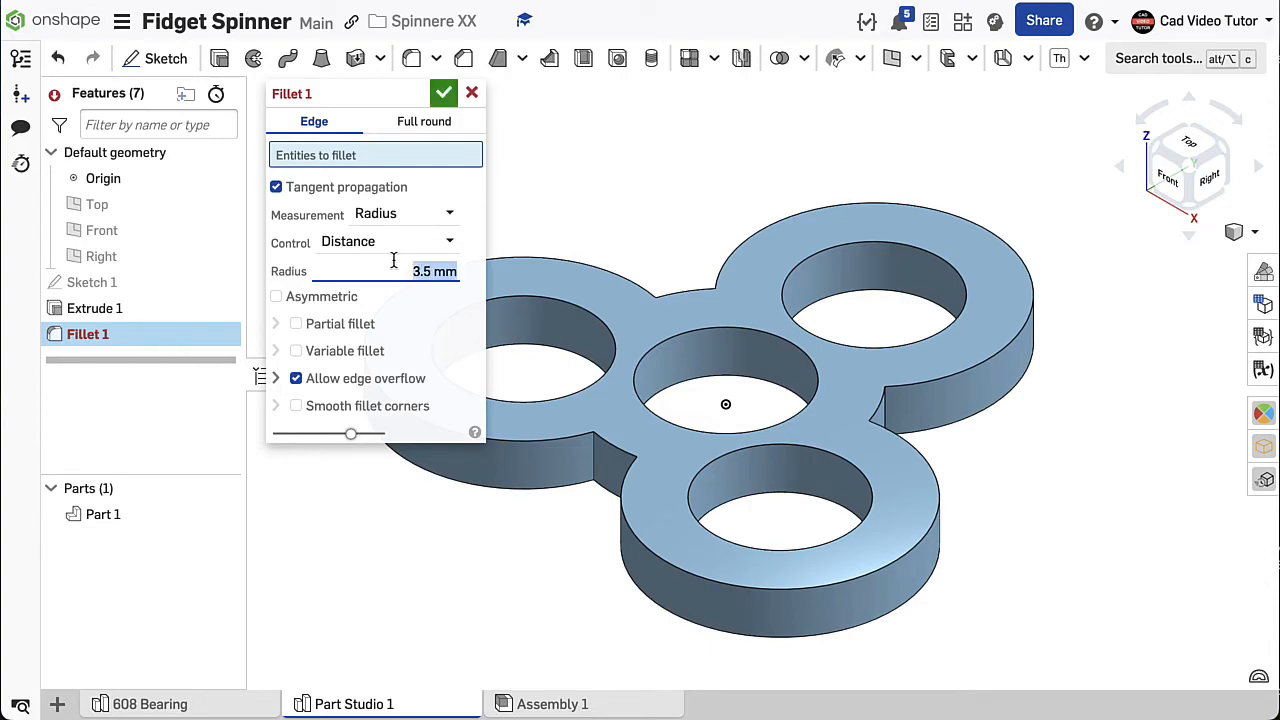
pyautogui.moveTo(1020, 428); pyautogui.dragTo(941, 389, button='right')
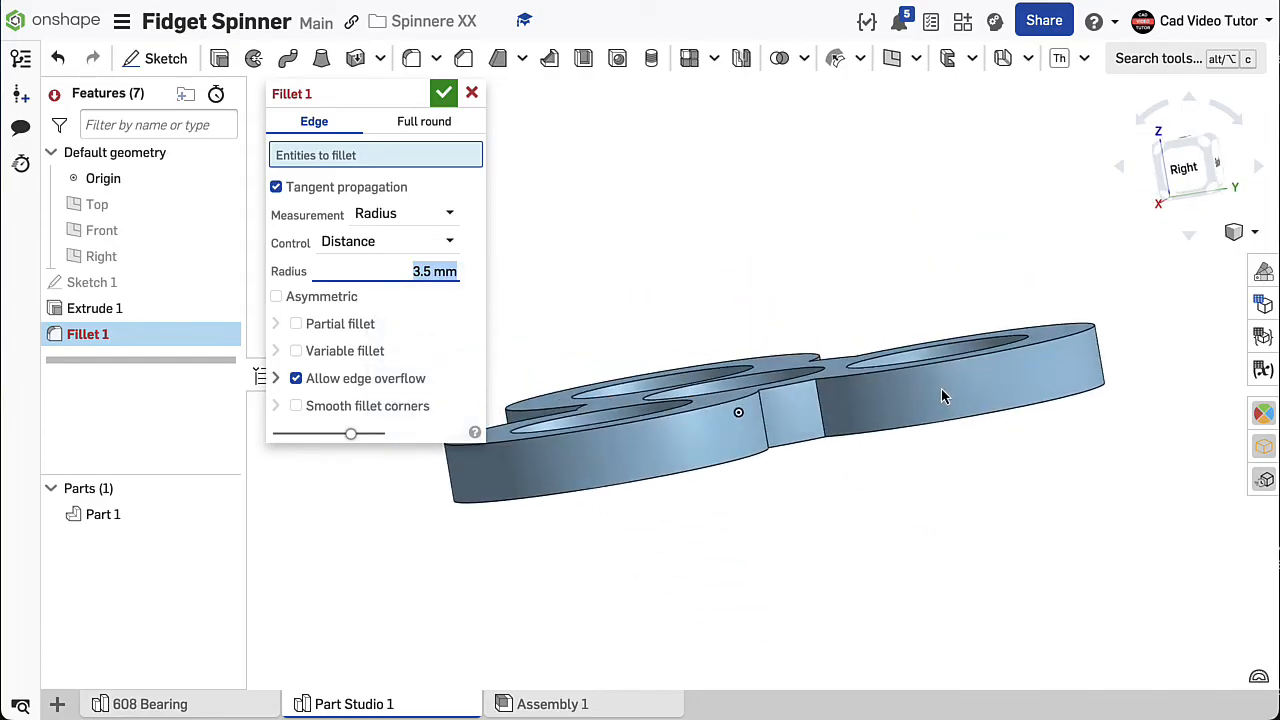
pyautogui.click(811, 423)
pyautogui.moveTo(1080, 446); pyautogui.dragTo(936, 452, button='right')
pyautogui.click(840, 396)
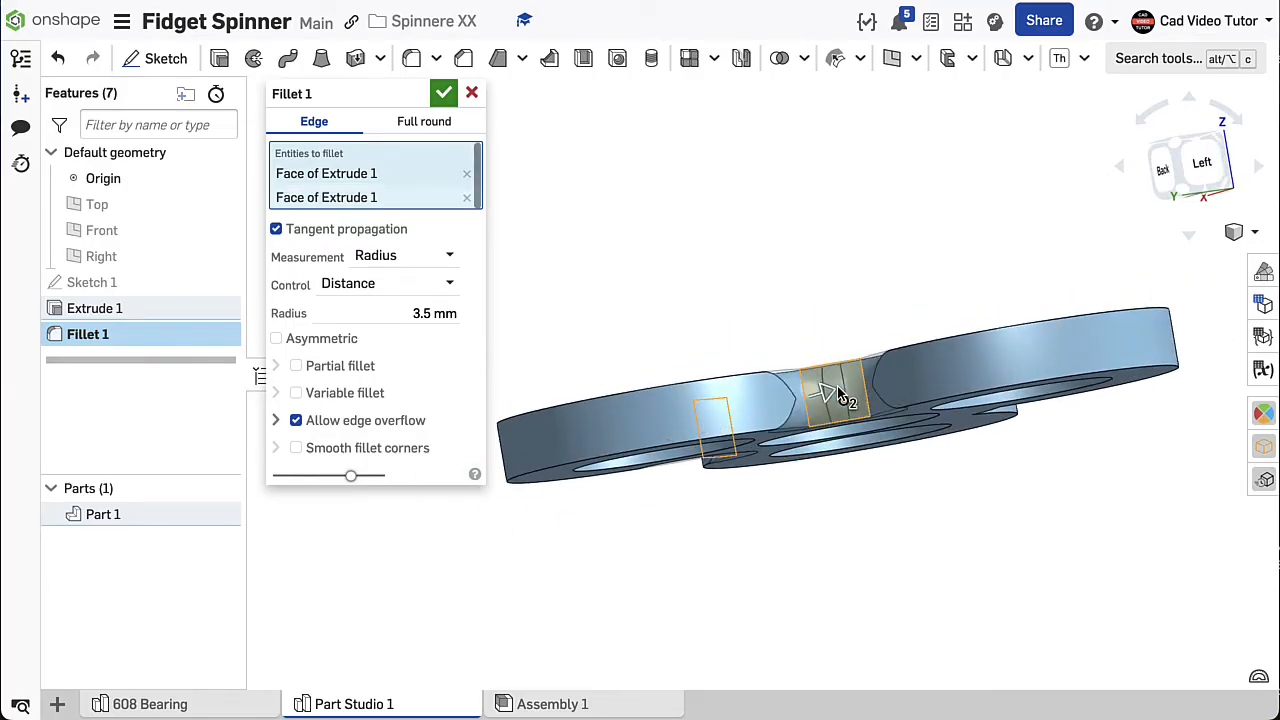
pyautogui.moveTo(1057, 466); pyautogui.dragTo(917, 474, button='right')
pyautogui.click(966, 370)
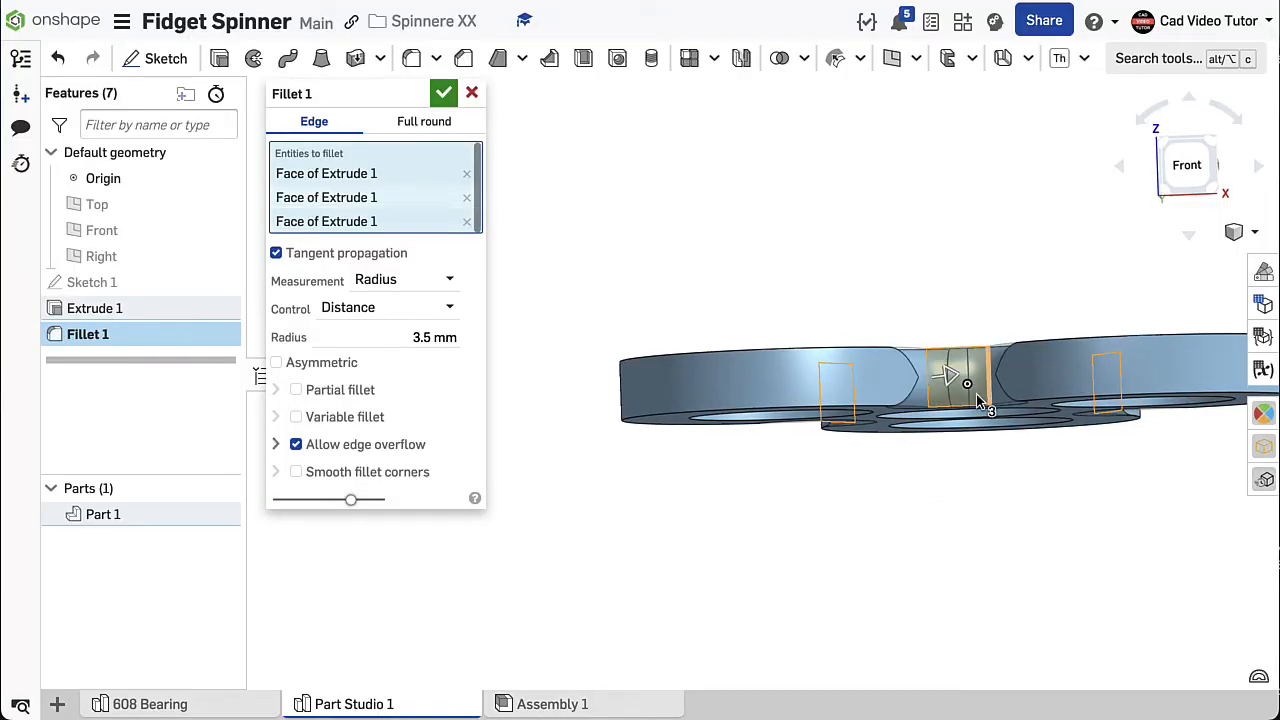
# - Add the curved outer side faces of all three lobes to the 3.5 mm fillet, complete it and restore the isometric view
pyautogui.click(827, 392)
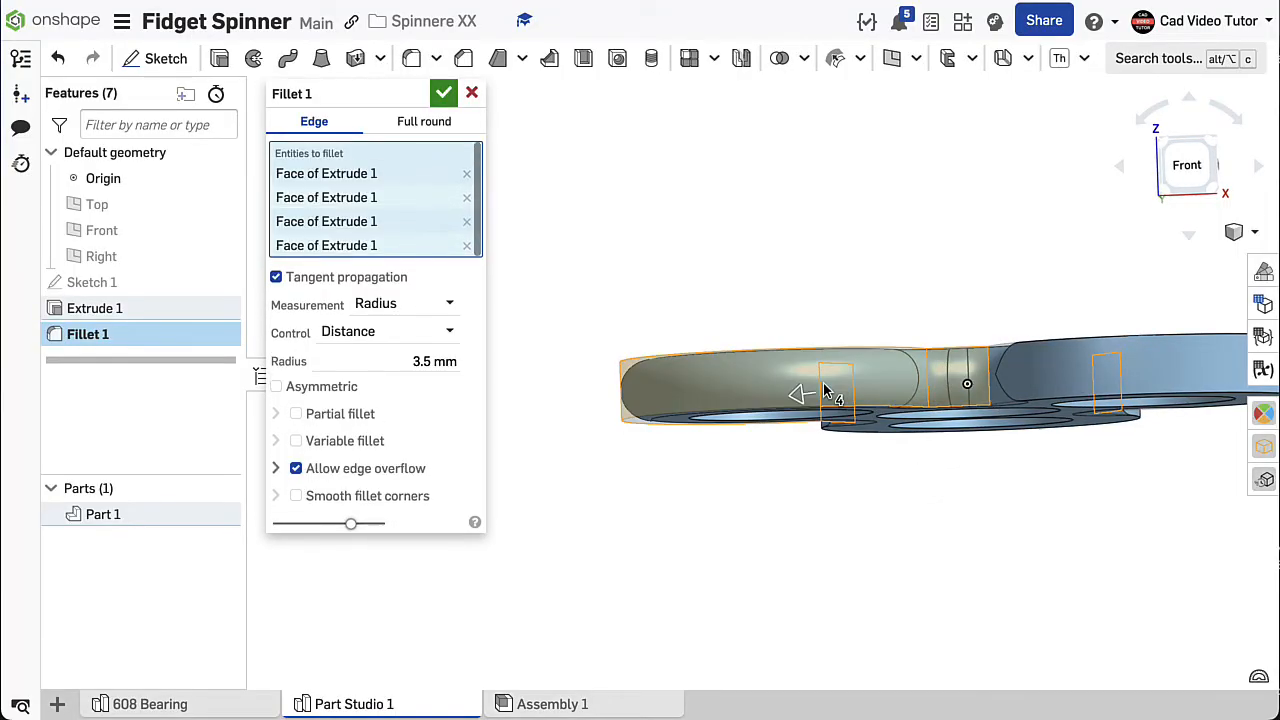
pyautogui.moveTo(1143, 453); pyautogui.dragTo(984, 475, button='right')
pyautogui.click(1122, 383)
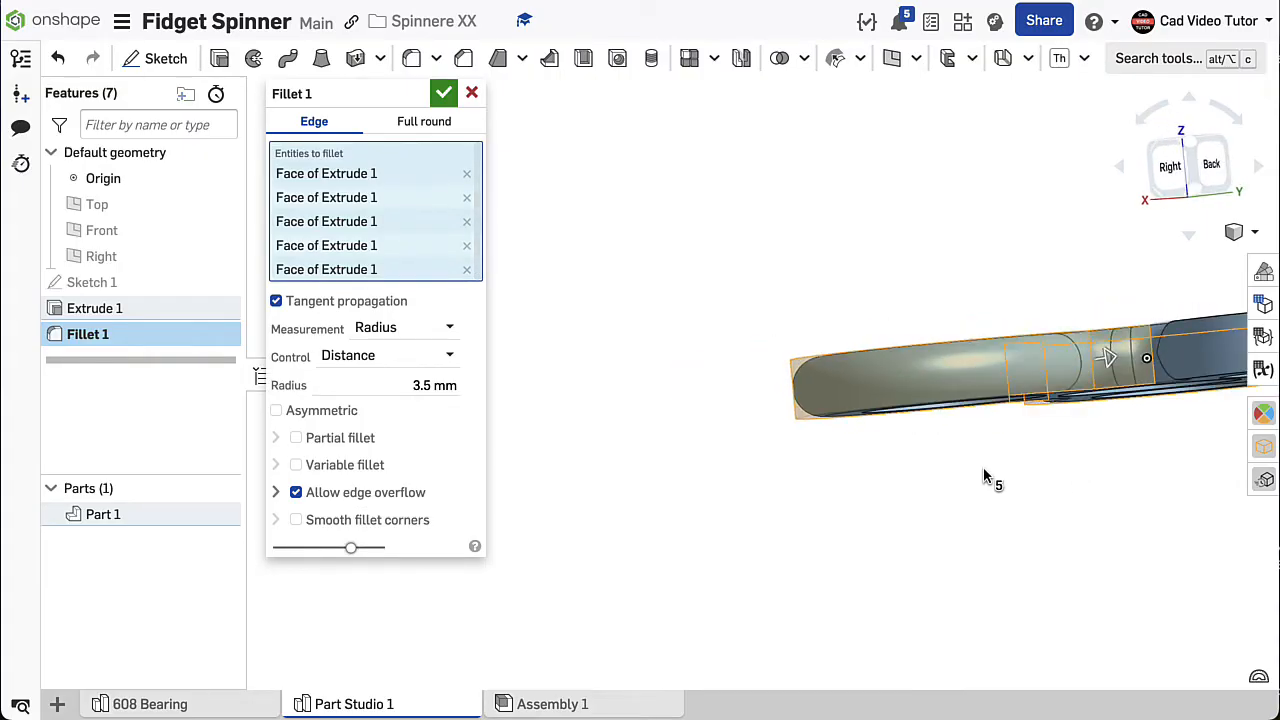
pyautogui.moveTo(1091, 443); pyautogui.dragTo(837, 429, button='middle')
pyautogui.click(1082, 326)
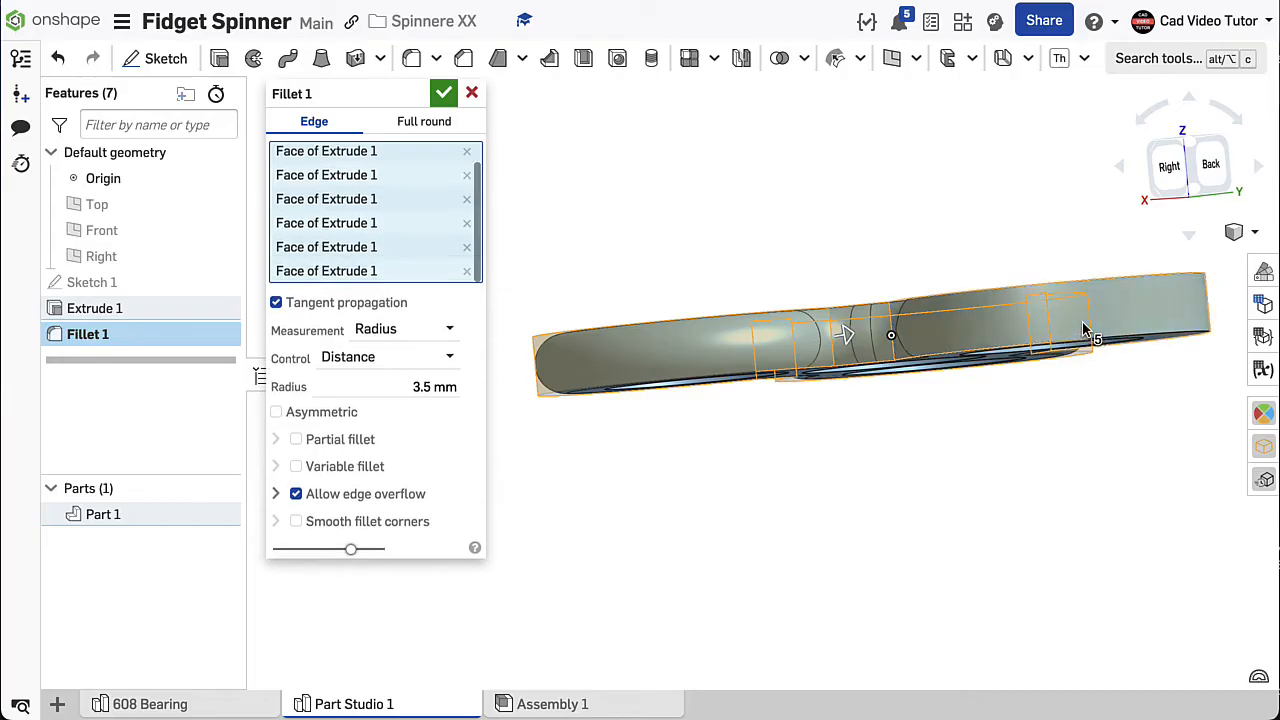
pyautogui.moveTo(1126, 429); pyautogui.dragTo(1095, 481, button='right')
pyautogui.moveTo(978, 212); pyautogui.dragTo(913, 336, button='middle')
pyautogui.moveTo(913, 336); pyautogui.dragTo(951, 366, button='right')
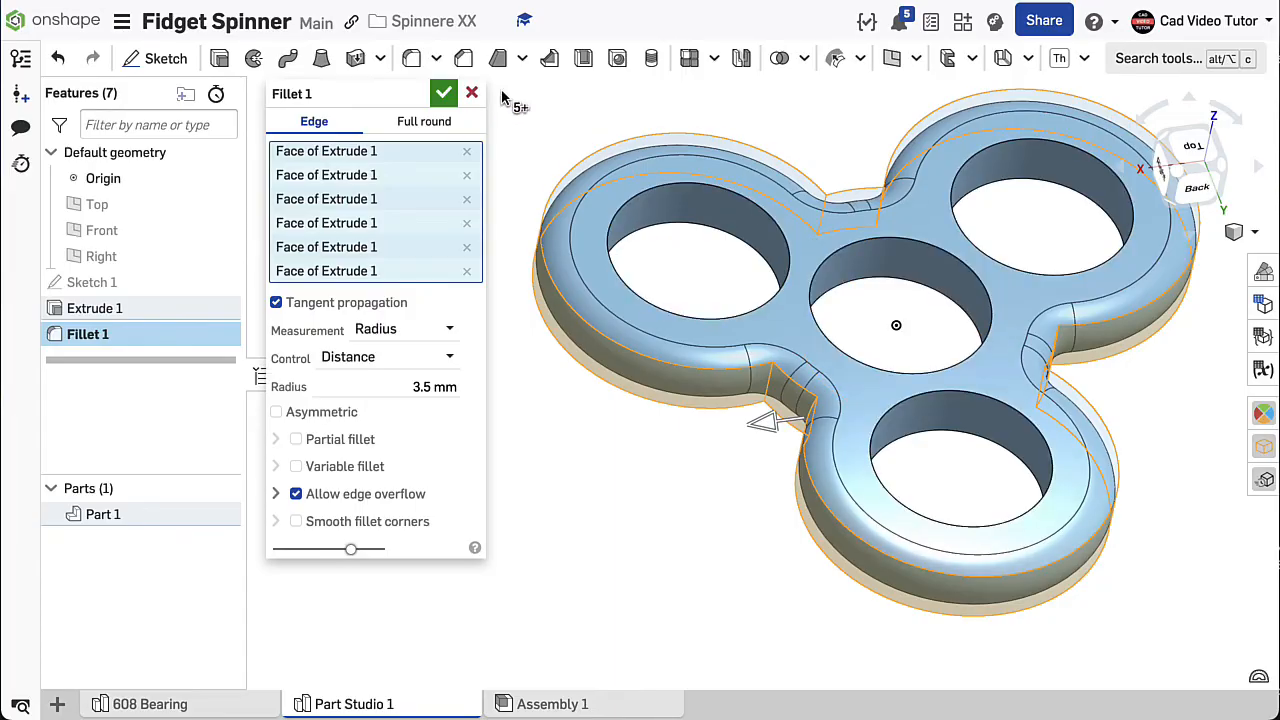
pyautogui.click(443, 93)
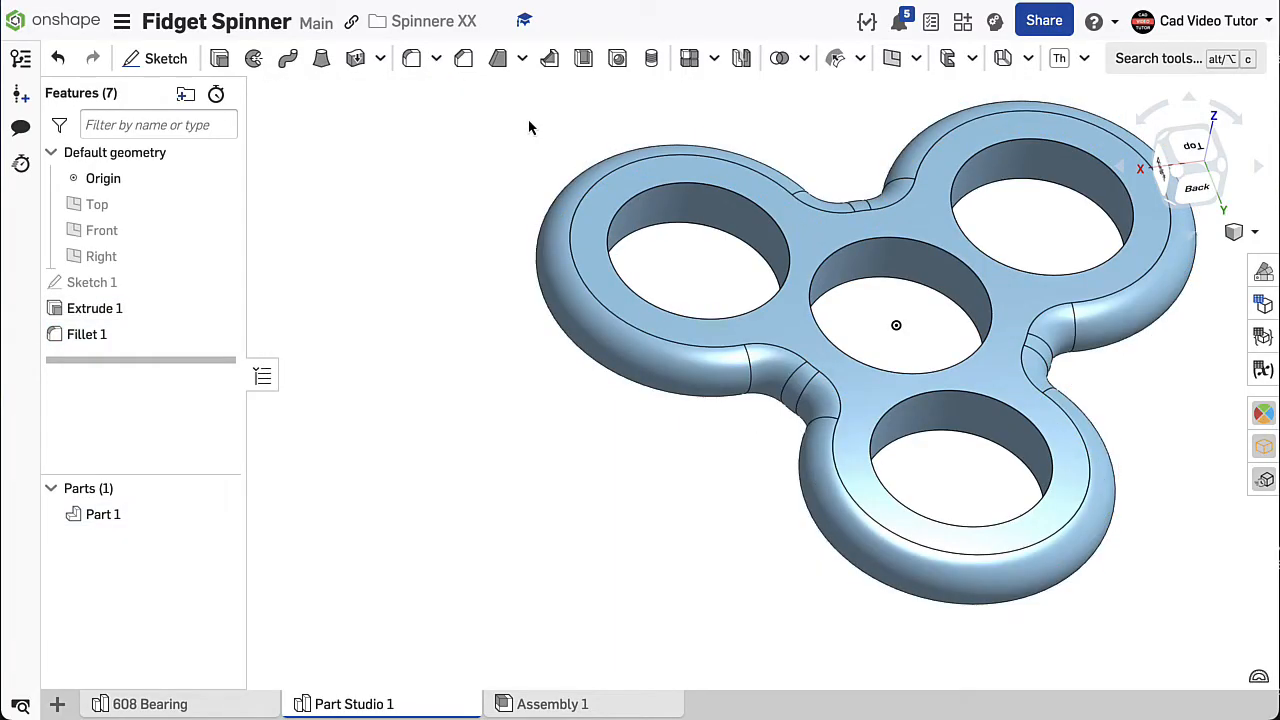
pyautogui.rightClick(406, 230)
pyautogui.click(416, 303)
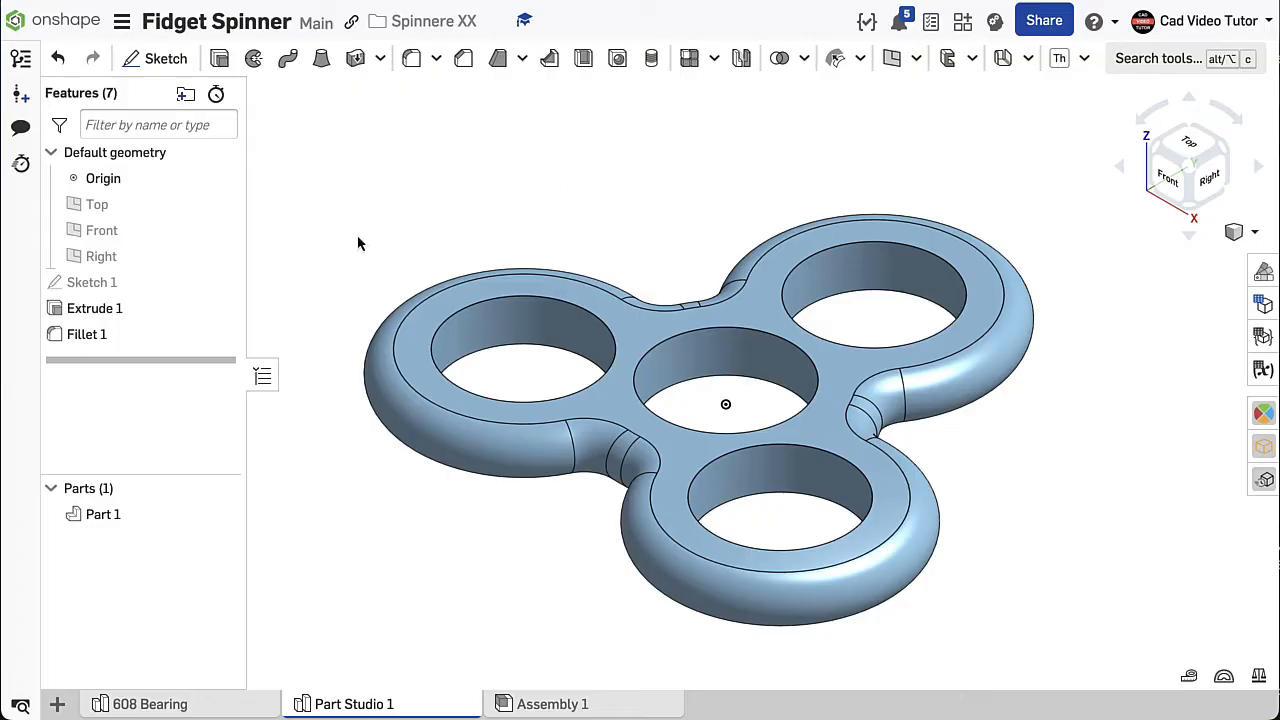
# - Rename the fidget spinner body part as Spinner
pyautogui.rightClick(124, 521)
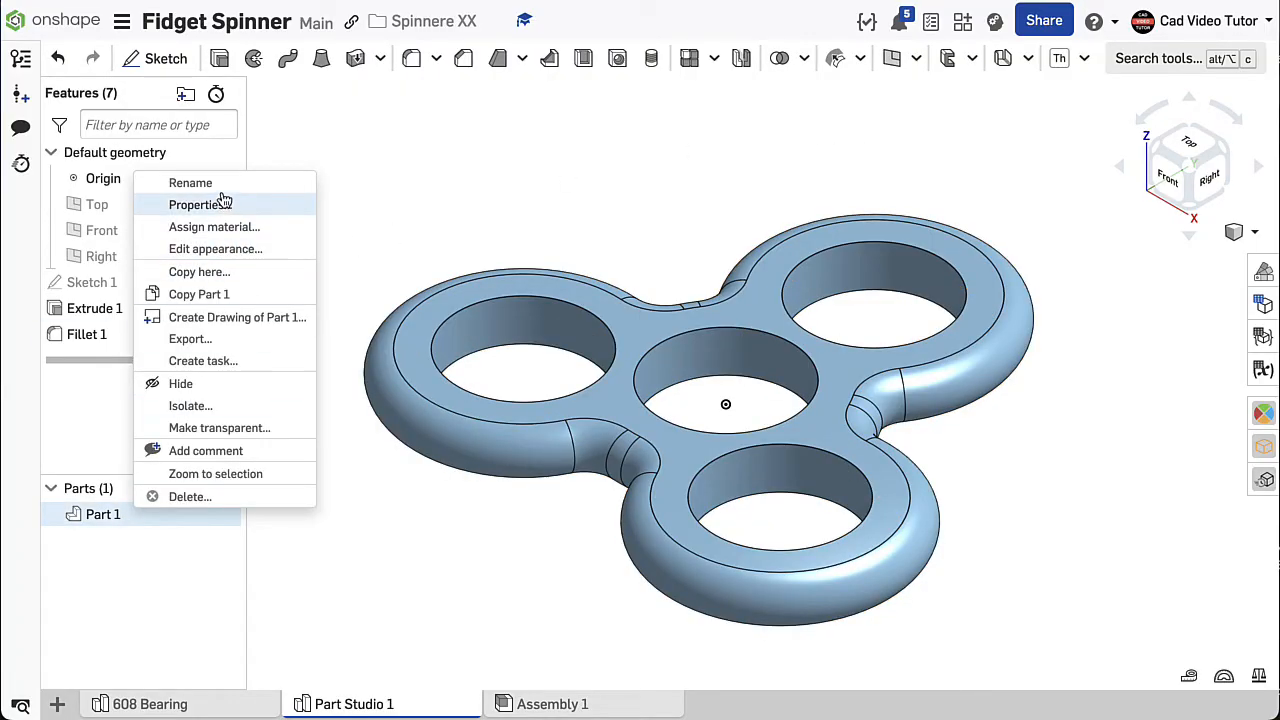
pyautogui.click(190, 183)
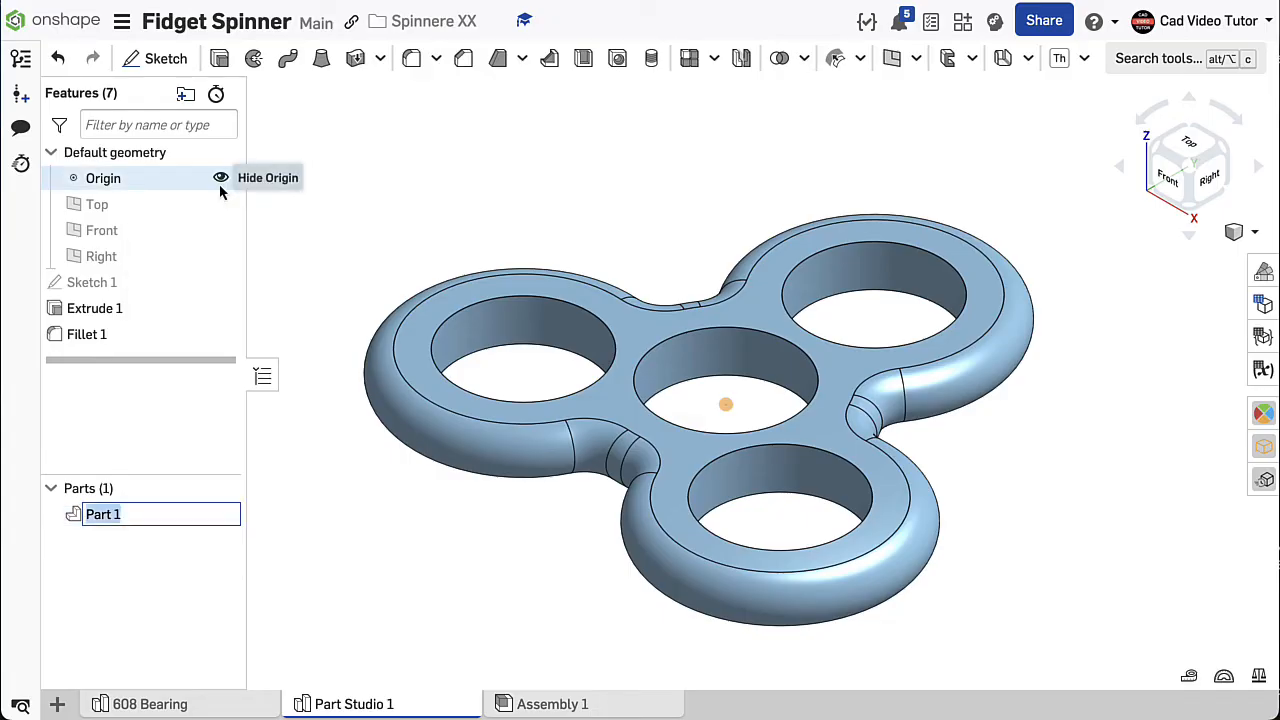
pyautogui.write('Spinner')
pyautogui.press('Return')
# - Rename the Part Studio containing the spinner body as Spinner
pyautogui.rightClick(340, 704)
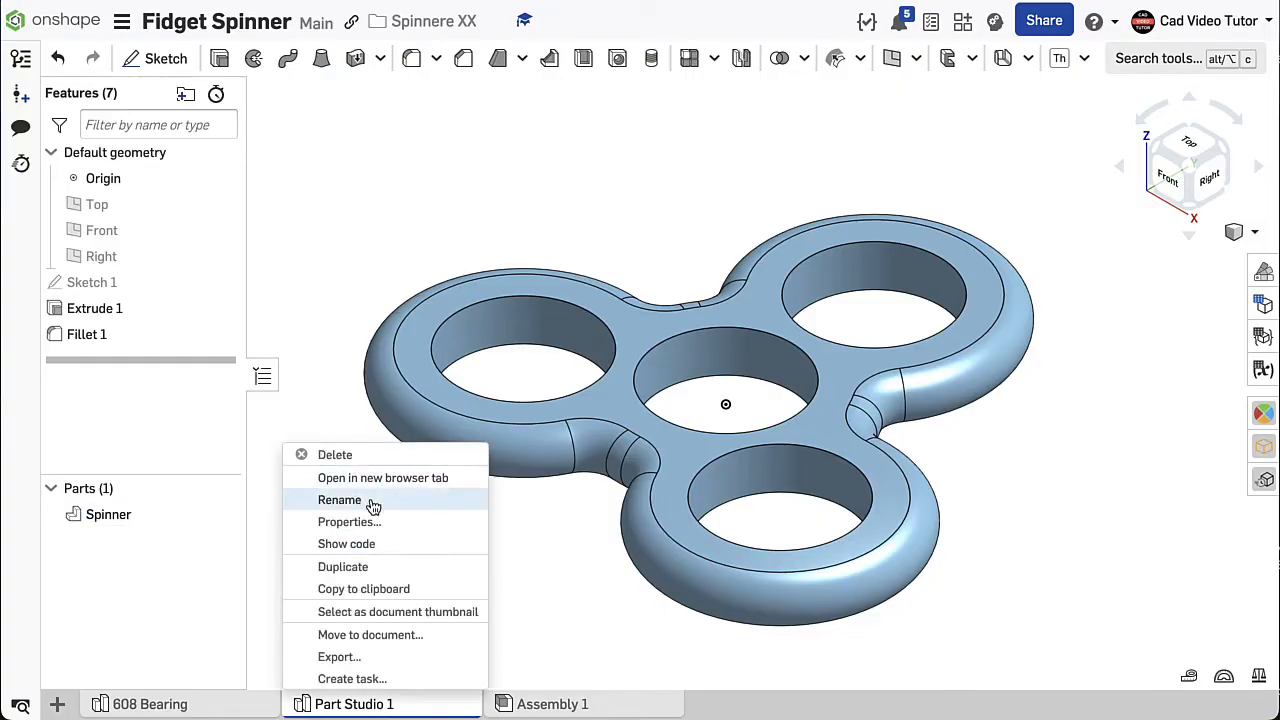
pyautogui.click(340, 500)
pyautogui.write('Spinner')
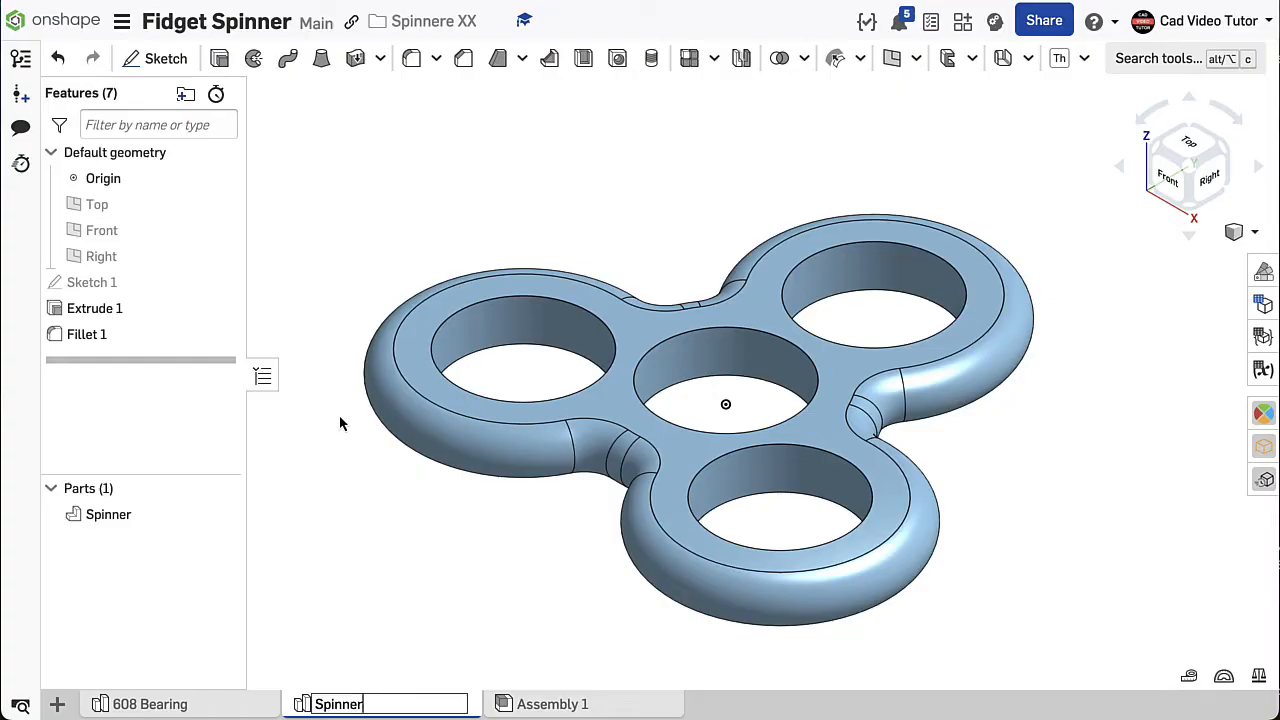
pyautogui.press('Return')
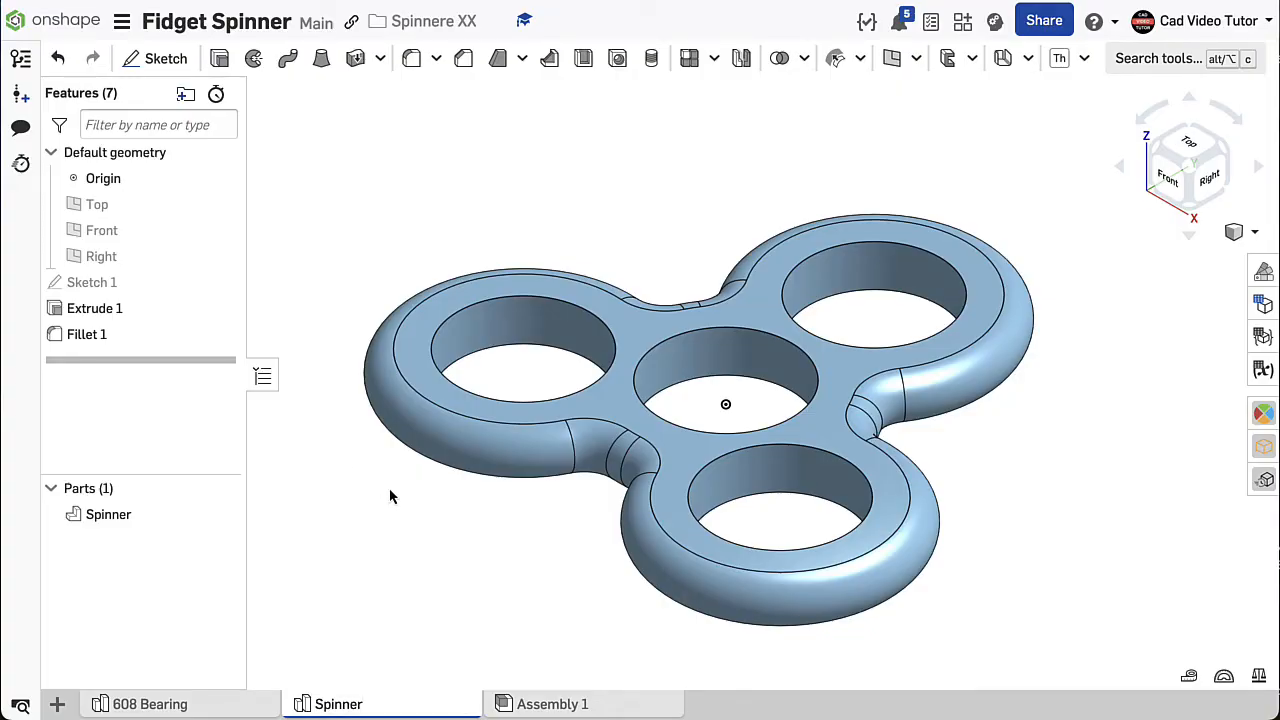
# - Change the Spinner part's appearance to red, FF0000
pyautogui.rightClick(186, 518)
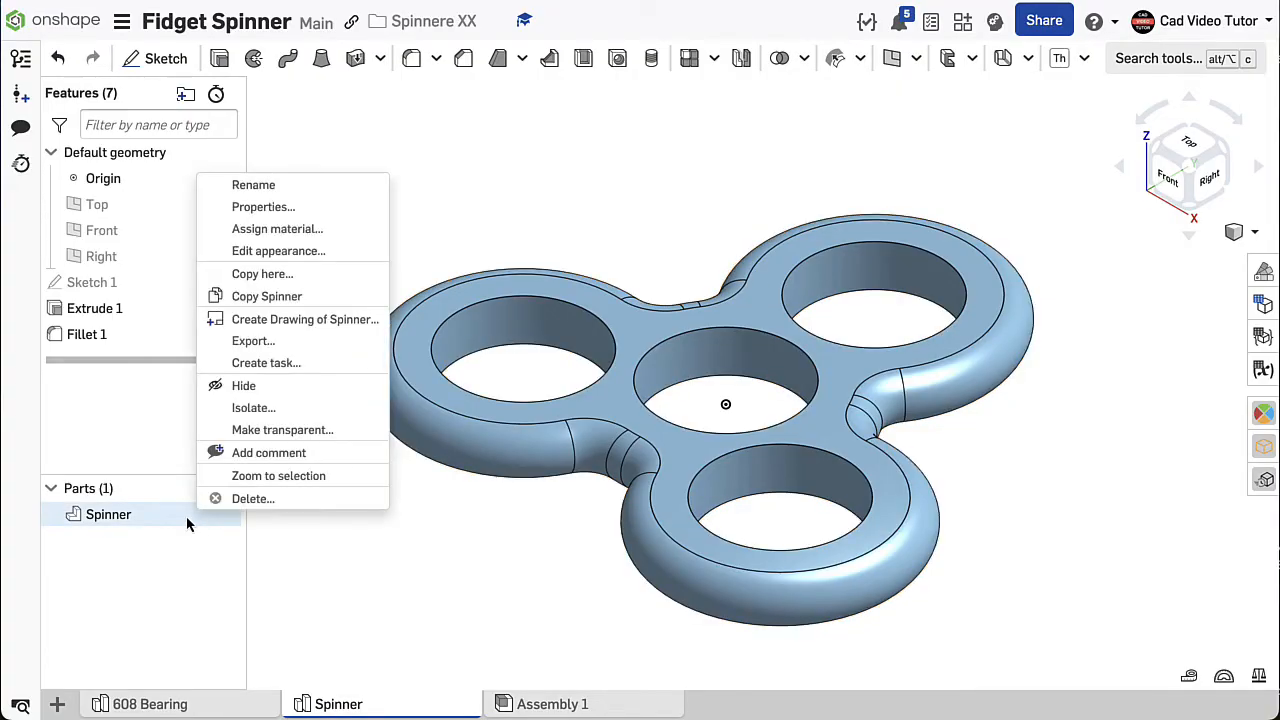
pyautogui.click(265, 250)
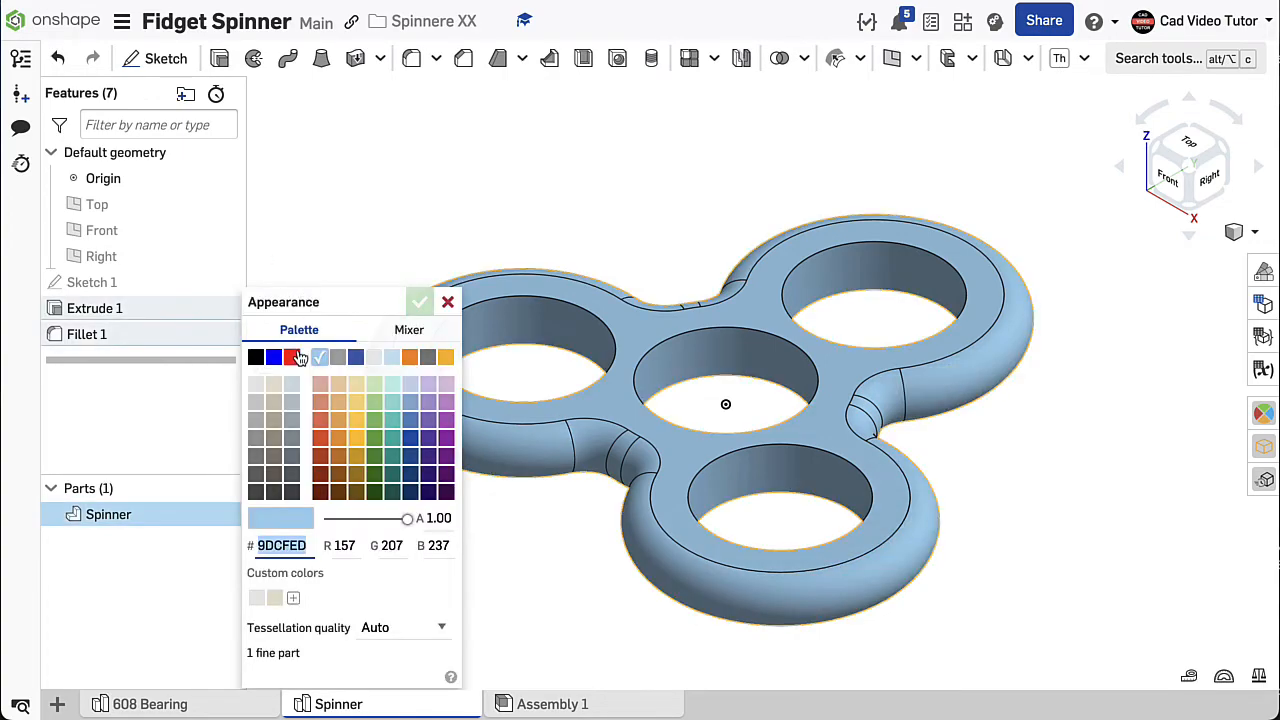
pyautogui.click(292, 358)
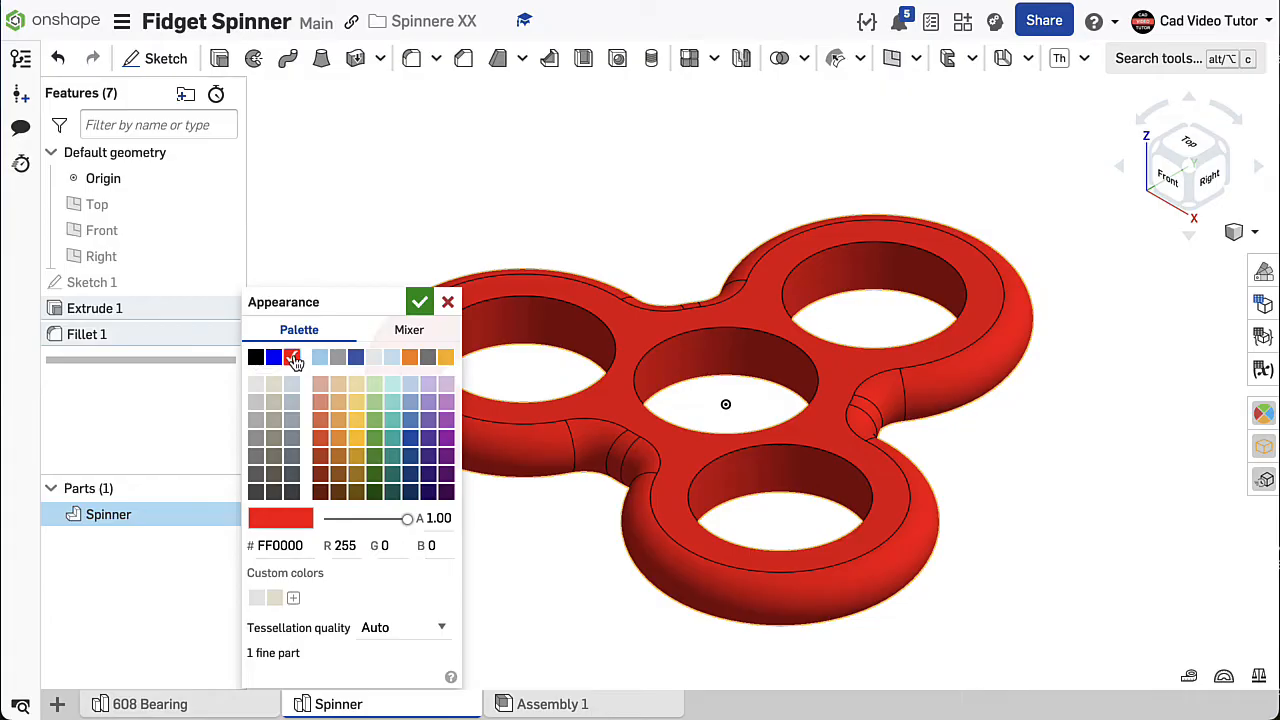
pyautogui.click(419, 302)
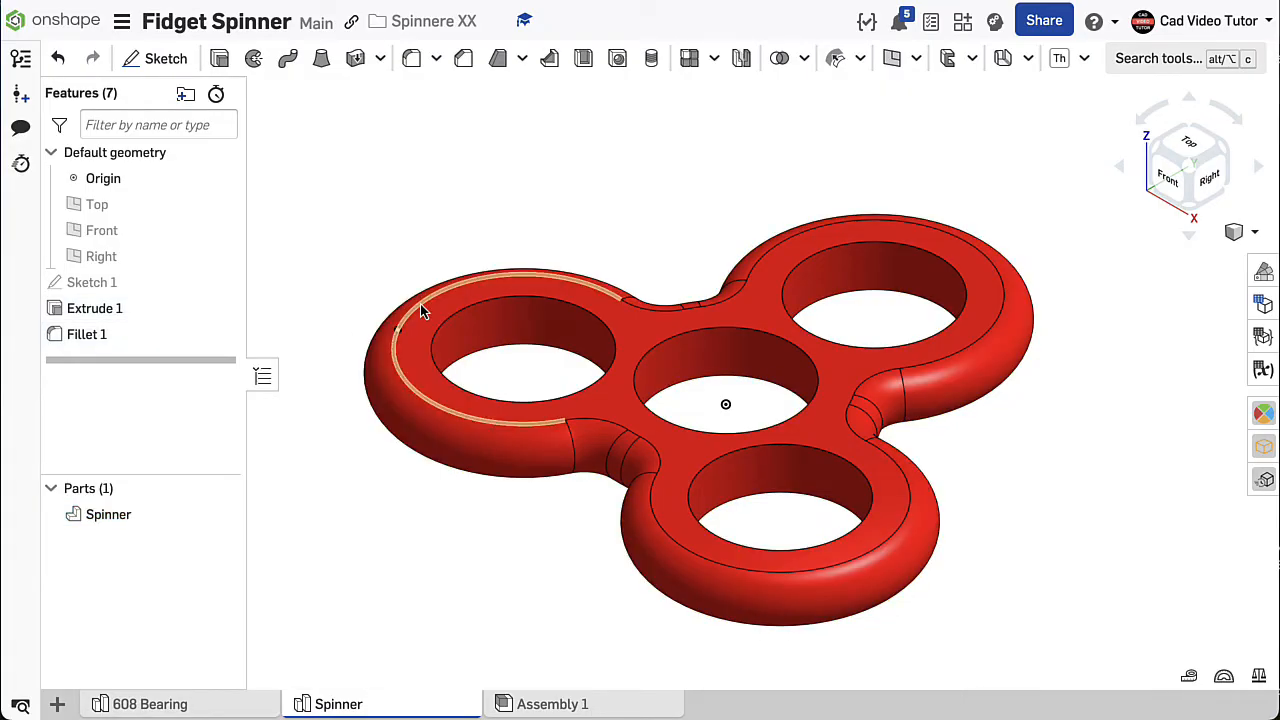
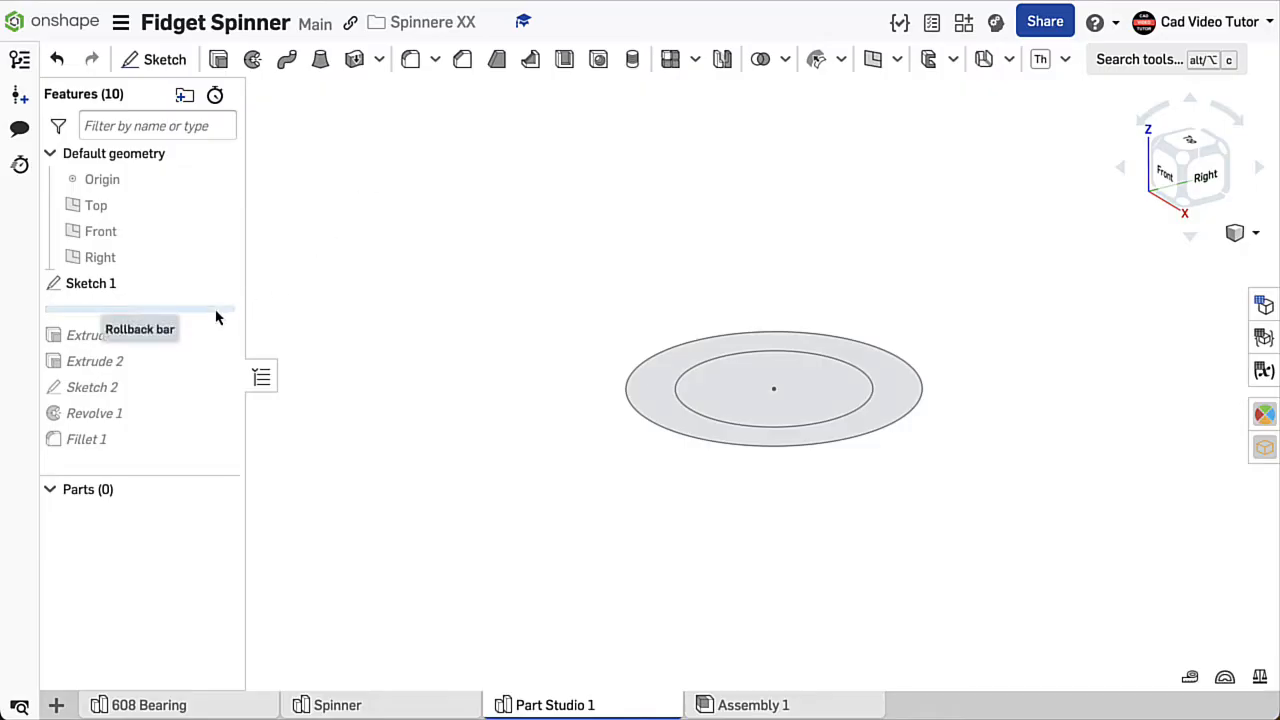
# - Roll the finished cap's feature history forward to examine its construction, and look over the 608 Bearing and Spinner Part Studios
pyautogui.moveTo(215, 318); pyautogui.dragTo(209, 392)
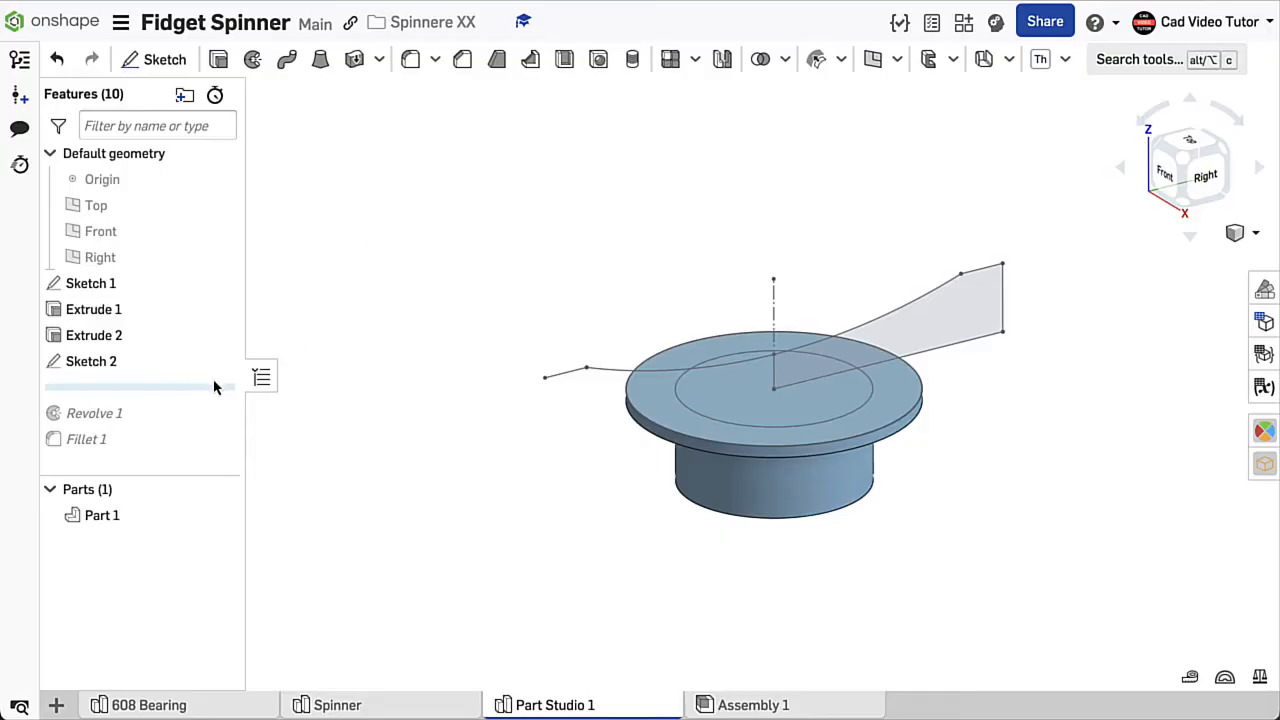
pyautogui.moveTo(206, 393); pyautogui.dragTo(209, 438)
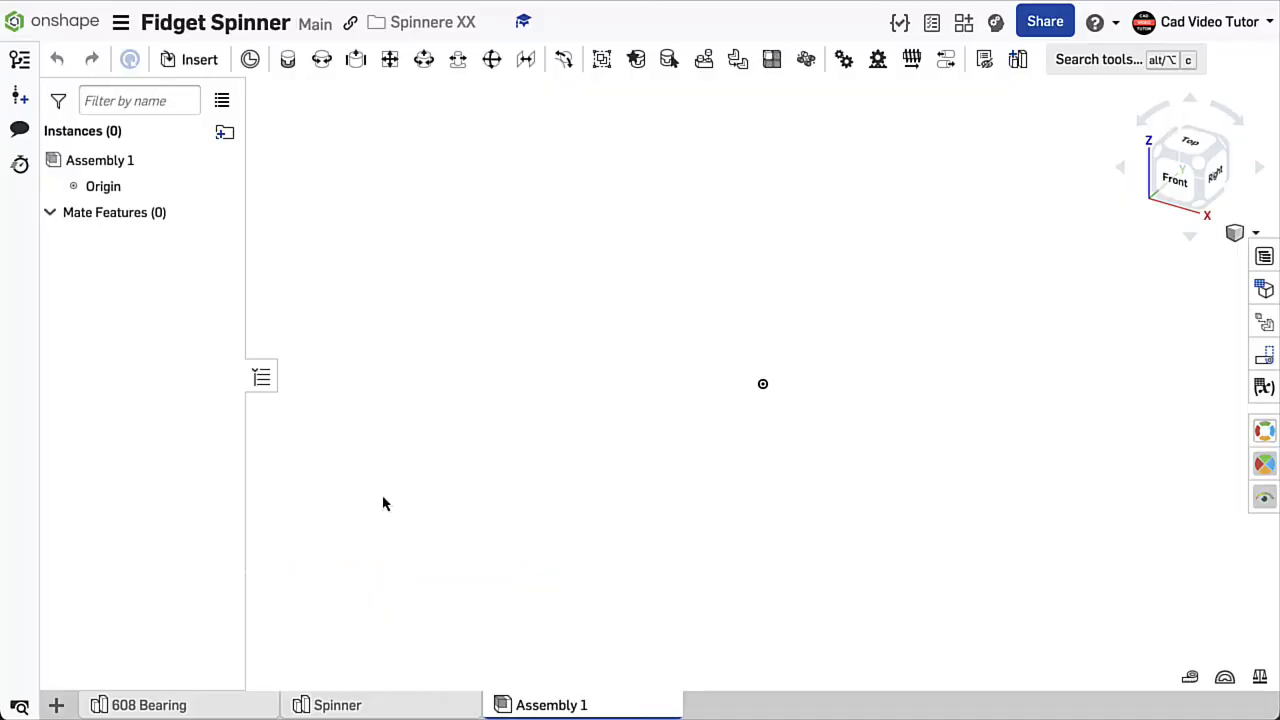
pyautogui.click(214, 703)
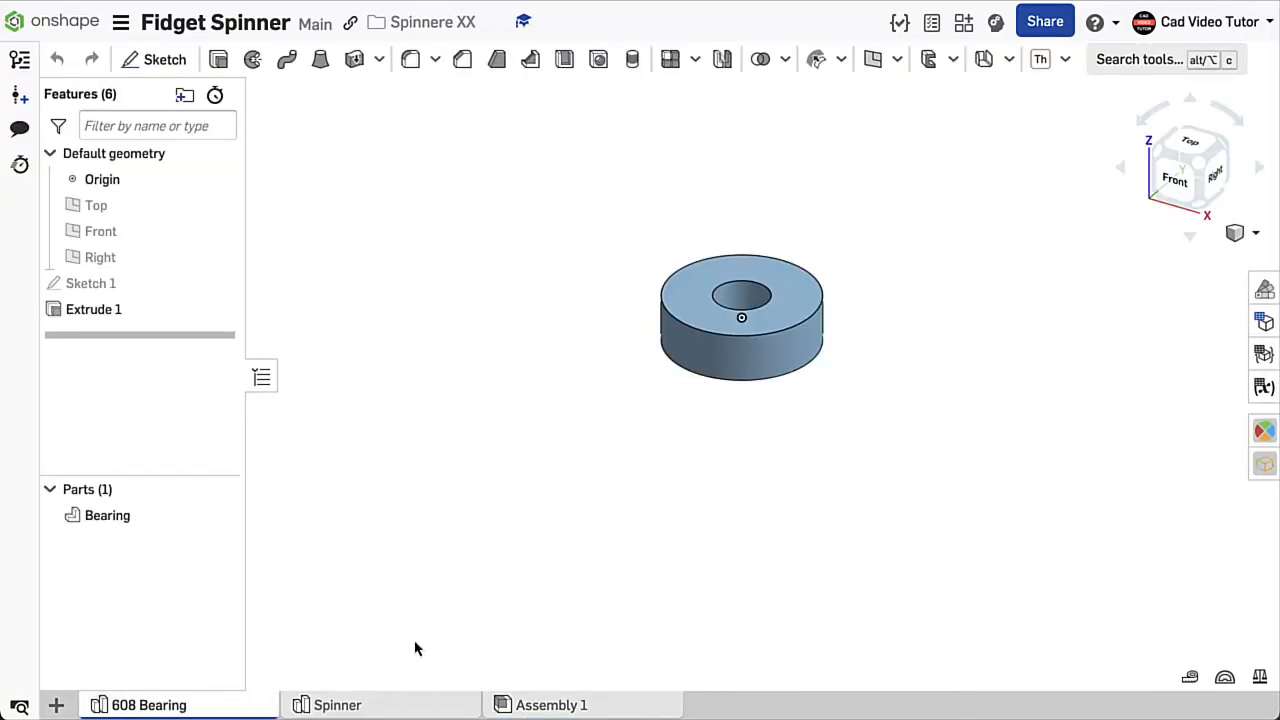
pyautogui.click(429, 705)
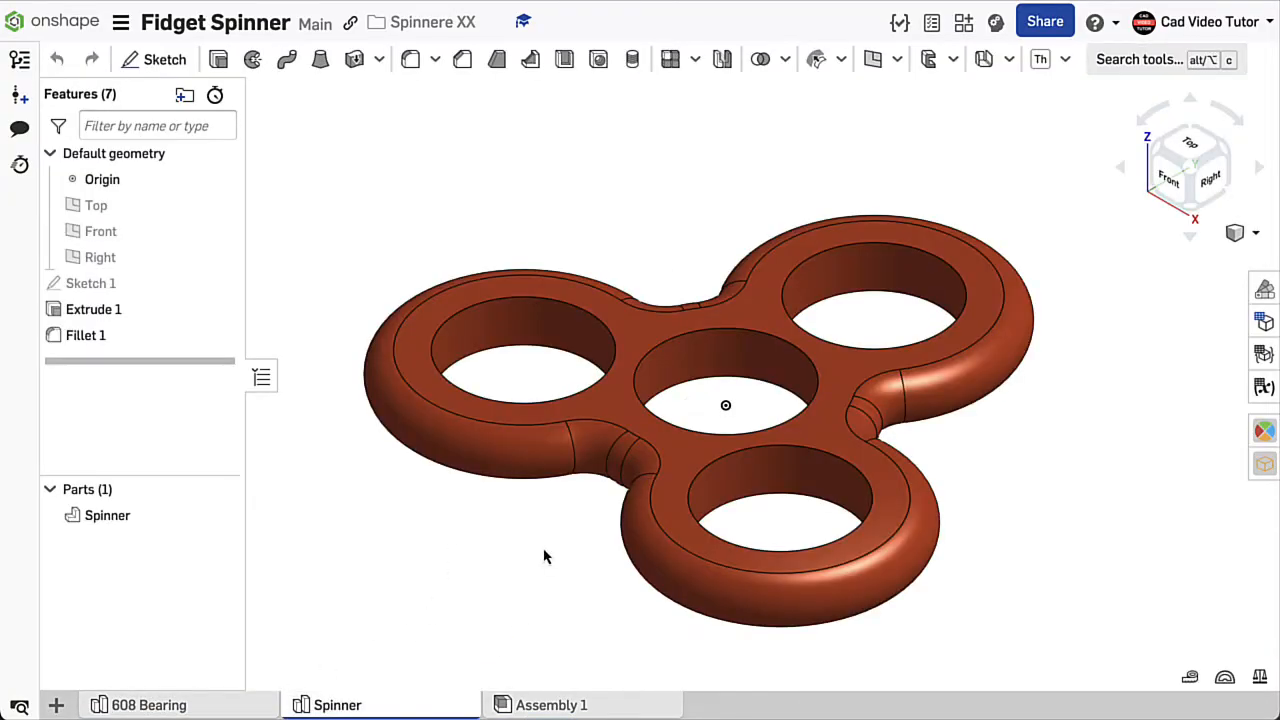
# - Start a sketch on the Top plane of a new Part Studio, viewed face-on with the default planes hidden
pyautogui.click(57, 706)
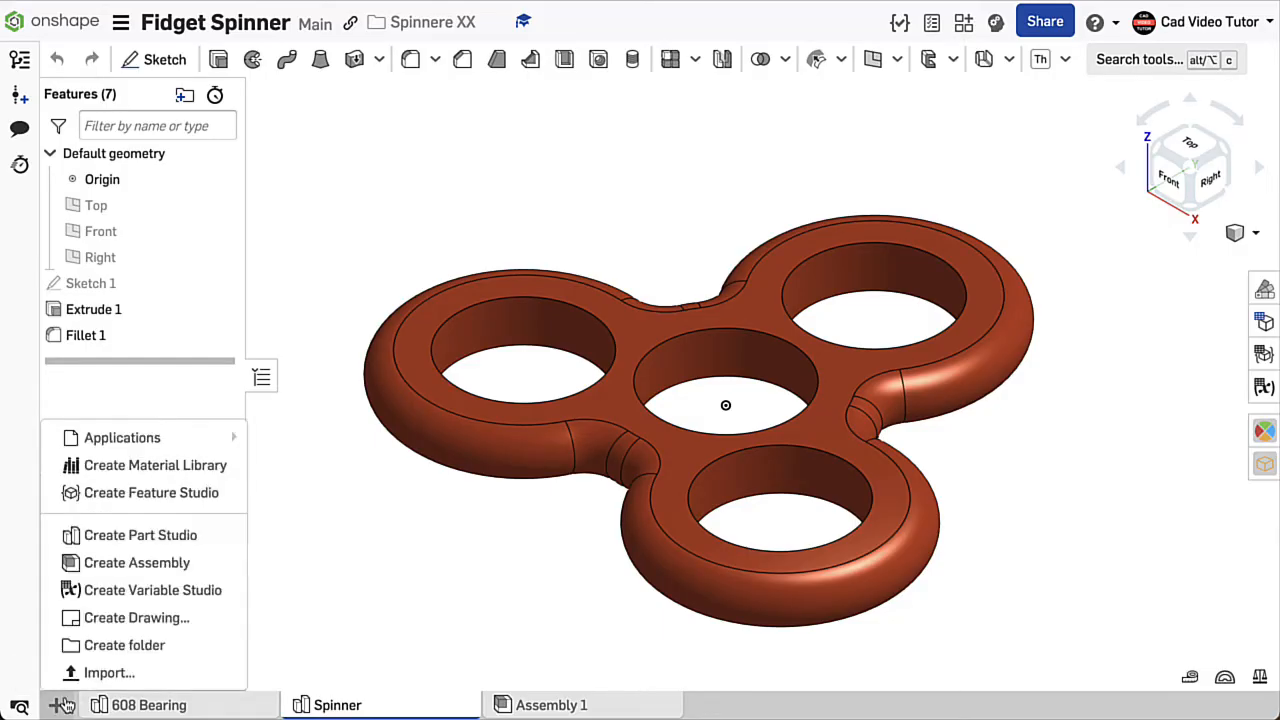
pyautogui.click(110, 537)
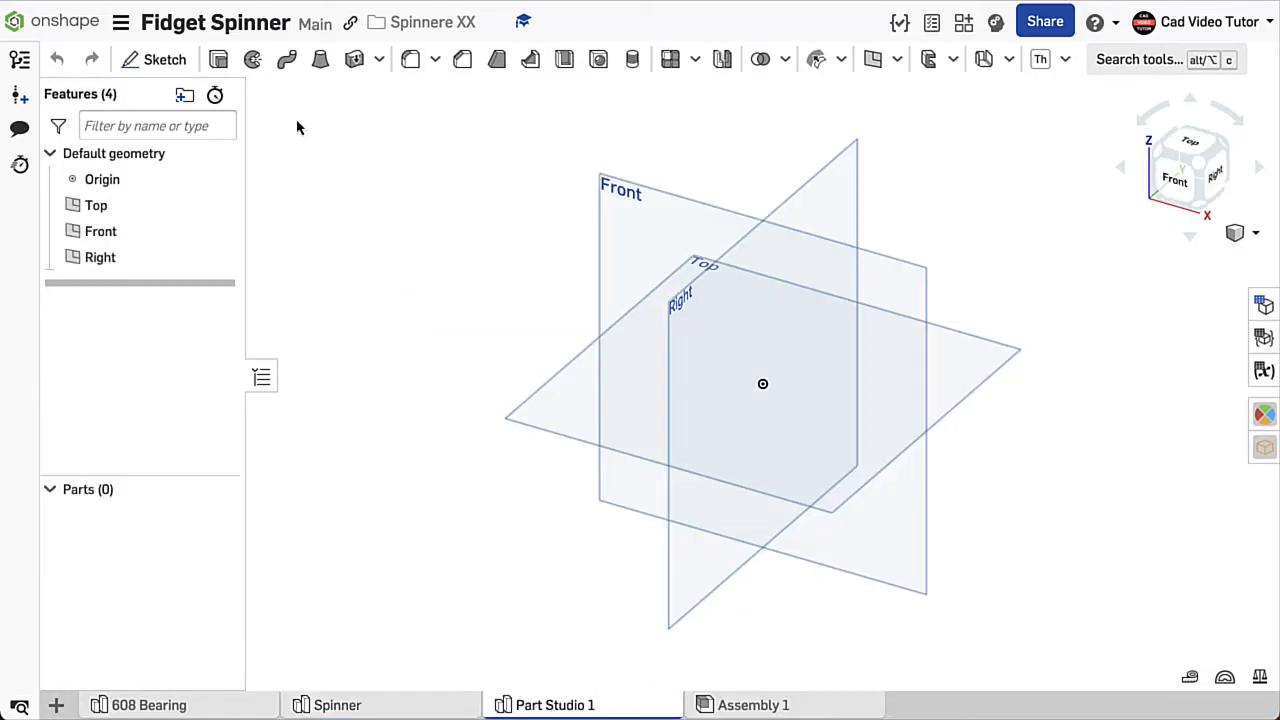
pyautogui.click(157, 62)
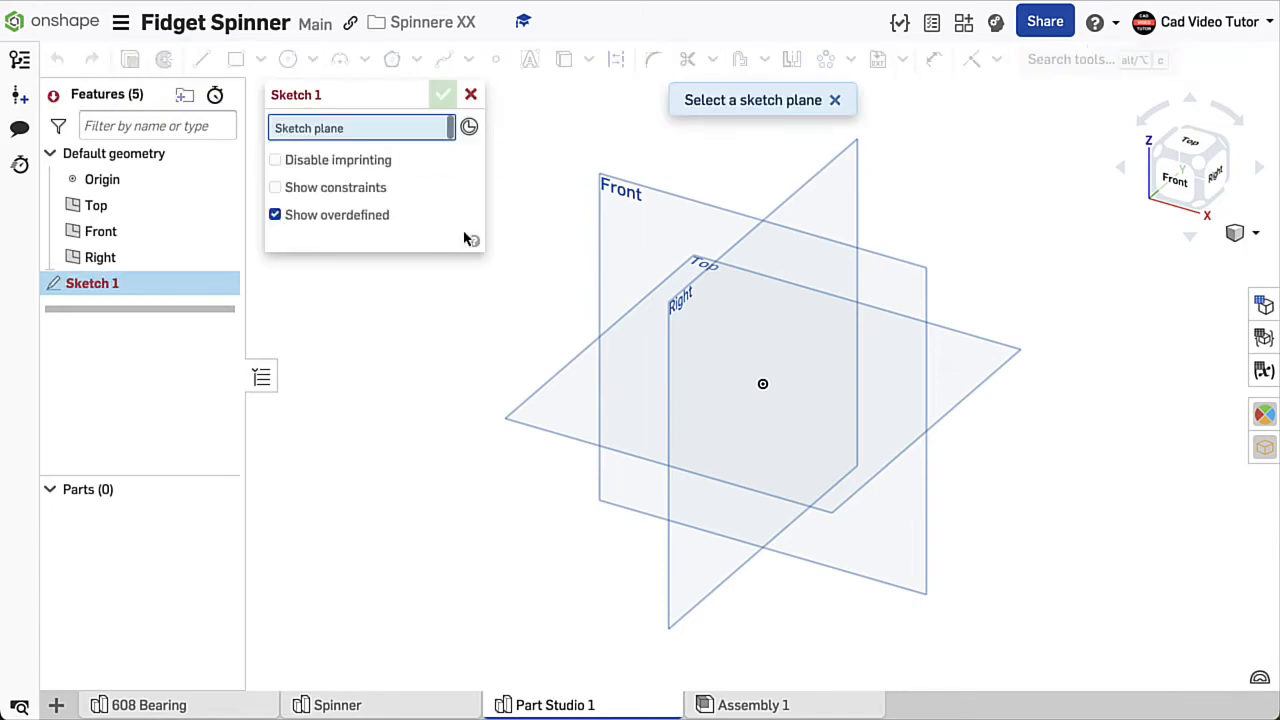
pyautogui.click(556, 398)
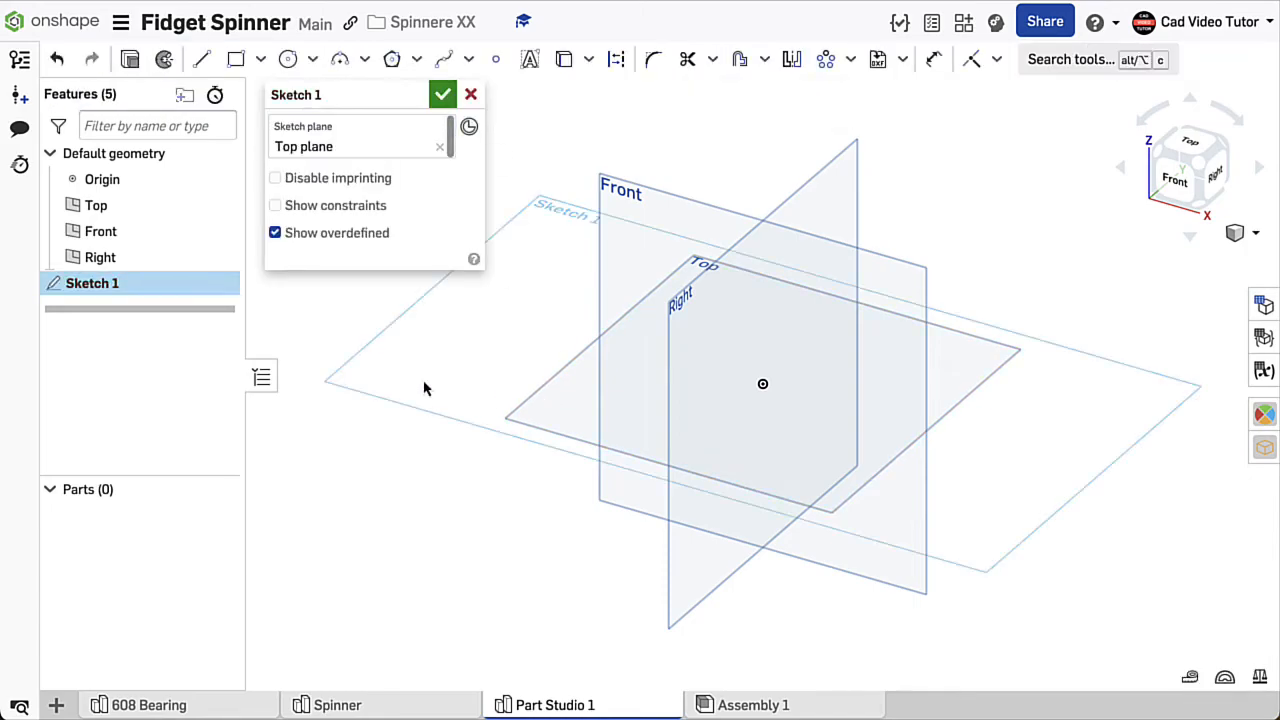
pyautogui.press('n')
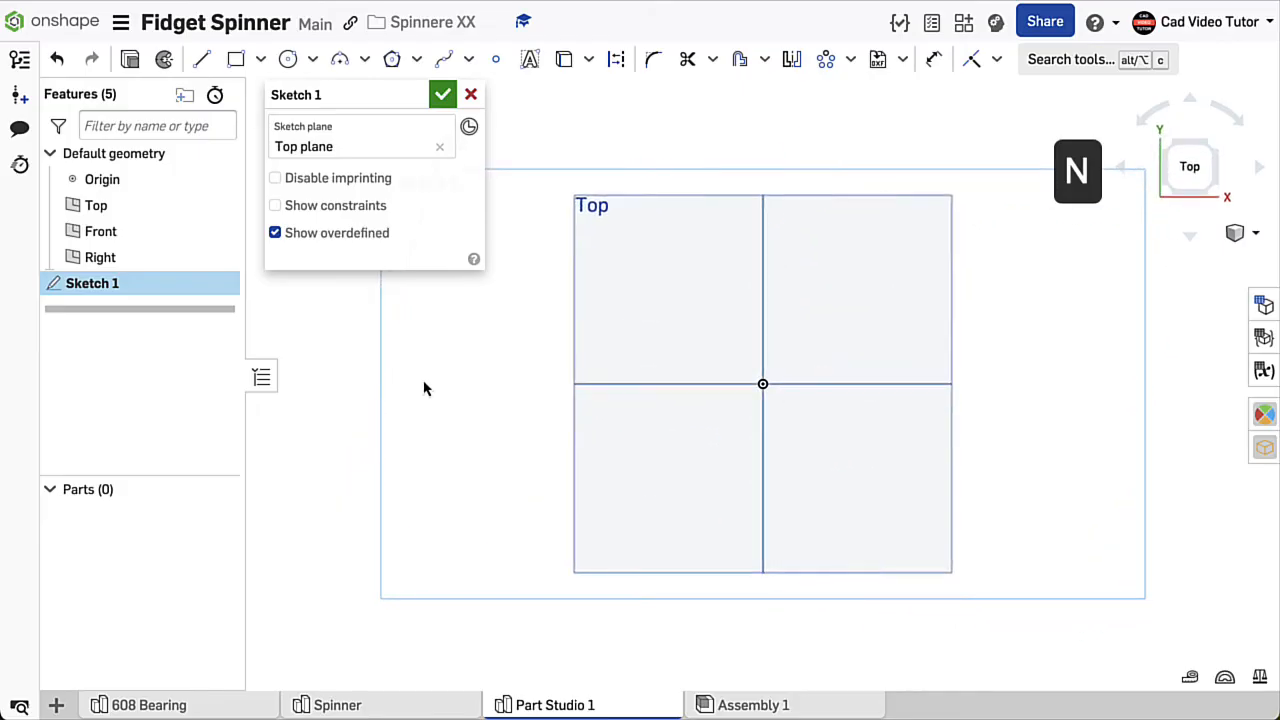
pyautogui.press('p')
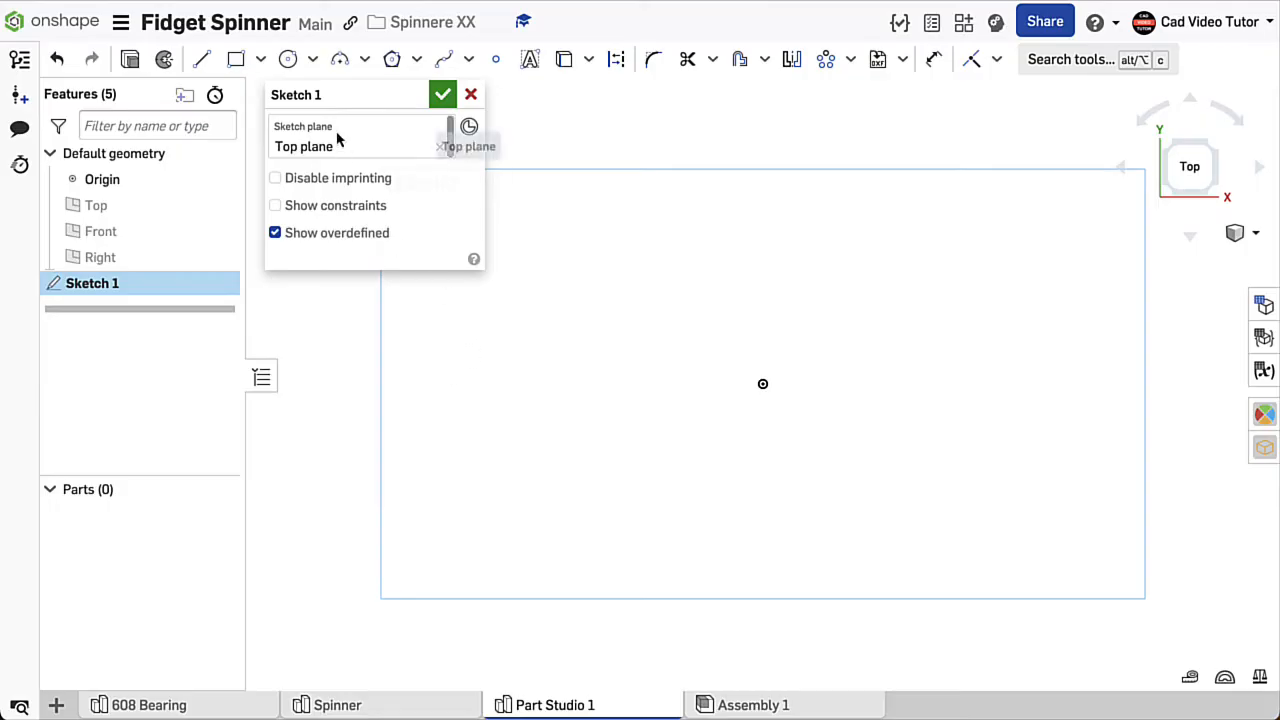
# - Sketch a center point circle at the origin with a diameter of 8 mm
pyautogui.click(312, 62)
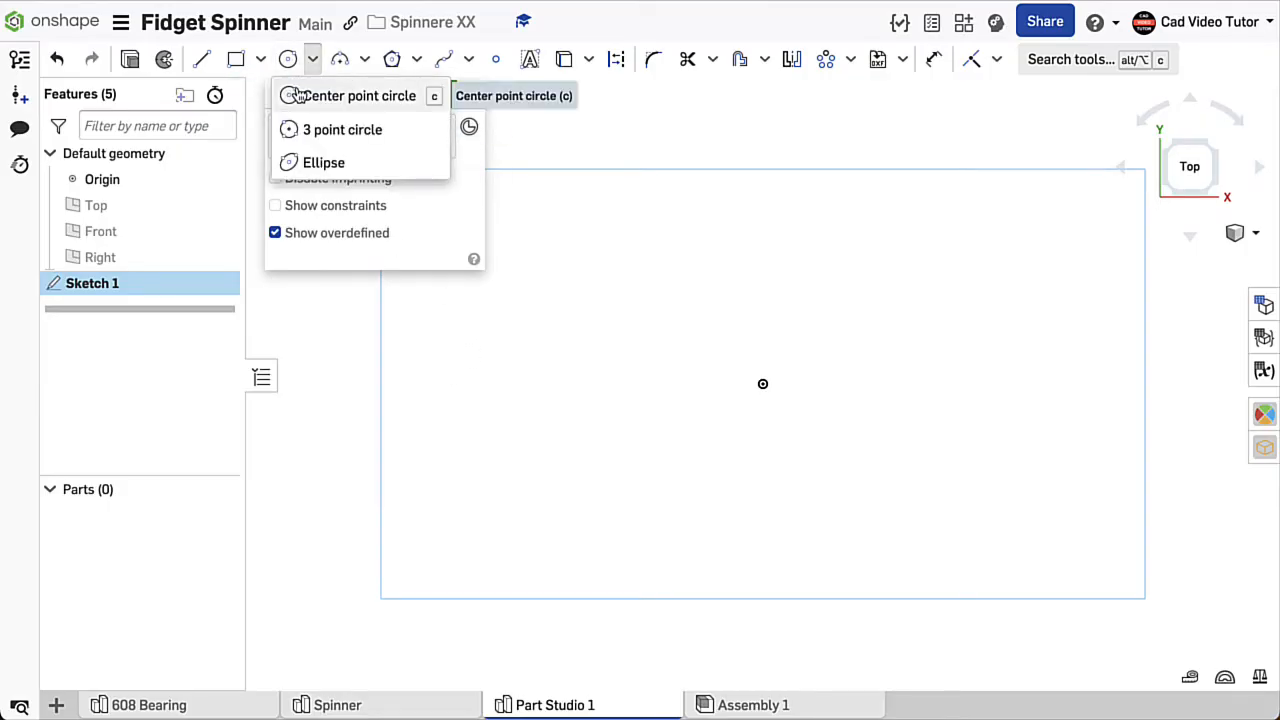
pyautogui.click(365, 95)
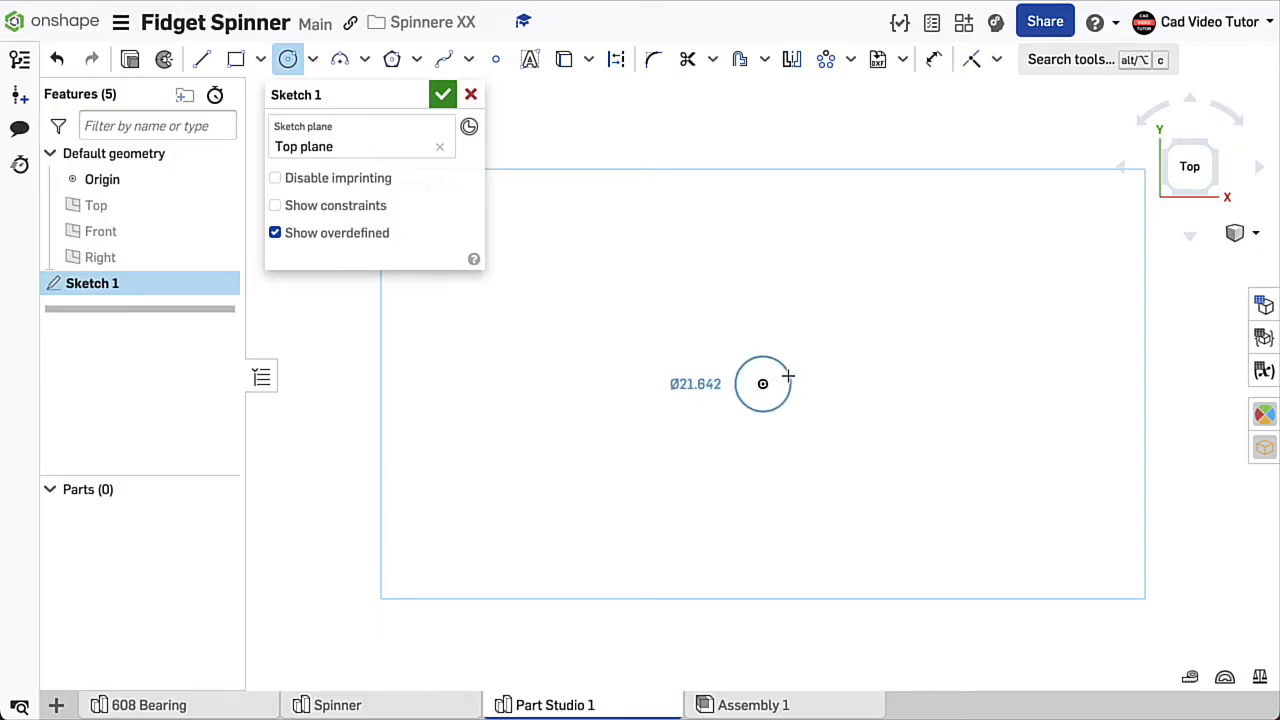
pyautogui.click(794, 370)
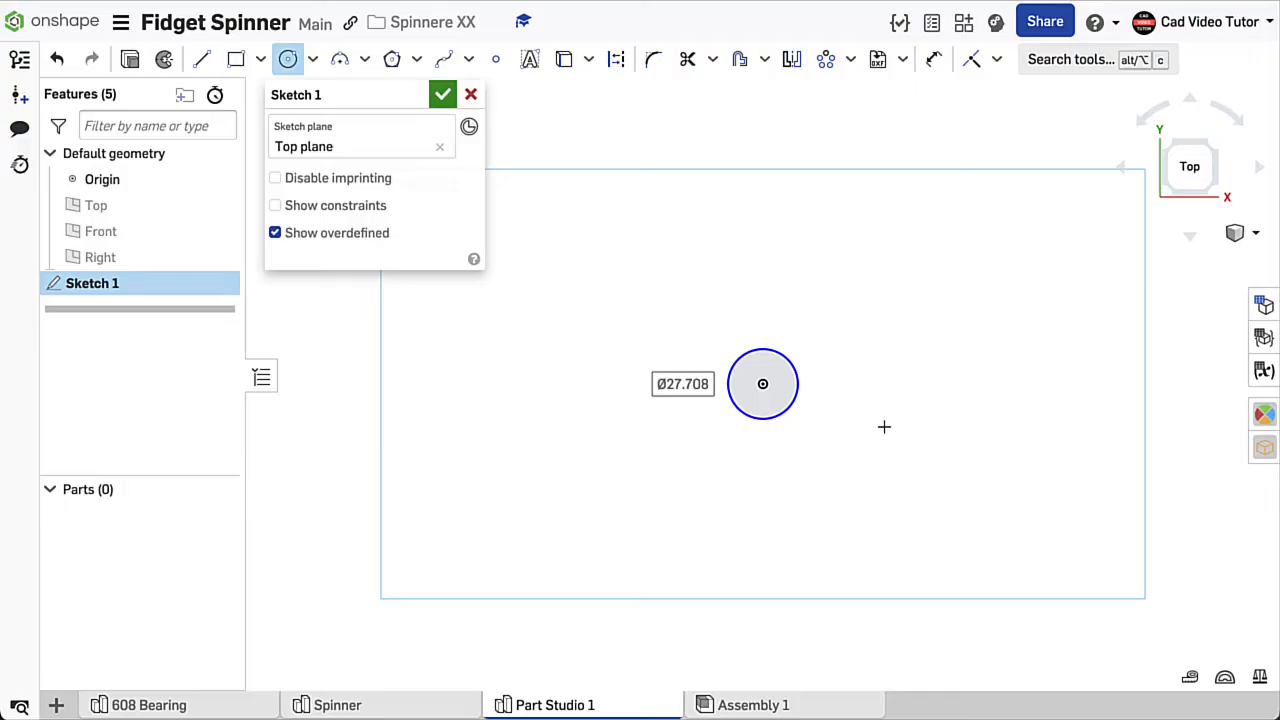
pyautogui.write('8')
pyautogui.press('Return')
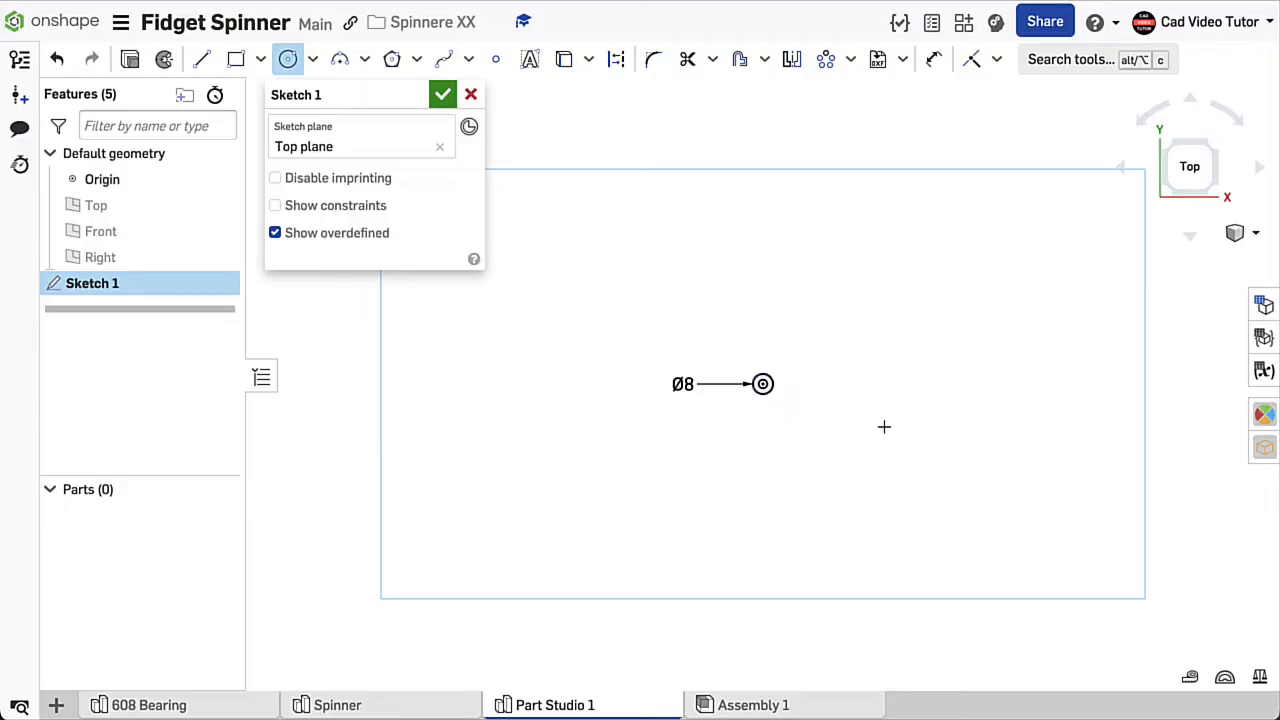
# - Add a concentric circle of 12 mm diameter around the 8 mm circle and finish the sketch
pyautogui.scroll(5, 797, 434)
pyautogui.click(775, 383)
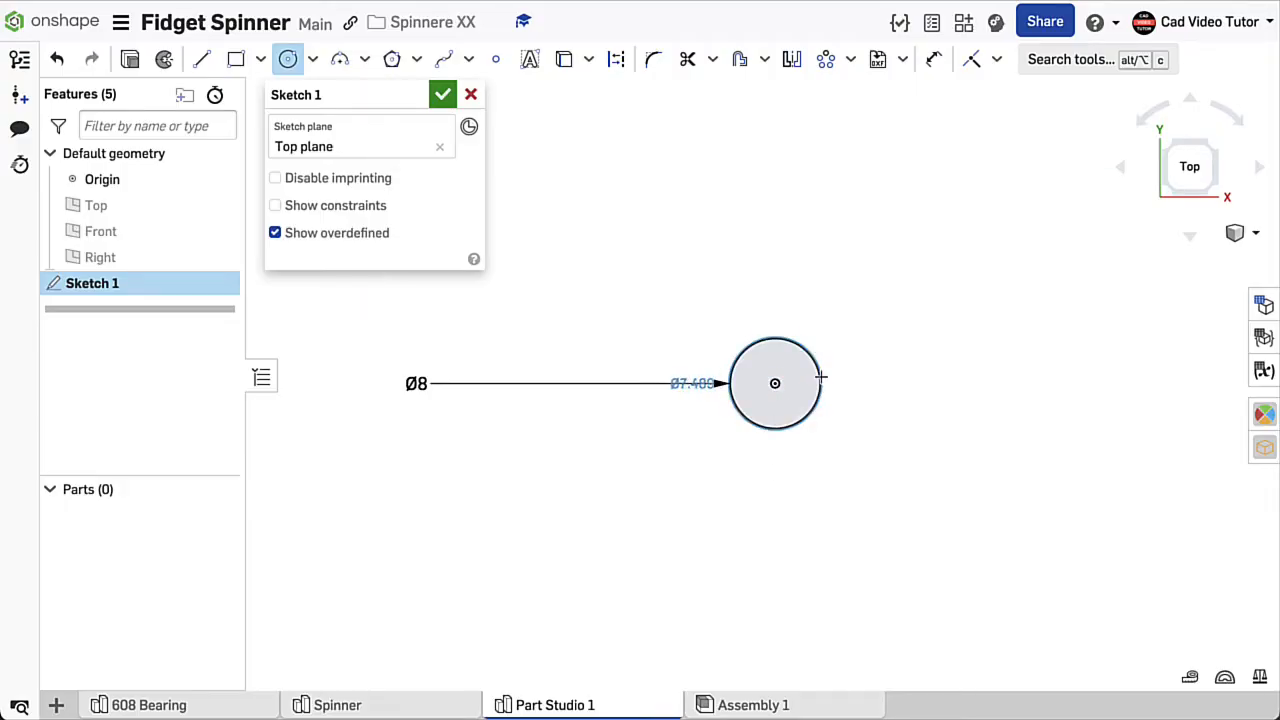
pyautogui.click(843, 375)
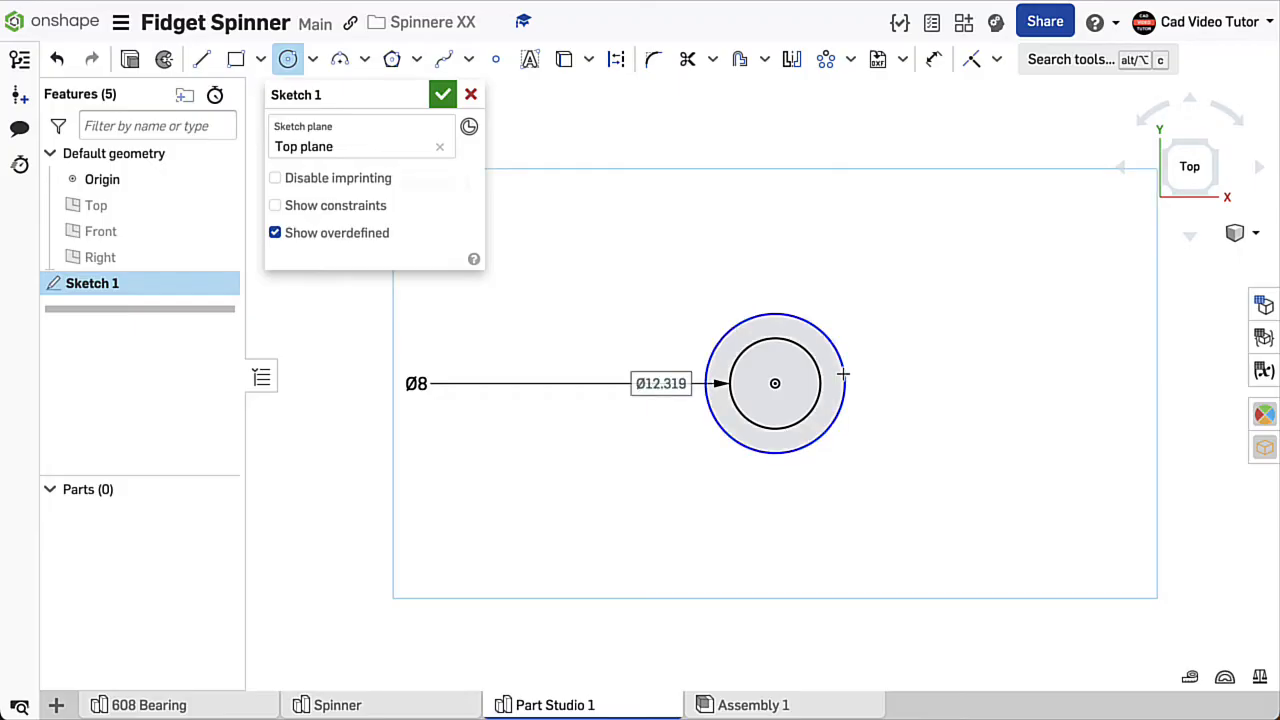
pyautogui.write('1')
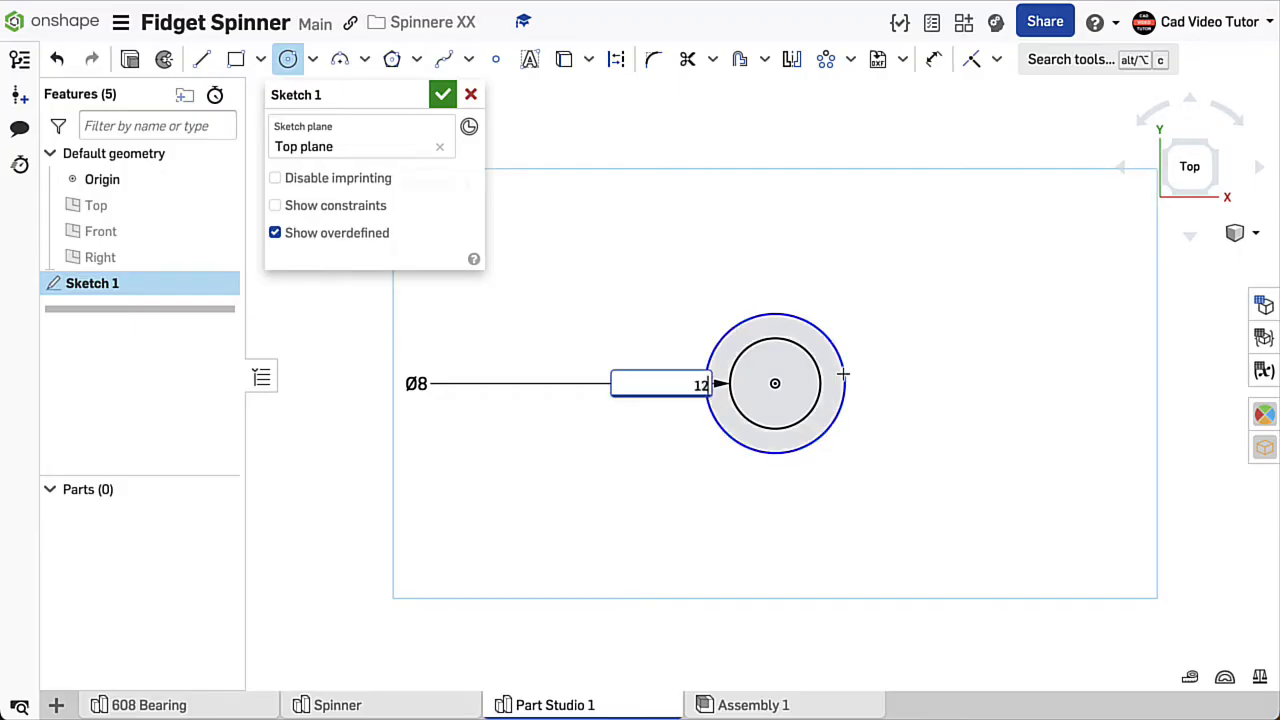
pyautogui.write('2')
pyautogui.press('Return')
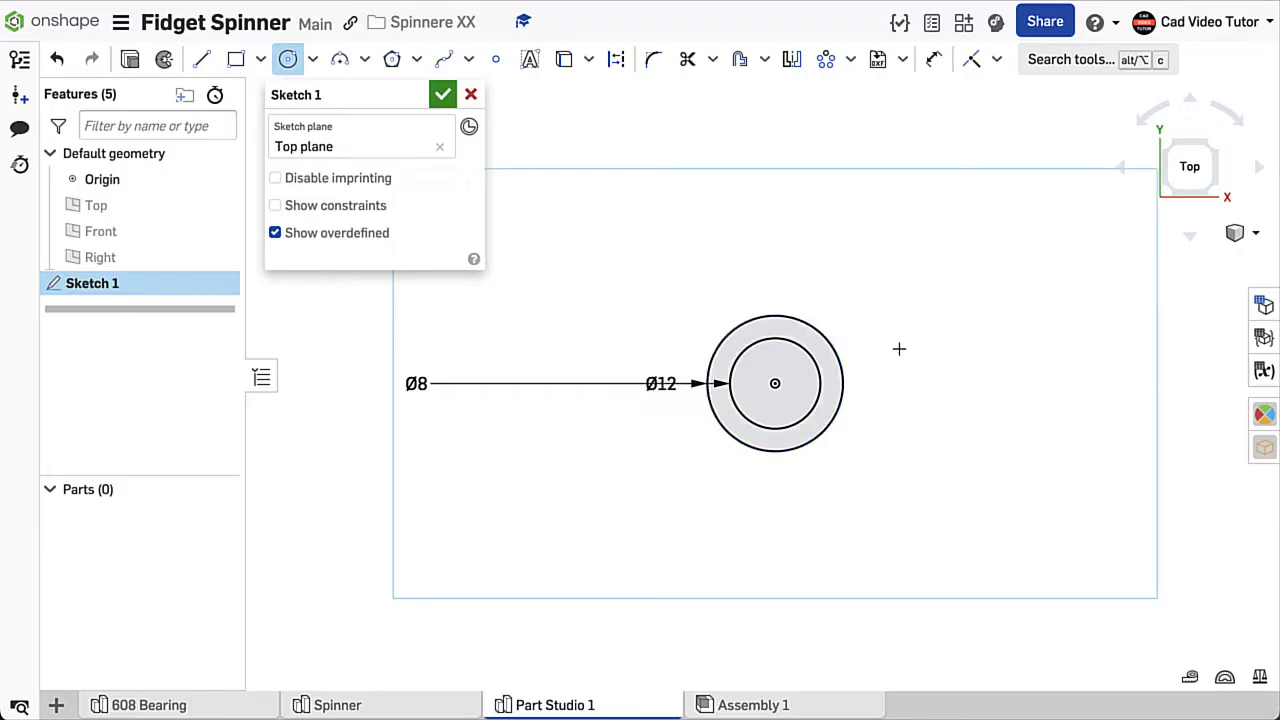
pyautogui.press('Escape')
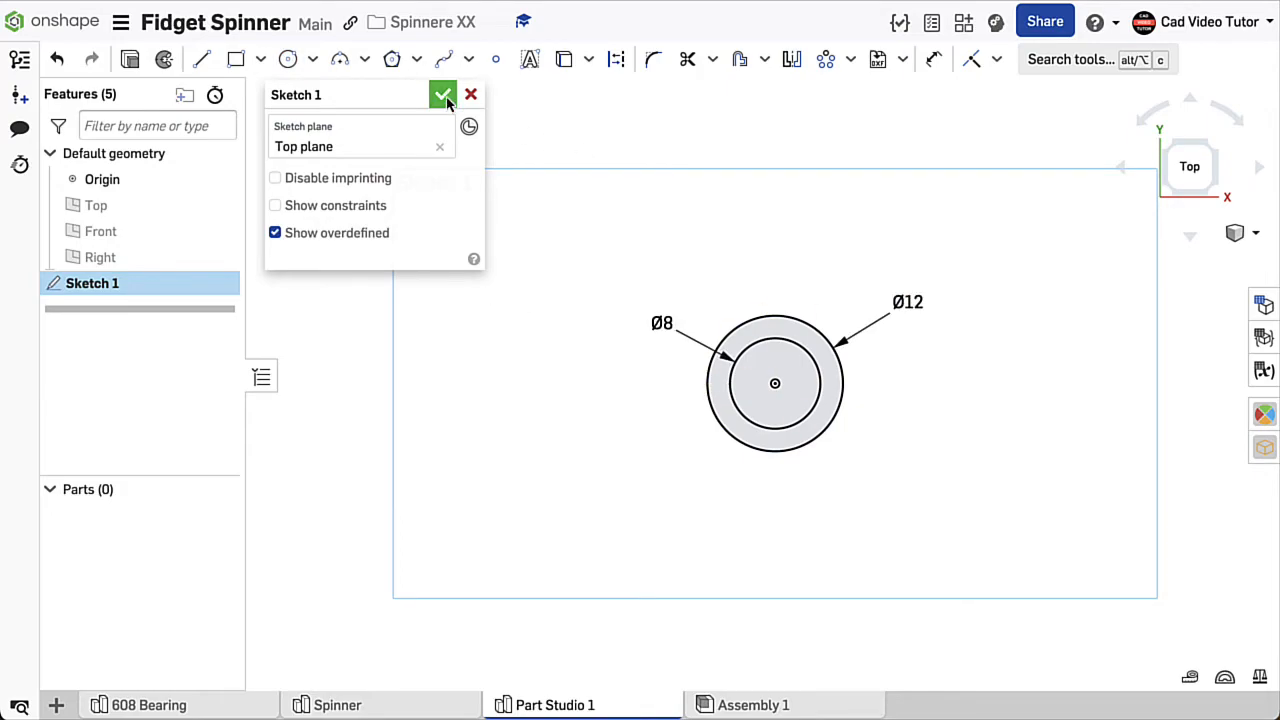
pyautogui.click(443, 95)
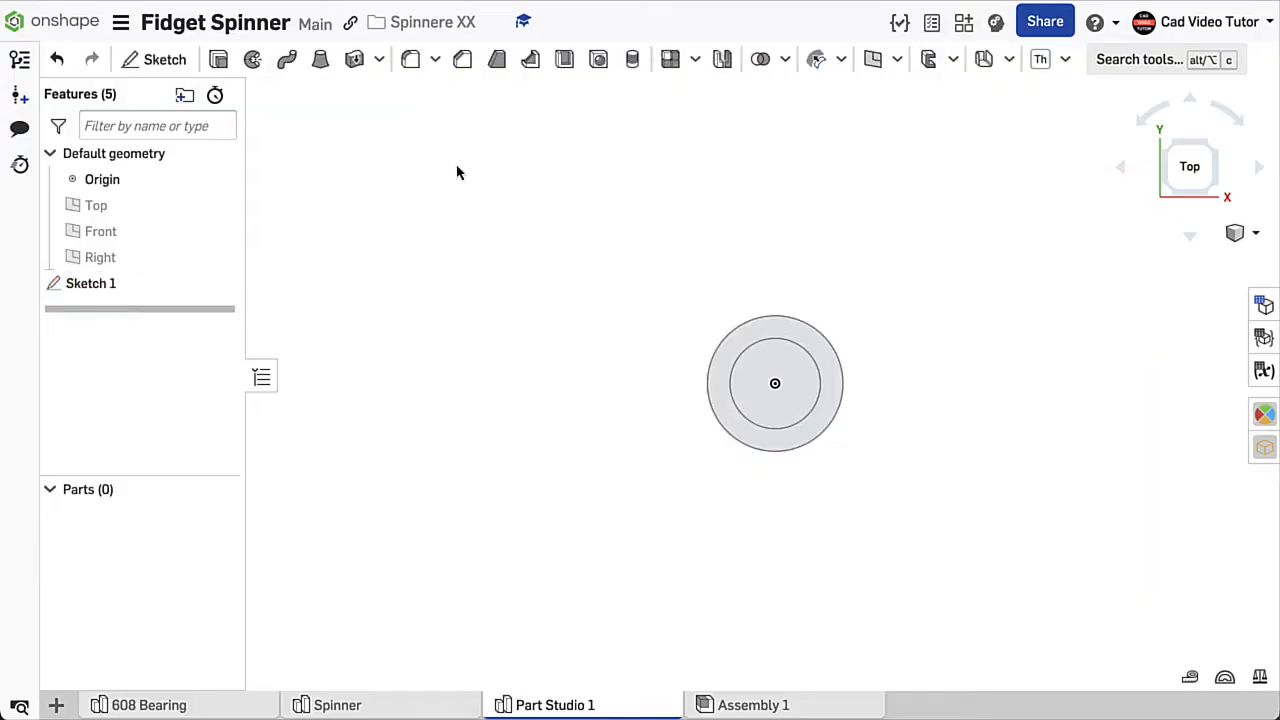
# - Extrude the inner 8 mm circle region 4 mm downward from the Top plane as a new solid, working in isometric view
pyautogui.rightClick(443, 268)
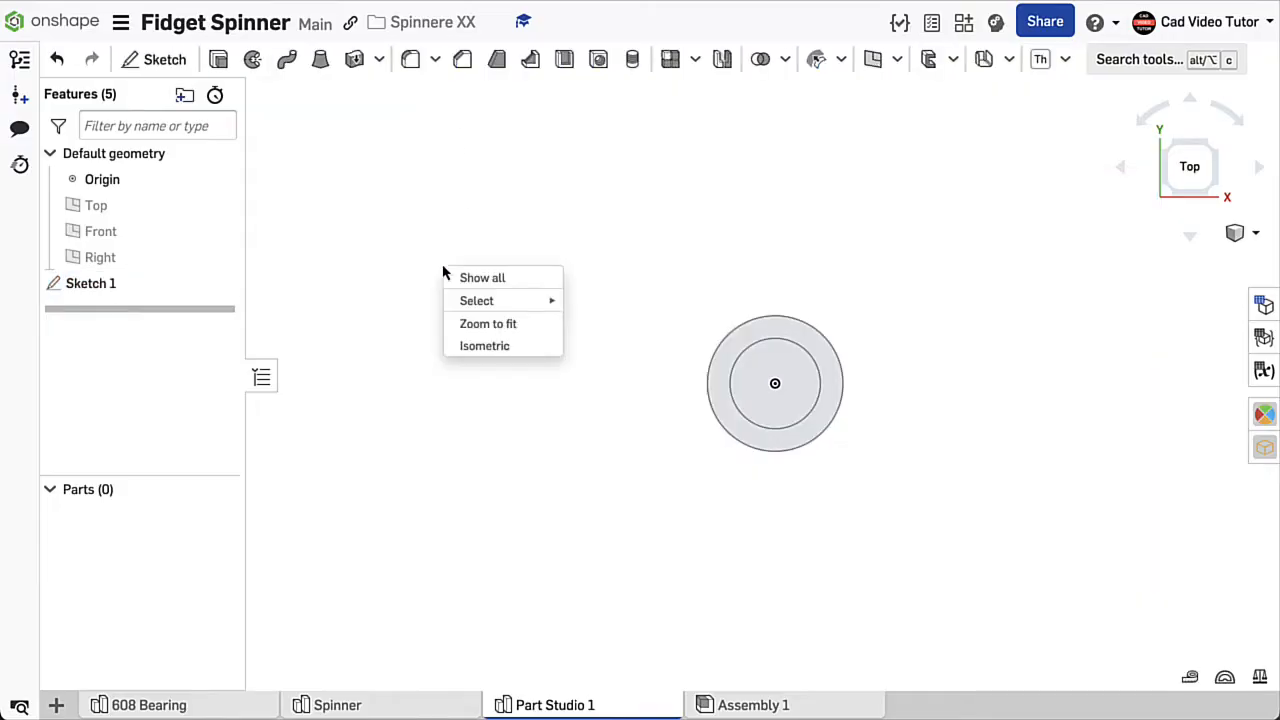
pyautogui.click(482, 347)
pyautogui.scroll(-2, 533, 410)
pyautogui.scroll(-1, 533, 410)
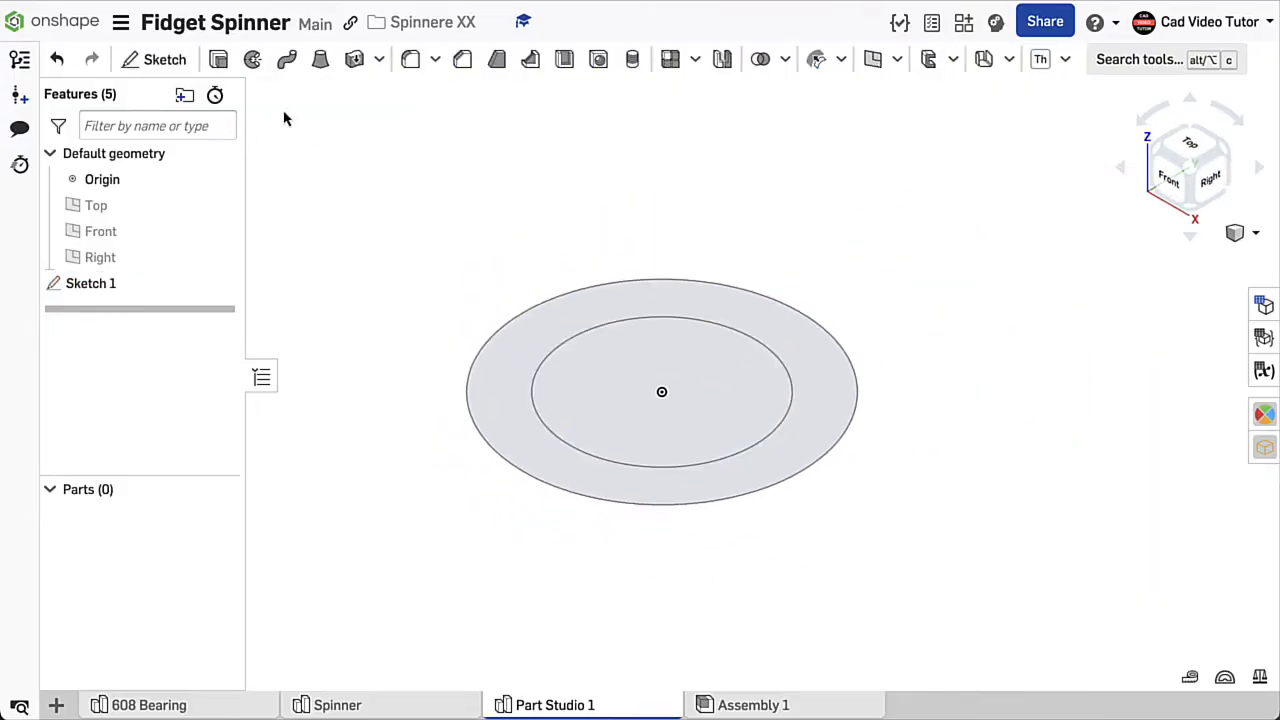
pyautogui.click(218, 60)
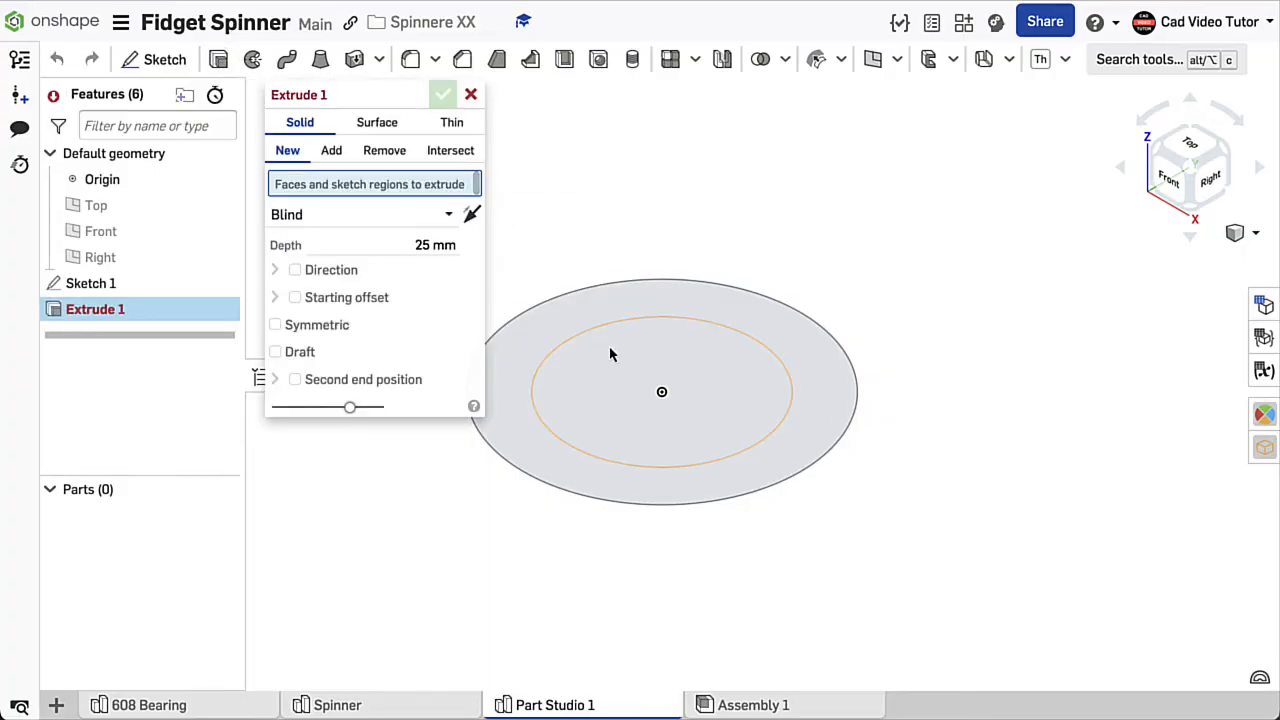
pyautogui.click(616, 379)
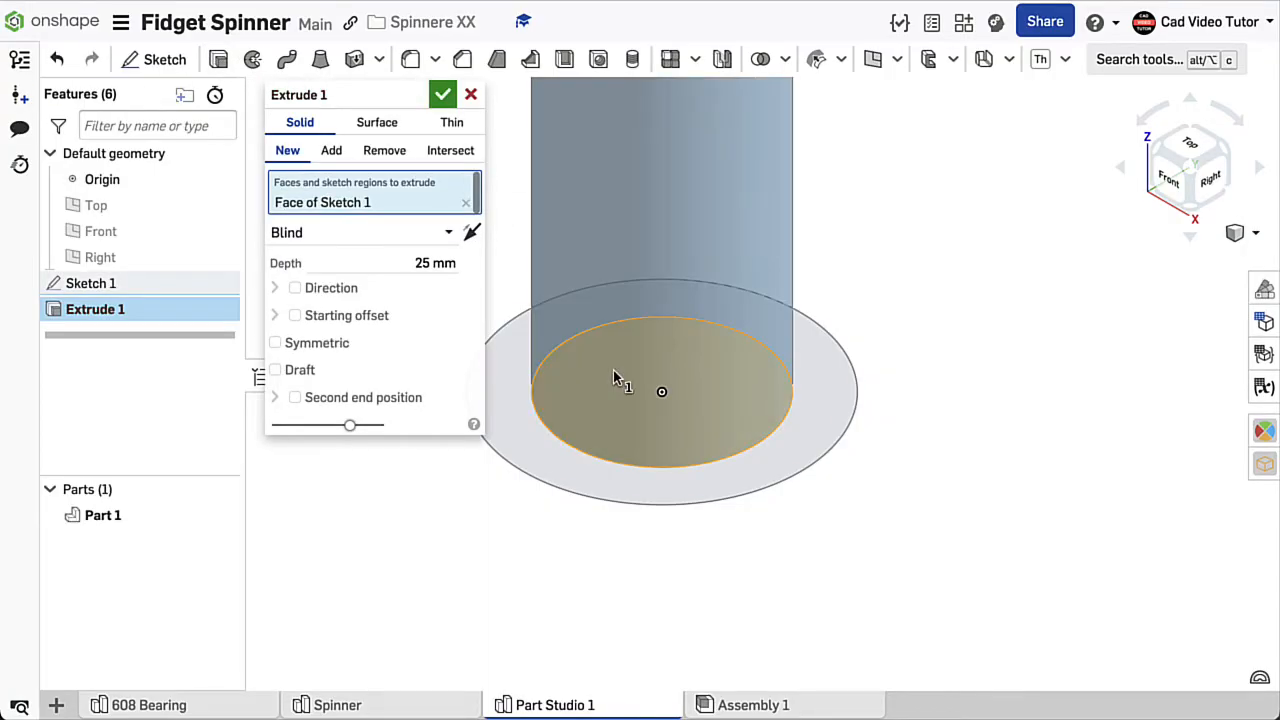
pyautogui.click(430, 263)
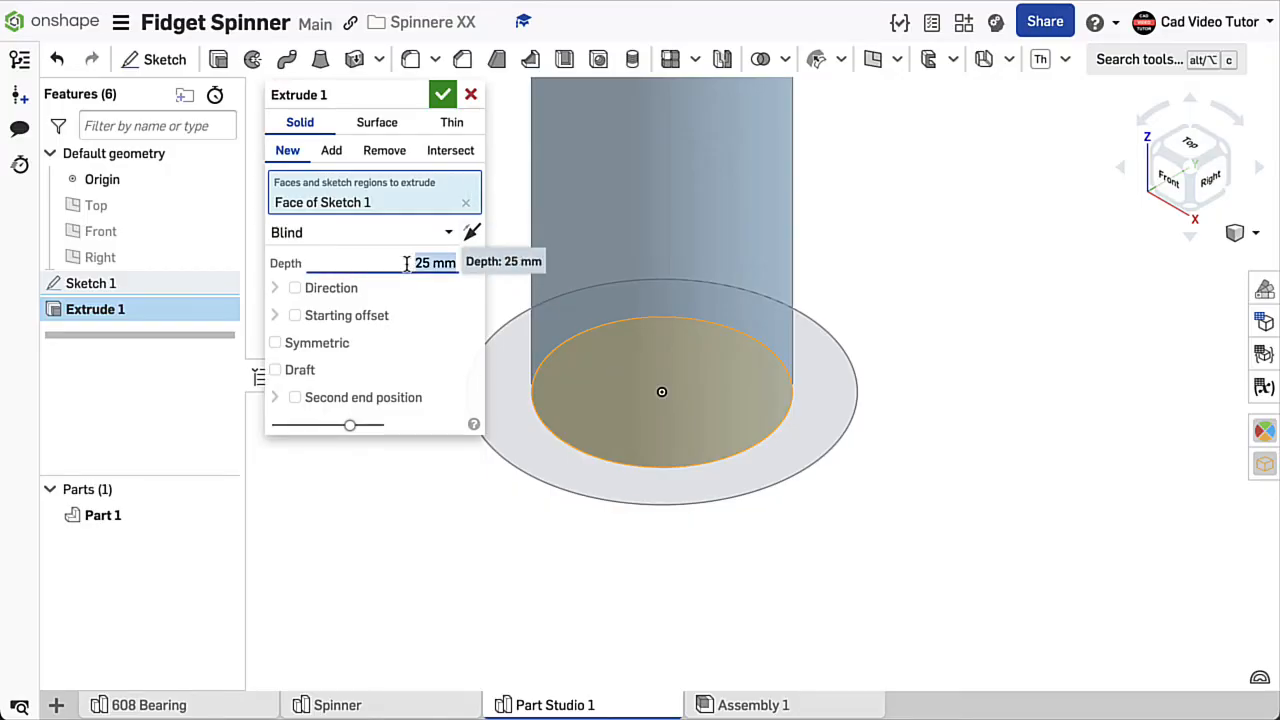
pyautogui.write('4')
pyautogui.click(471, 232)
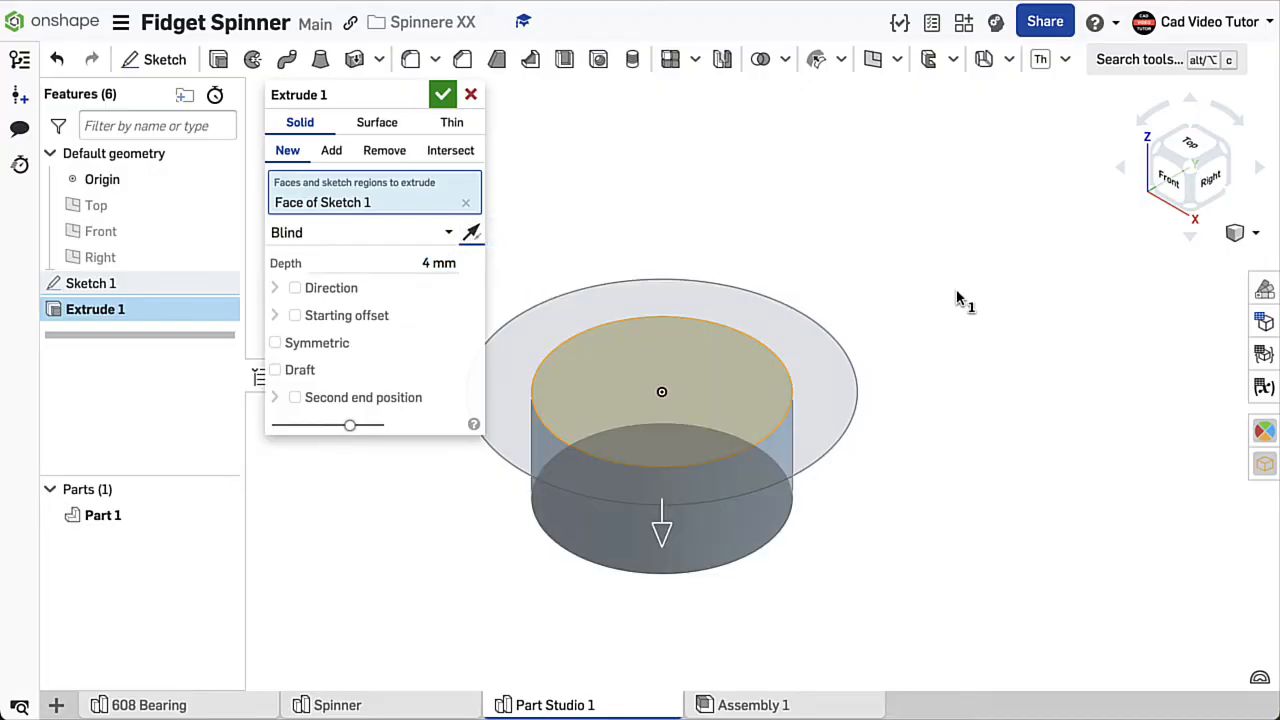
pyautogui.click(443, 96)
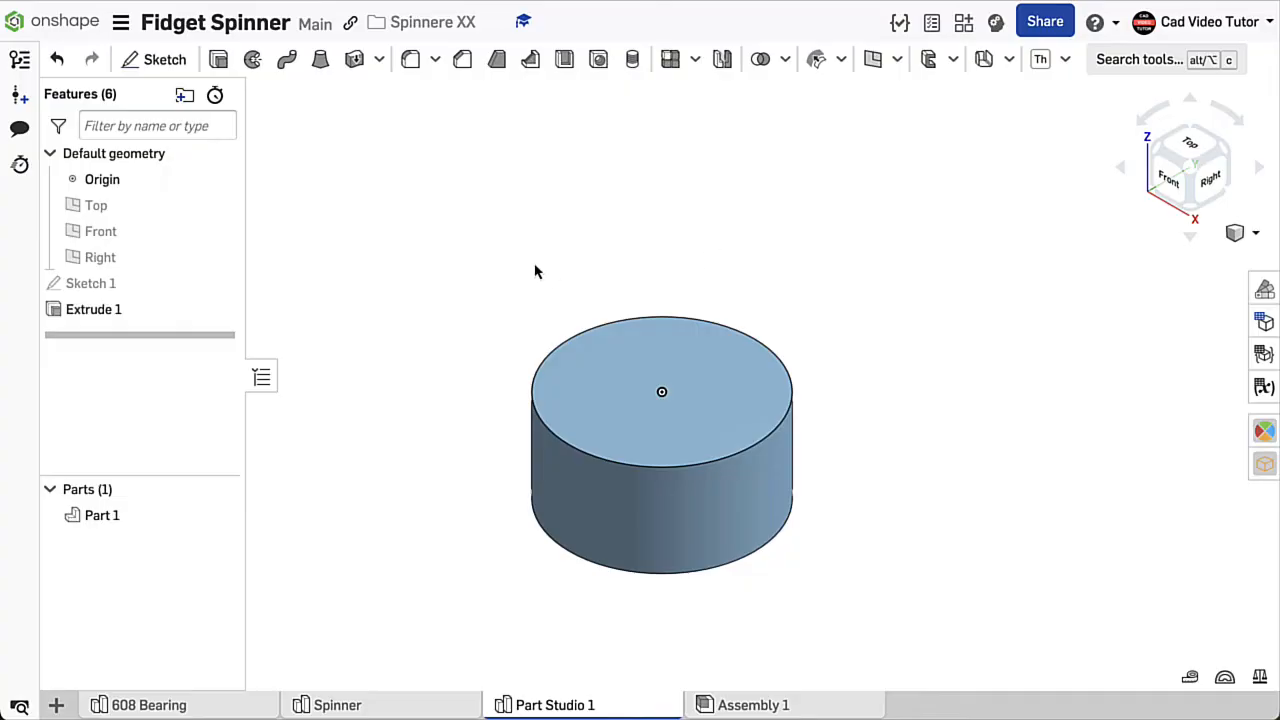
# - Show Sketch 1 and set up a 0.5 mm extrusion of both its inner and outer regions
pyautogui.click(219, 60)
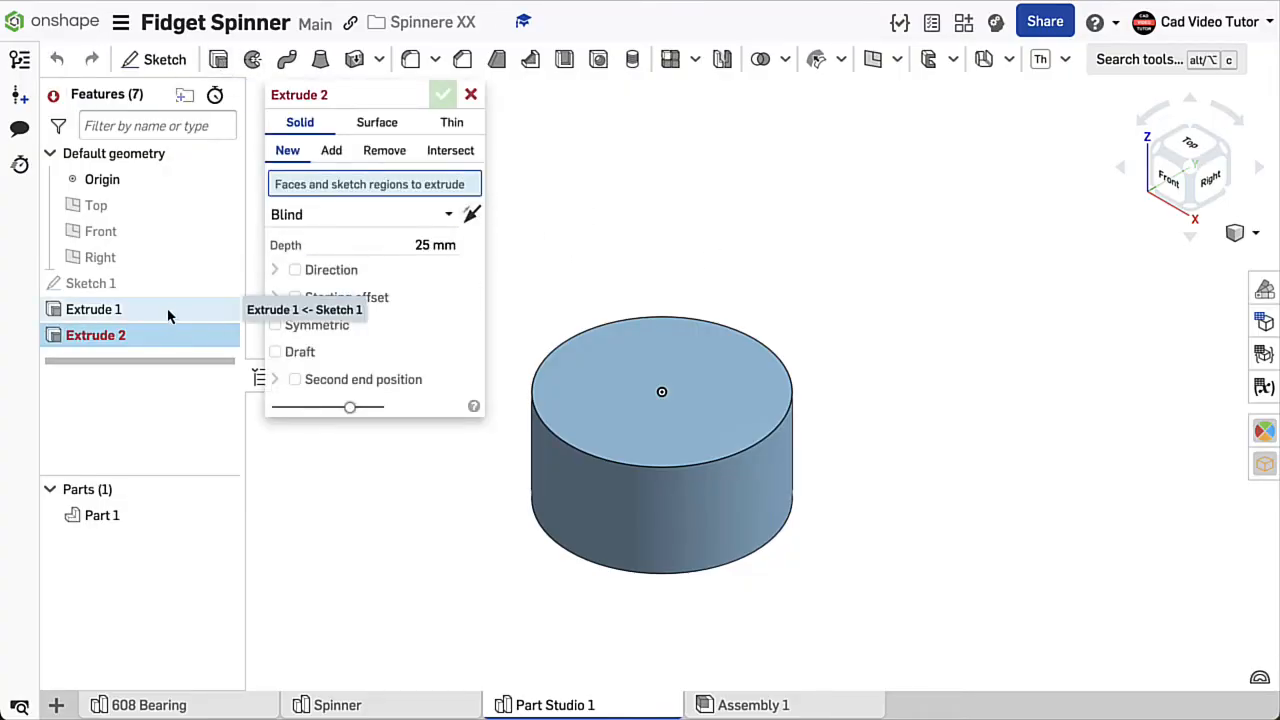
pyautogui.click(219, 284)
pyautogui.click(387, 245)
pyautogui.write('0.5')
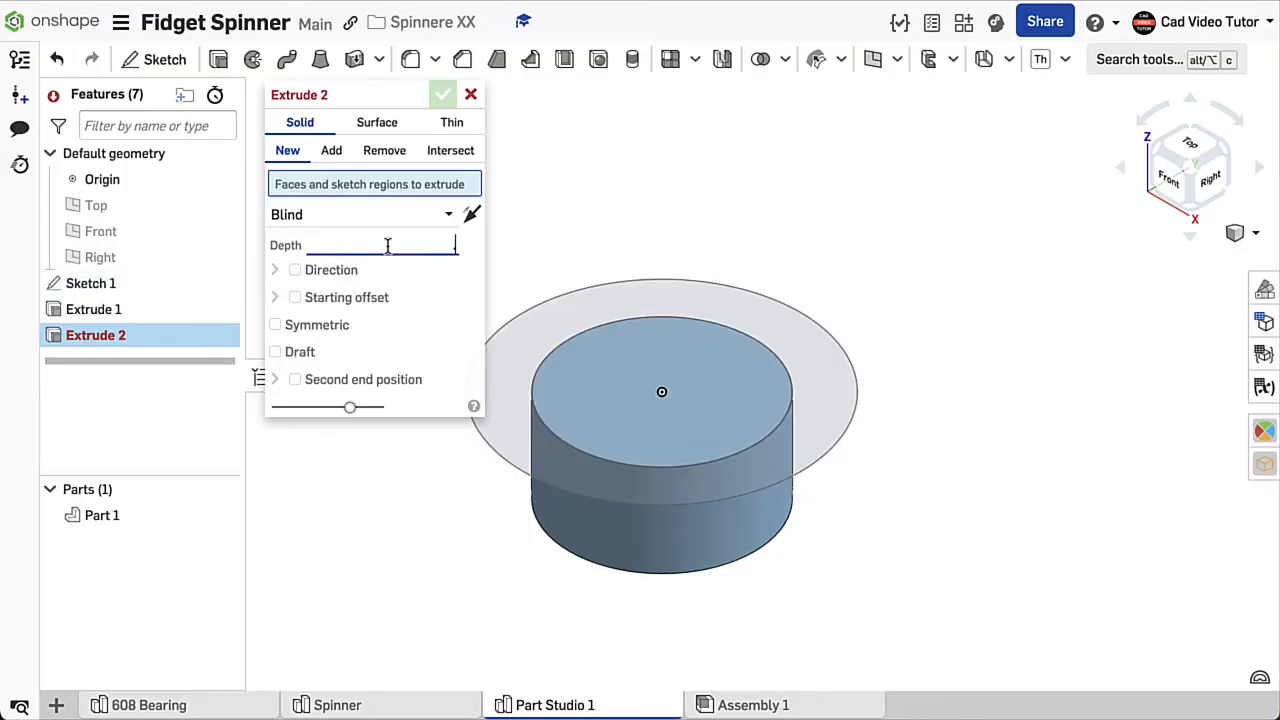
pyautogui.press('Return')
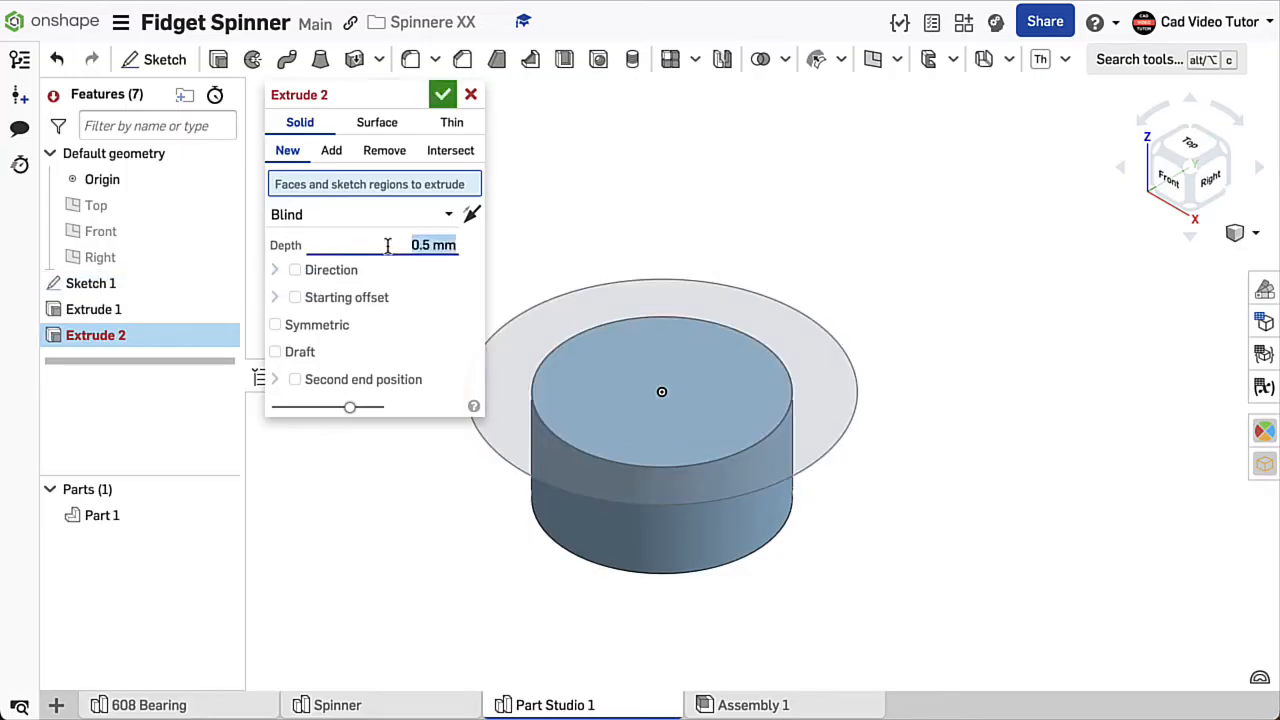
pyautogui.click(668, 347)
pyautogui.click(754, 316)
# - Reverse the 0.5 mm flange extrusion so it runs downward, complete it and restore the isometric view
pyautogui.moveTo(929, 349)
pyautogui.mouseDown(button='right')
pyautogui.moveTo(946, 306)
pyautogui.moveTo(870, 316)
pyautogui.mouseUp(button='right')
pyautogui.click(471, 256)
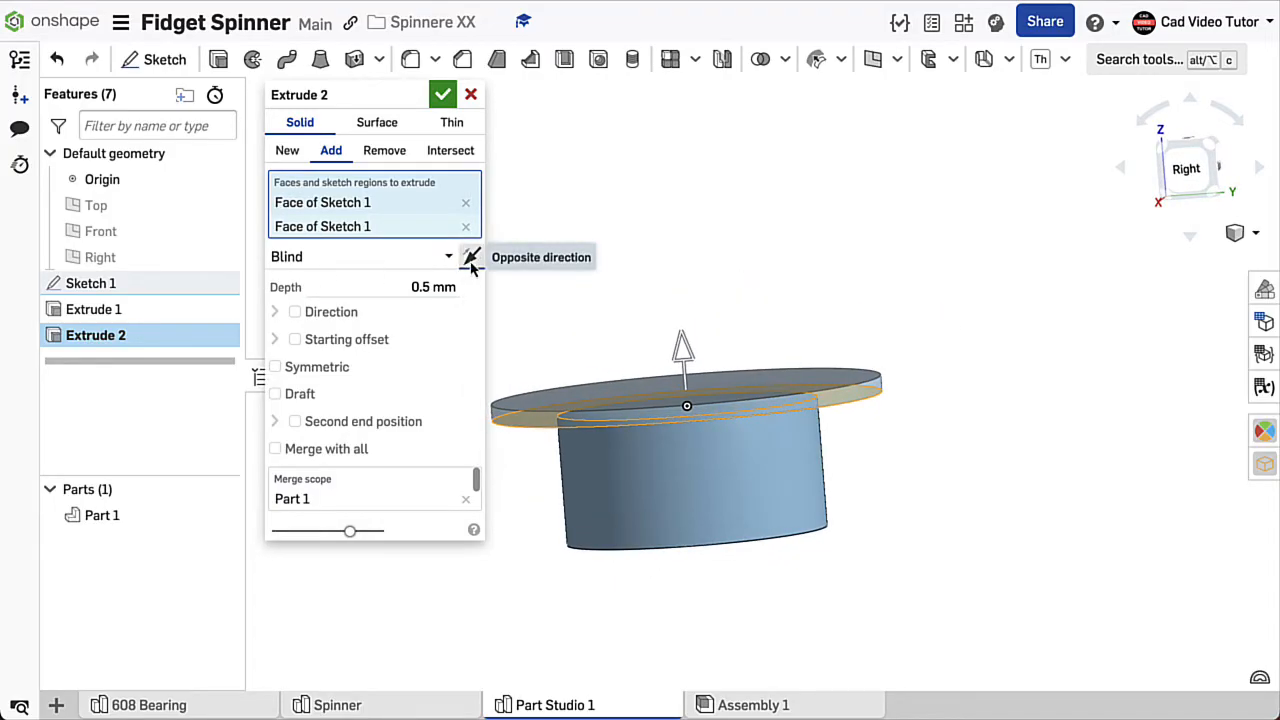
pyautogui.moveTo(829, 258); pyautogui.dragTo(828, 245, button='right')
pyautogui.click(443, 94)
pyautogui.rightClick(357, 199)
pyautogui.click(398, 271)
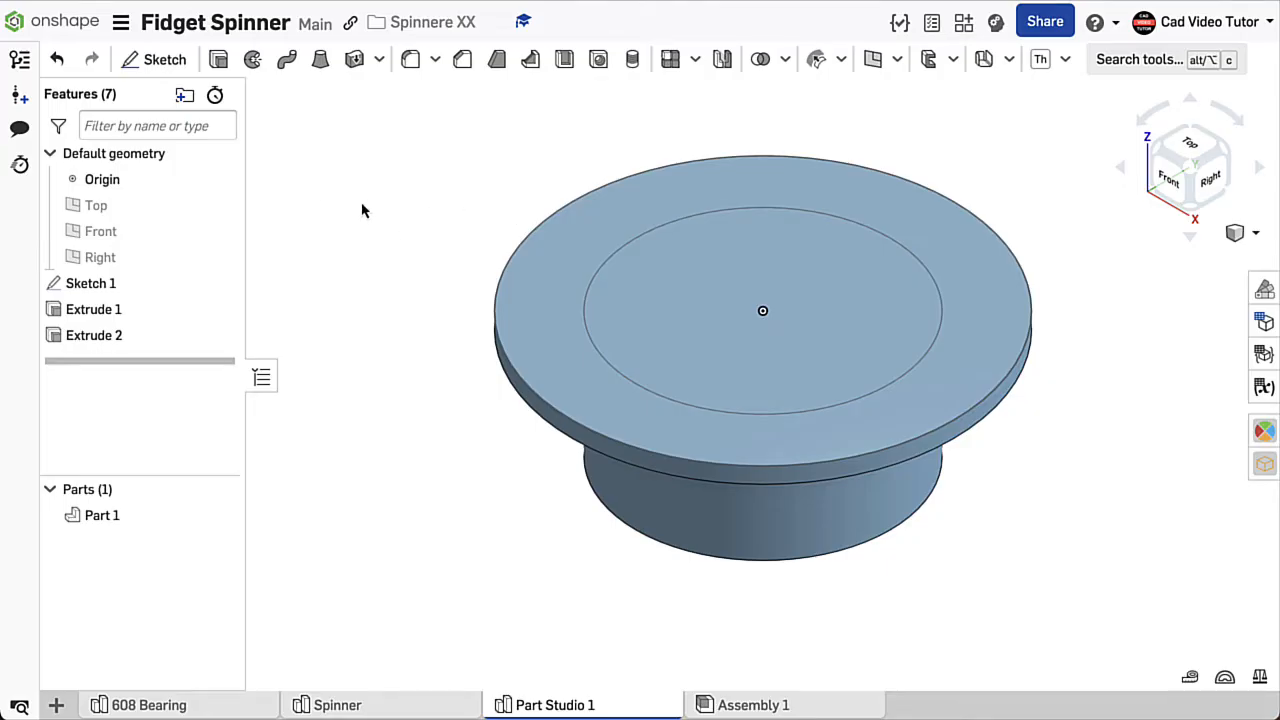
# - Start a new sketch on the Front plane and view the plane face-on
pyautogui.click(162, 59)
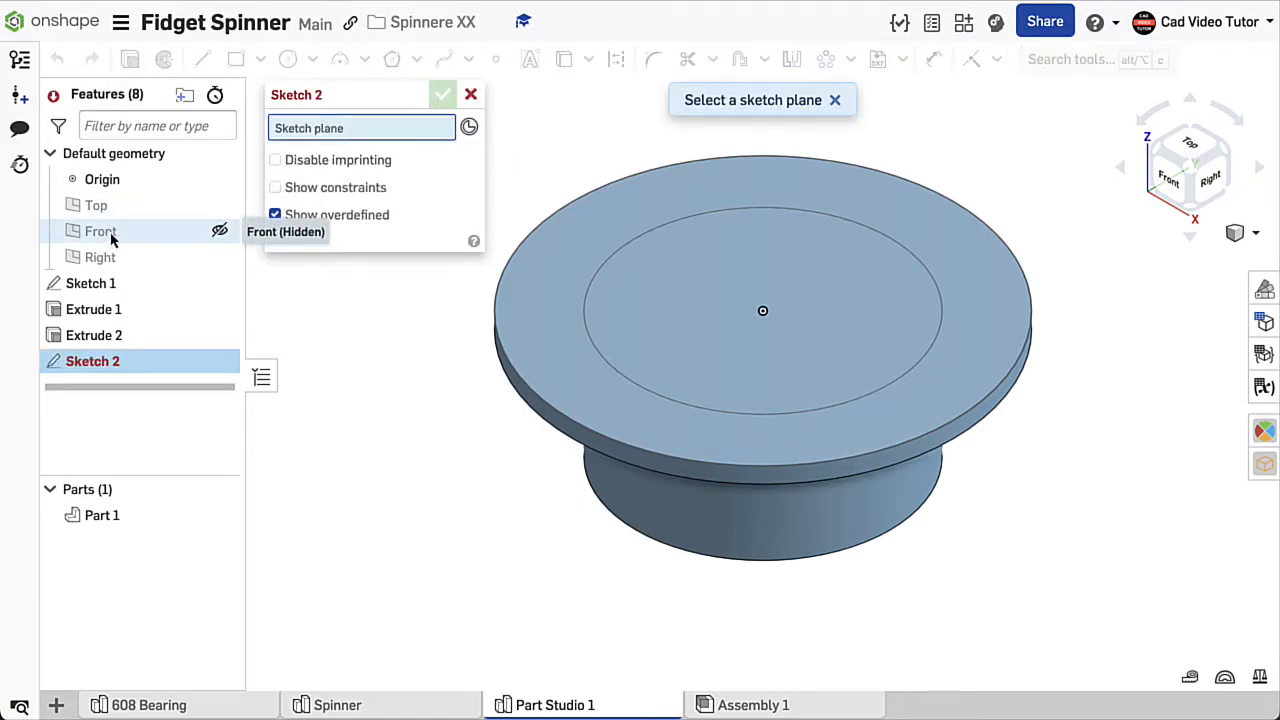
pyautogui.press('n')
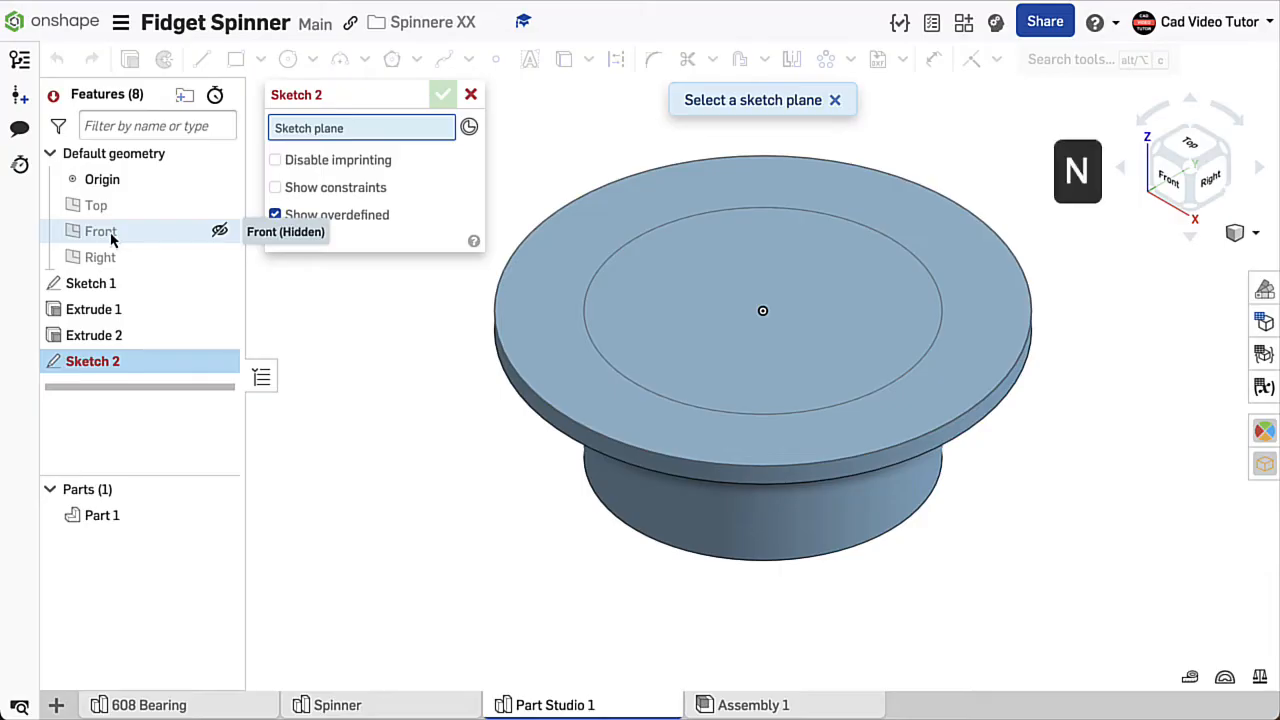
pyautogui.click(104, 232)
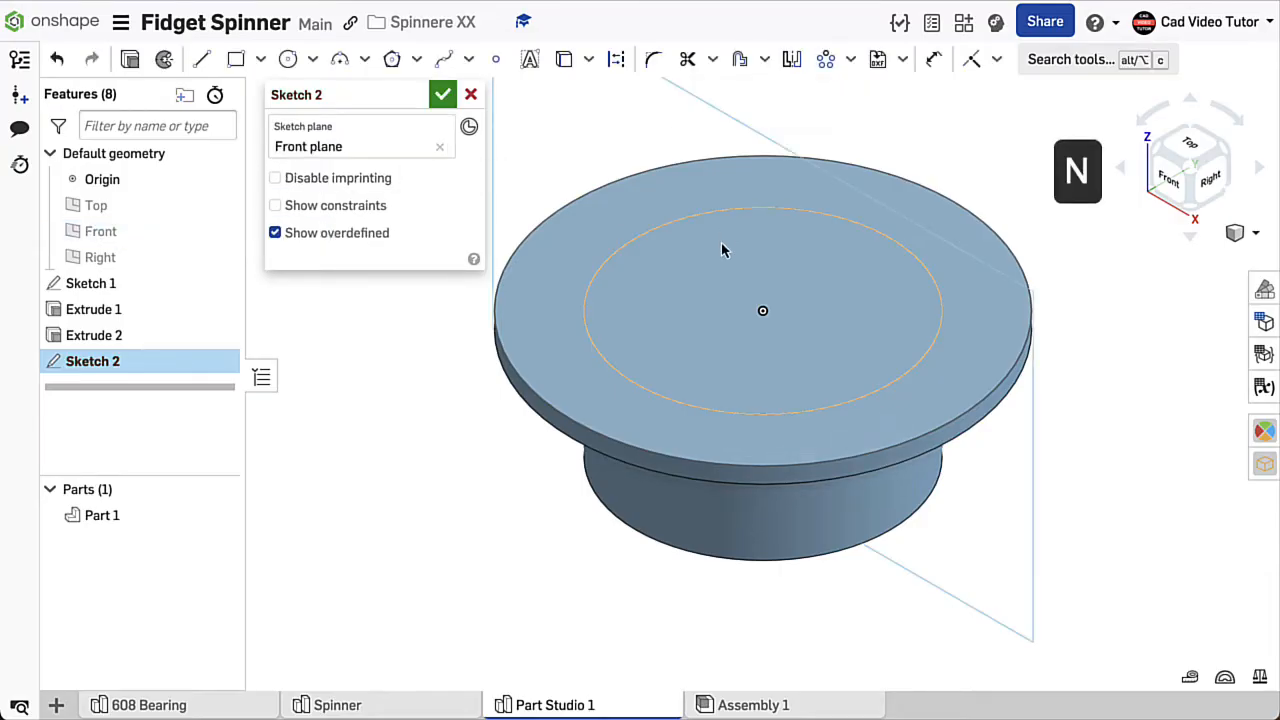
pyautogui.press('n')
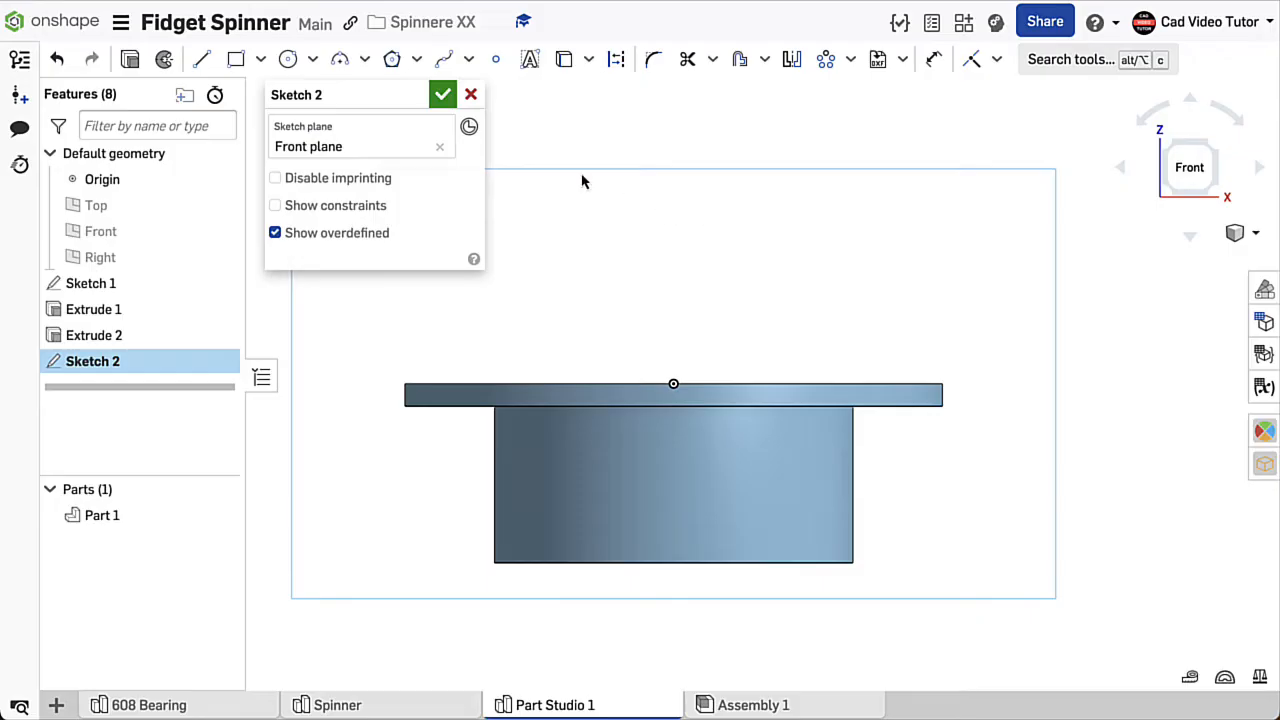
# - Sketch connected lines from the origin: about 8.3 mm horizontally right, about 1.6 mm vertically up, then about 1.6 mm horizontally back toward the centre
pyautogui.click(203, 62)
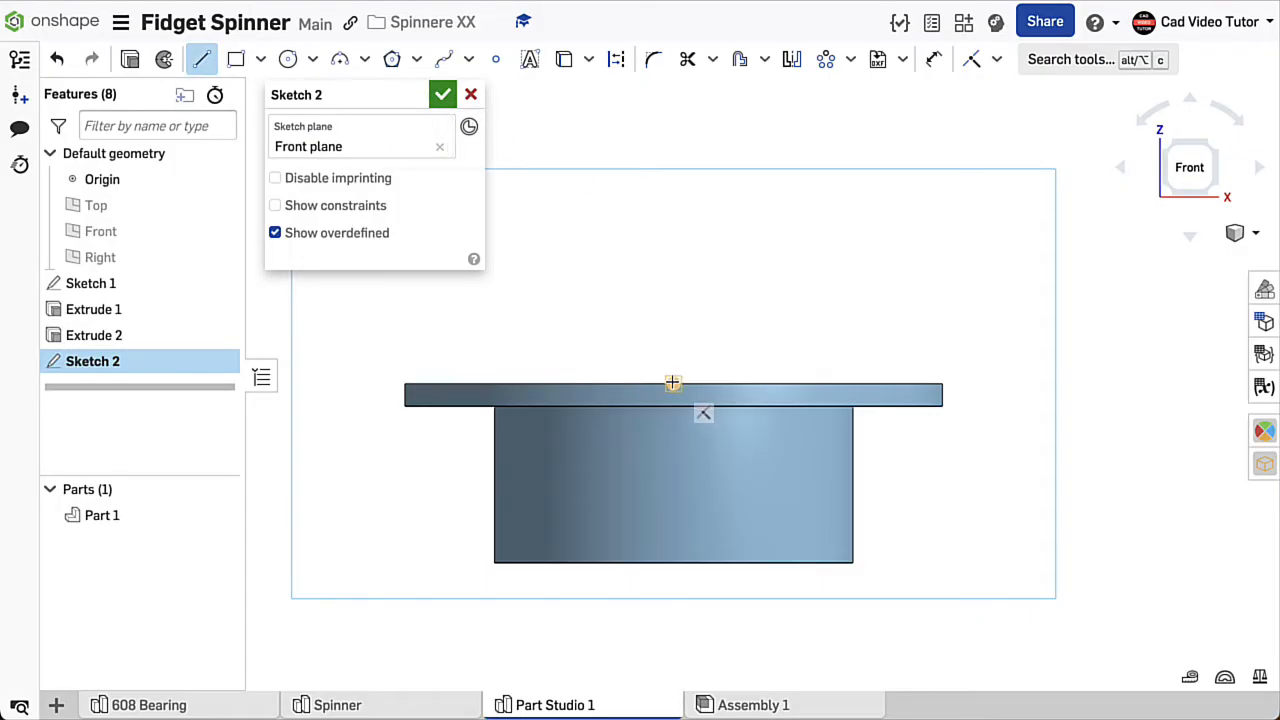
pyautogui.click(673, 383)
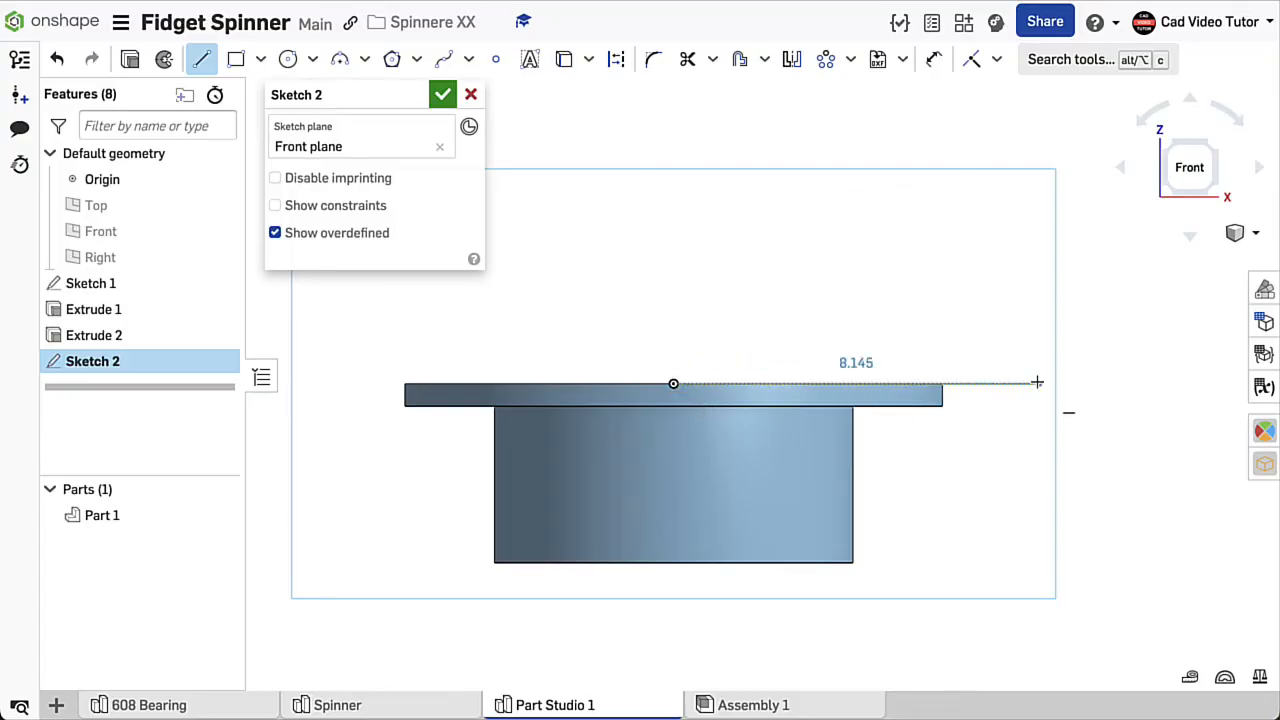
pyautogui.click(1047, 383)
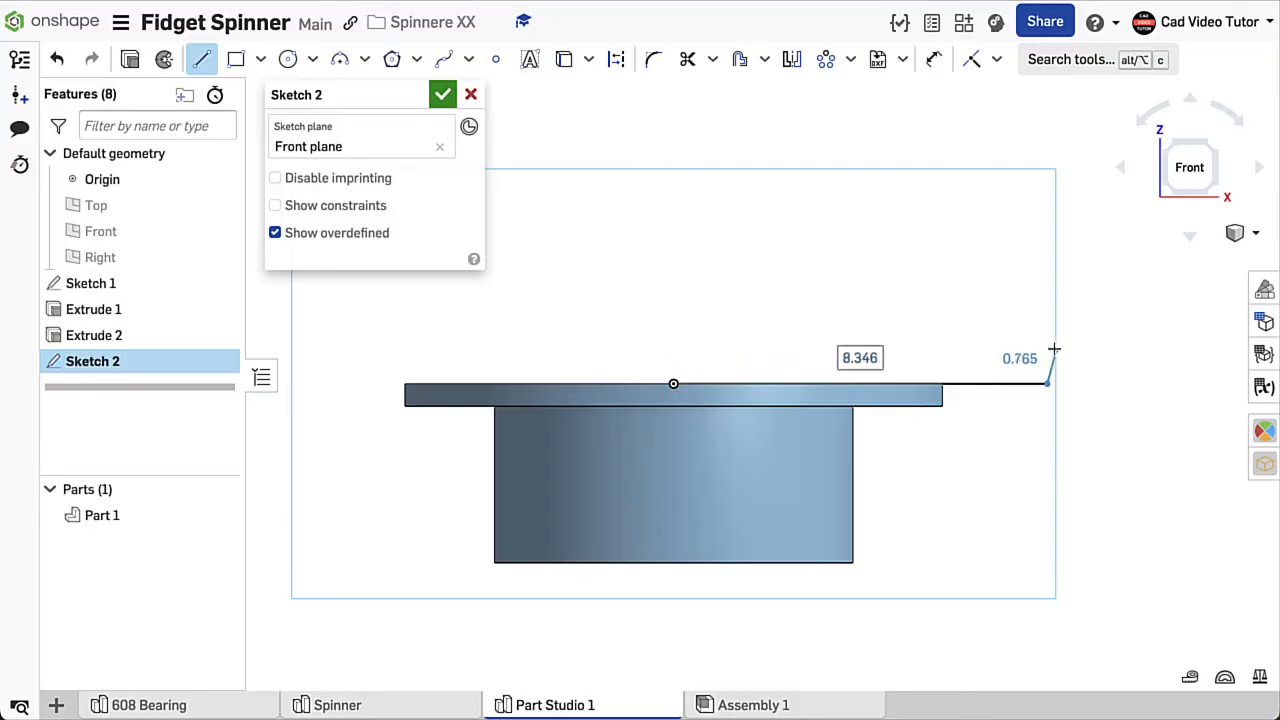
pyautogui.click(1045, 312)
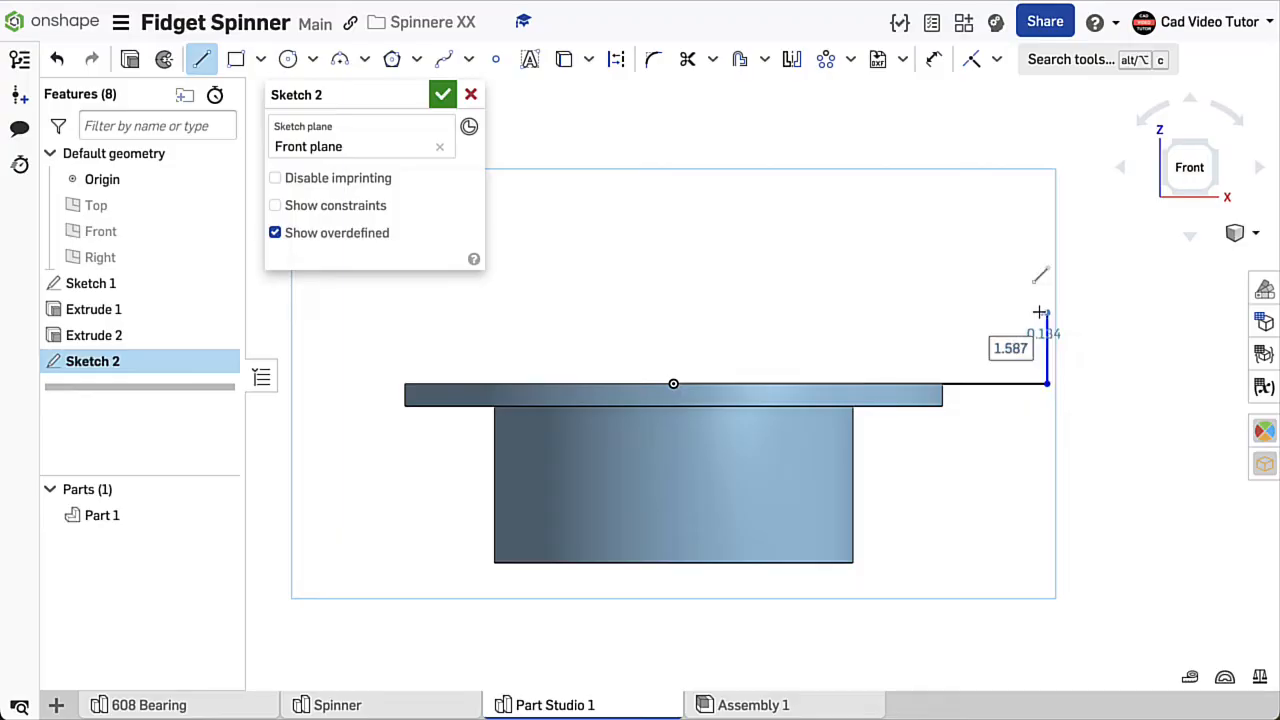
pyautogui.click(975, 312)
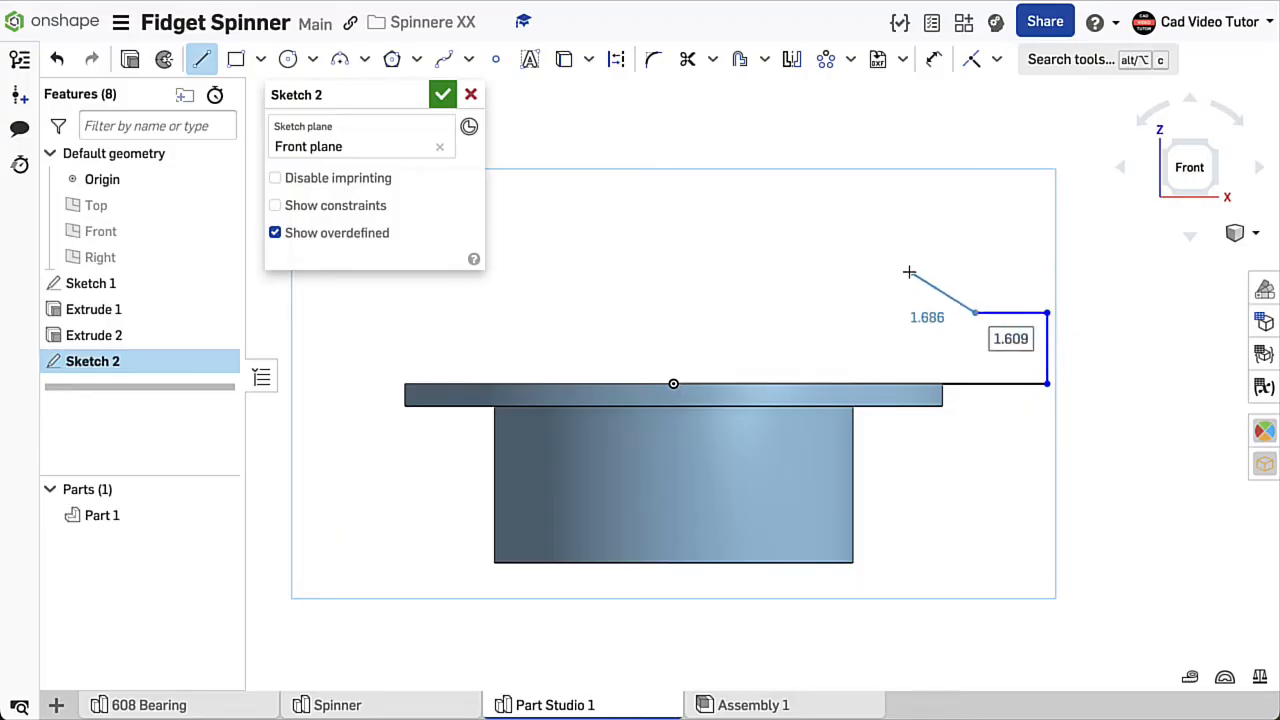
pyautogui.press('Escape')
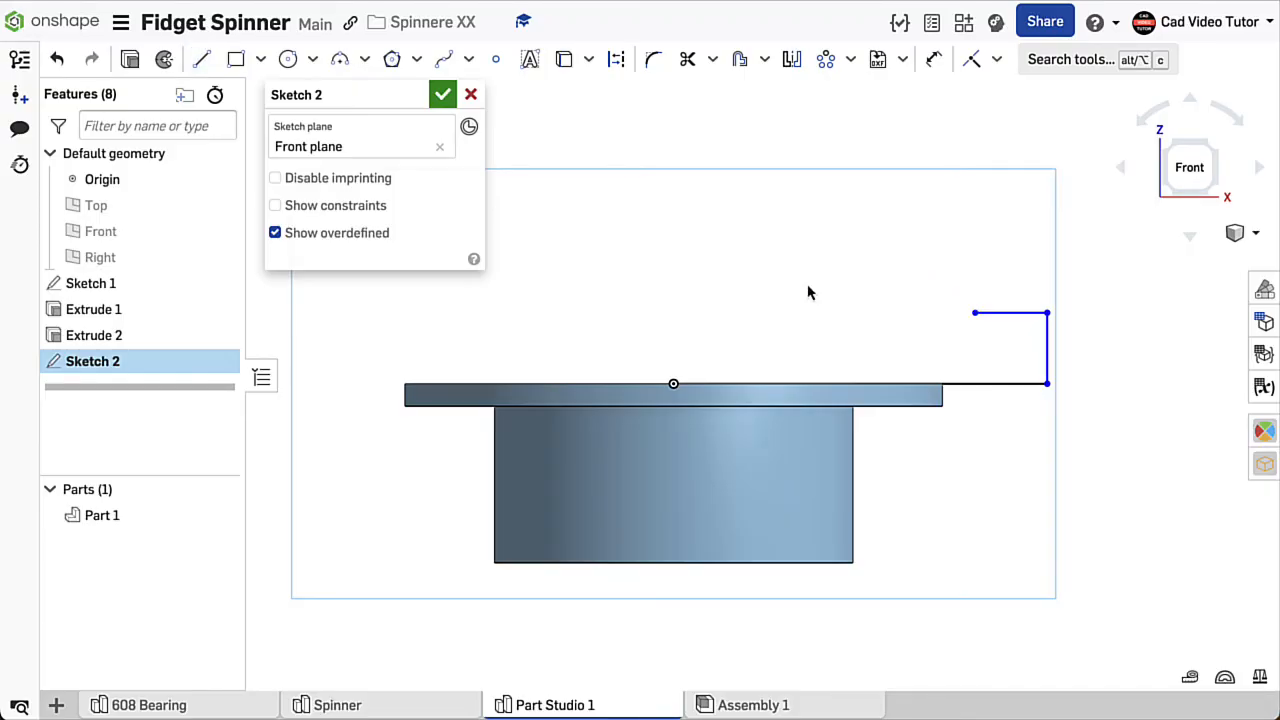
# - Draw a vertical construction centreline about 3.9 mm long upward from the origin
pyautogui.click(204, 62)
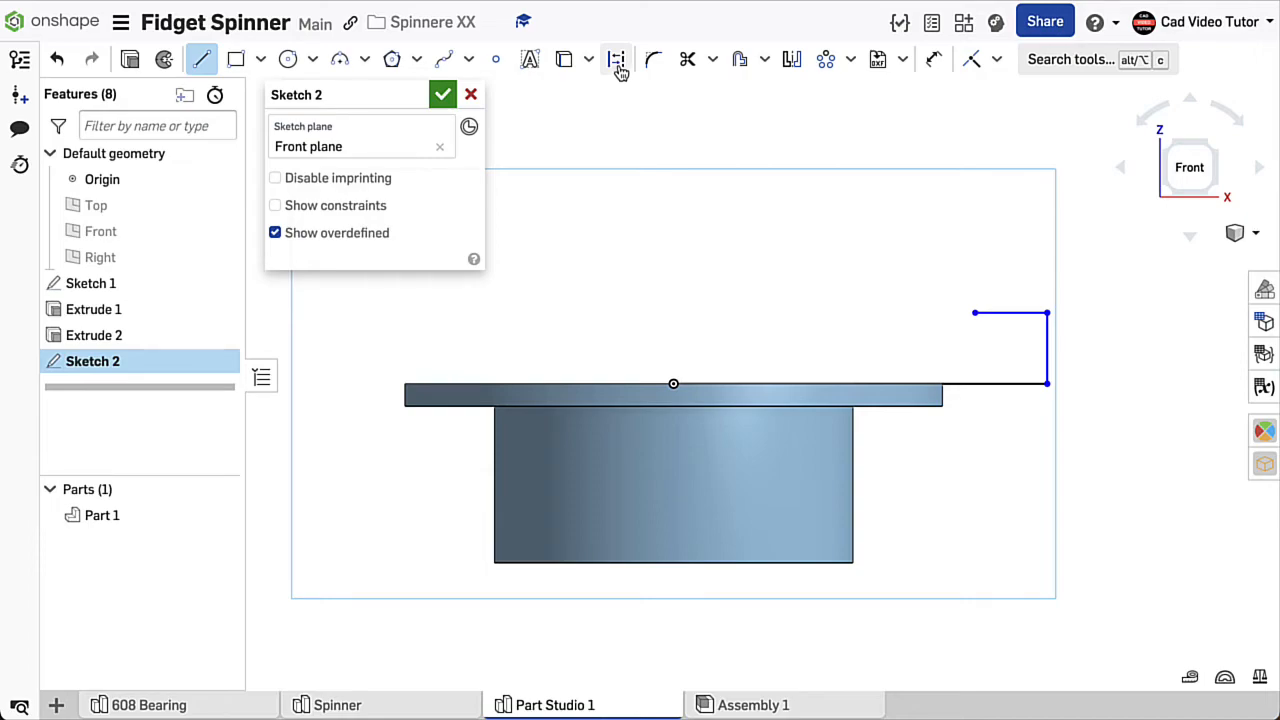
pyautogui.click(617, 62)
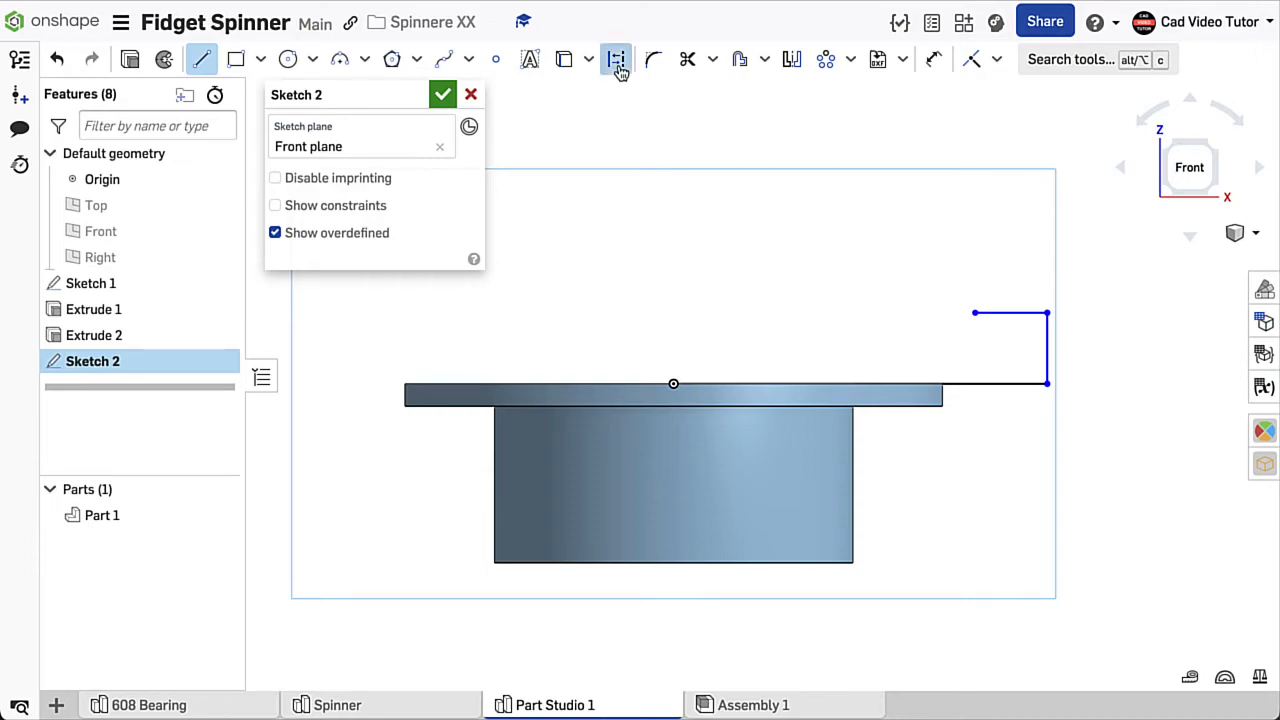
pyautogui.click(673, 383)
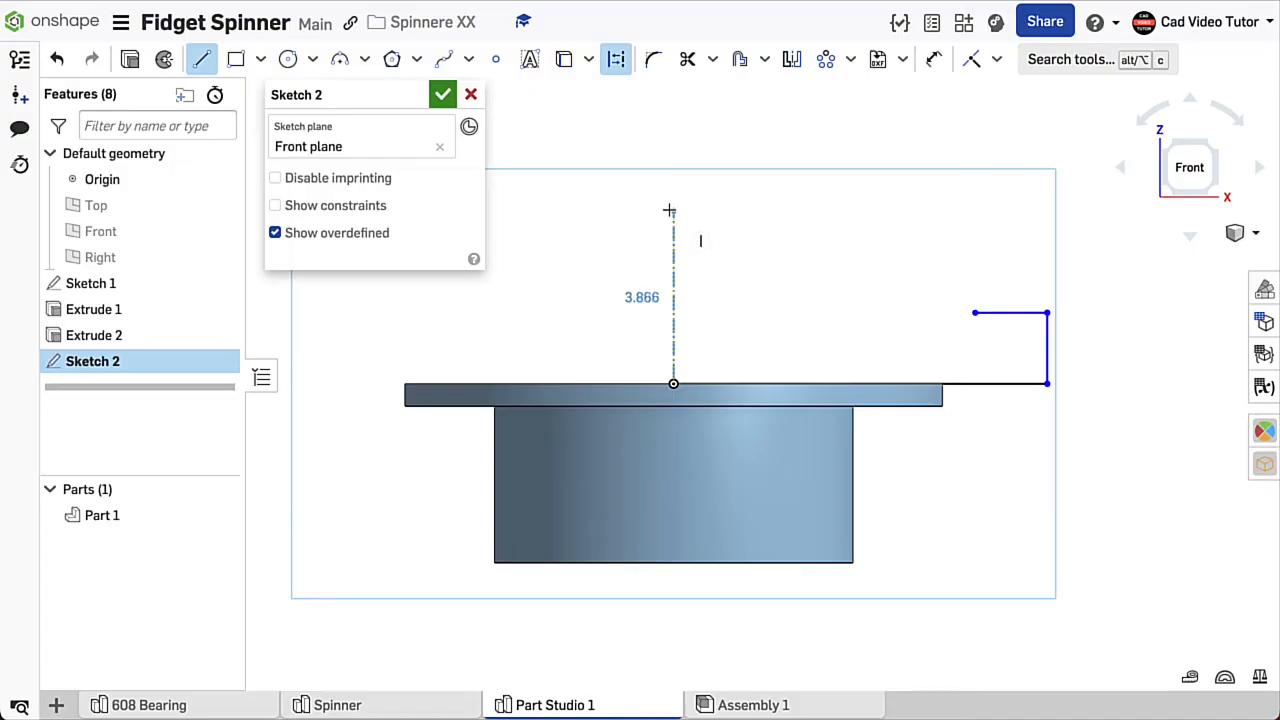
pyautogui.click(670, 211)
pyautogui.press('Escape')
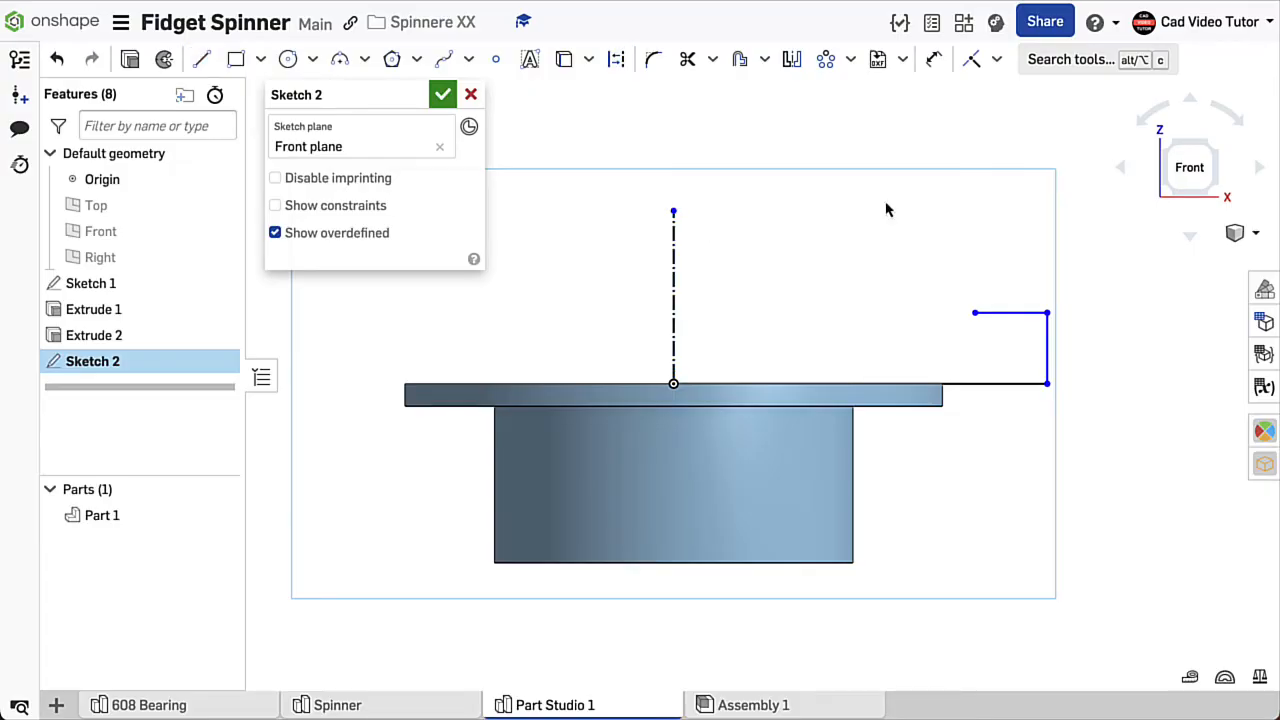
# - Dimension the outer vertical line about the centreline as a 22 mm diameter
pyautogui.click(935, 60)
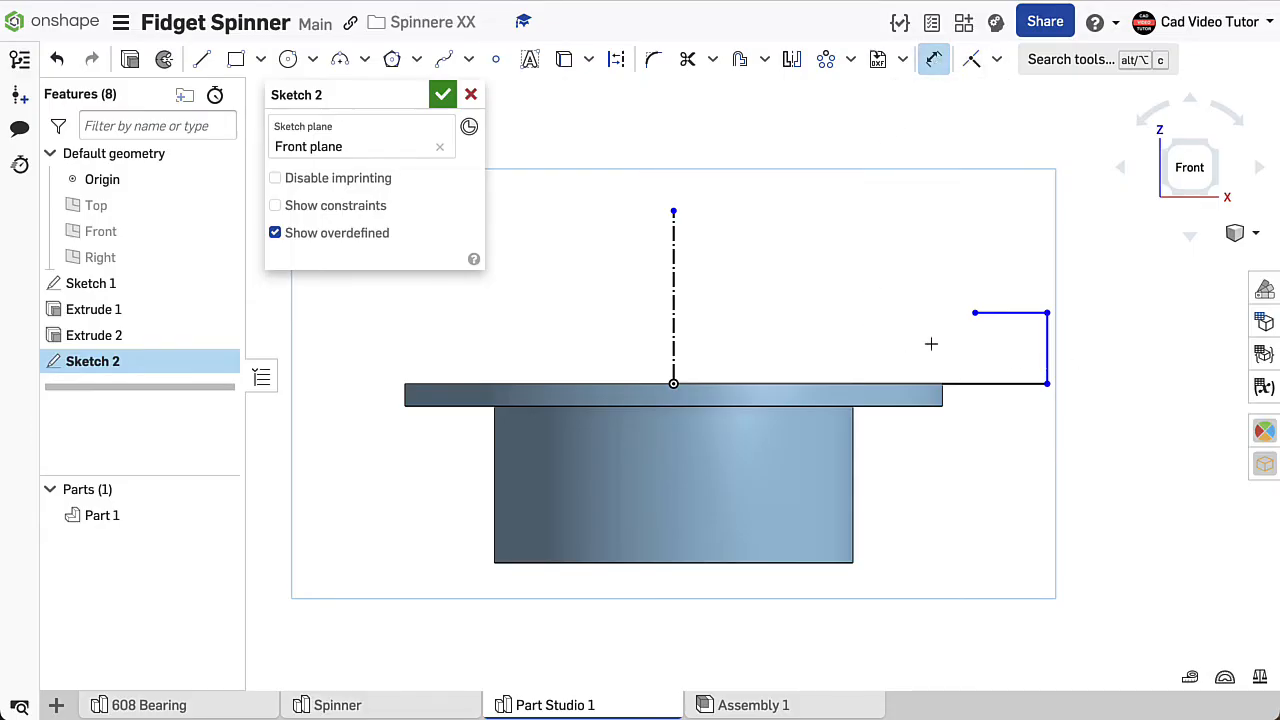
pyautogui.click(1046, 347)
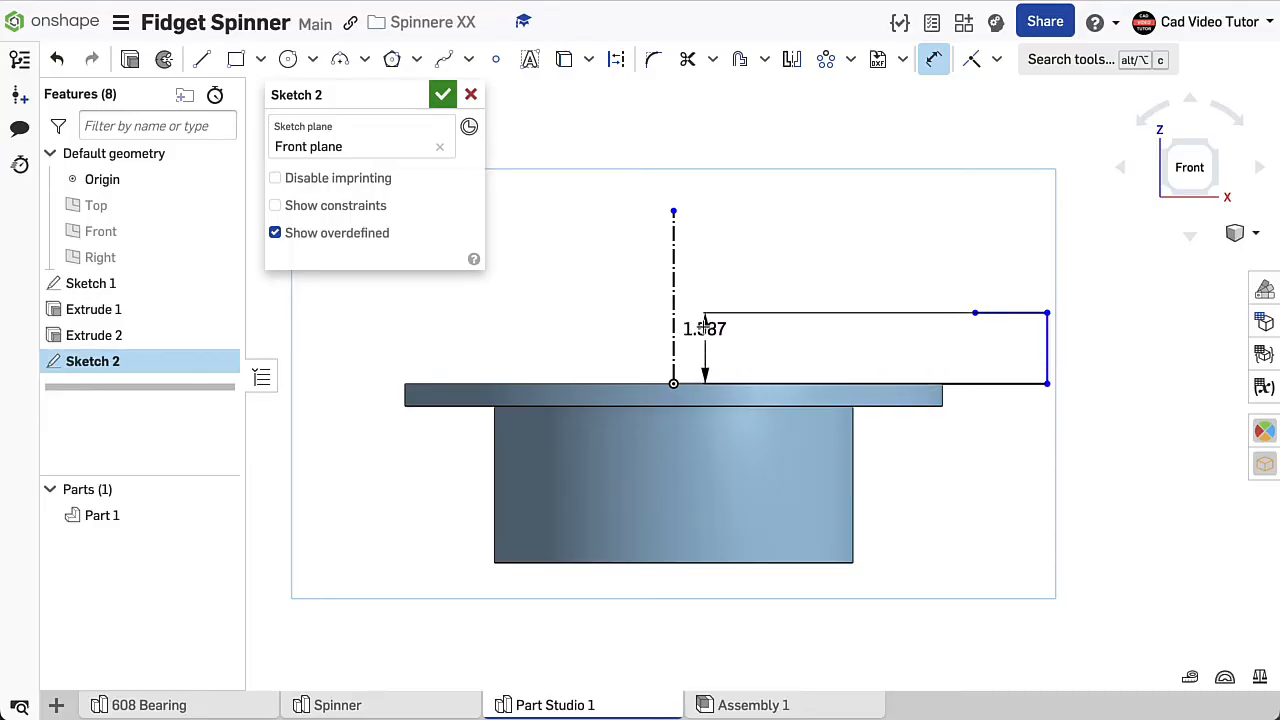
pyautogui.click(675, 326)
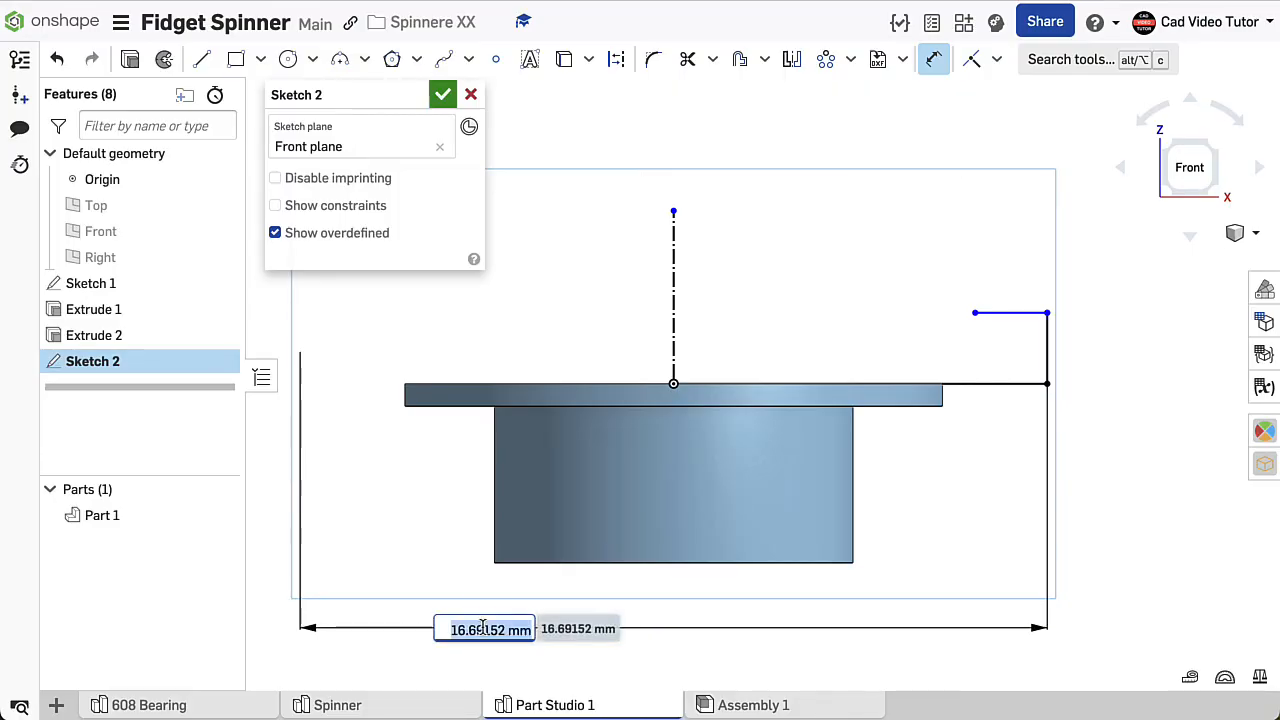
pyautogui.write('22')
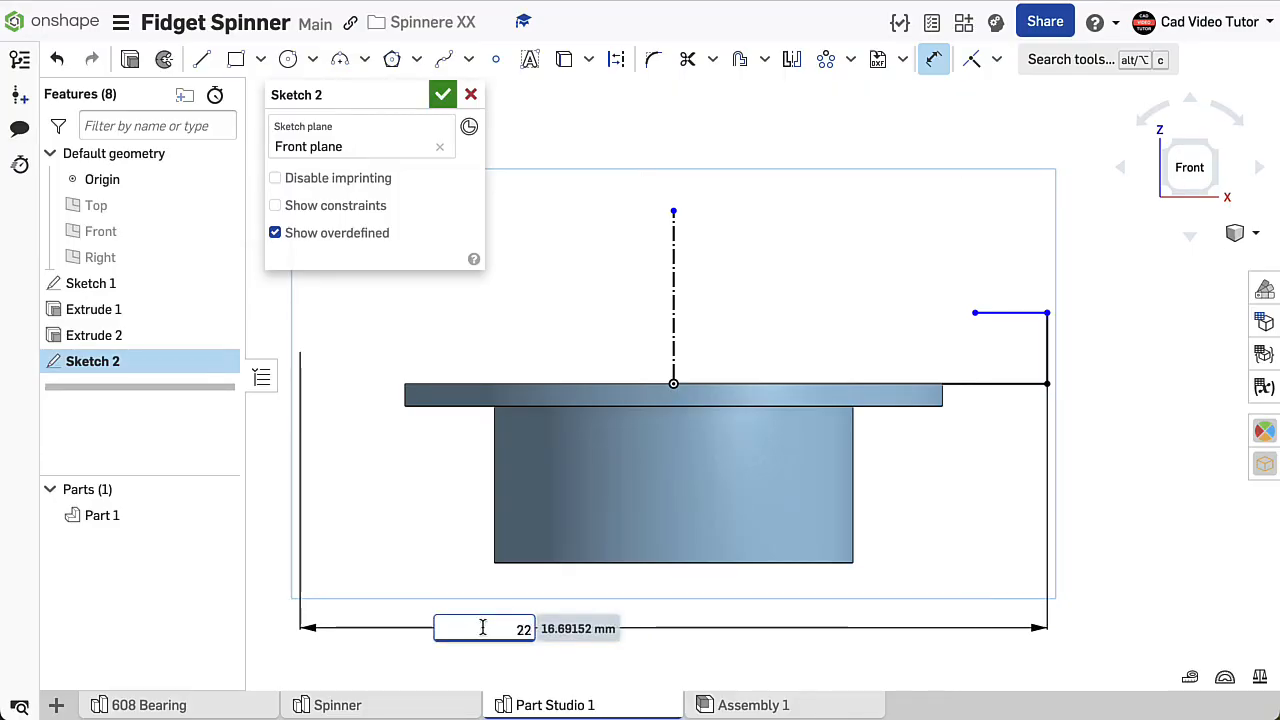
pyautogui.press('Return')
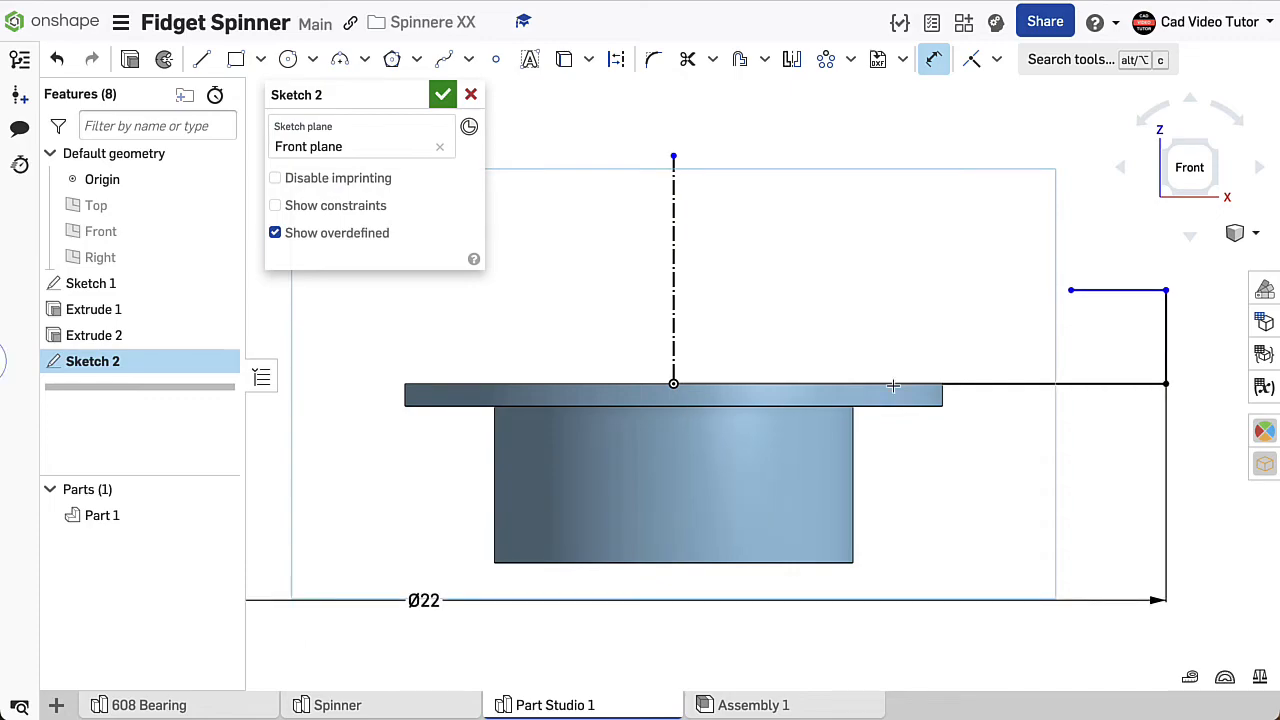
# - Dimension the outer vertical line's height as 3 mm and the short top line's length as 2 mm
pyautogui.click(1165, 342)
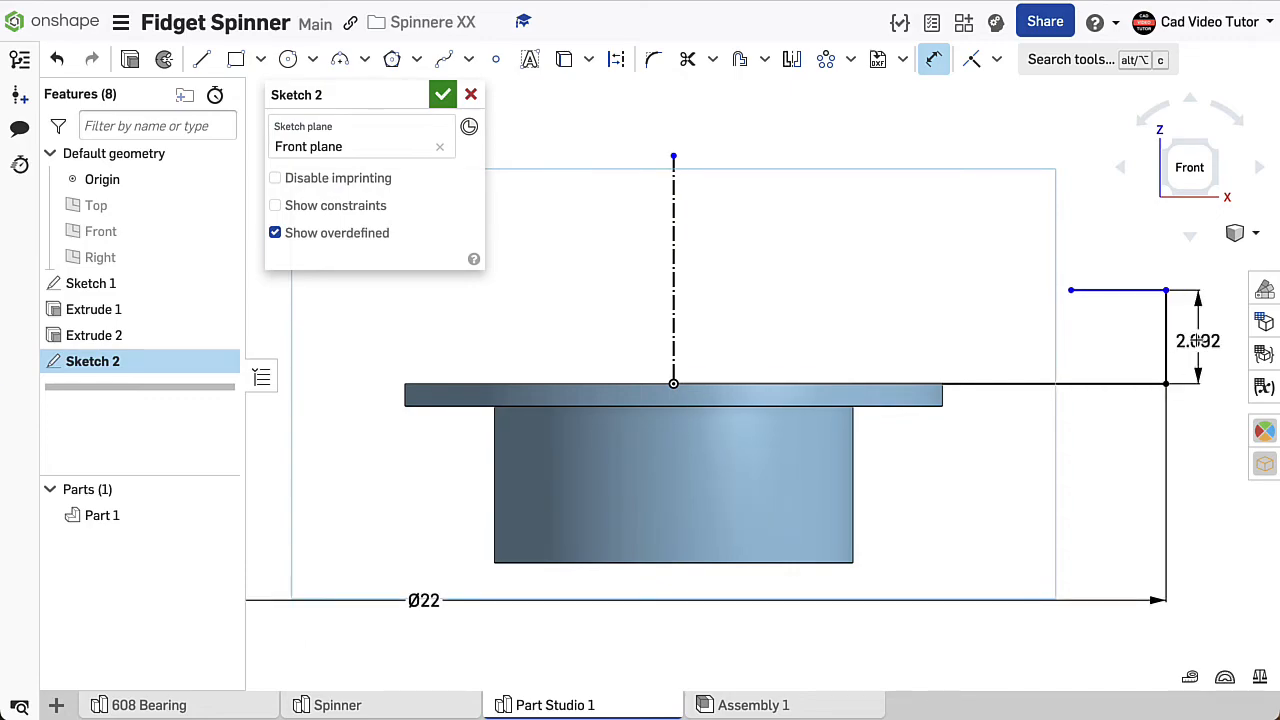
pyautogui.click(1205, 338)
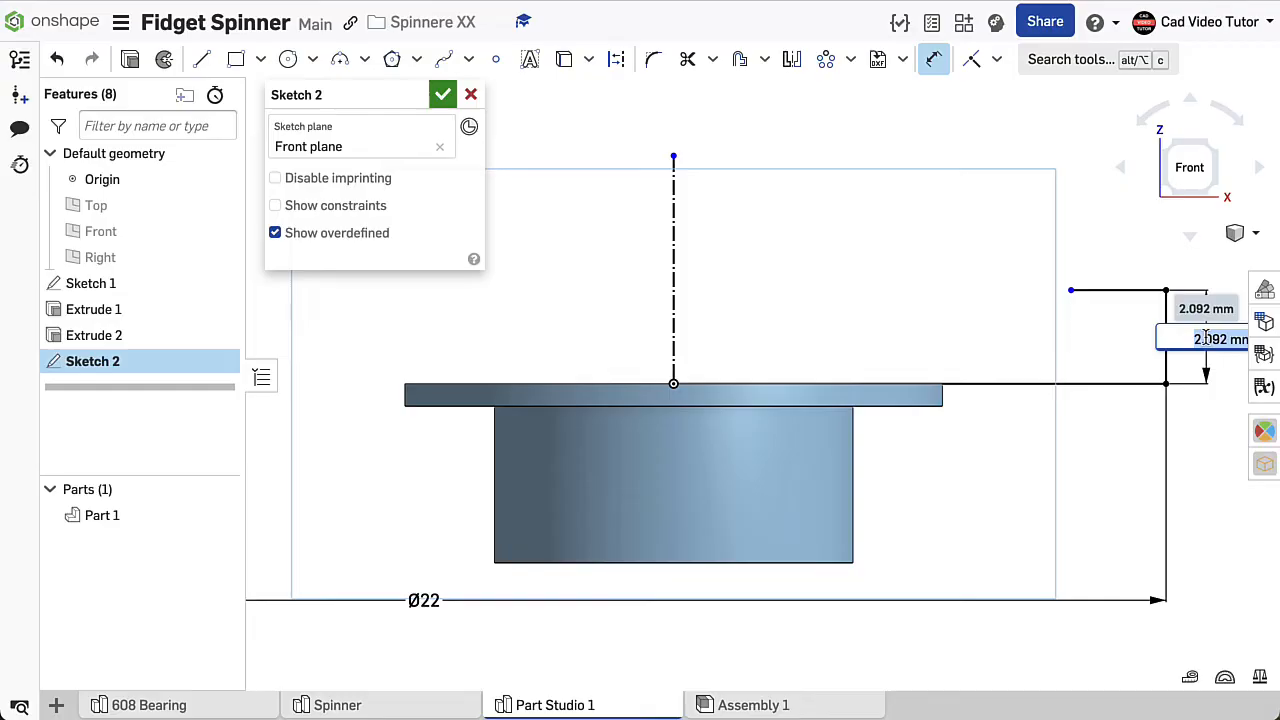
pyautogui.write('3')
pyautogui.press('Return')
pyautogui.click(1122, 249)
pyautogui.click(1117, 220)
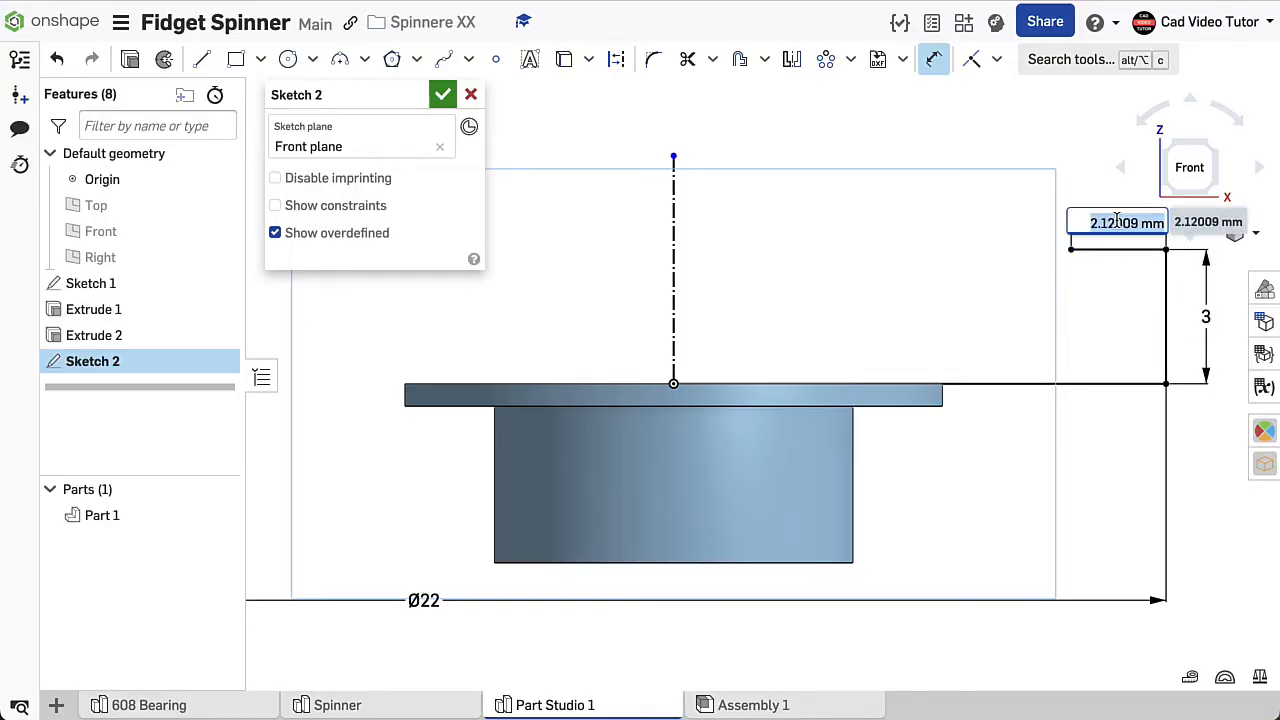
pyautogui.write('2')
pyautogui.press('Return')
pyautogui.press('f')
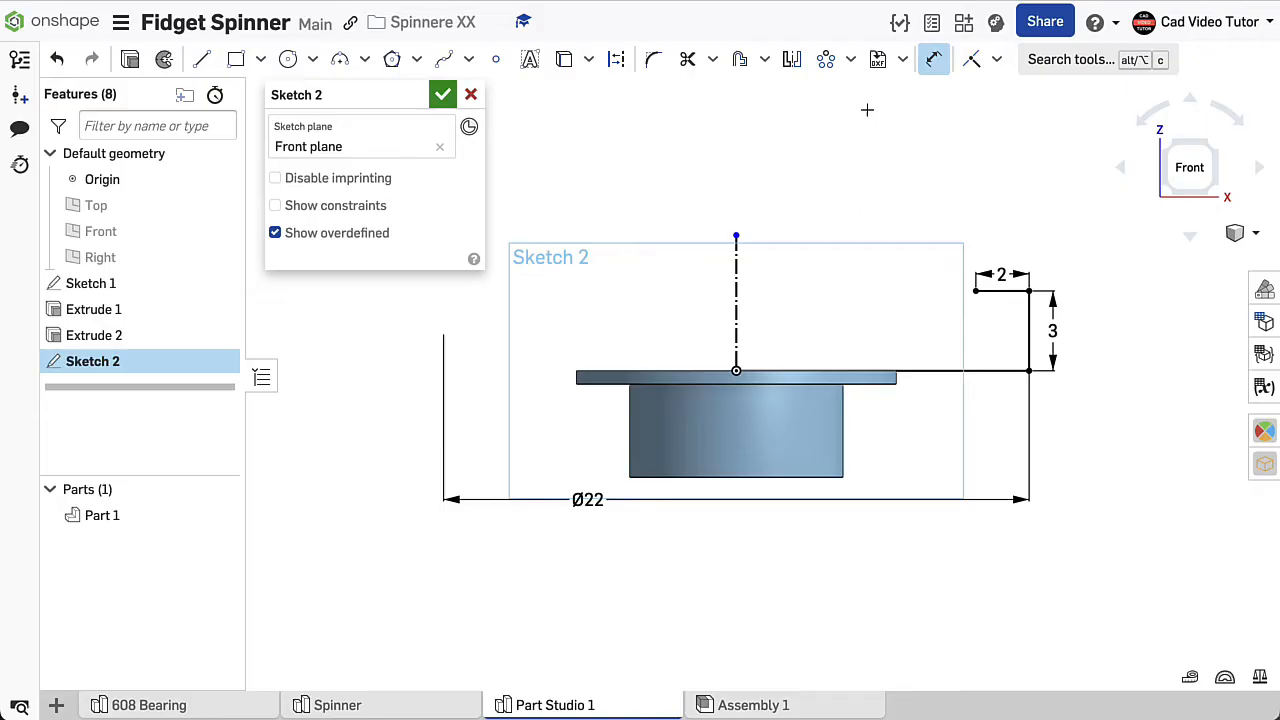
# - Mirror the 2 mm top line across the vertical construction centreline
pyautogui.click(792, 62)
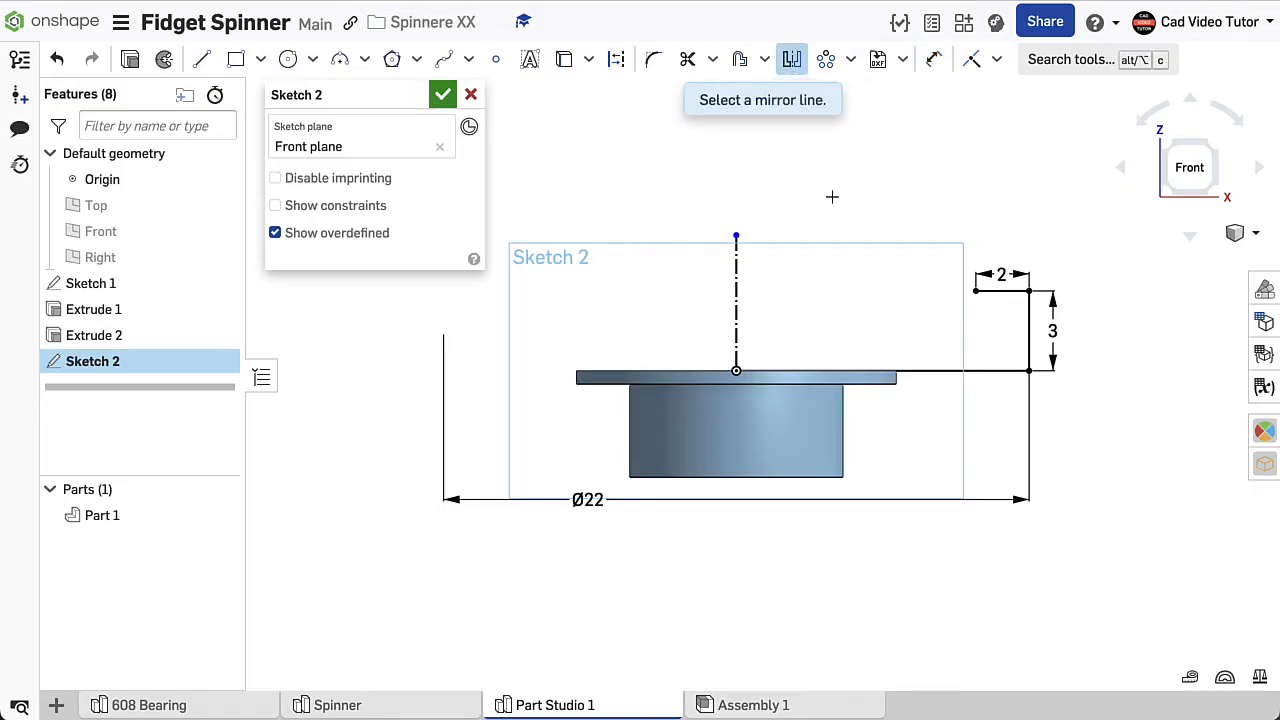
pyautogui.click(736, 273)
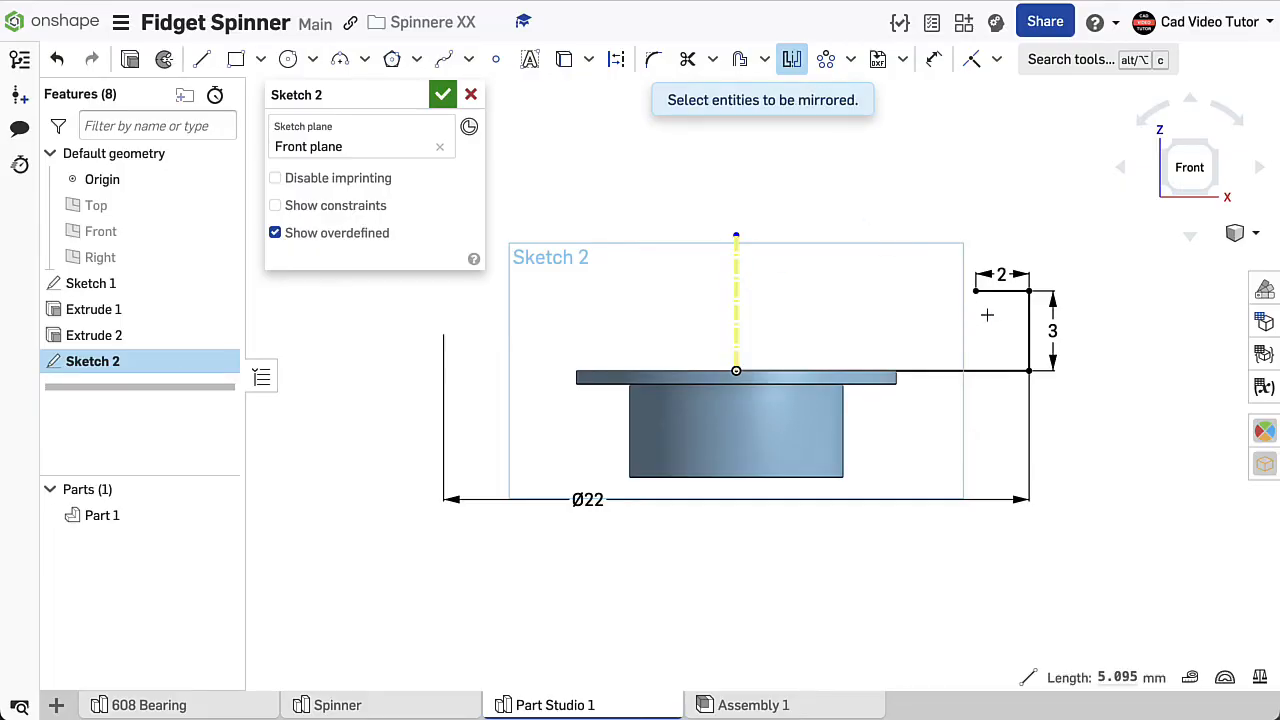
pyautogui.click(1004, 291)
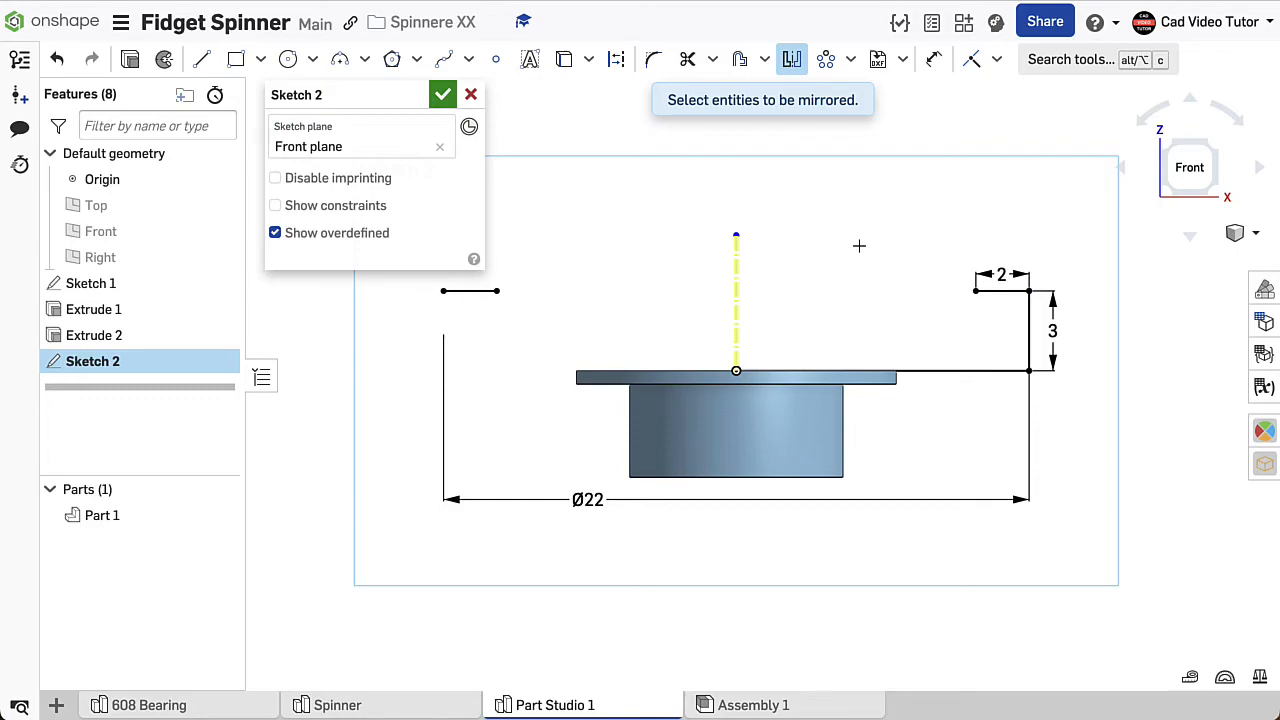
pyautogui.rightClick(675, 233)
pyautogui.click(686, 250)
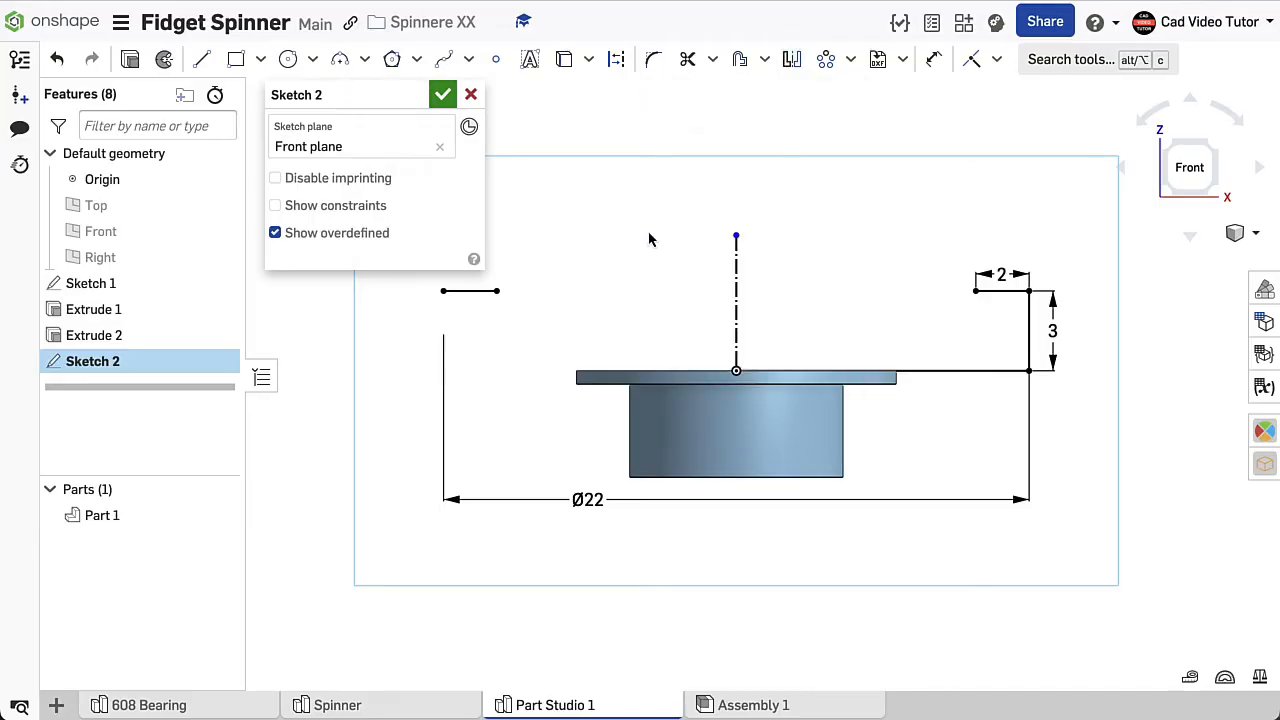
# - Draw a downward-bulging three-point arc between the inner ends of the two top lines and set its radius to 28 mm
pyautogui.click(367, 61)
pyautogui.click(357, 97)
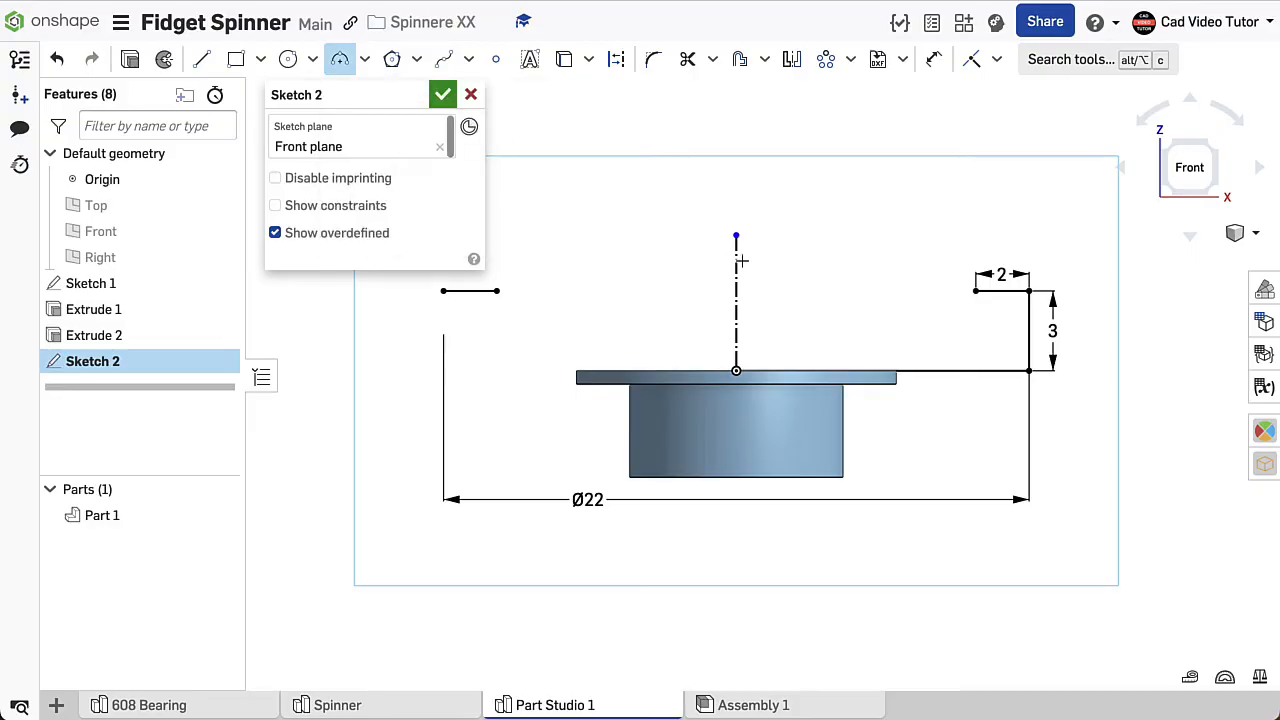
pyautogui.click(974, 292)
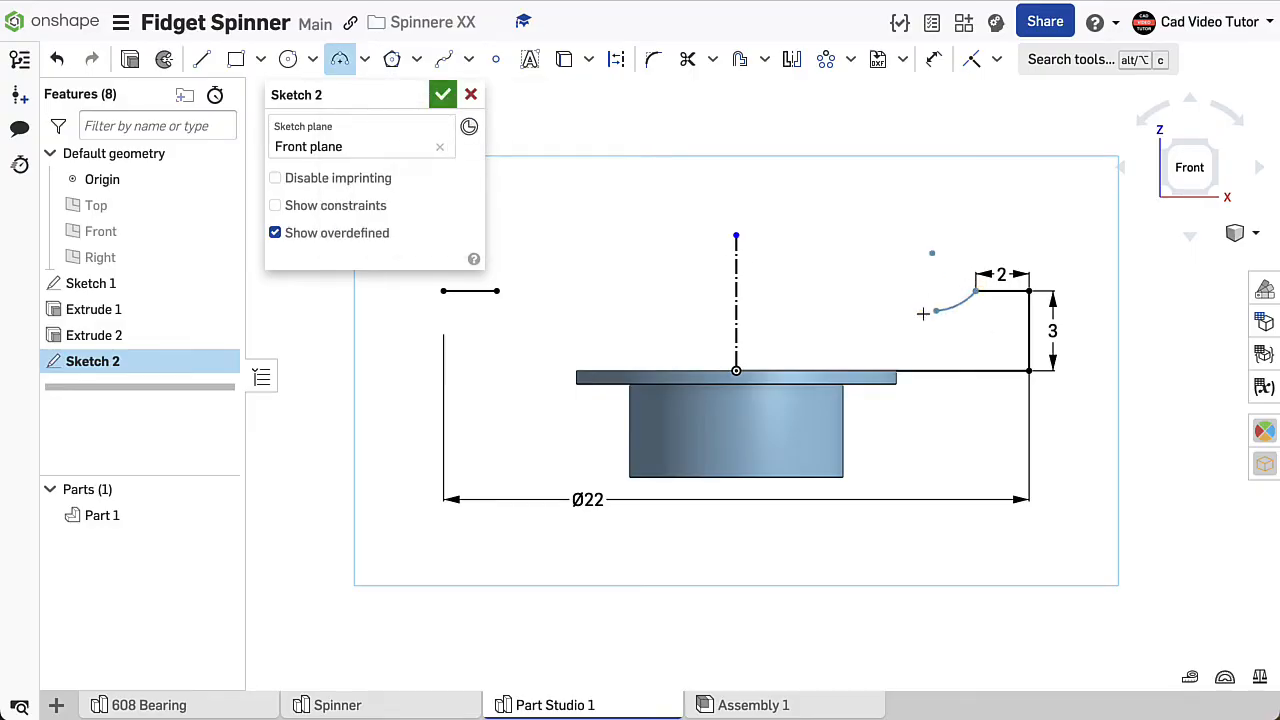
pyautogui.click(497, 291)
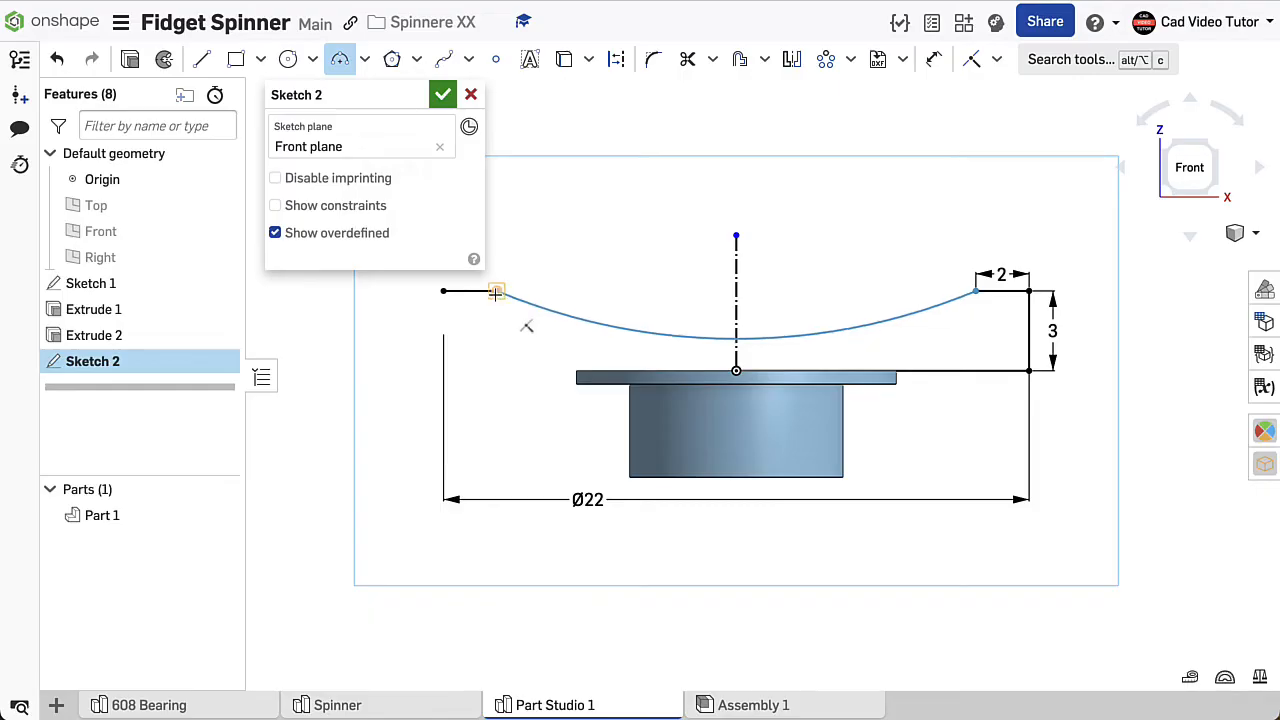
pyautogui.click(622, 329)
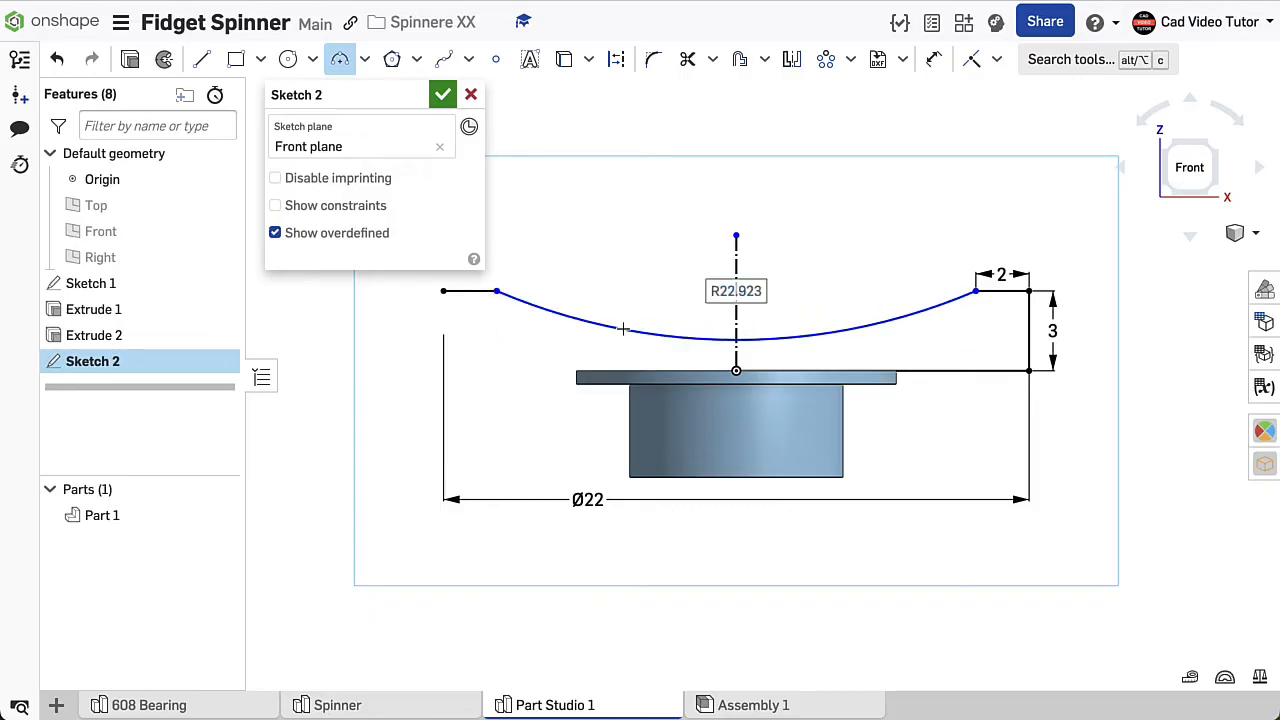
pyautogui.write('28')
pyautogui.press('Return')
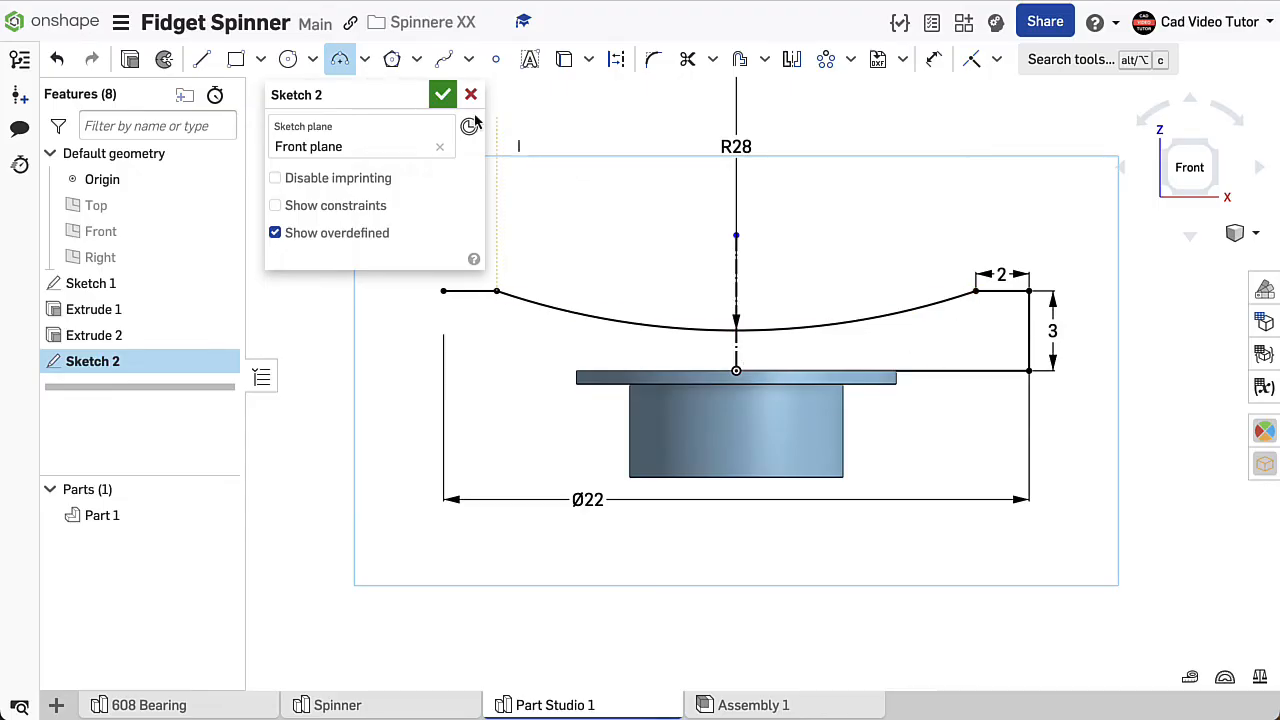
# - Close the right half of the profile with a vertical line from the origin to the arc's midpoint
pyautogui.click(201, 59)
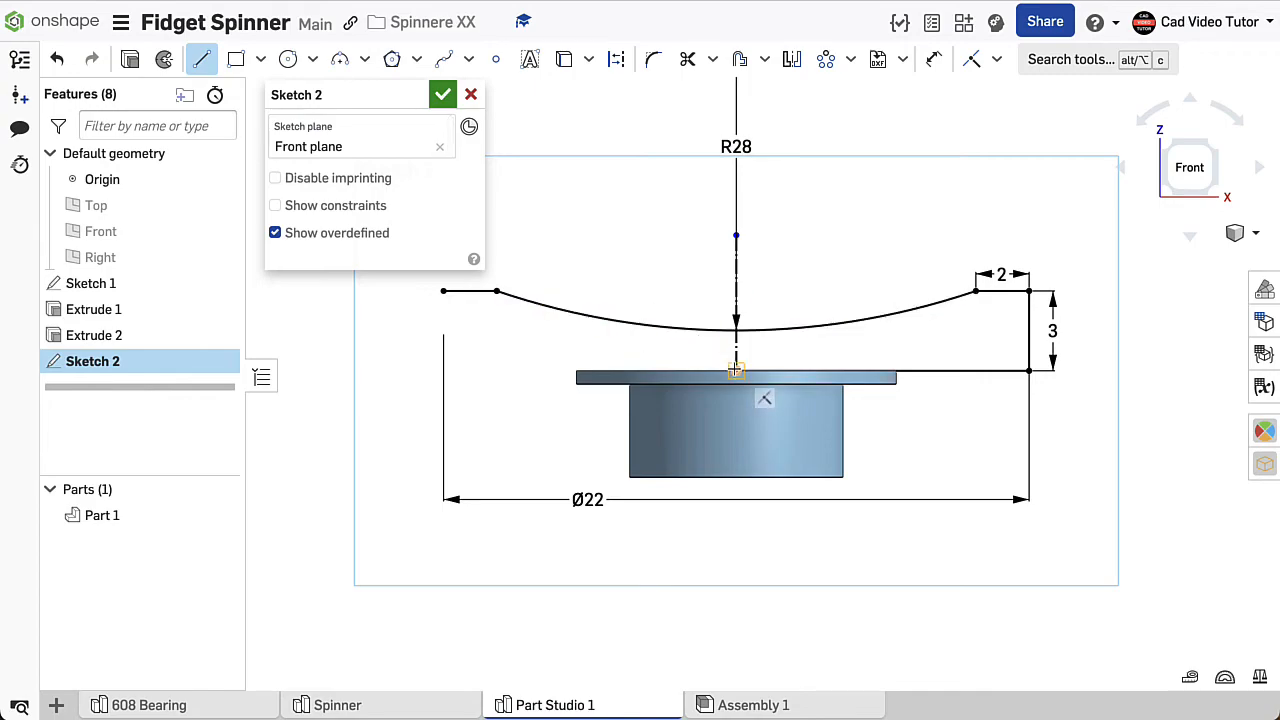
pyautogui.click(736, 372)
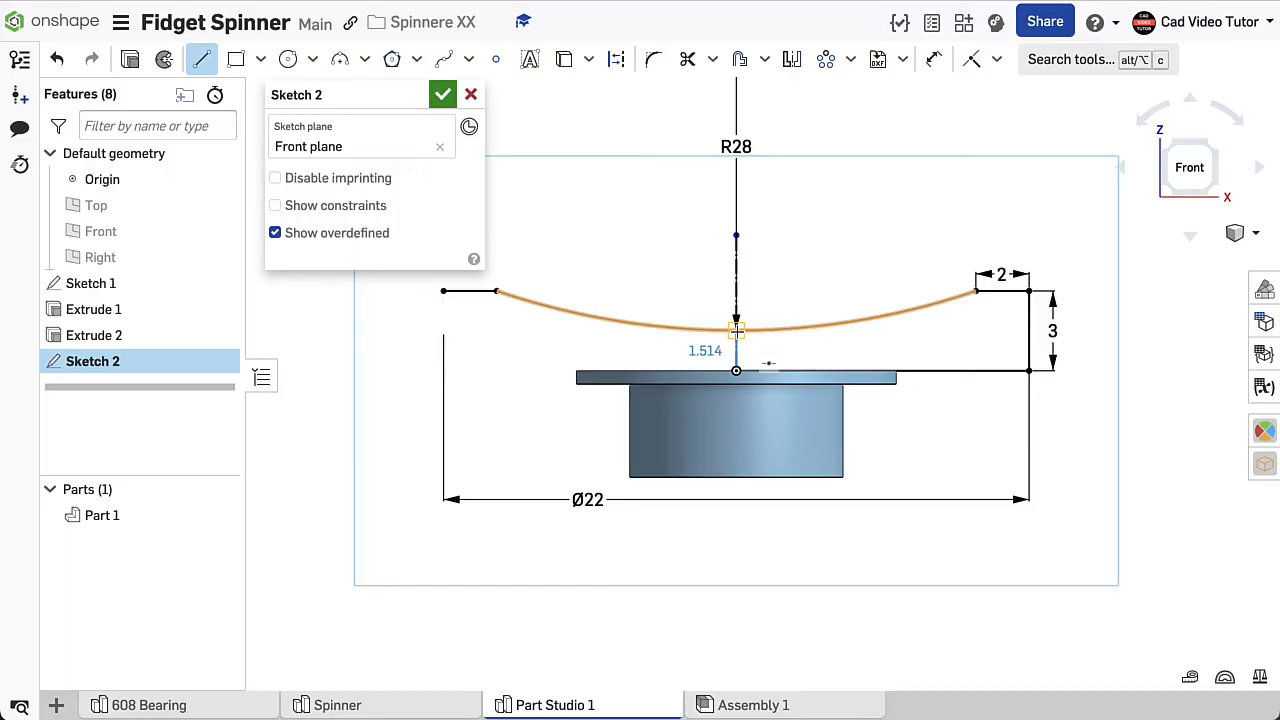
pyautogui.click(736, 330)
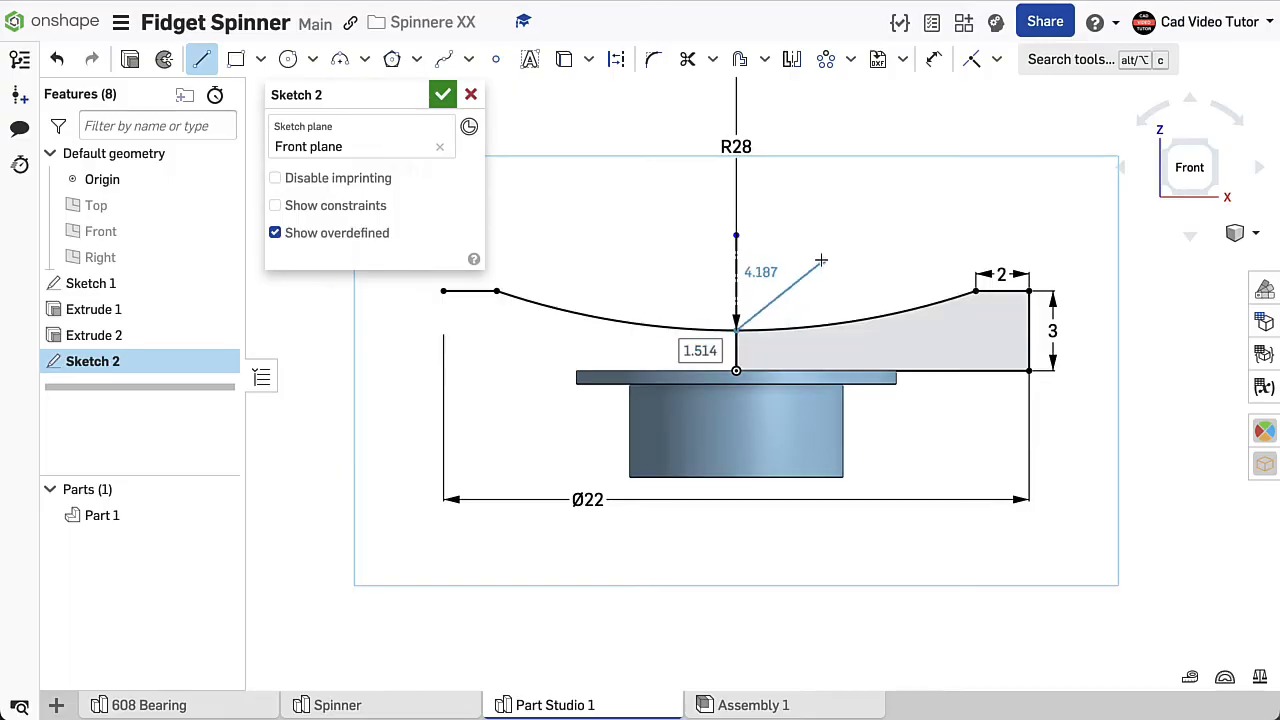
# - Finish the profile sketch and revolve its closed right half fully about the vertical centreline, adding it to Part 1
pyautogui.press('Escape')
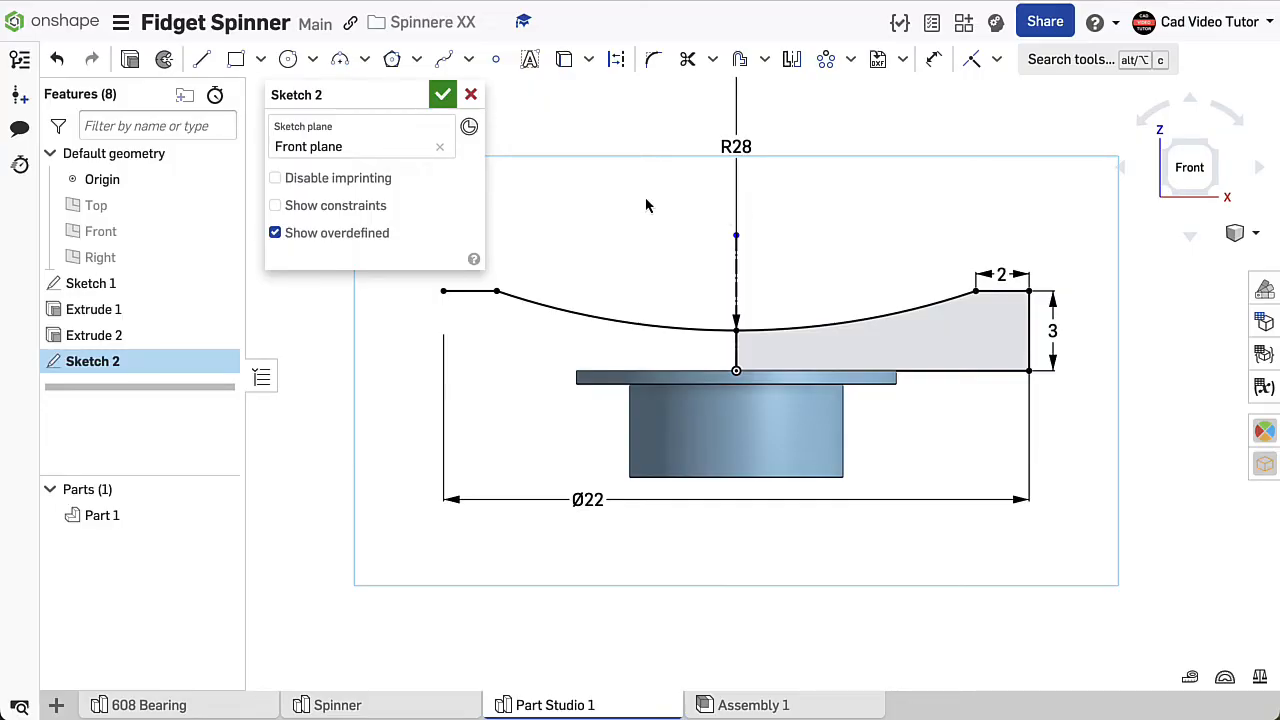
pyautogui.click(441, 100)
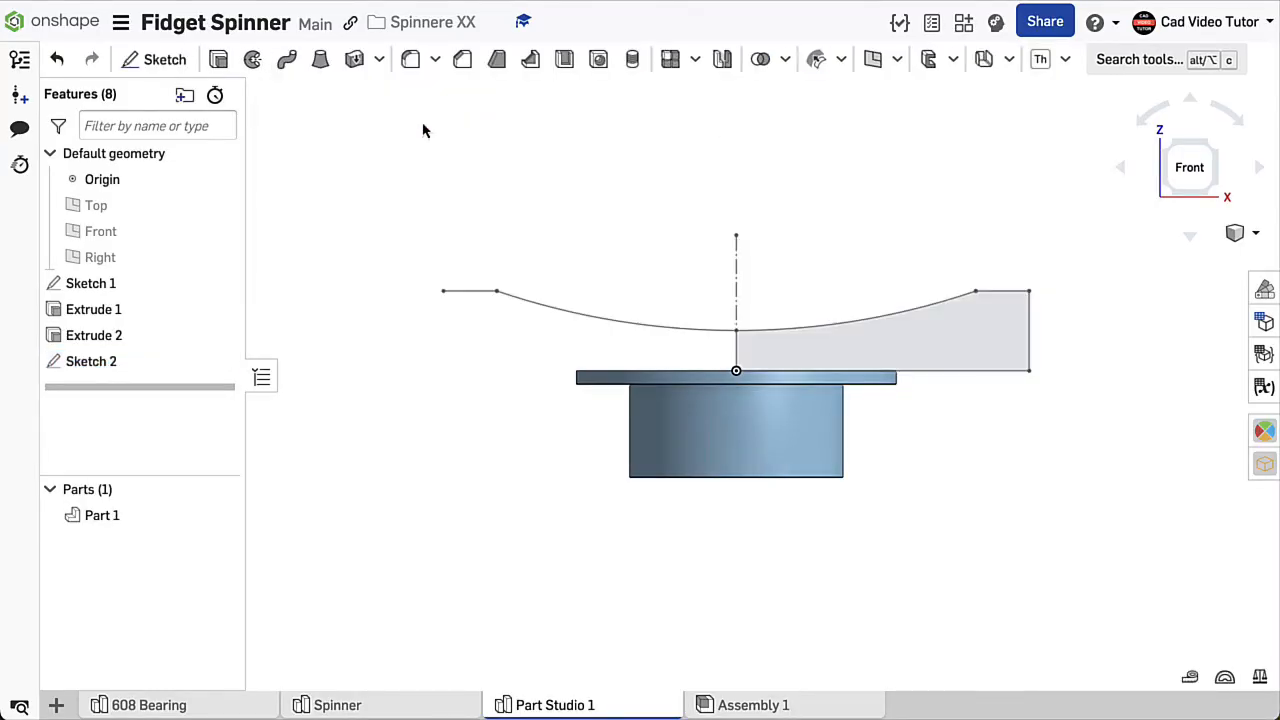
pyautogui.rightClick(424, 127)
pyautogui.click(466, 205)
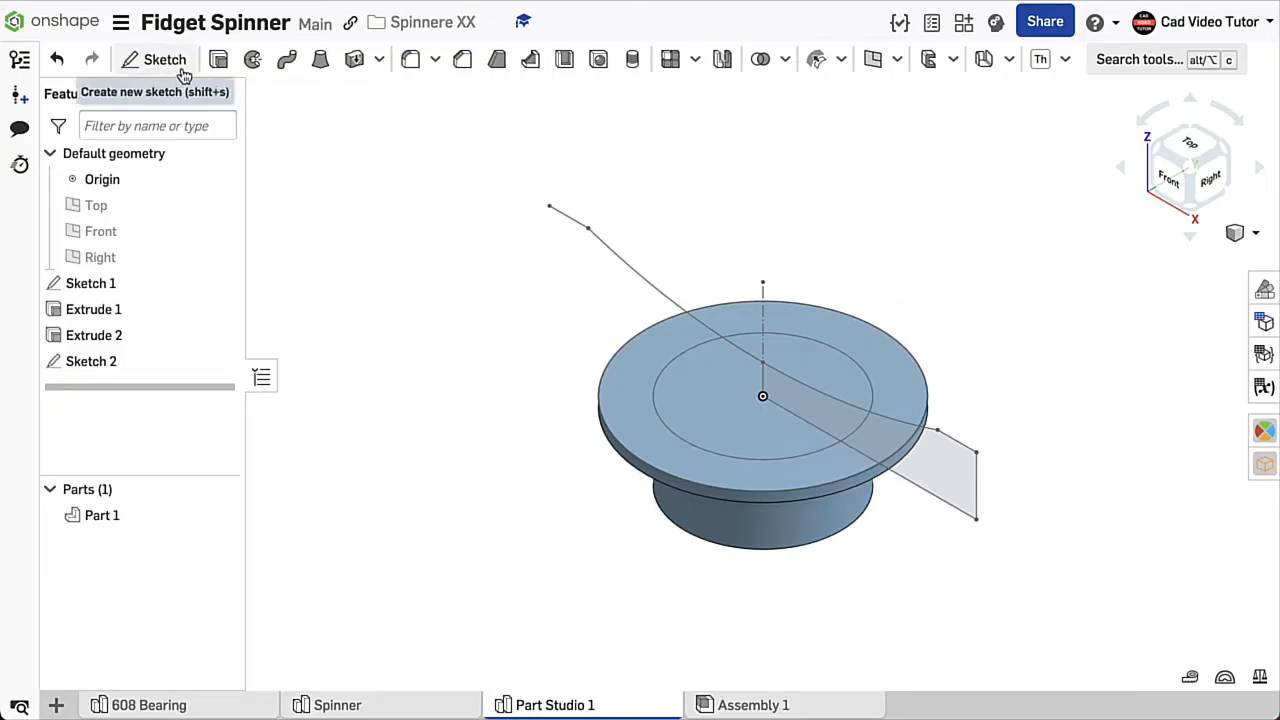
pyautogui.click(253, 62)
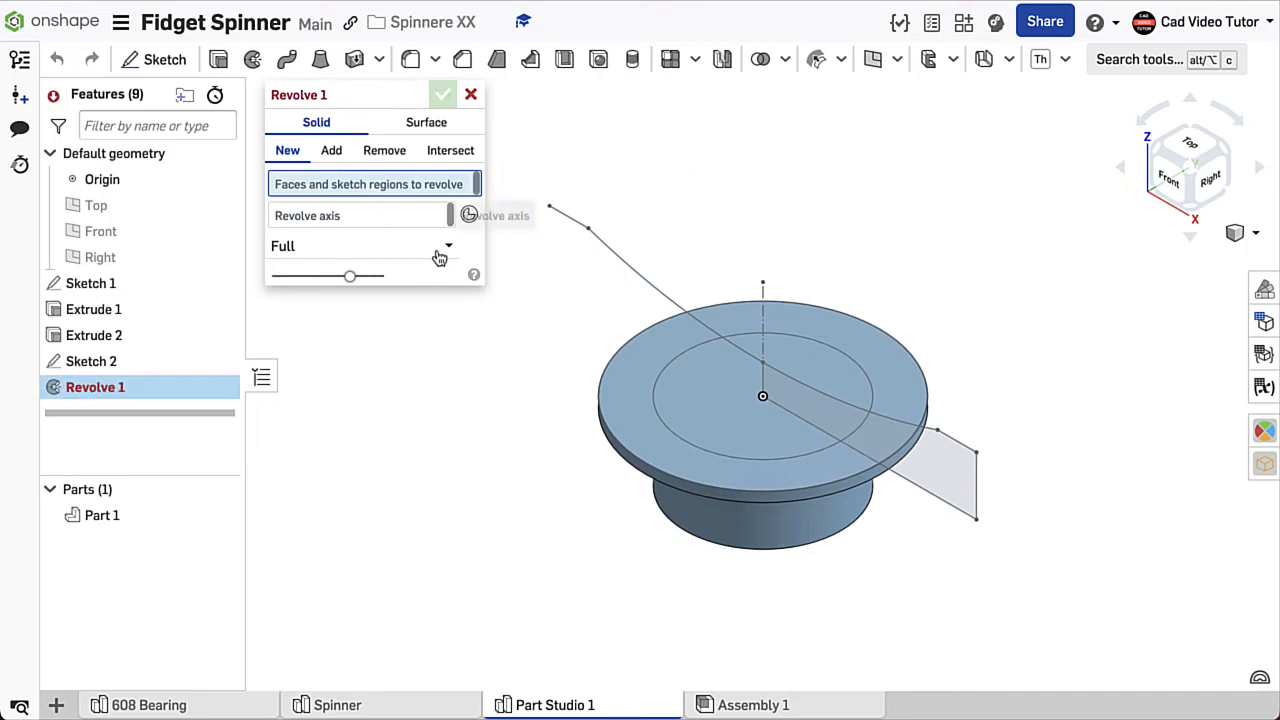
pyautogui.click(332, 151)
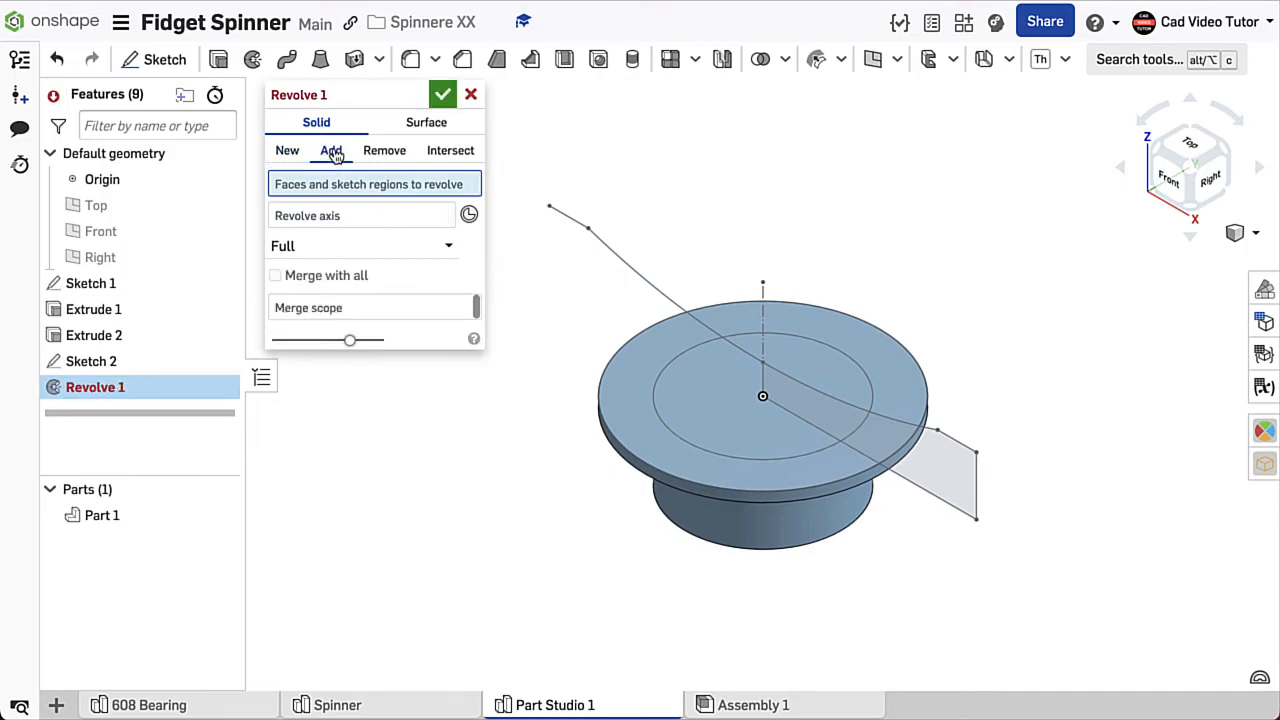
pyautogui.click(923, 465)
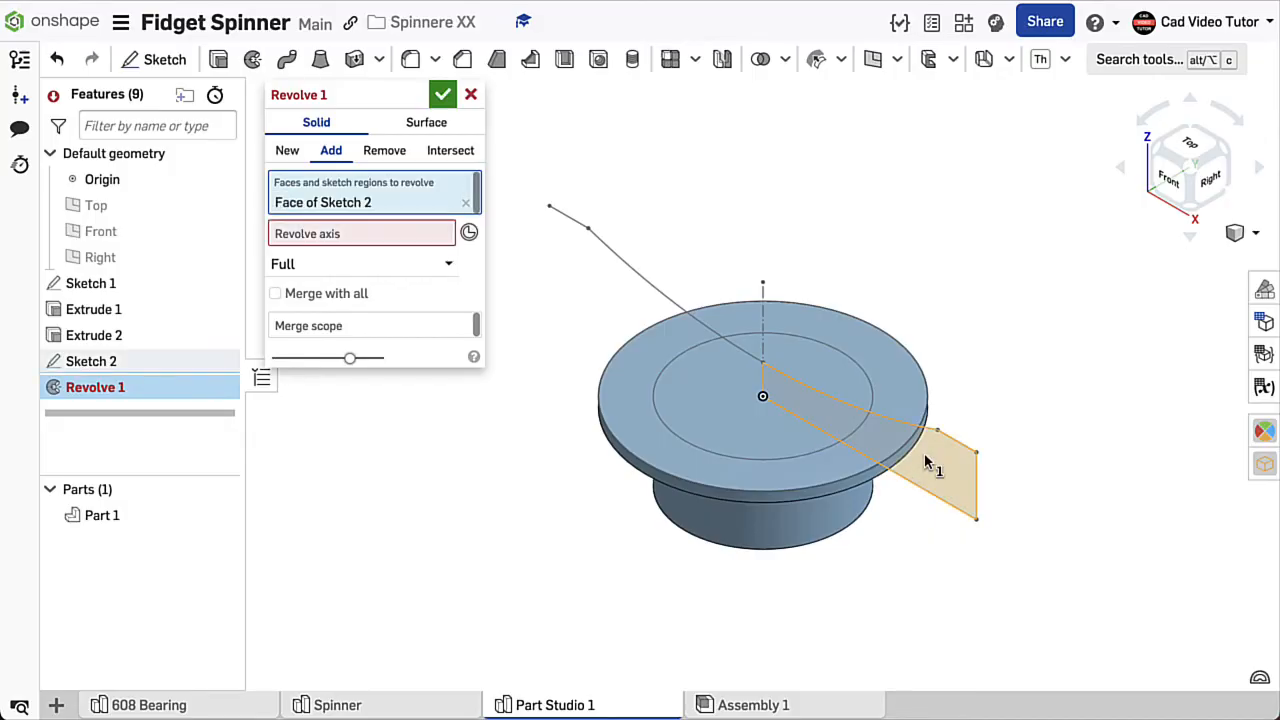
pyautogui.click(408, 234)
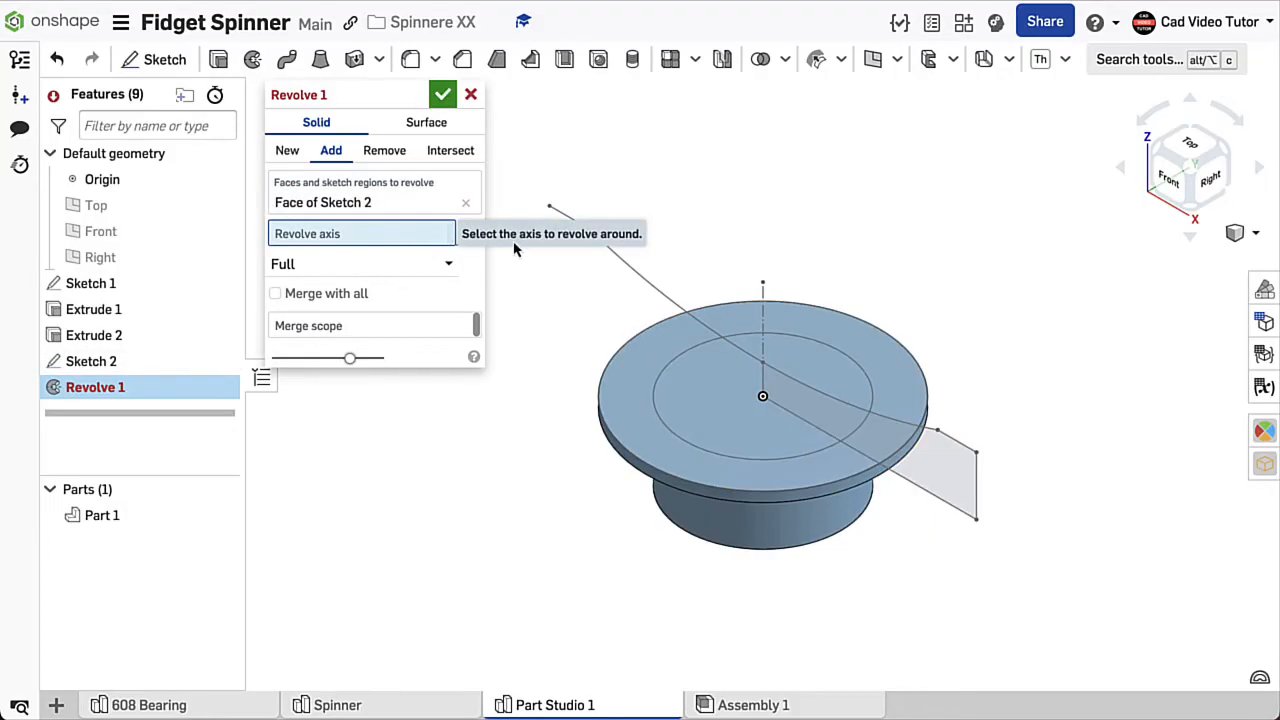
pyautogui.click(763, 300)
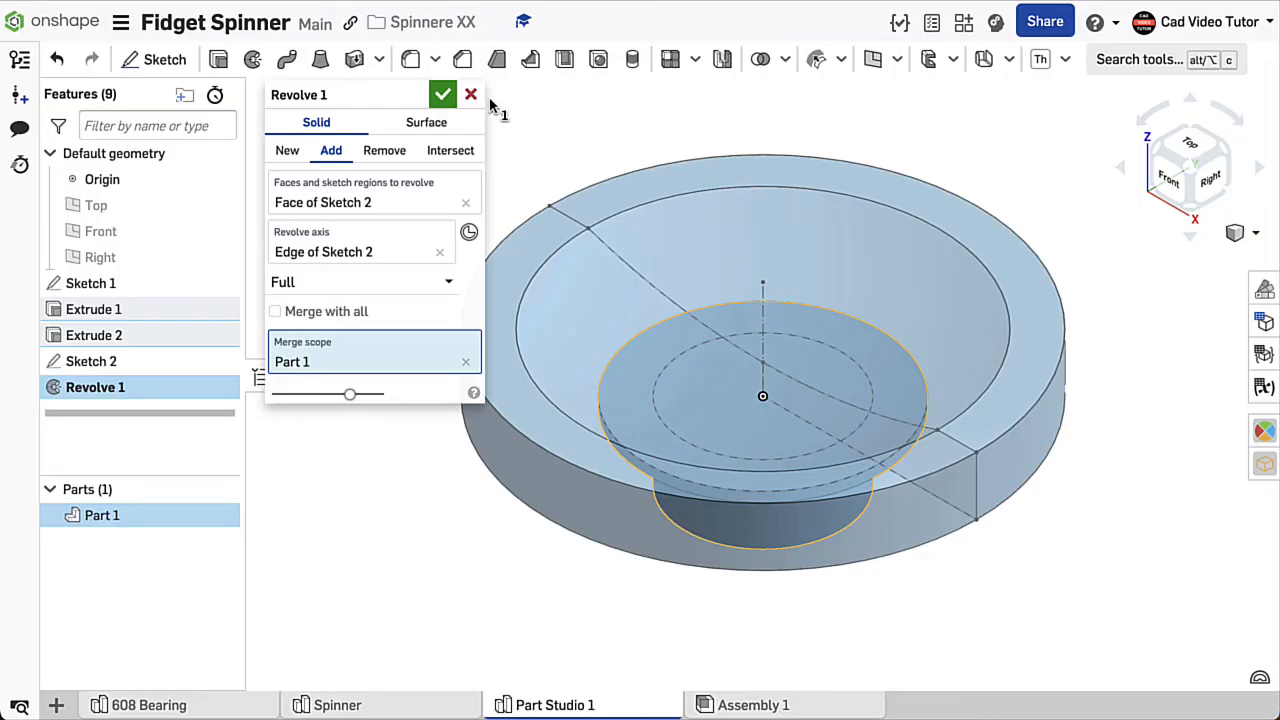
pyautogui.click(443, 95)
# - Fillet the outer top edge of the revolved cap with a 2 mm radius
pyautogui.moveTo(377, 243)
pyautogui.mouseDown(button='right')
pyautogui.moveTo(383, 188)
pyautogui.moveTo(368, 238)
pyautogui.mouseUp(button='right')
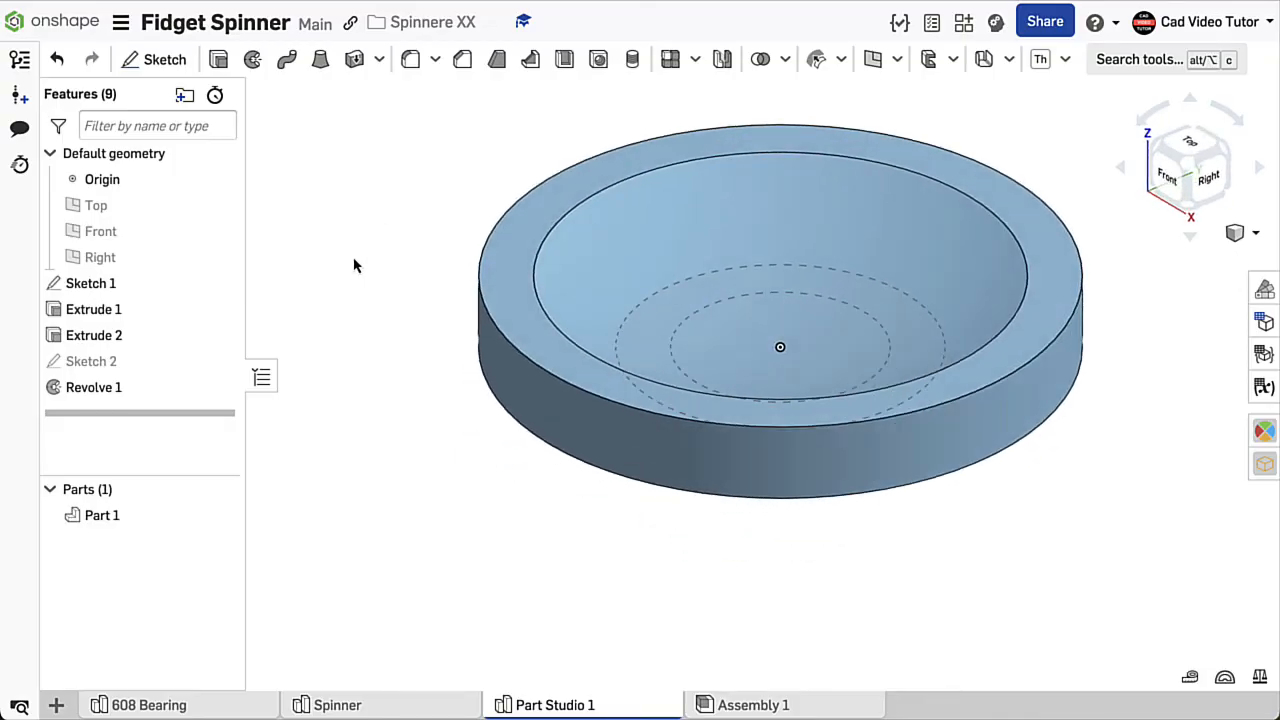
pyautogui.click(411, 61)
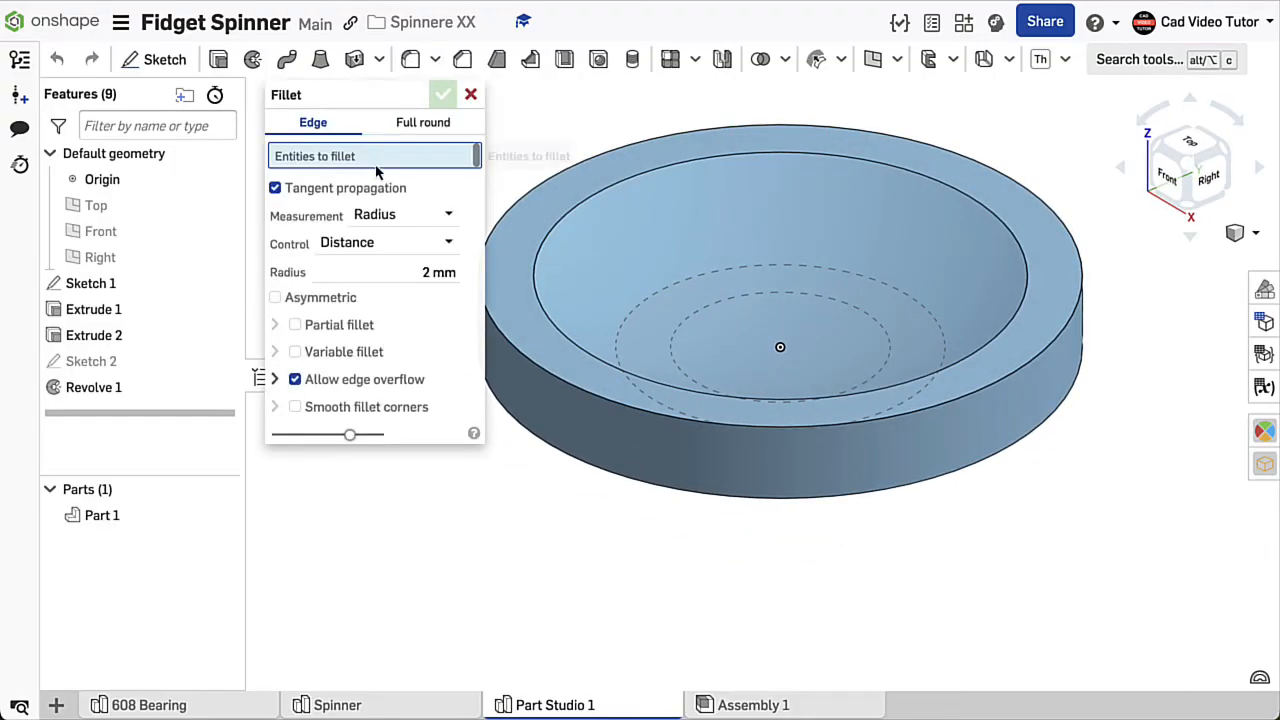
pyautogui.click(372, 271)
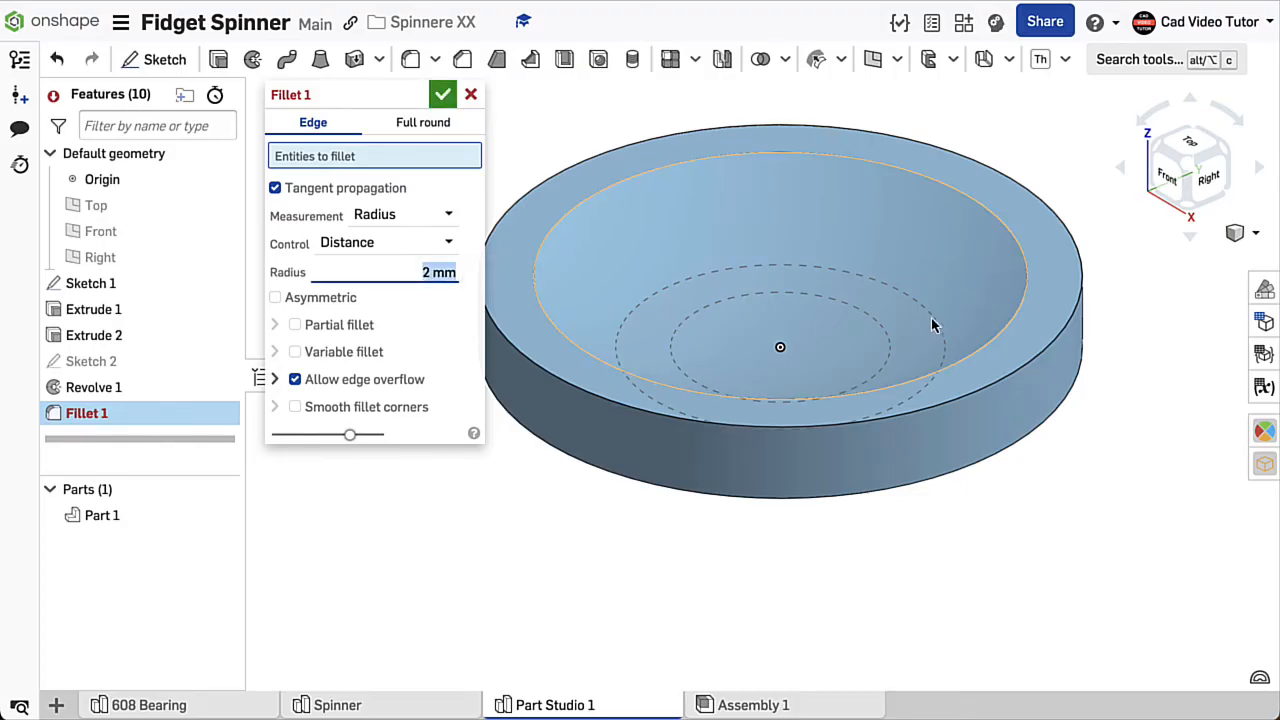
pyautogui.click(1084, 300)
pyautogui.moveTo(1163, 335); pyautogui.dragTo(1090, 350, button='right')
pyautogui.click(443, 96)
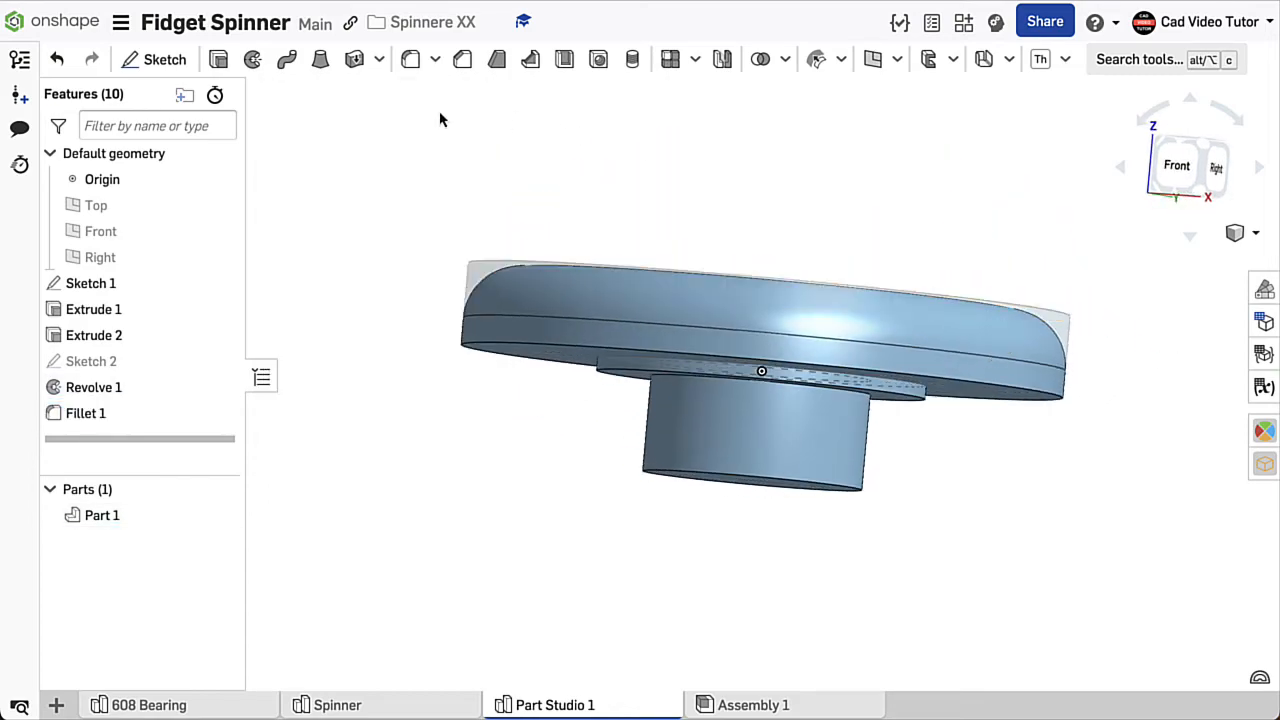
pyautogui.hotkey('shift', '7')
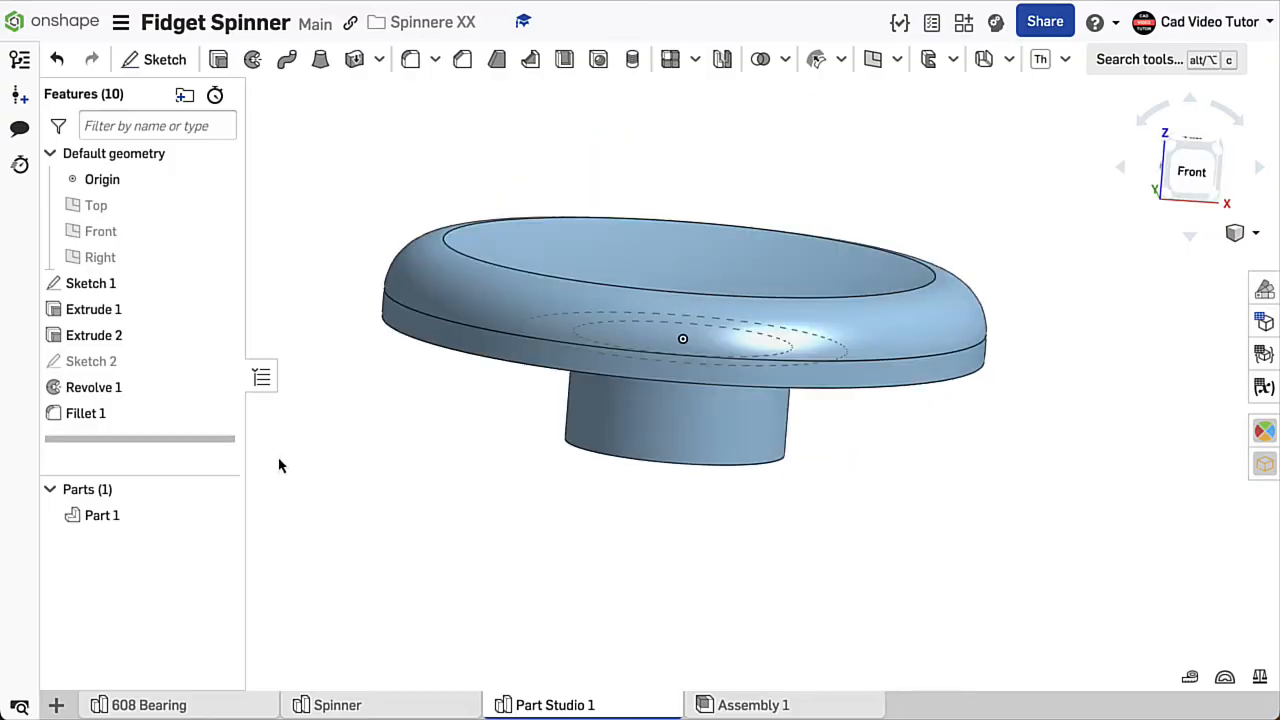
# - Rename both the finished part and its Part Studio as Hub
pyautogui.rightClick(163, 523)
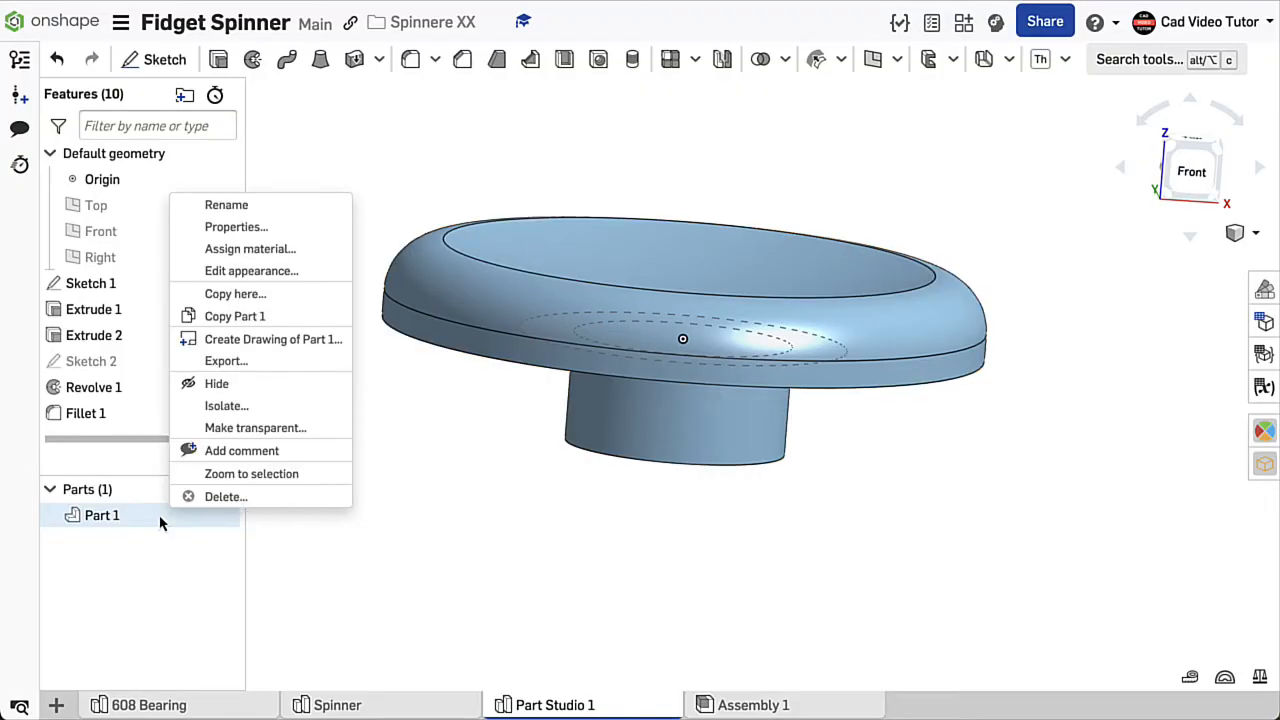
pyautogui.click(222, 205)
pyautogui.write('H')
pyautogui.press('Return')
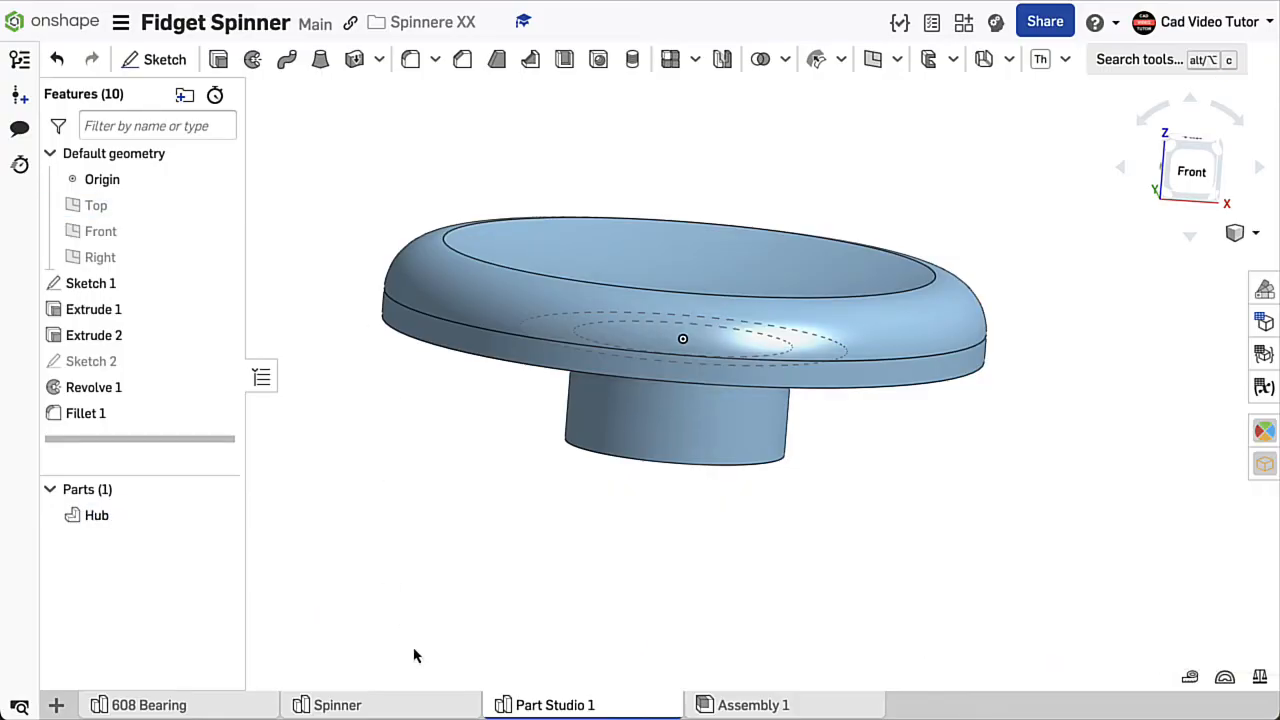
pyautogui.rightClick(546, 708)
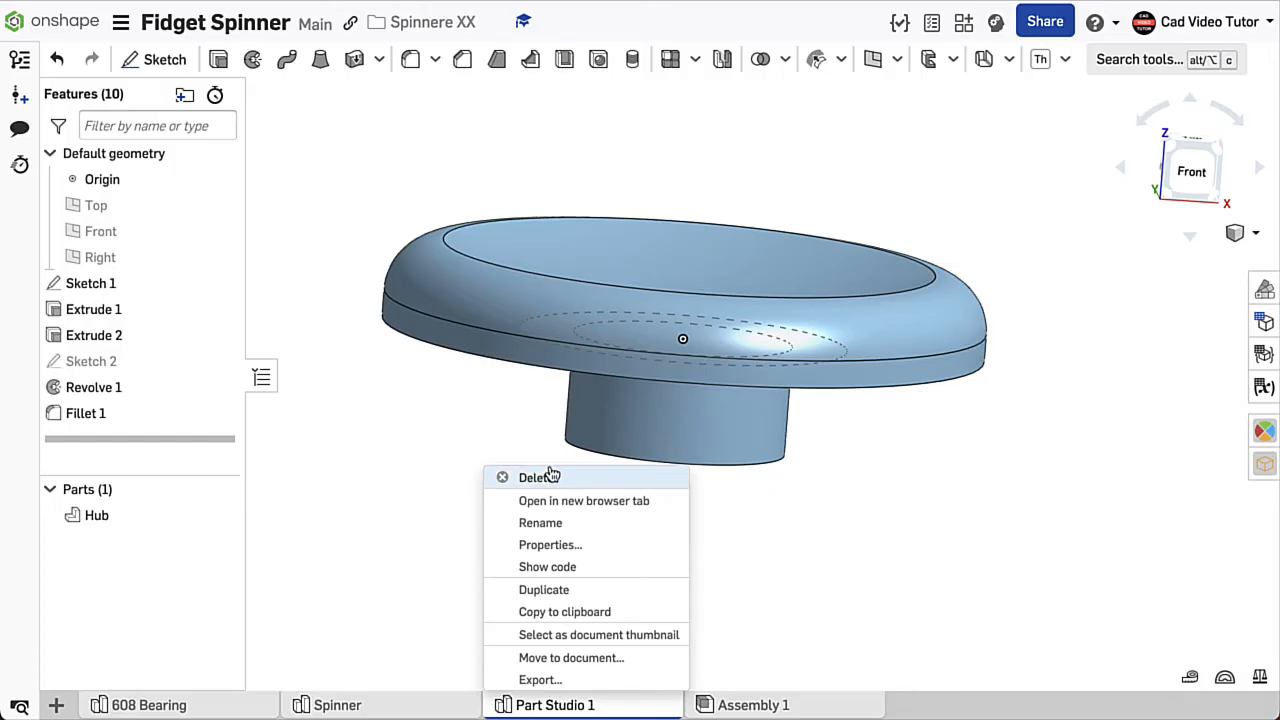
pyautogui.click(541, 523)
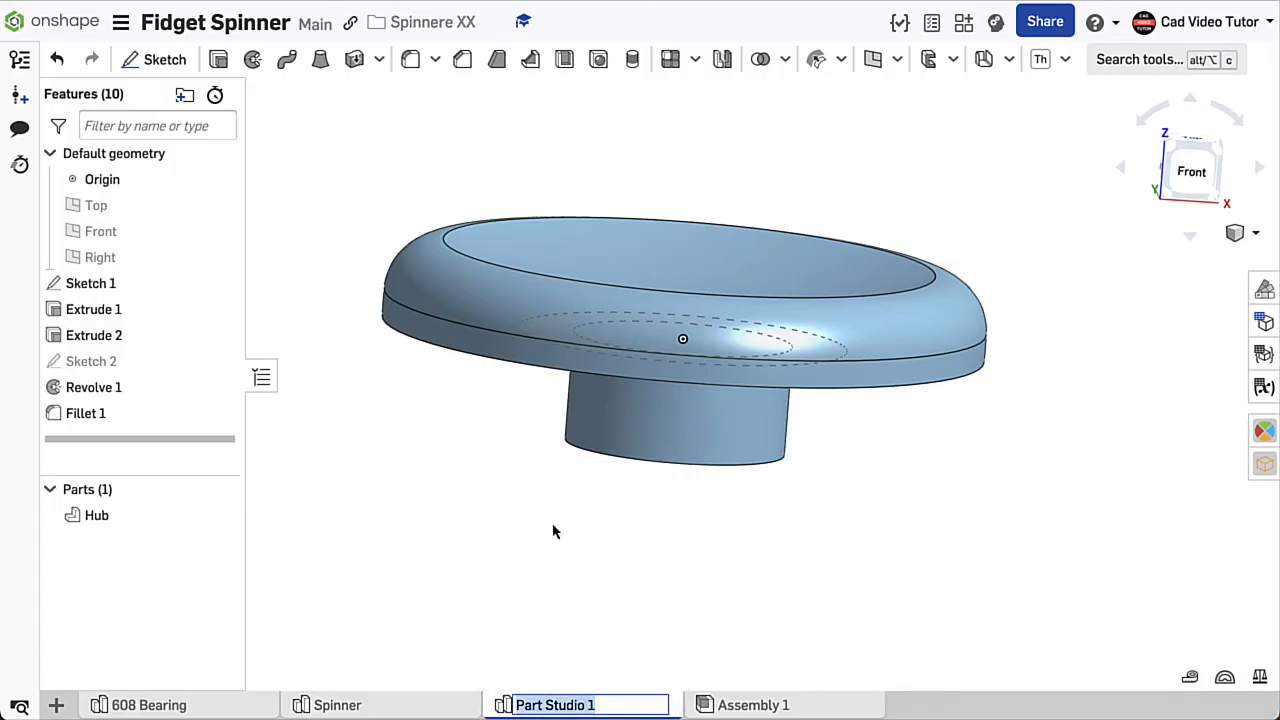
pyautogui.write('Hub')
pyautogui.press('Return')
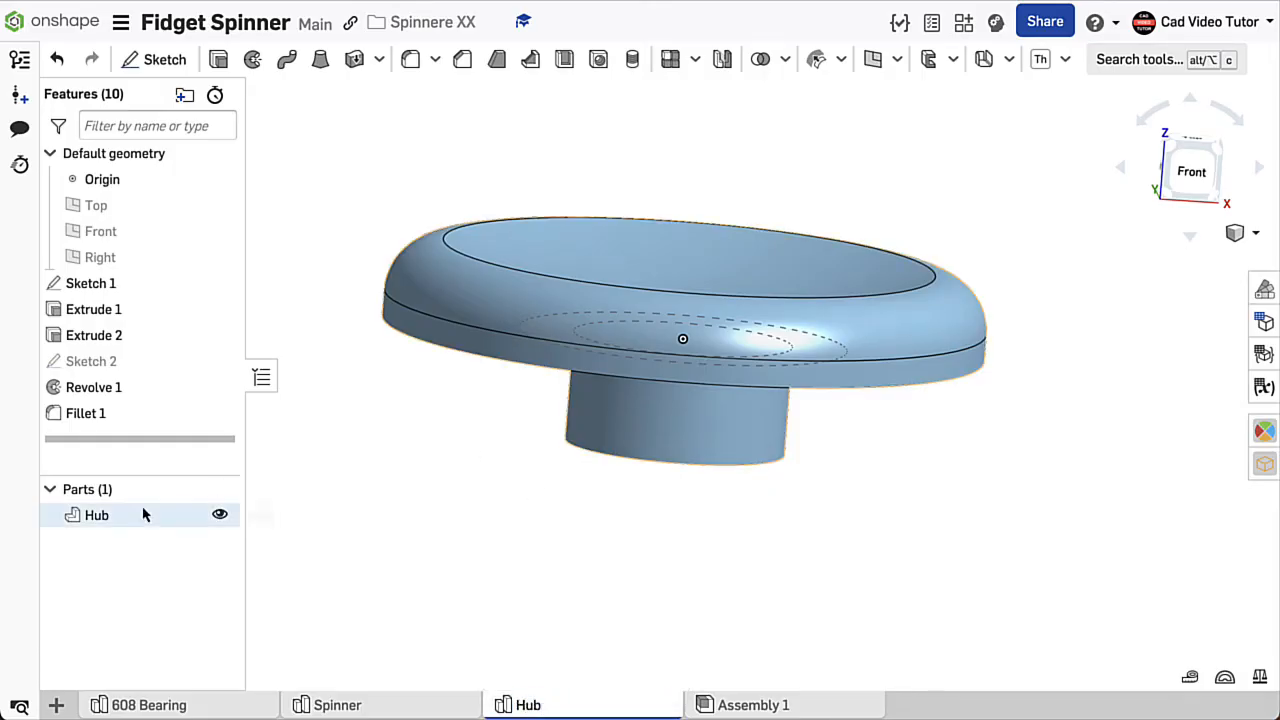
# - Change the Hub part's appearance to dark blue, colour 3B61B4
pyautogui.rightClick(138, 519)
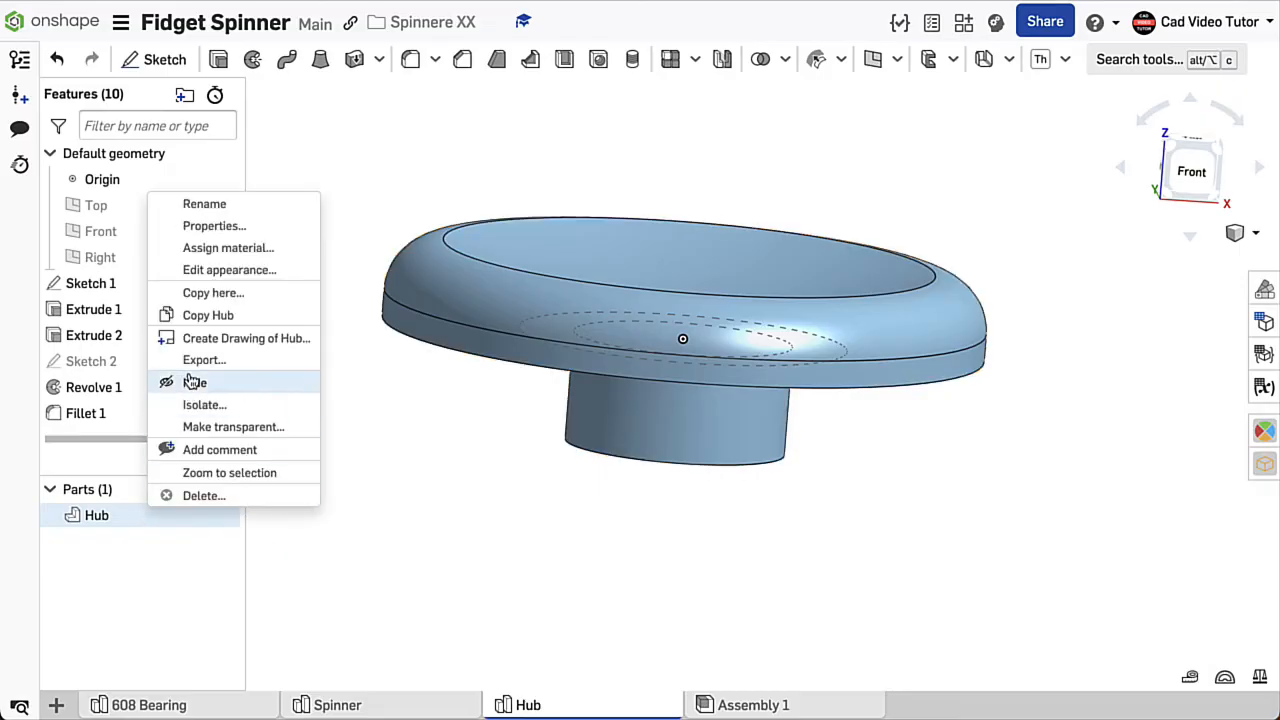
pyautogui.click(195, 273)
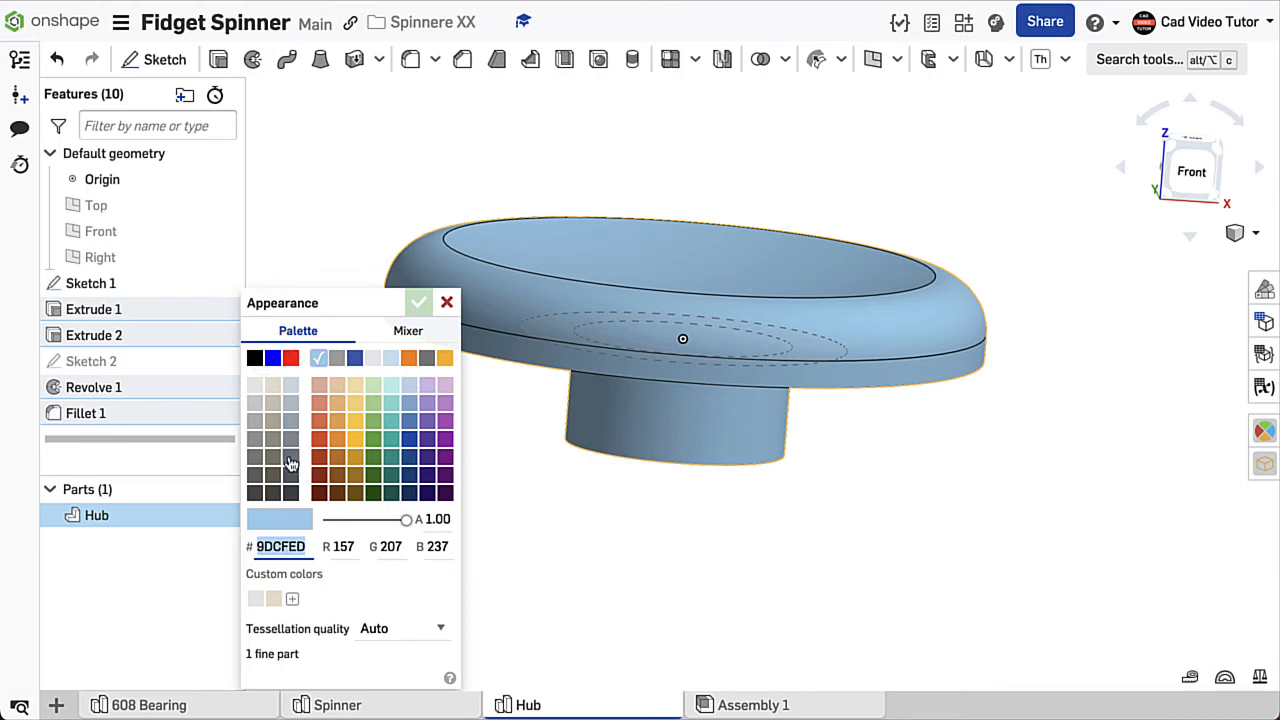
pyautogui.click(355, 359)
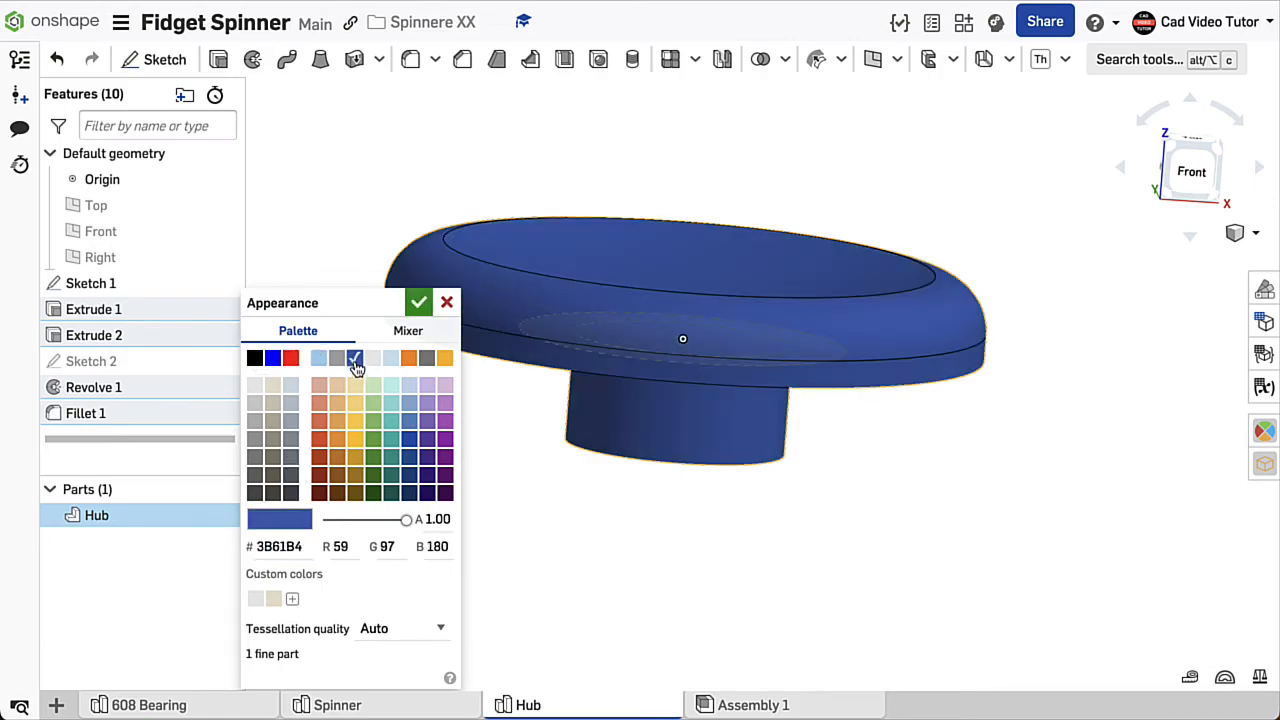
pyautogui.click(418, 302)
pyautogui.press('p')
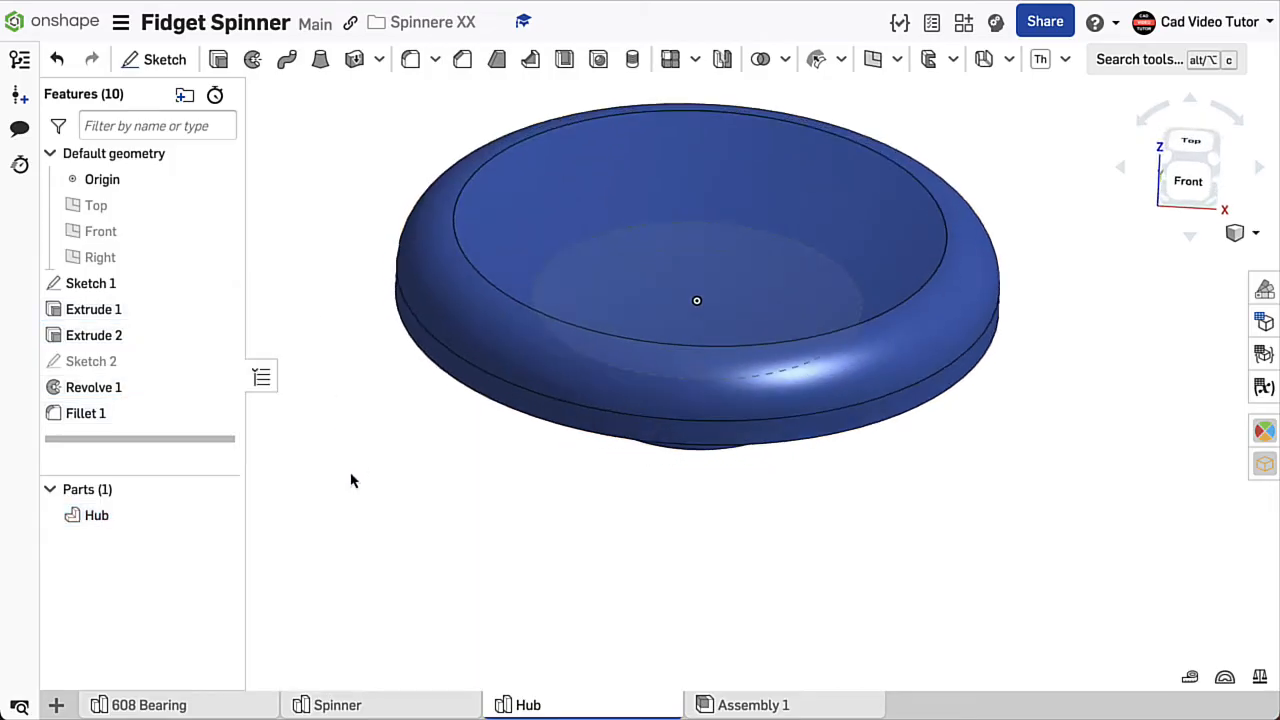
pyautogui.moveTo(322, 426)
pyautogui.mouseDown(button='right')
pyautogui.moveTo(337, 371)
pyautogui.moveTo(322, 419)
pyautogui.mouseUp(button='right')
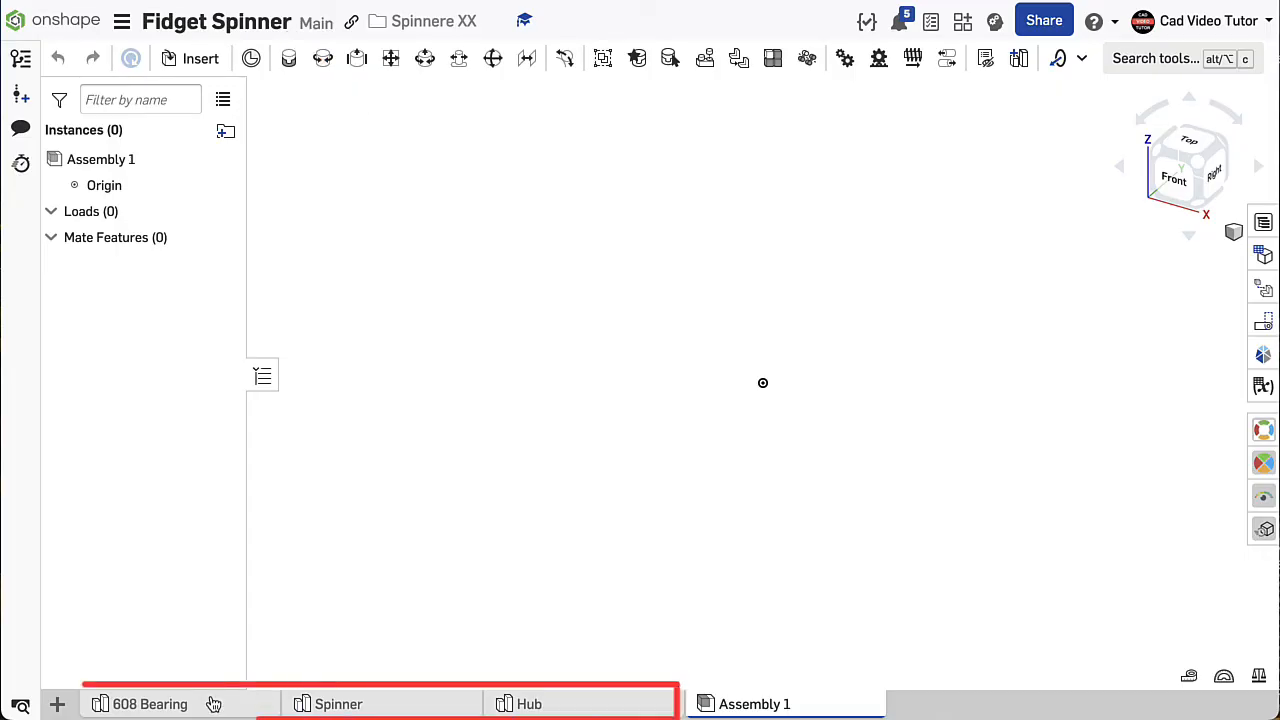
pyautogui.moveTo(213, 704)
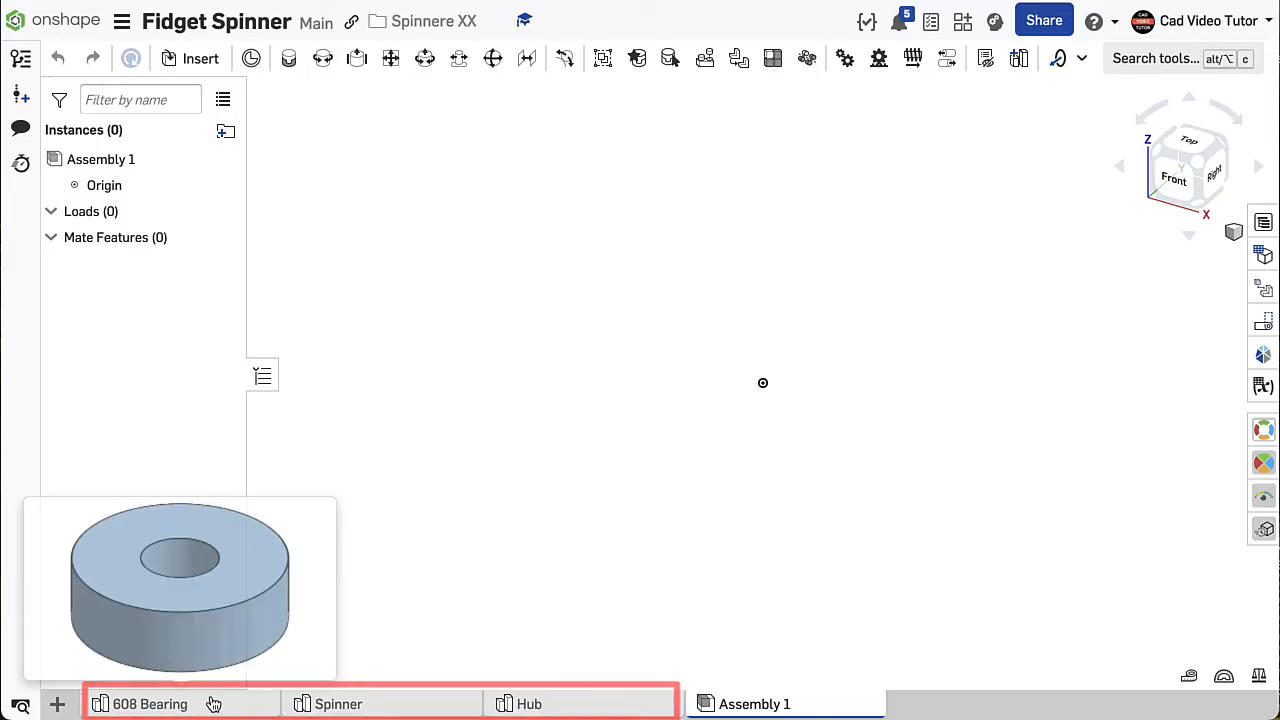
pyautogui.moveTo(371, 711)
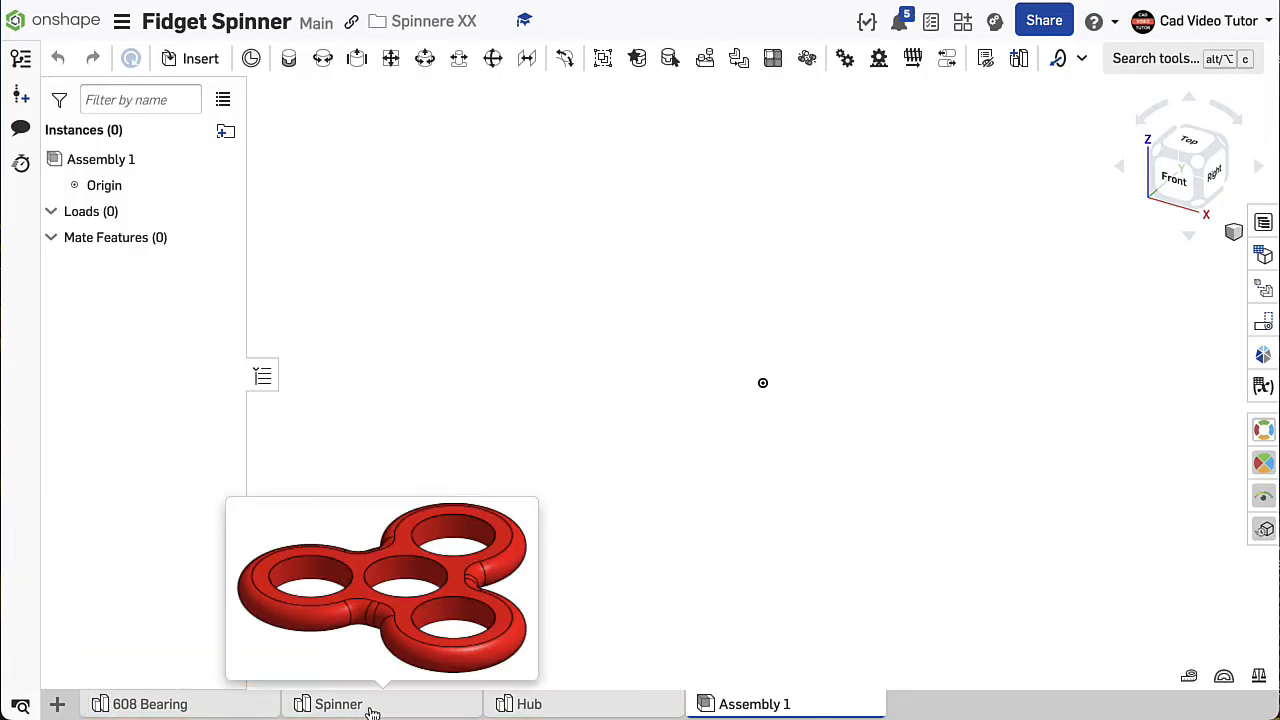
pyautogui.moveTo(563, 711)
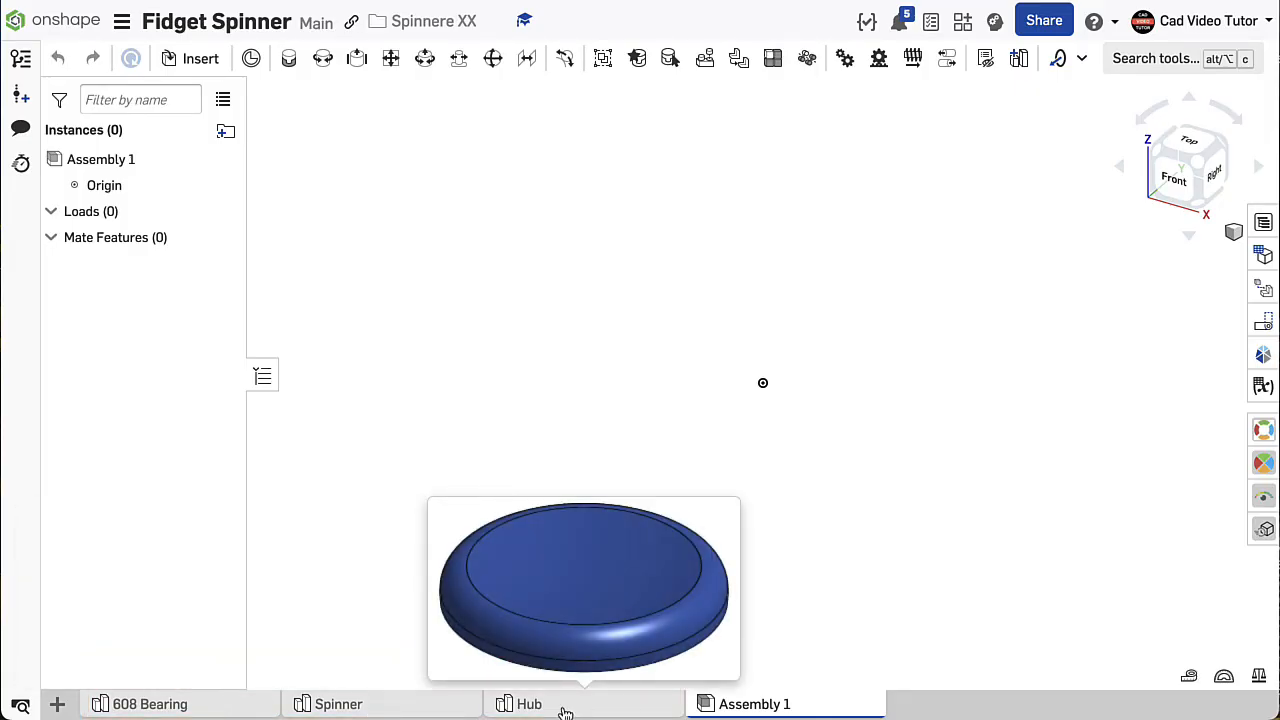
pyautogui.moveTo(792, 709)
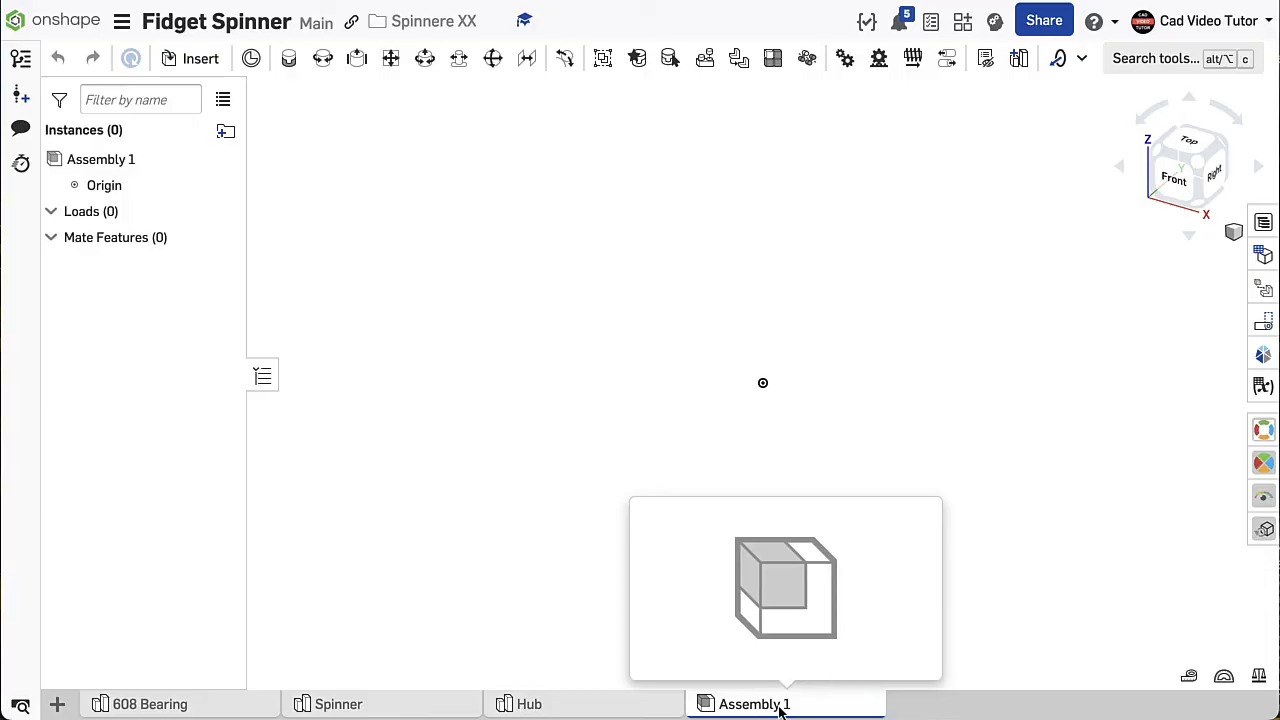
pyautogui.click(57, 705)
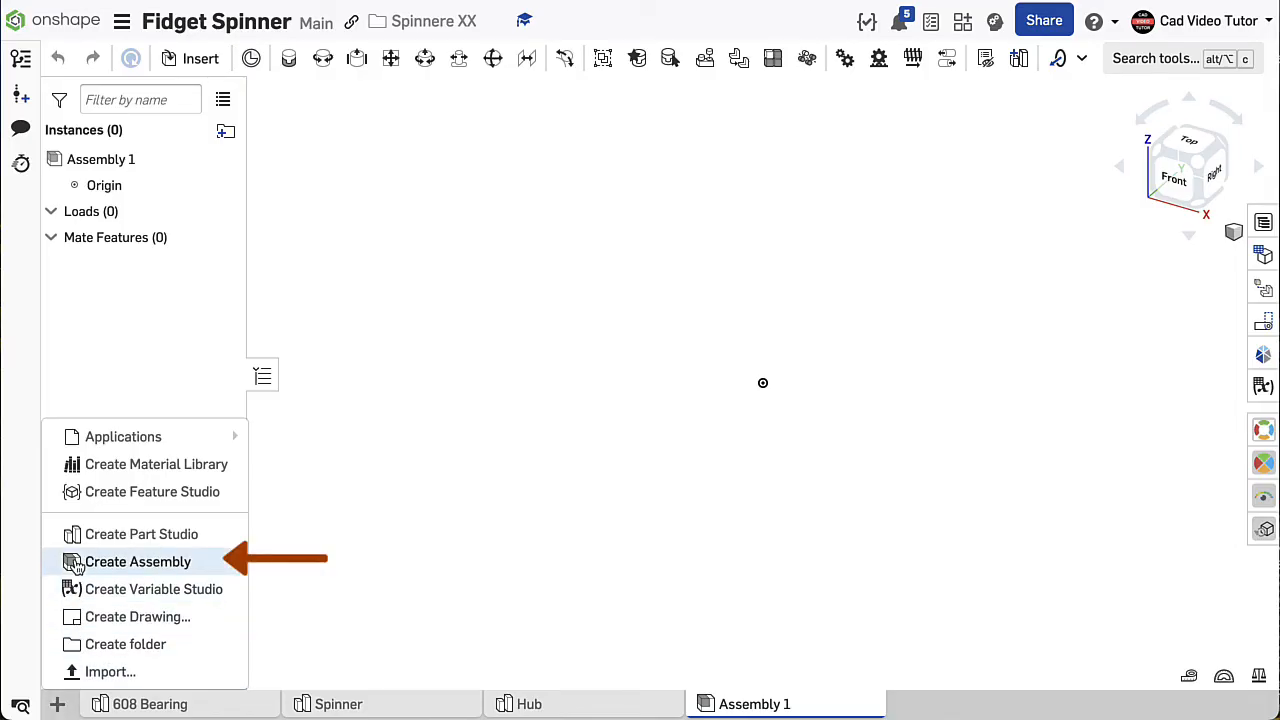
pyautogui.click(597, 561)
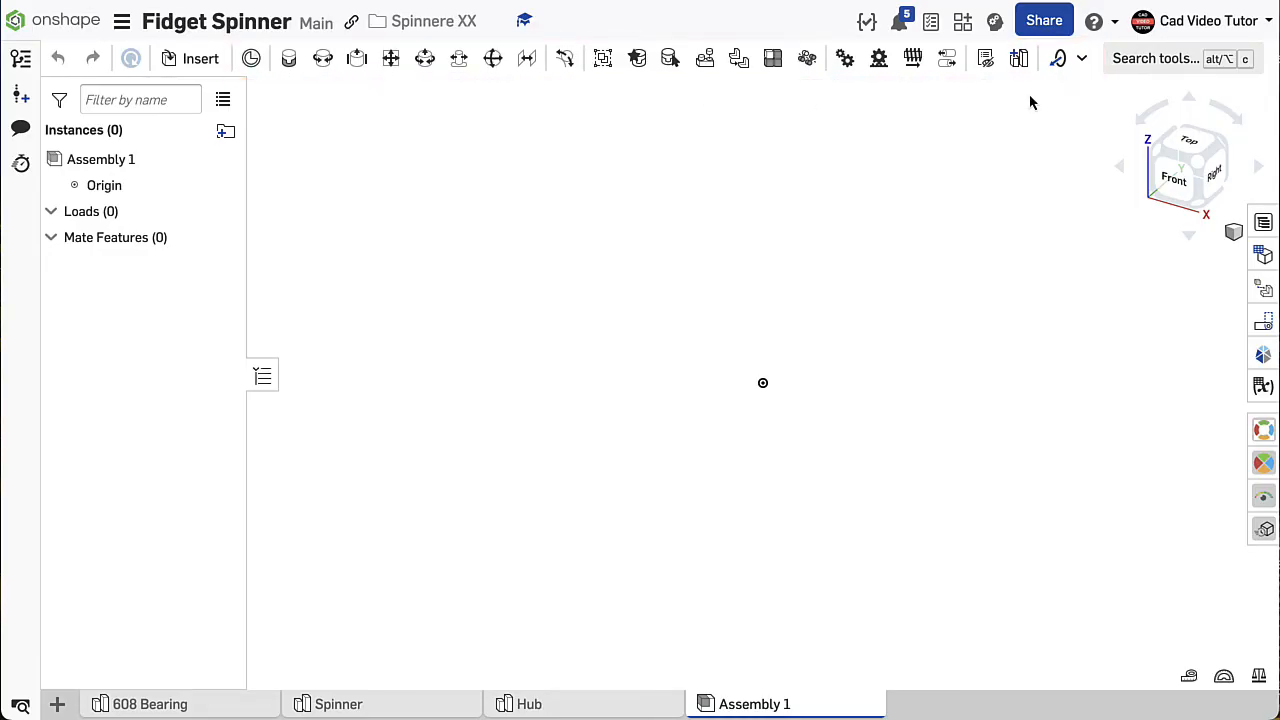
# - Insert one 608 Bearing into Assembly 1 away from the origin and move it freely to a new position
pyautogui.click(200, 59)
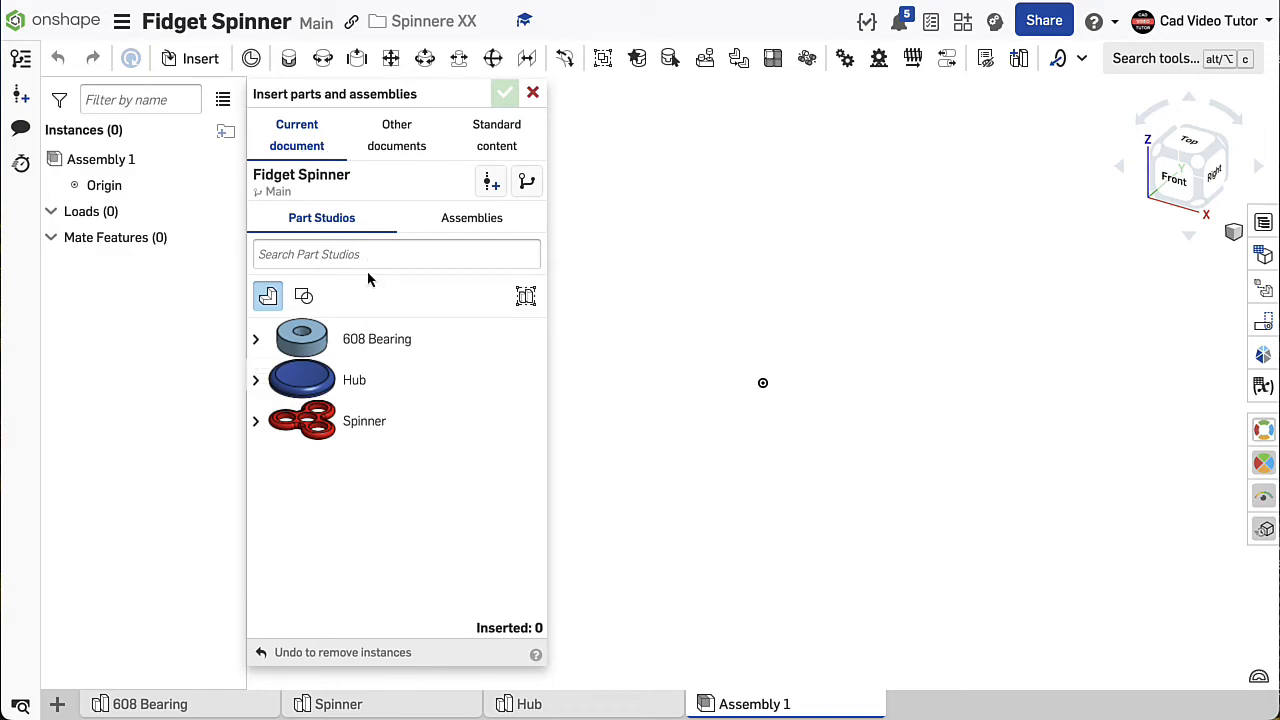
pyautogui.click(256, 340)
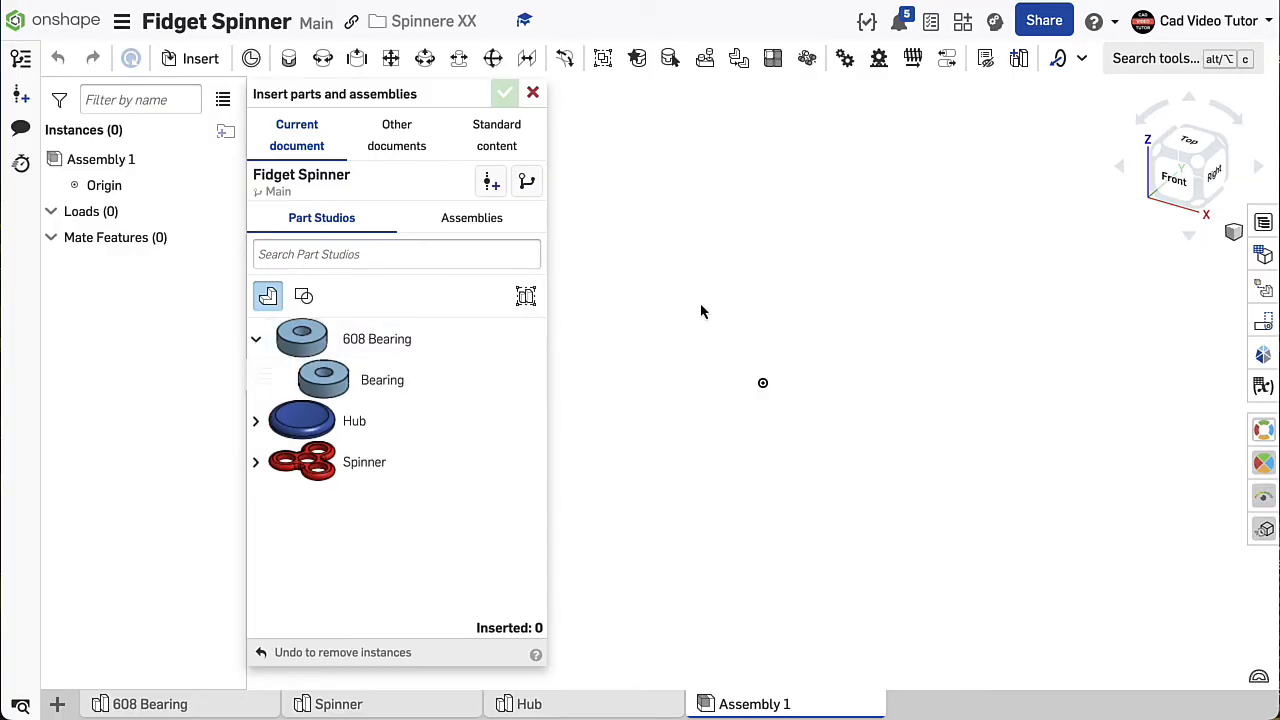
pyautogui.click(256, 340)
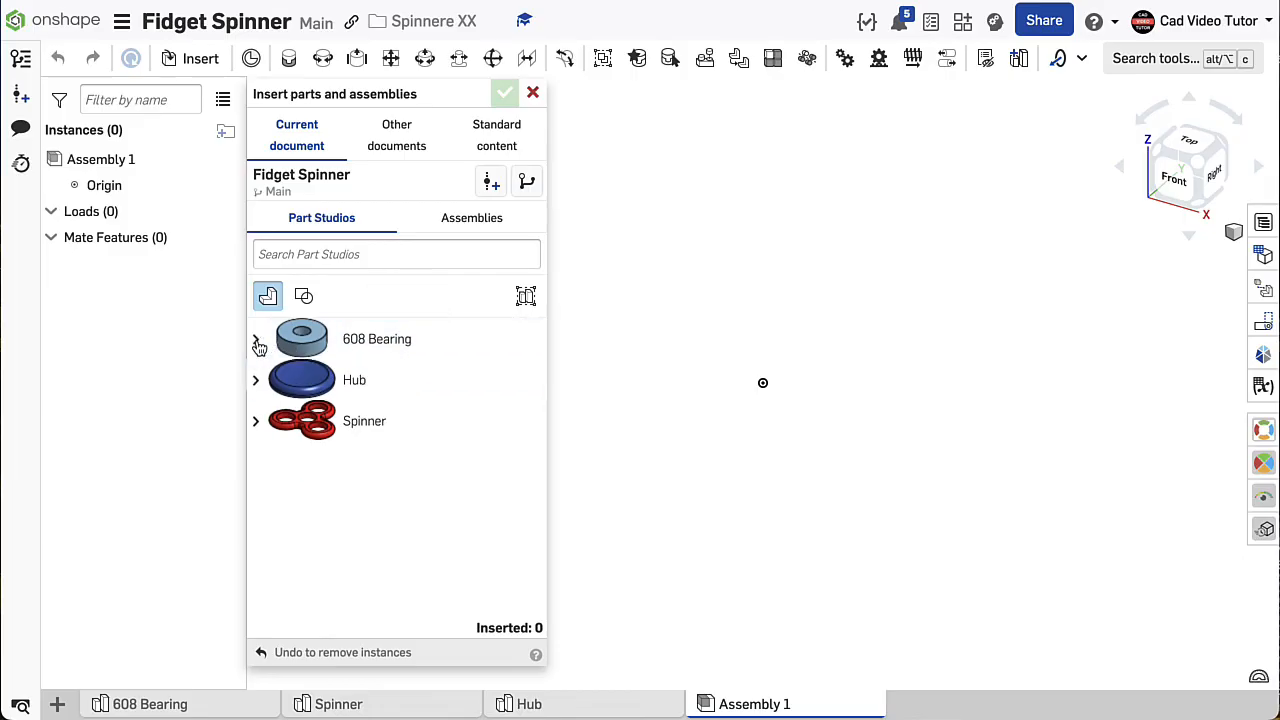
pyautogui.click(257, 389)
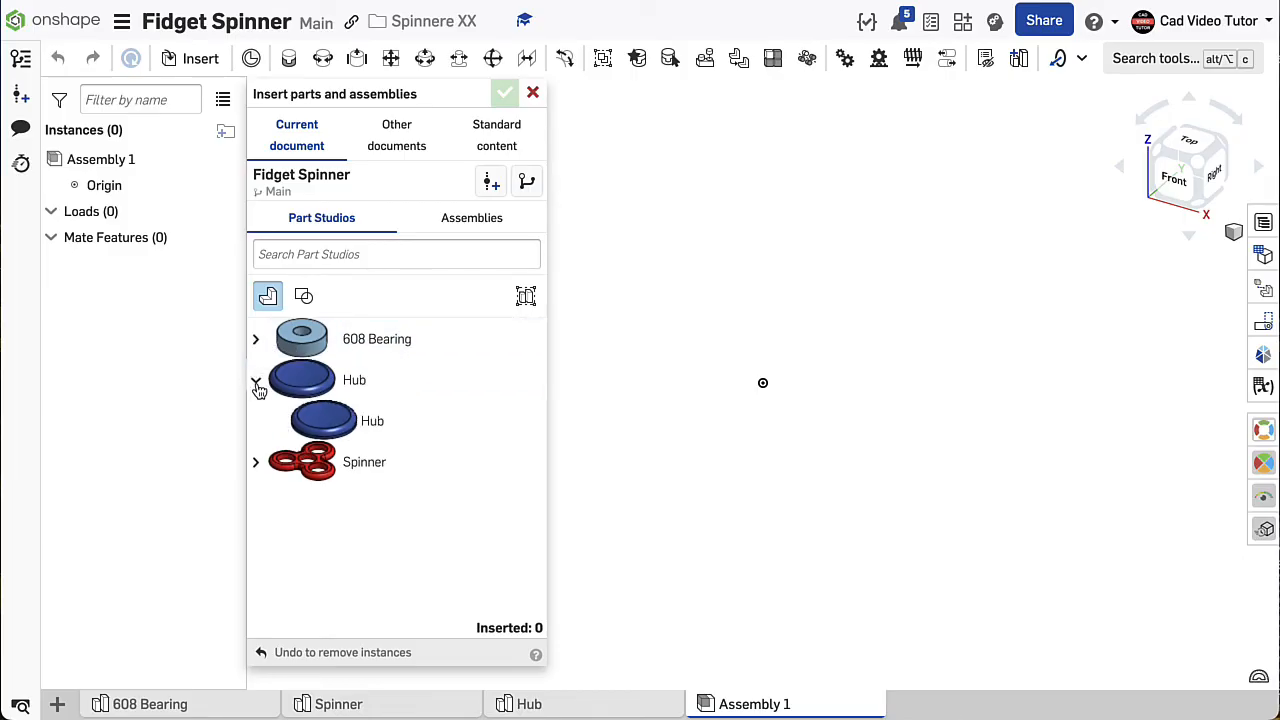
pyautogui.click(259, 389)
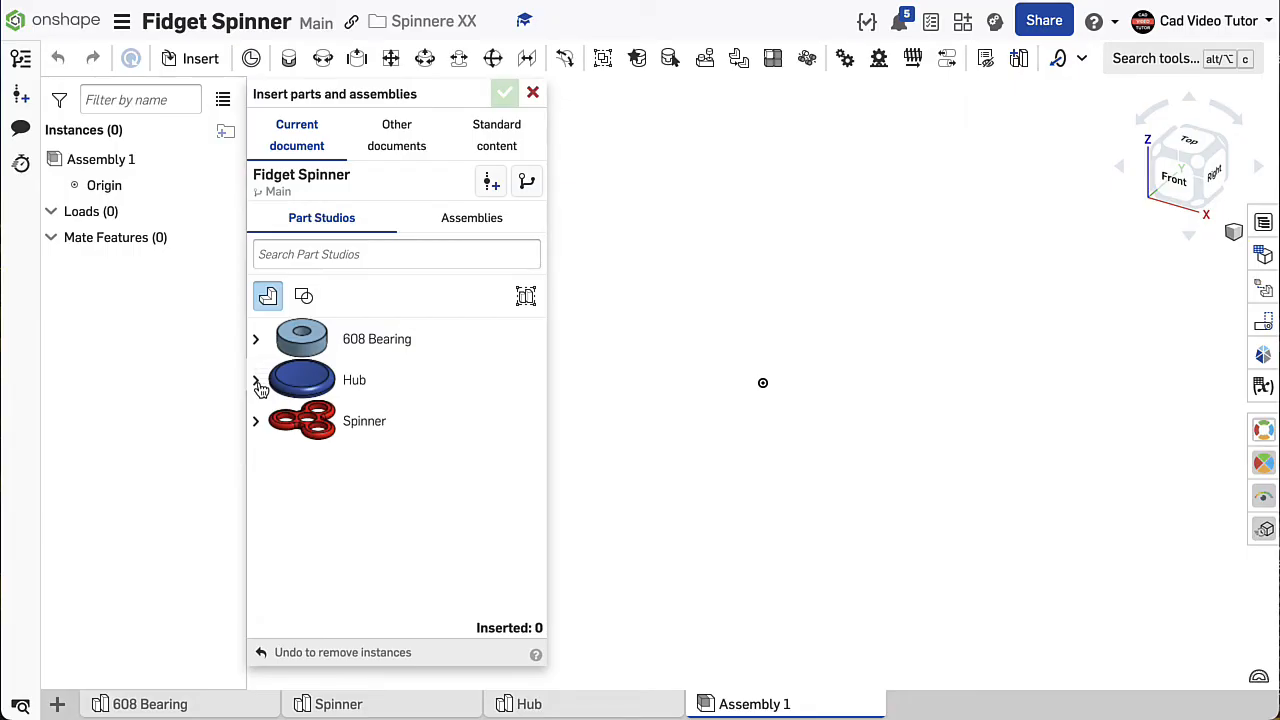
pyautogui.click(303, 348)
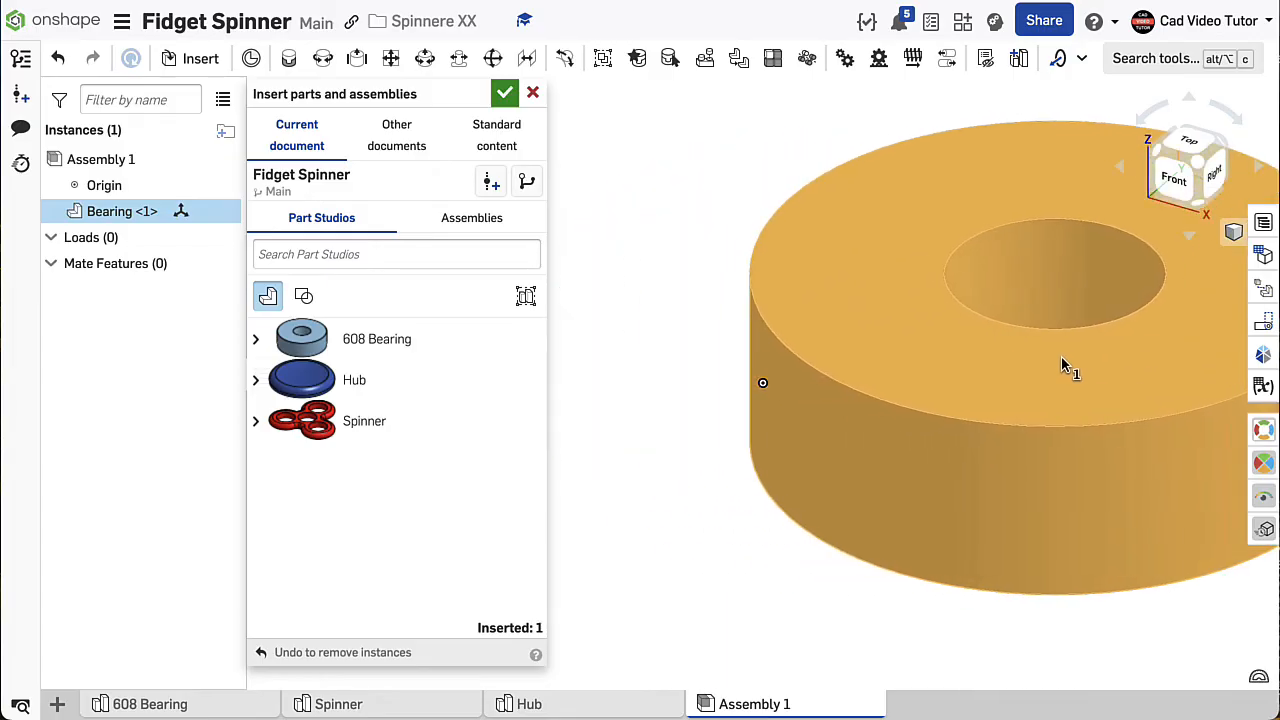
pyautogui.click(1117, 362)
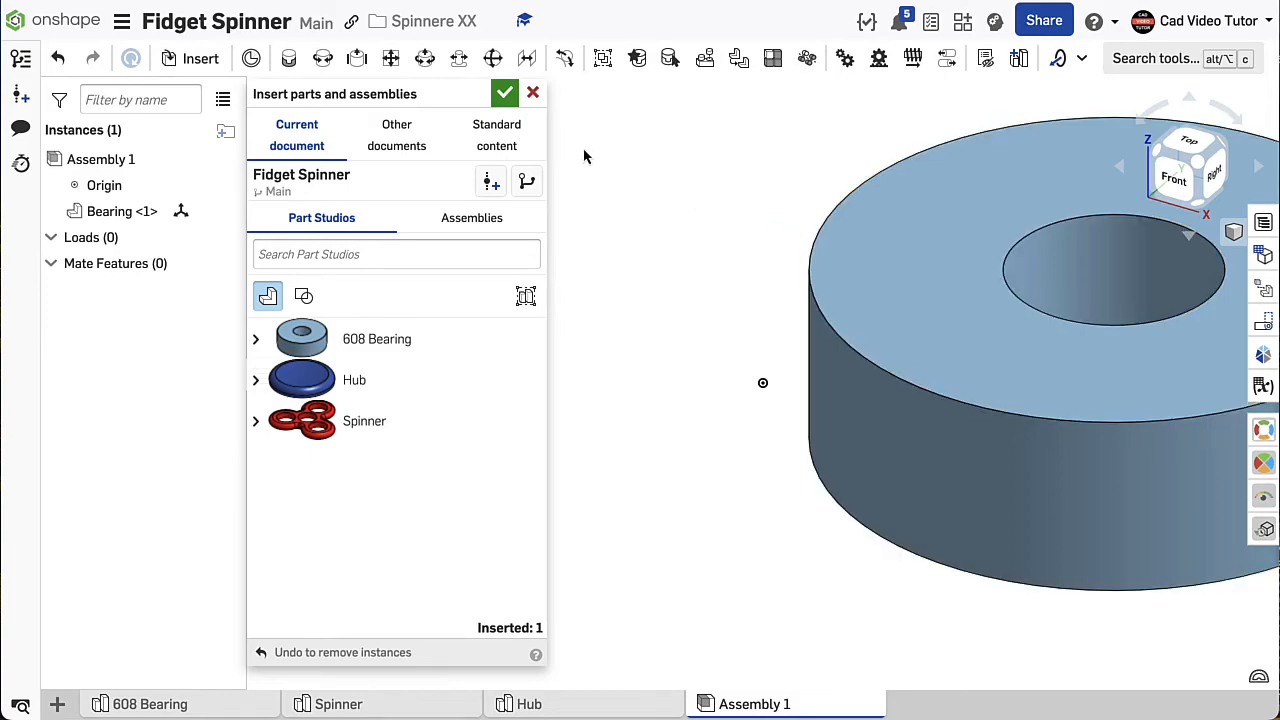
pyautogui.click(506, 93)
pyautogui.scroll(-3, 750, 322)
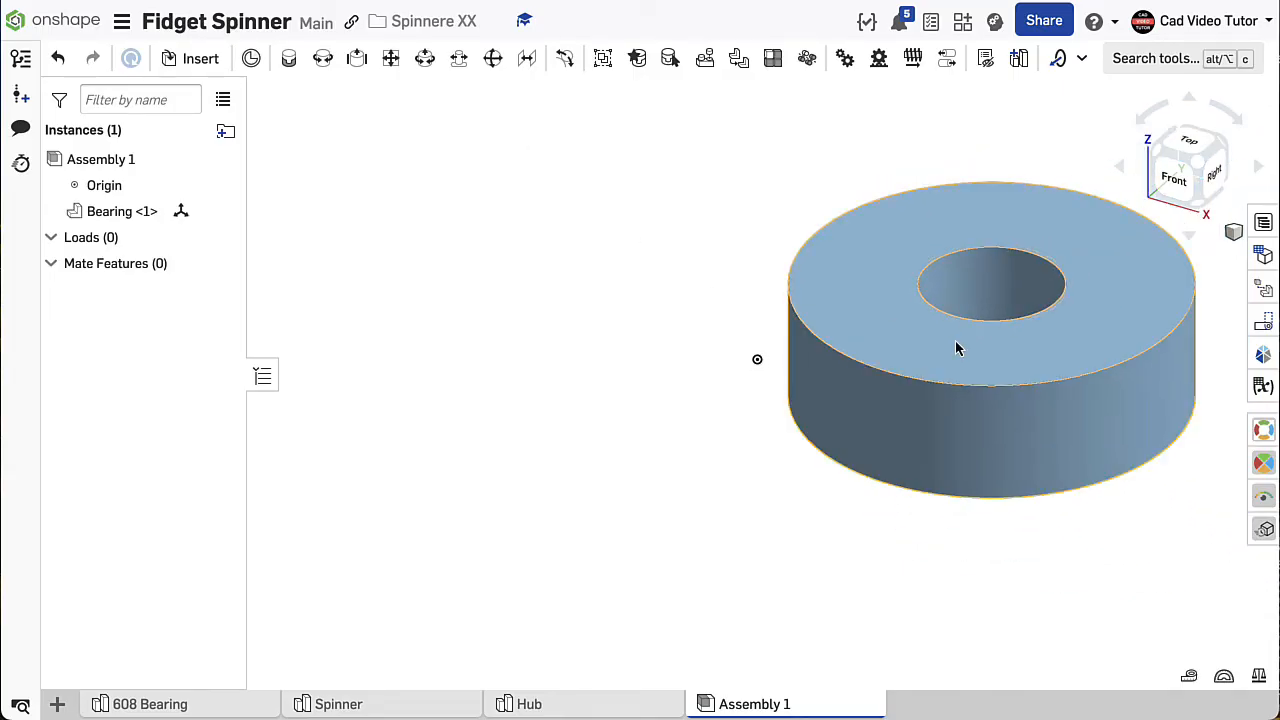
pyautogui.moveTo(951, 346)
pyautogui.mouseDown()
pyautogui.moveTo(420, 311)
pyautogui.moveTo(663, 266)
pyautogui.moveTo(942, 256)
pyautogui.mouseUp()
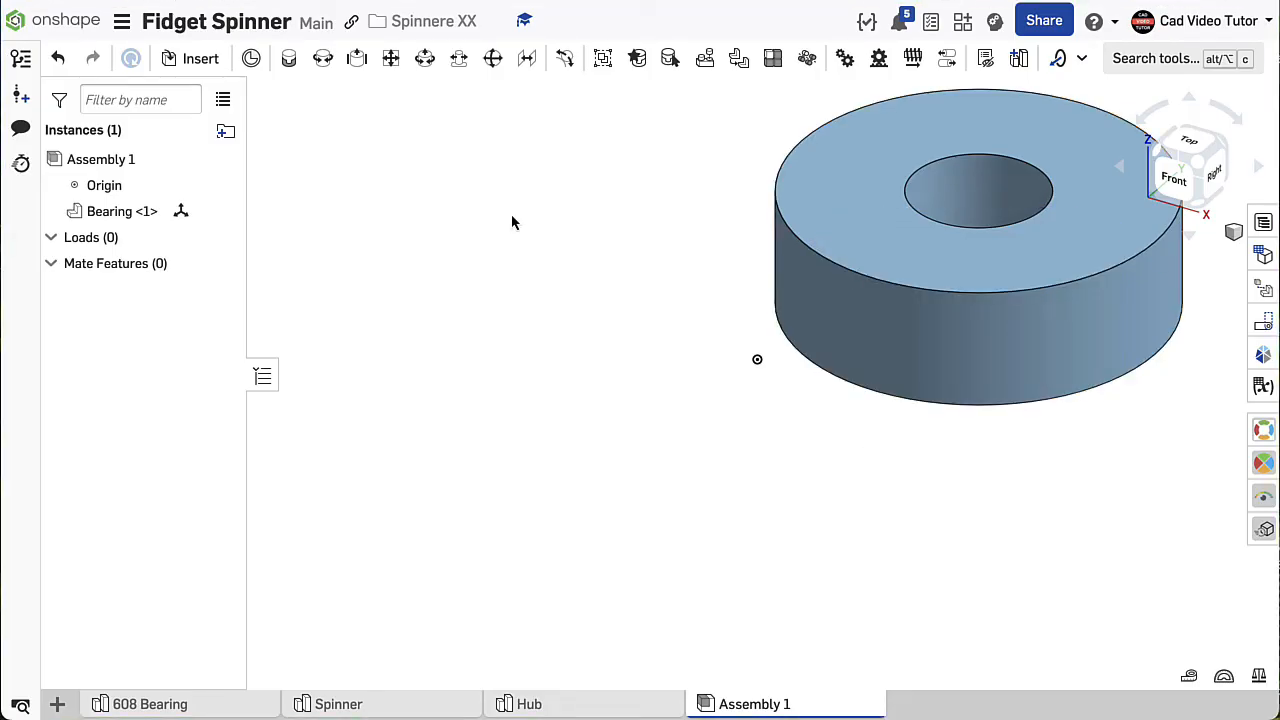
# - Fix the freely placed bearing in position and check its context options for the Unfix command
pyautogui.rightClick(898, 241)
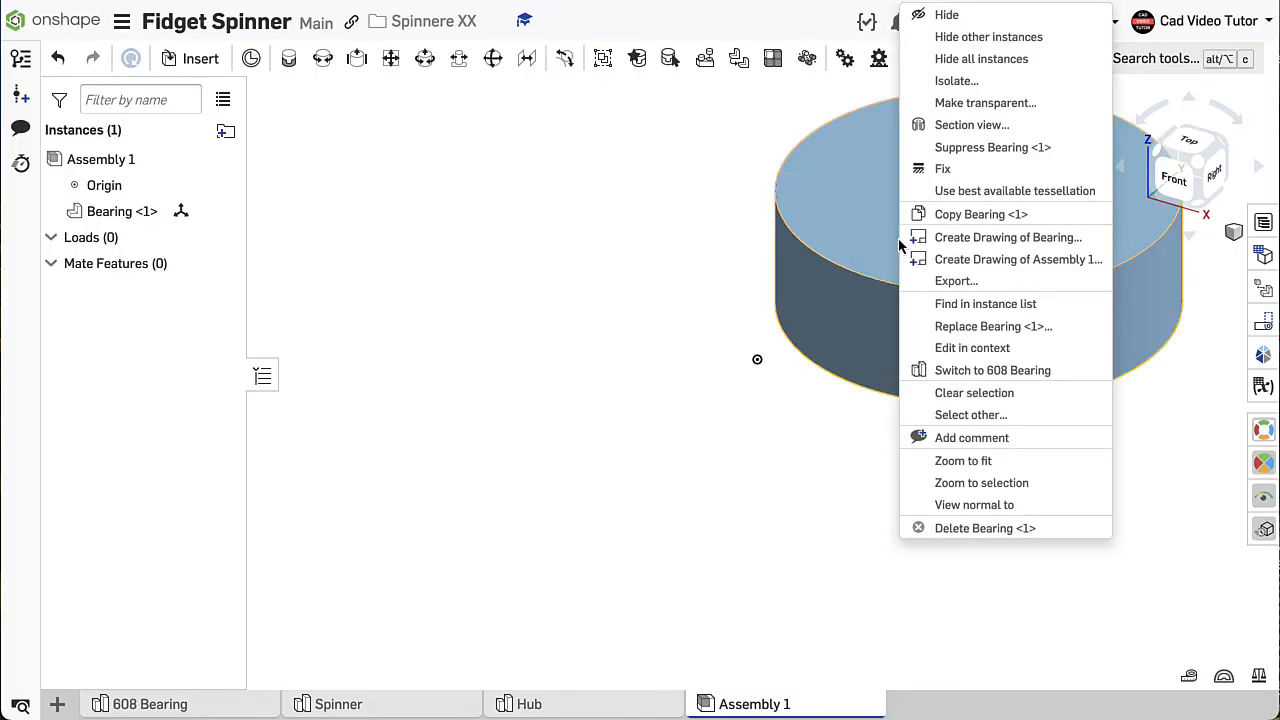
pyautogui.click(941, 172)
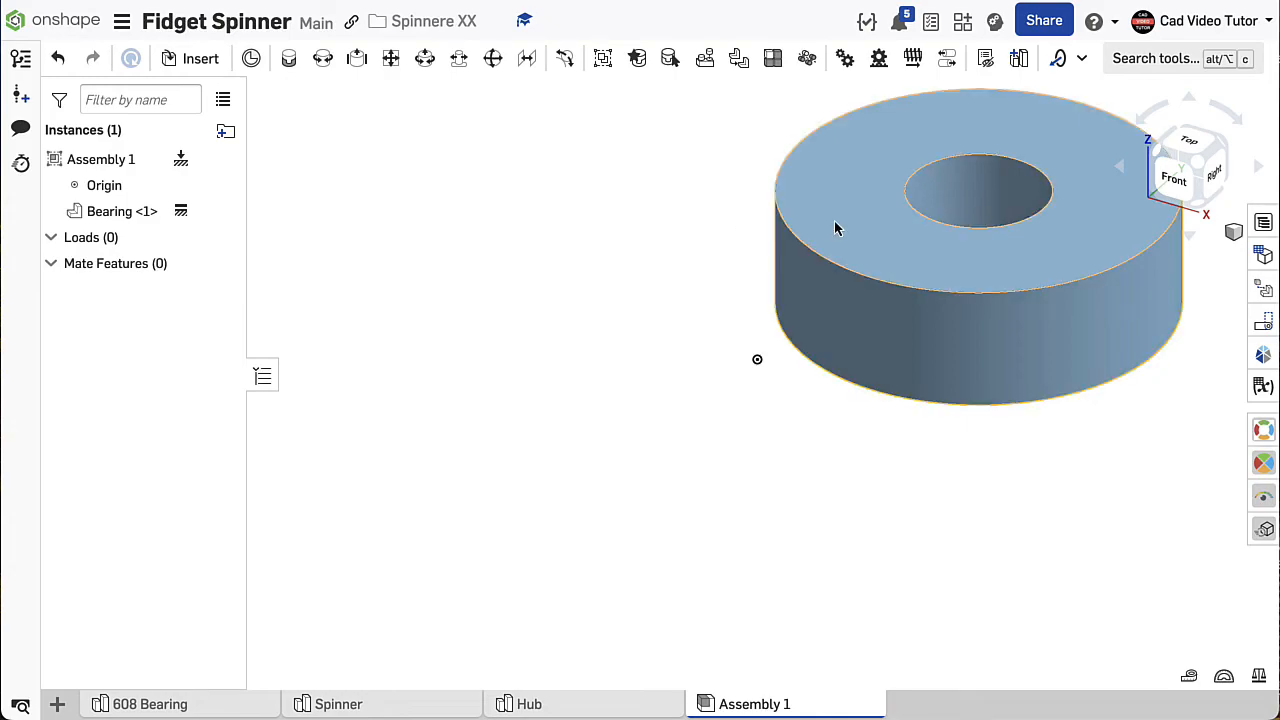
pyautogui.rightClick(182, 219)
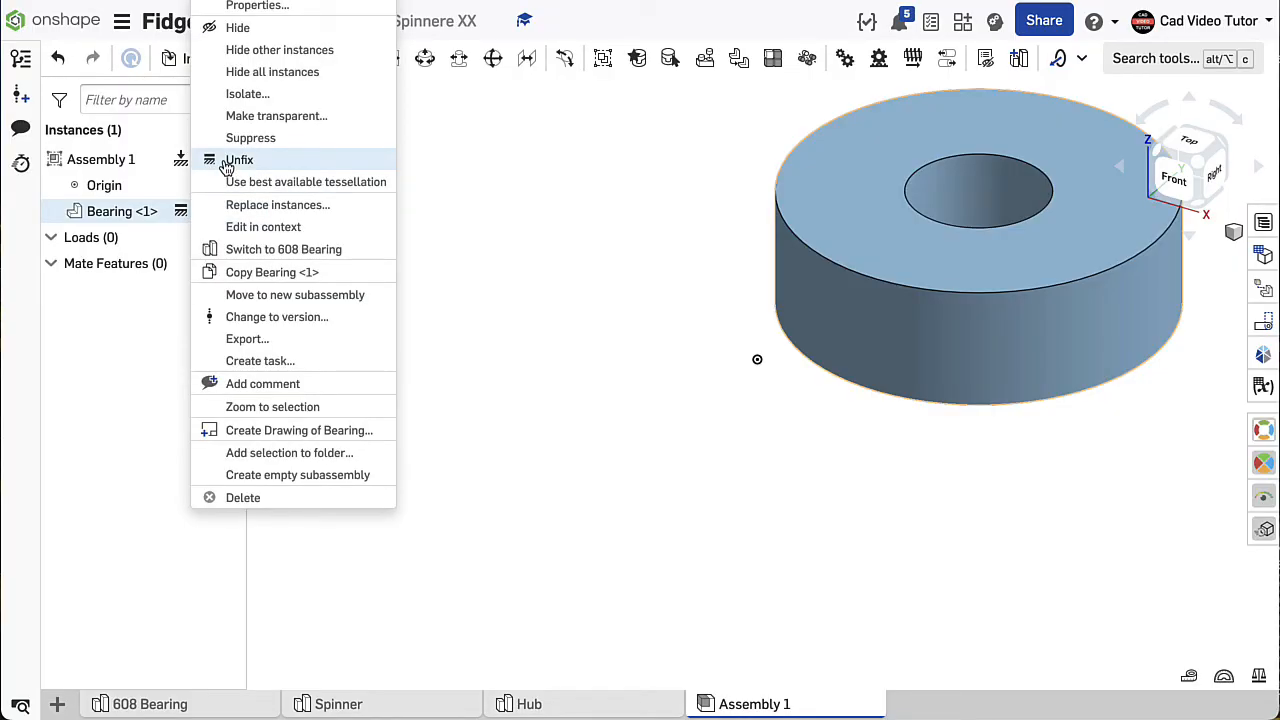
pyautogui.click(502, 204)
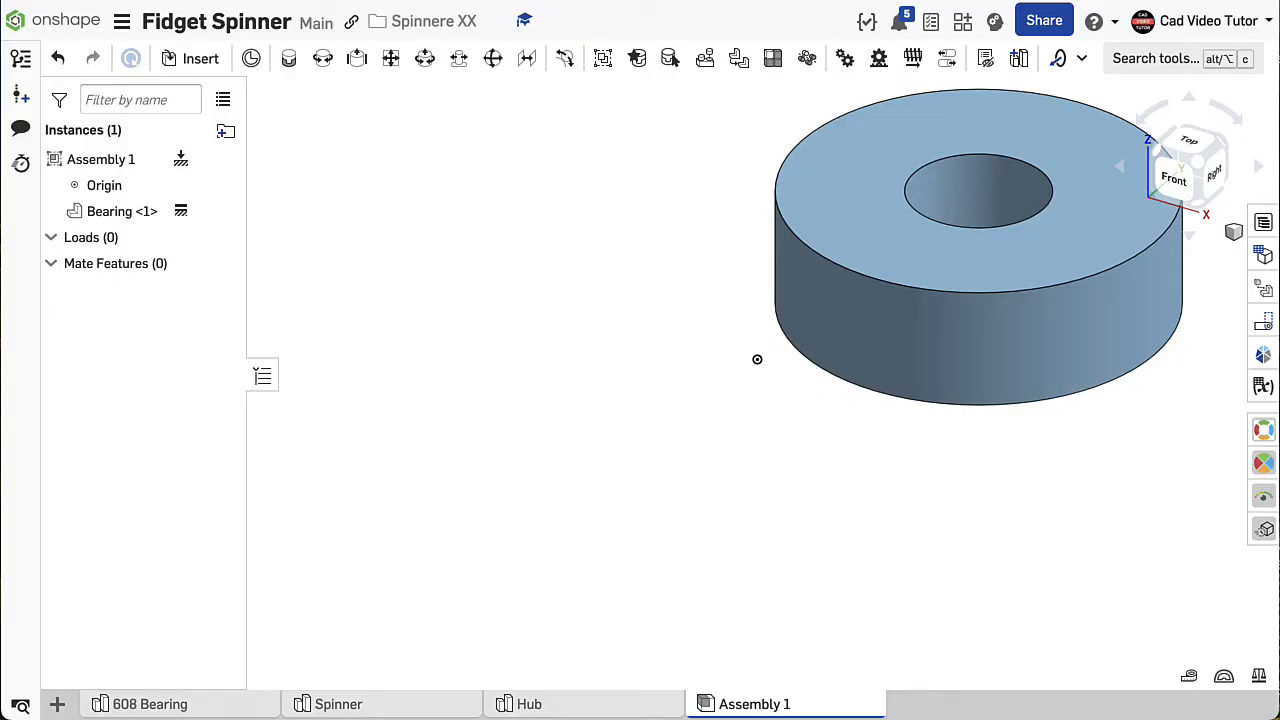
# - Delete the bearing that was placed away from the assembly origin
pyautogui.click(110, 194)
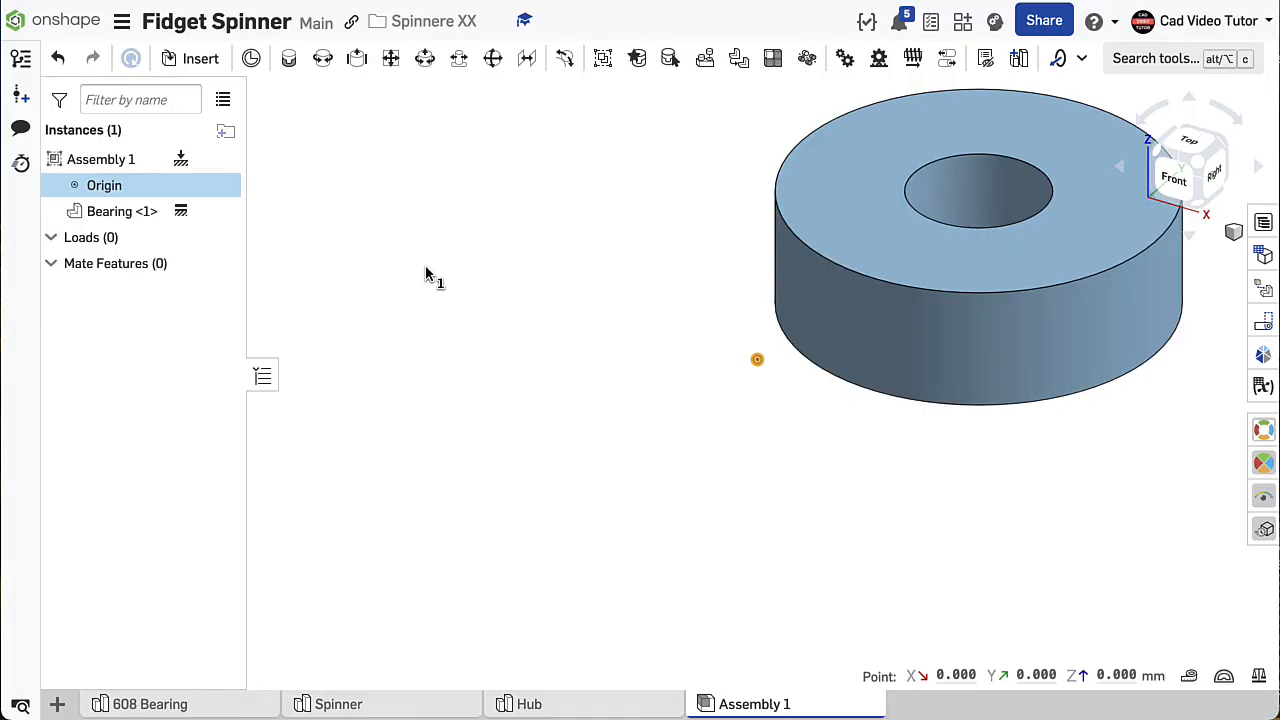
pyautogui.click(865, 270)
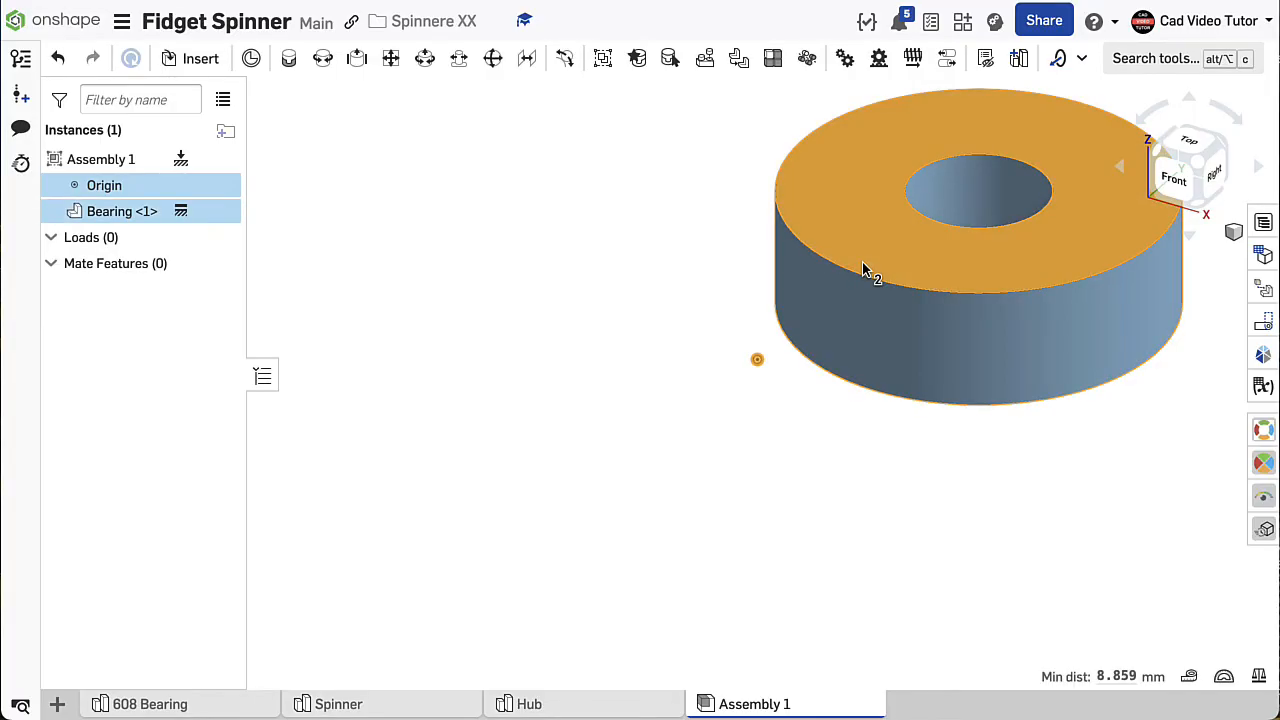
pyautogui.press('Delete')
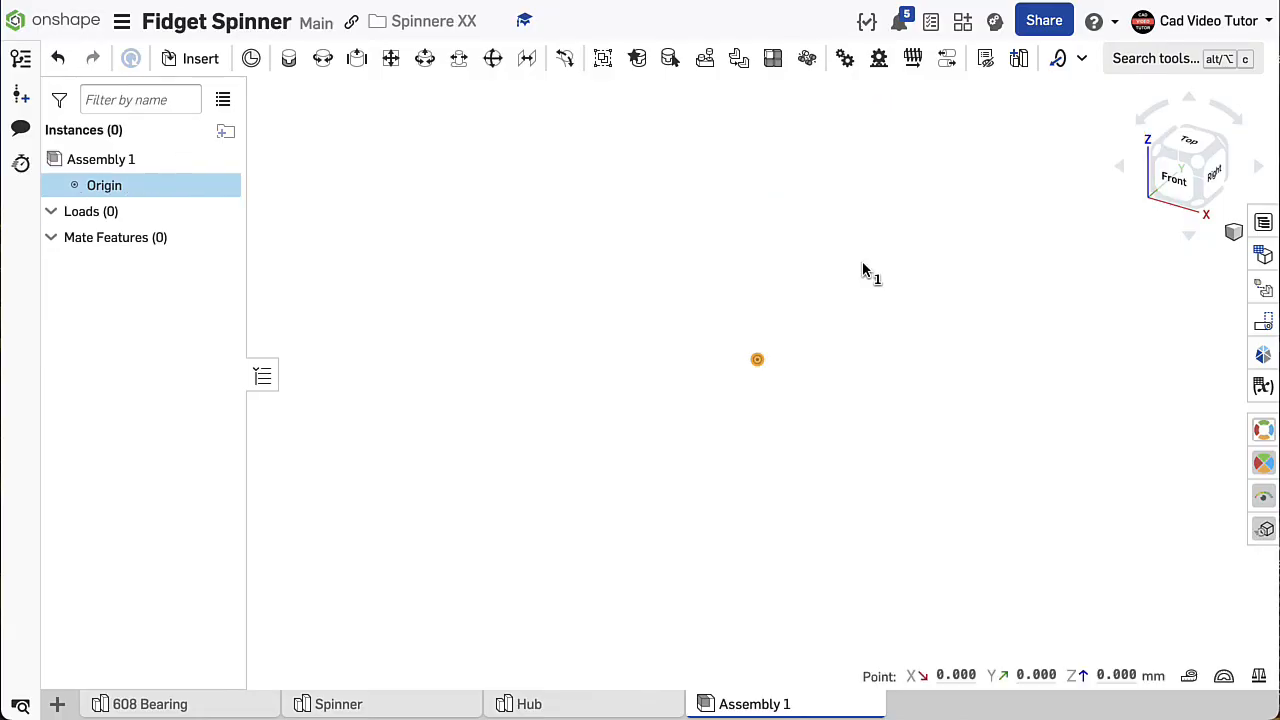
# - Insert the 608 Bearing directly at the assembly origin and fix it in place
pyautogui.click(200, 60)
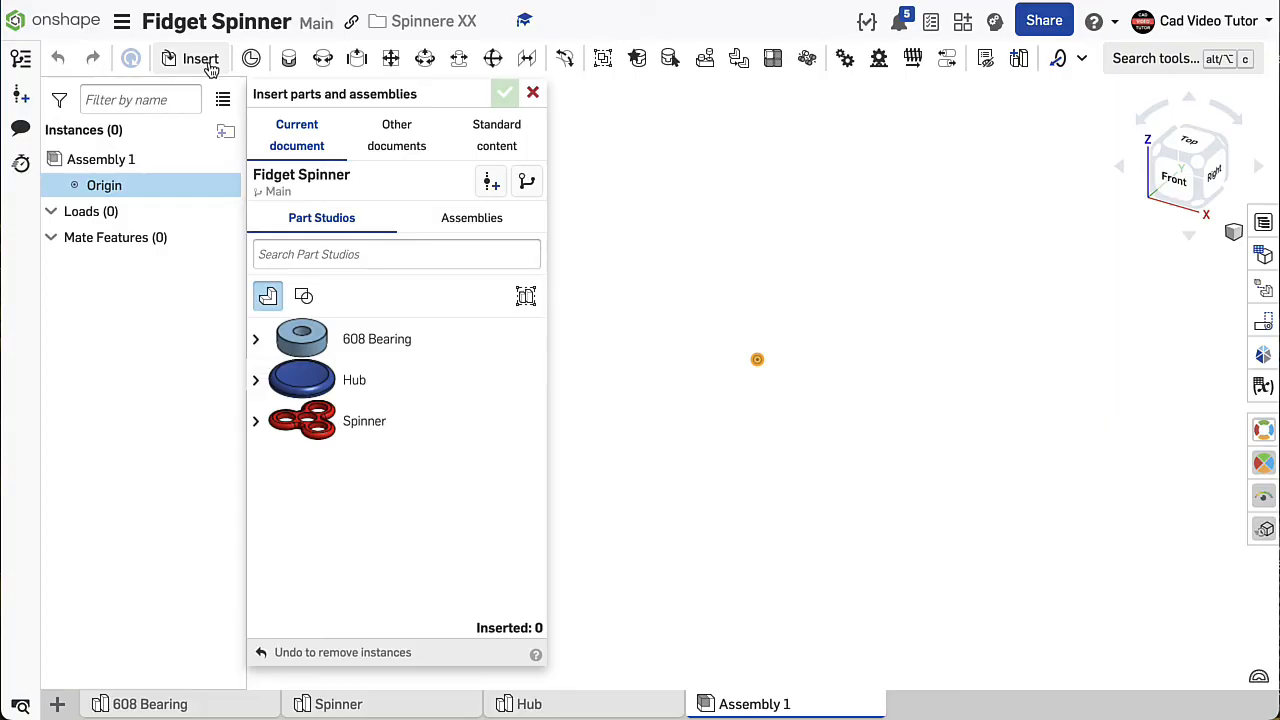
pyautogui.click(305, 340)
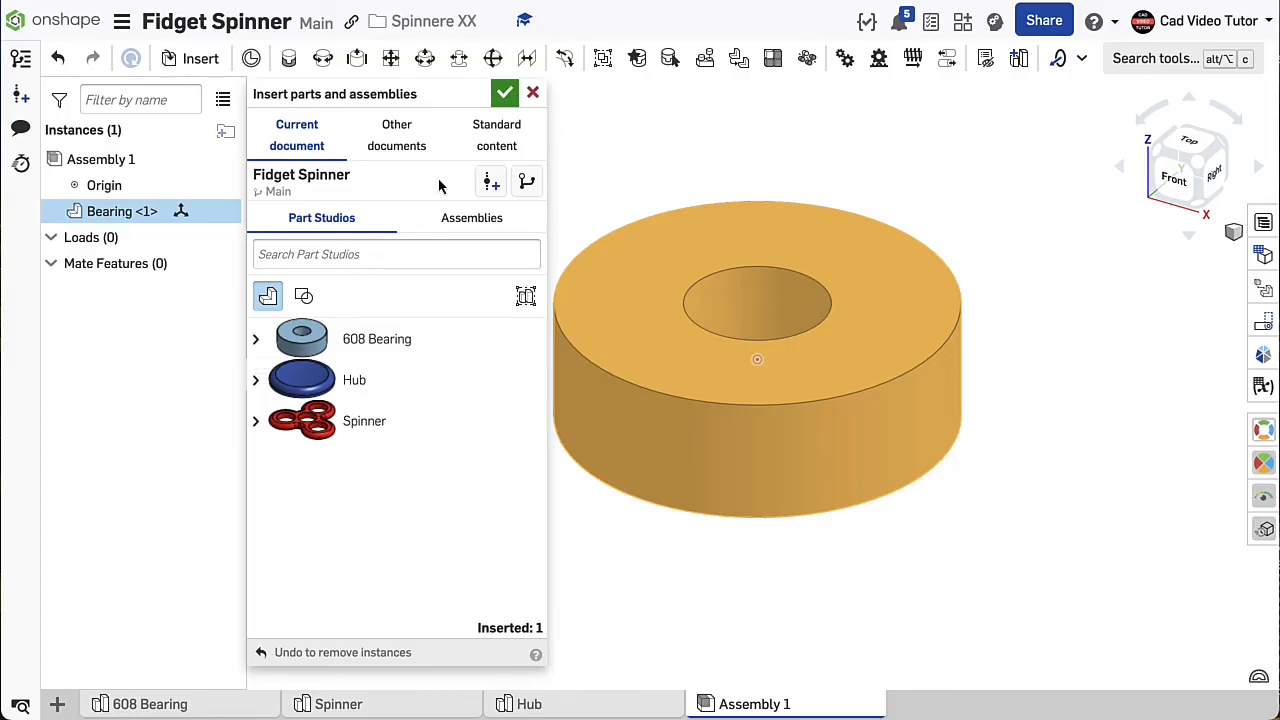
pyautogui.click(505, 94)
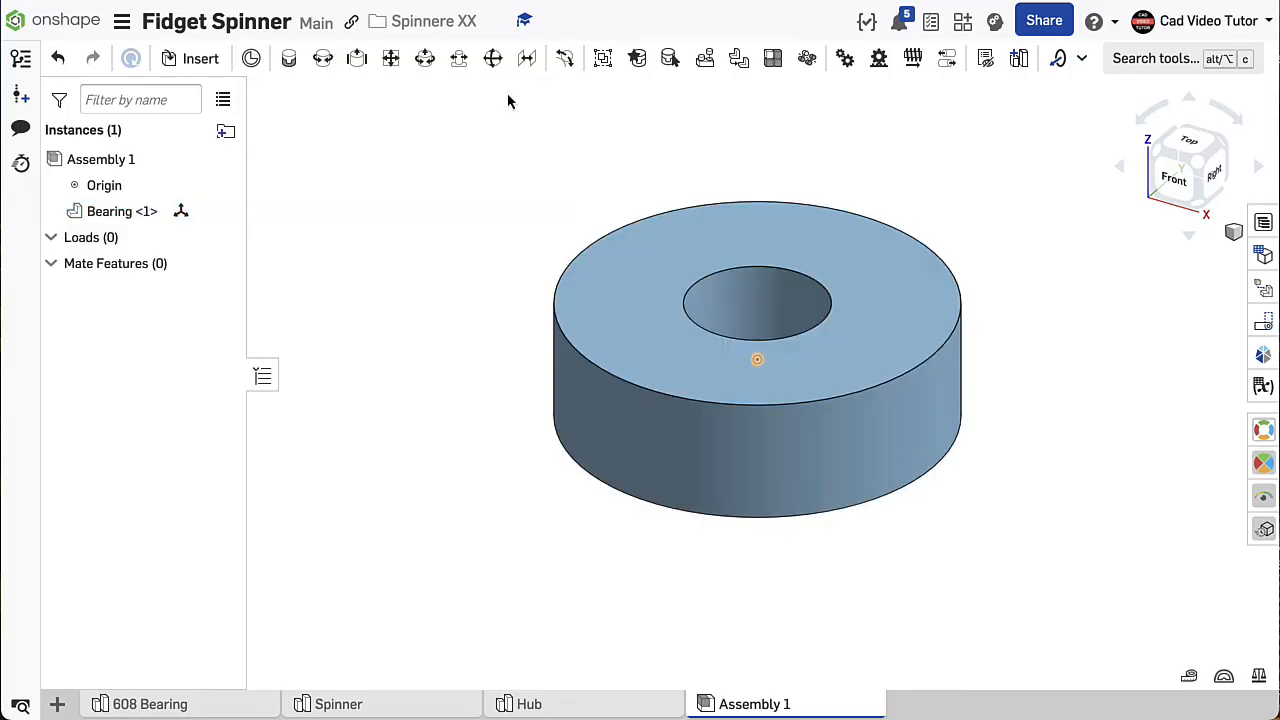
pyautogui.rightClick(608, 289)
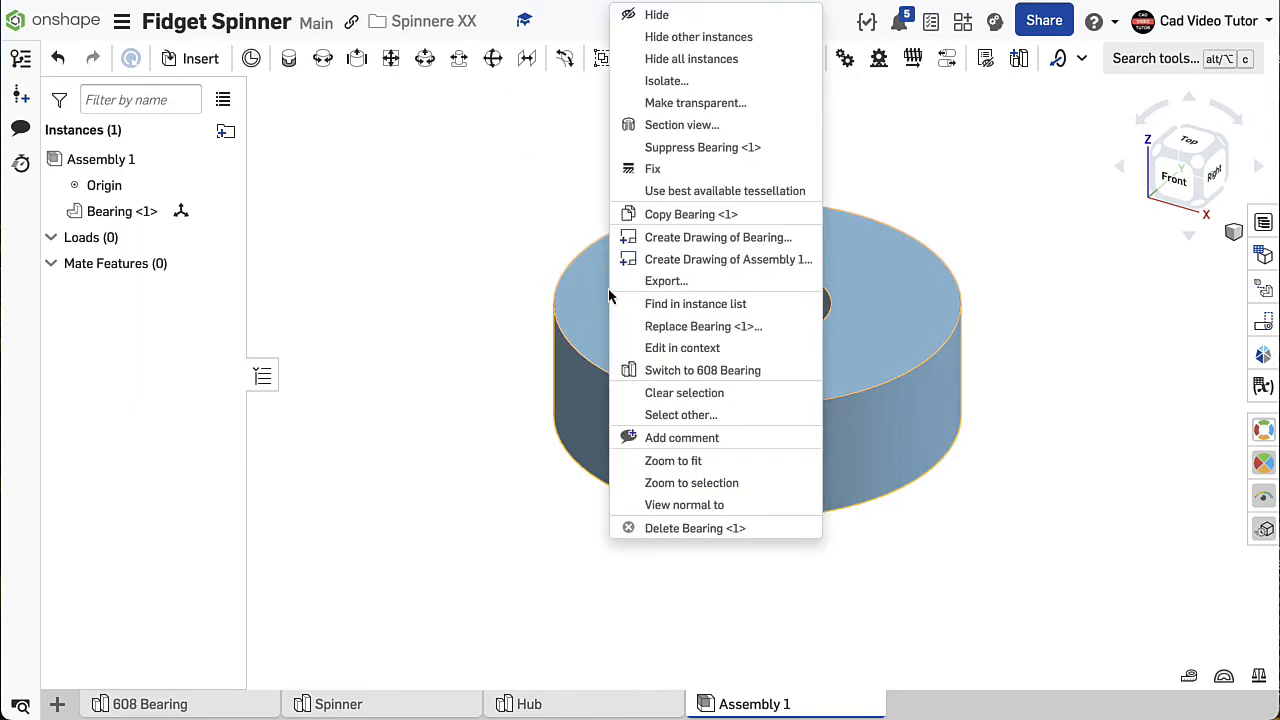
pyautogui.click(650, 170)
# - Insert the Spinner part into the assembly and move it clear of the fixed bearing
pyautogui.moveTo(439, 383); pyautogui.dragTo(426, 423, button='right')
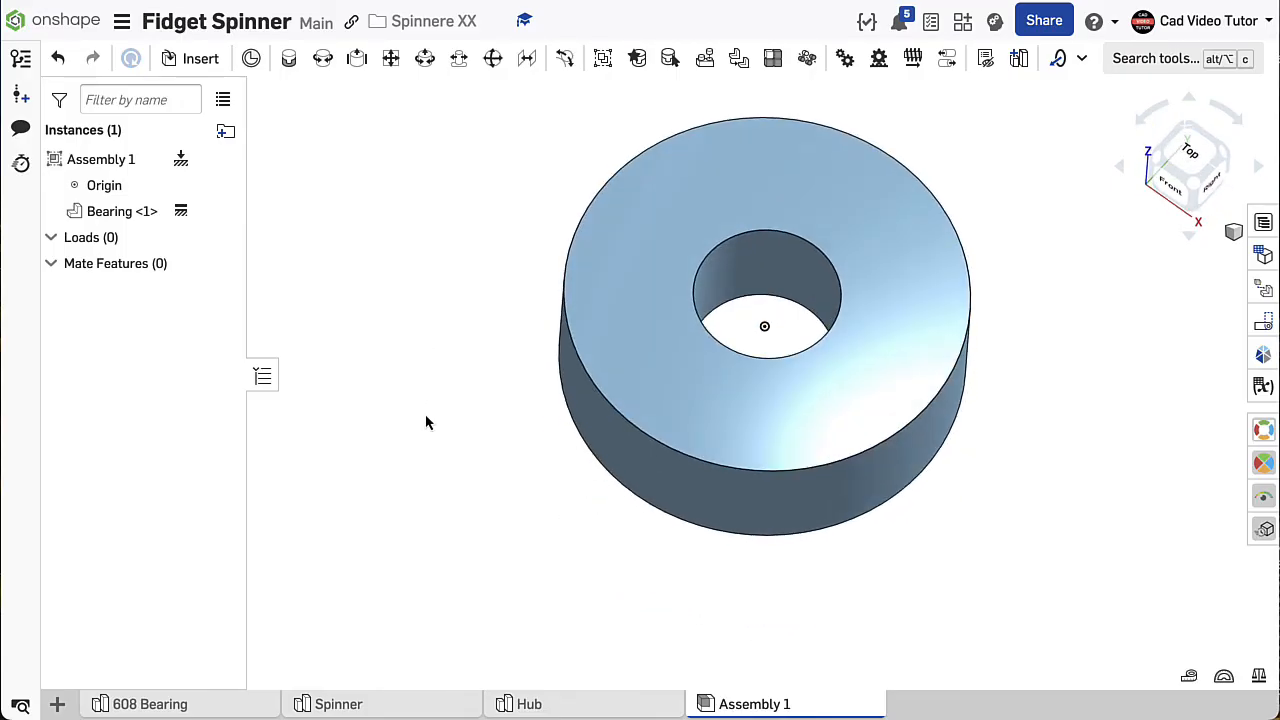
pyautogui.rightClick(418, 350)
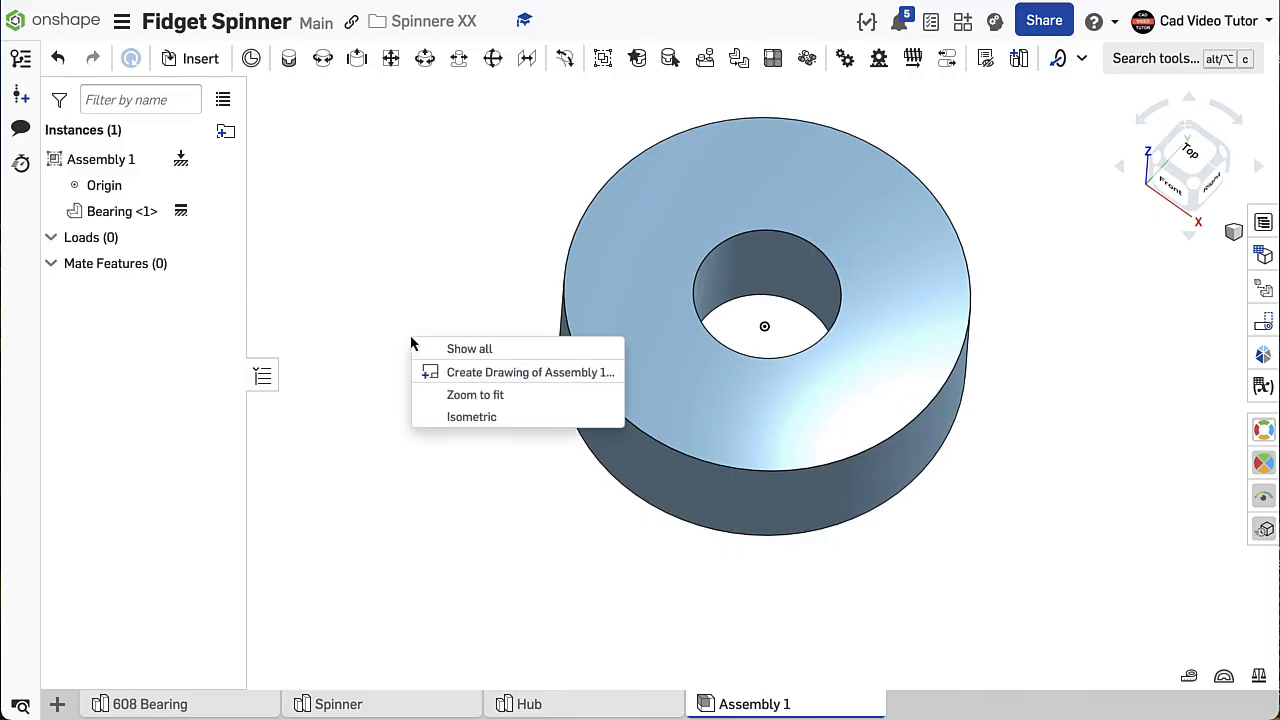
pyautogui.click(453, 417)
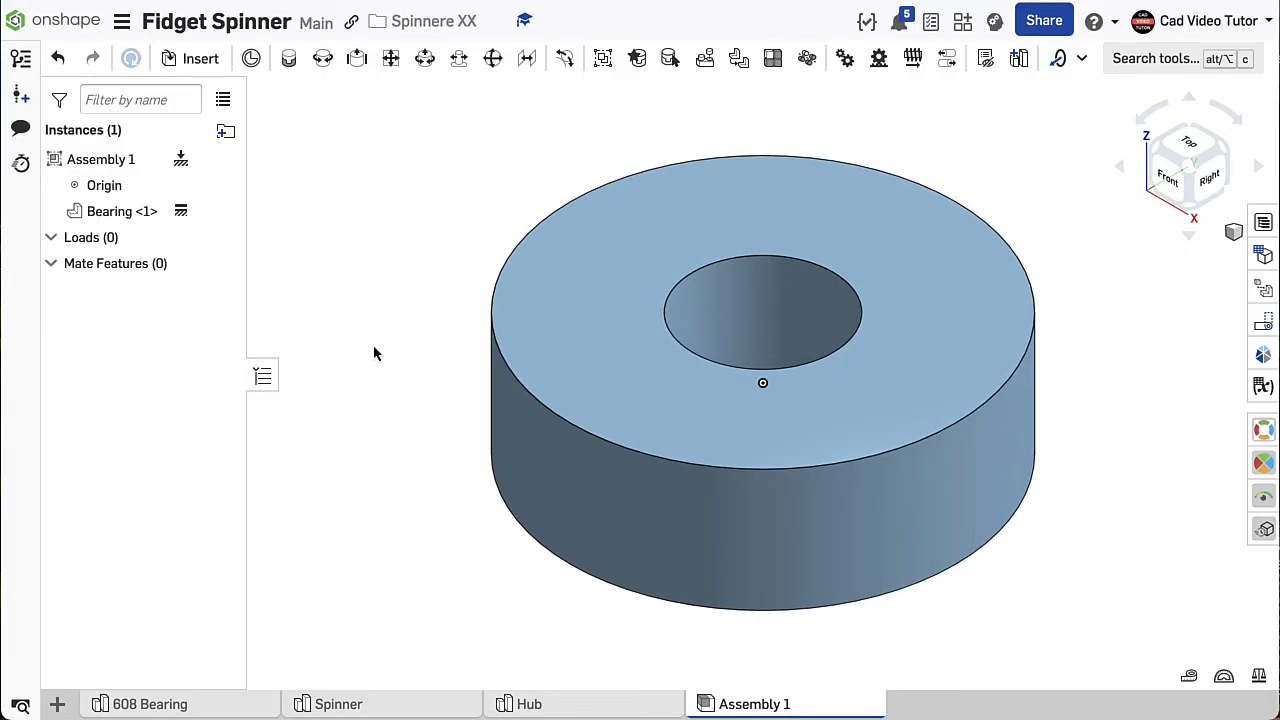
pyautogui.scroll(-4, 770, 300)
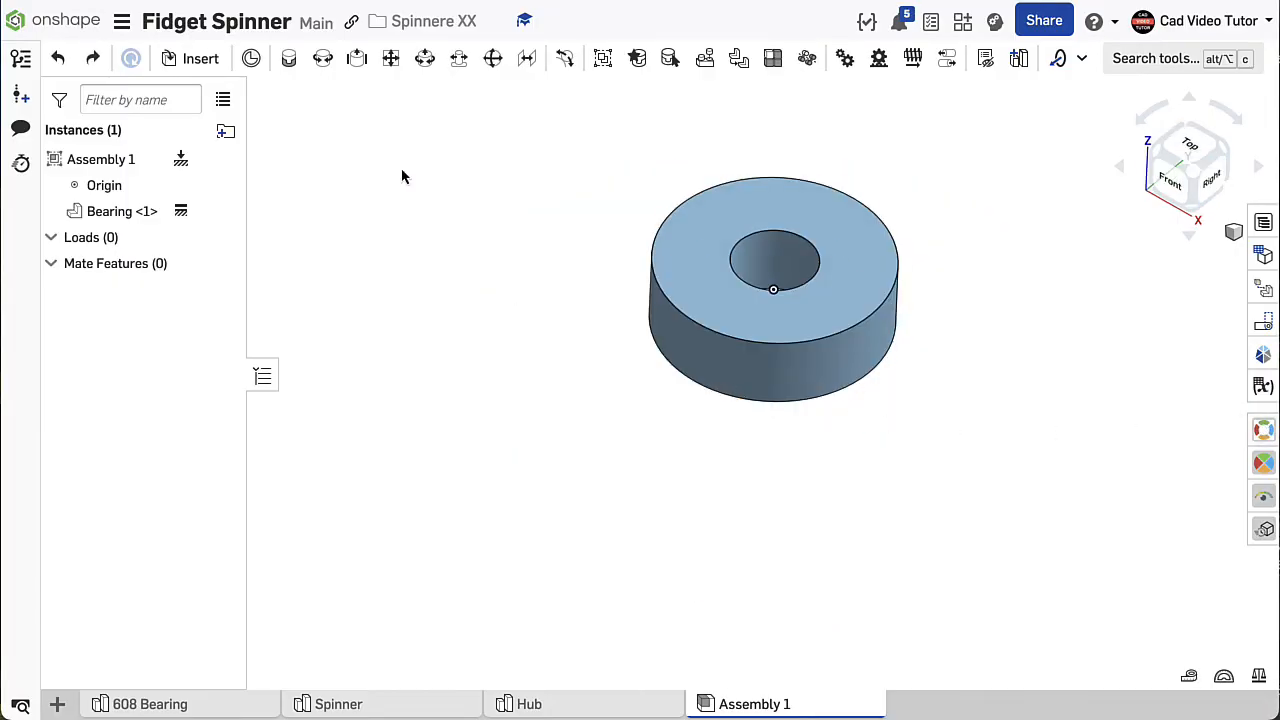
pyautogui.click(200, 60)
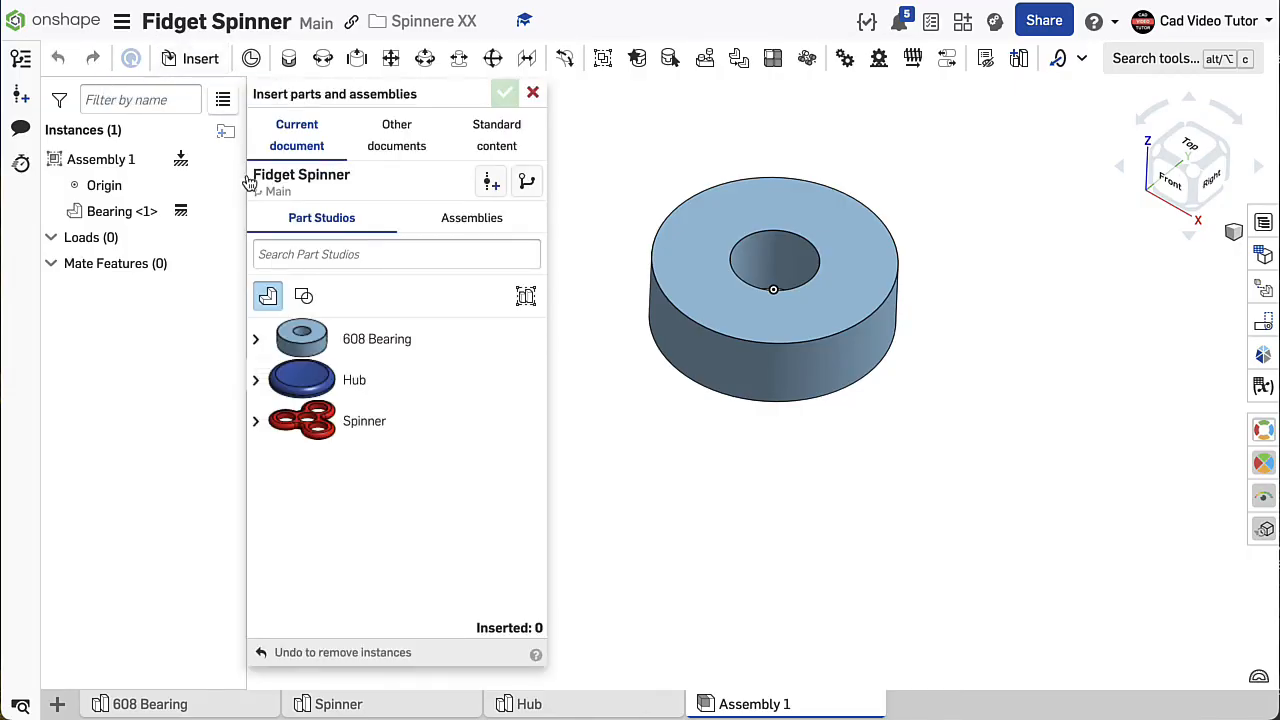
pyautogui.click(299, 436)
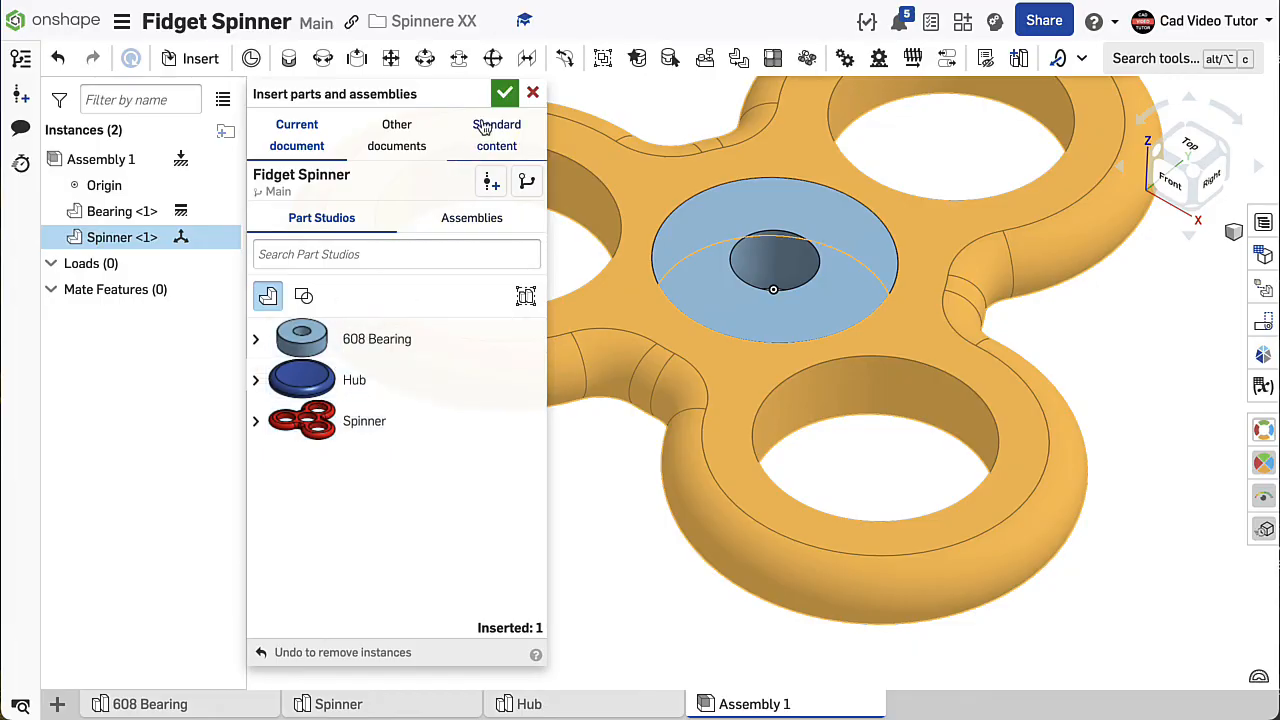
pyautogui.click(504, 93)
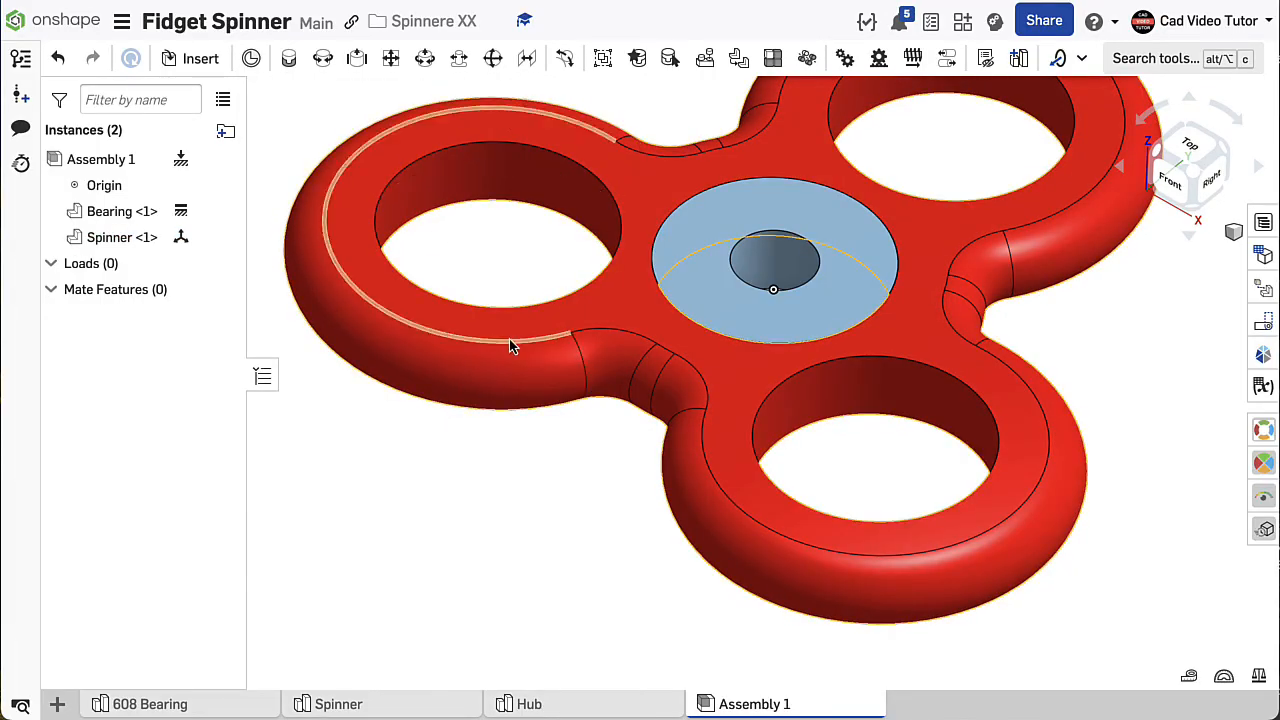
pyautogui.scroll(-3, 515, 336)
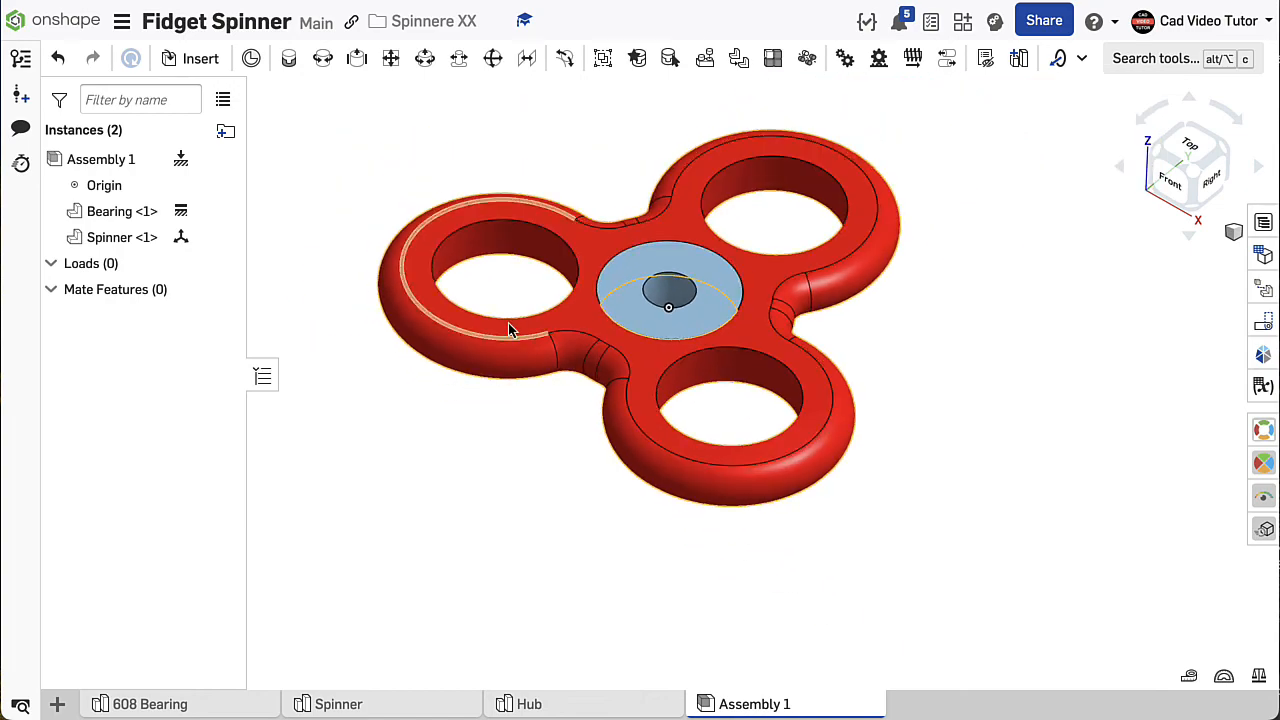
pyautogui.moveTo(557, 394); pyautogui.dragTo(618, 505)
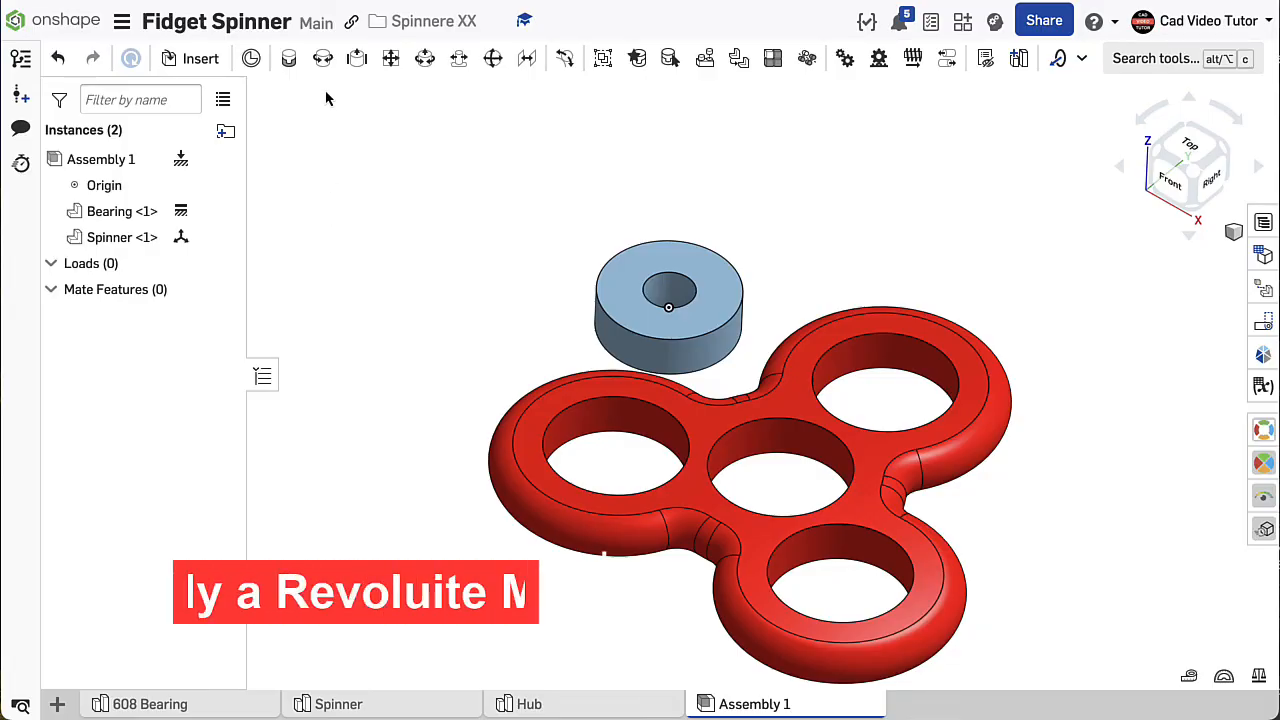
# - Create a Revolute mate between the upper edge of the spinner's central hole and the upper edge of the bearing's bore
pyautogui.click(323, 60)
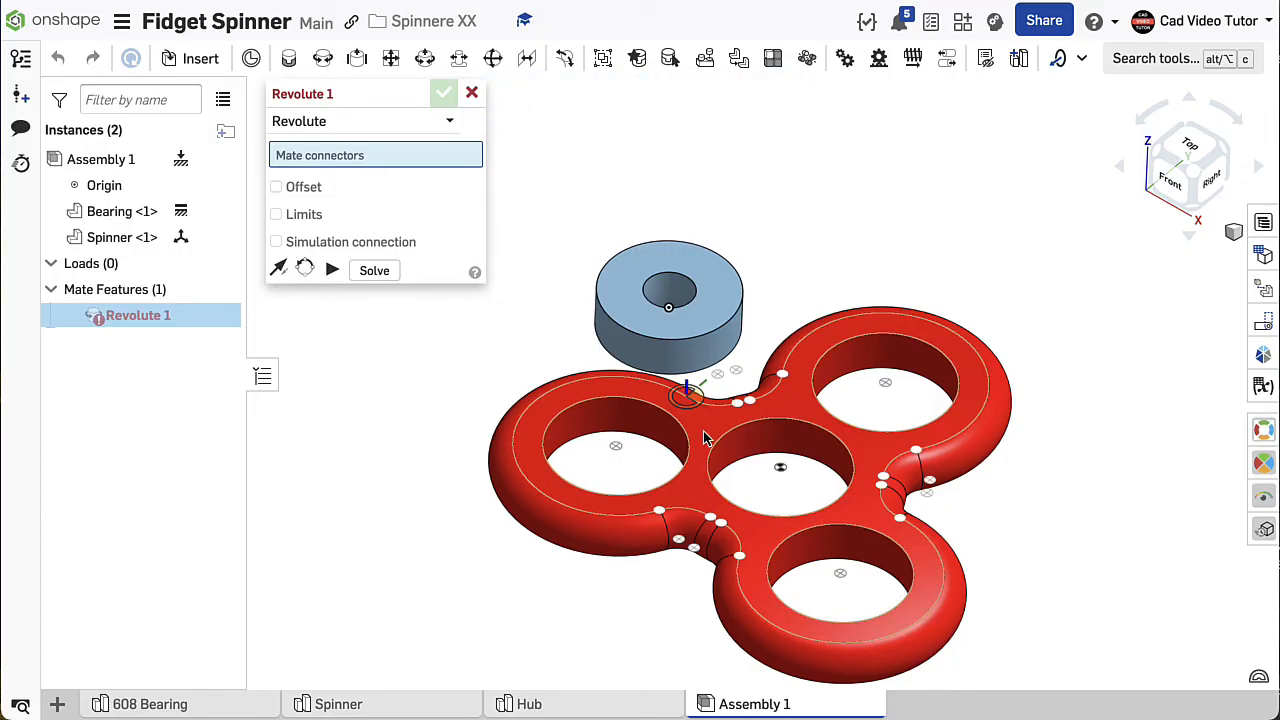
pyautogui.scroll(5, 716, 455)
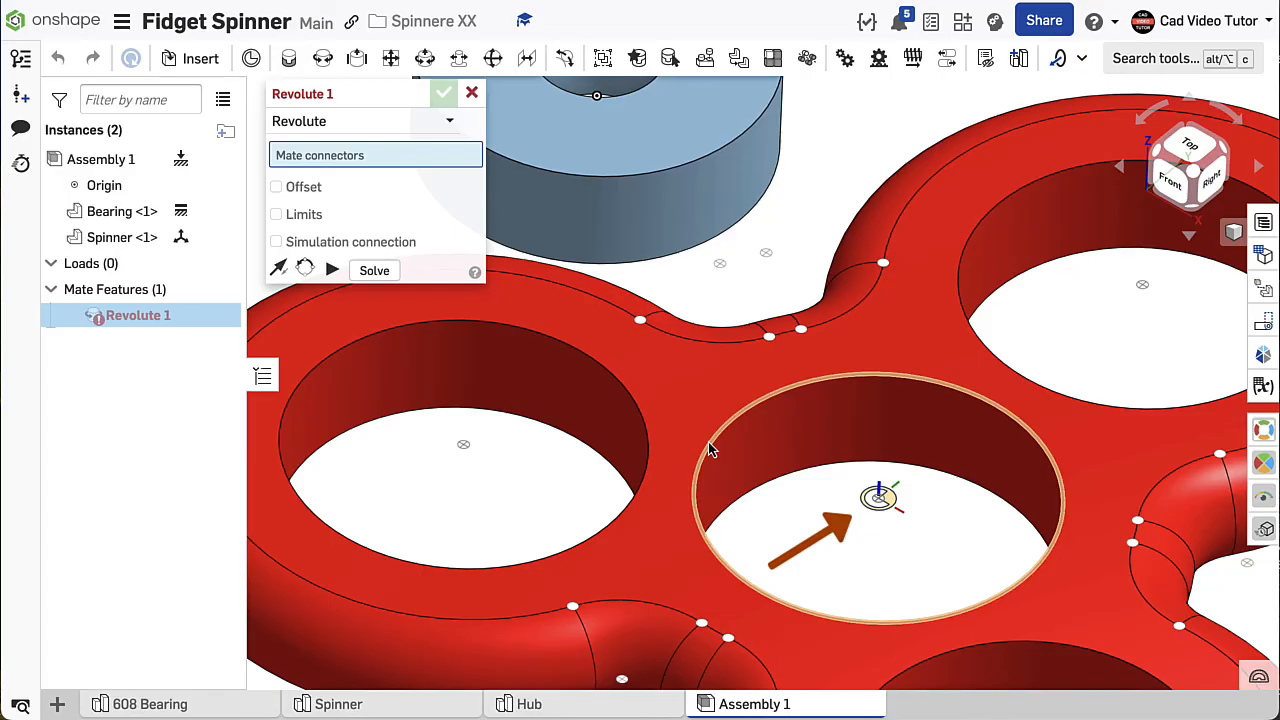
pyautogui.click(708, 448)
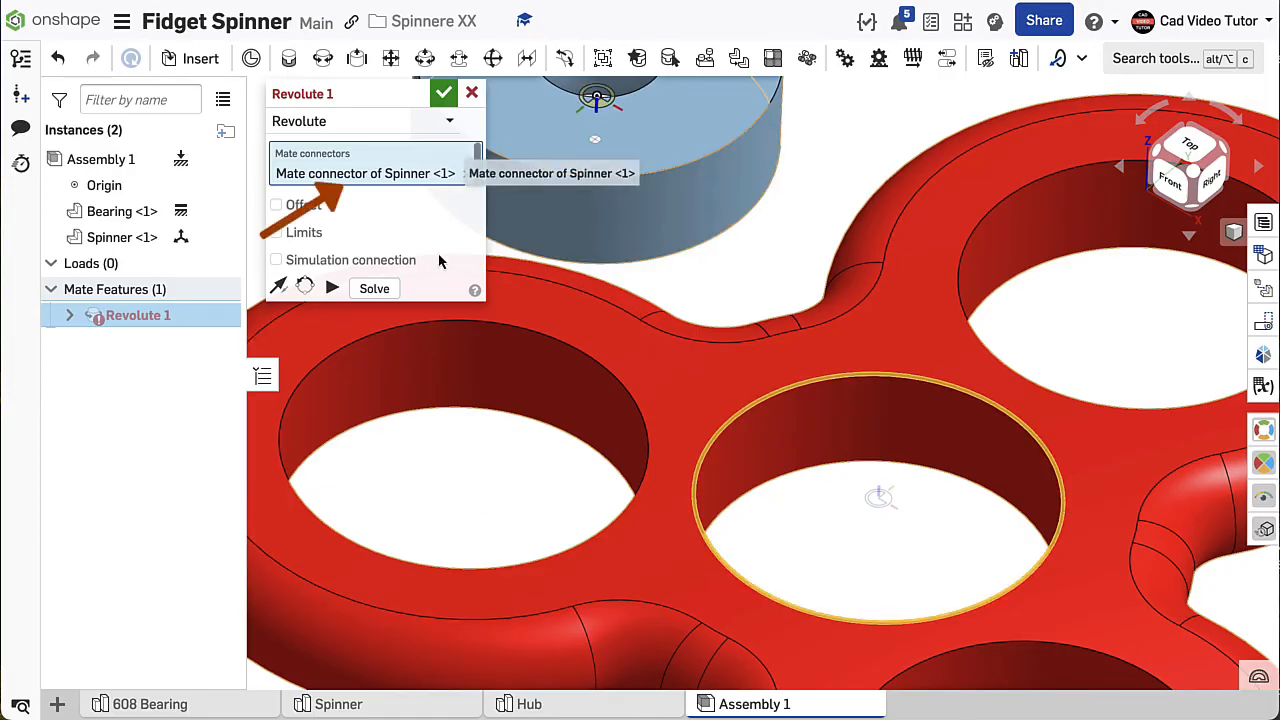
pyautogui.scroll(-5, 623, 380)
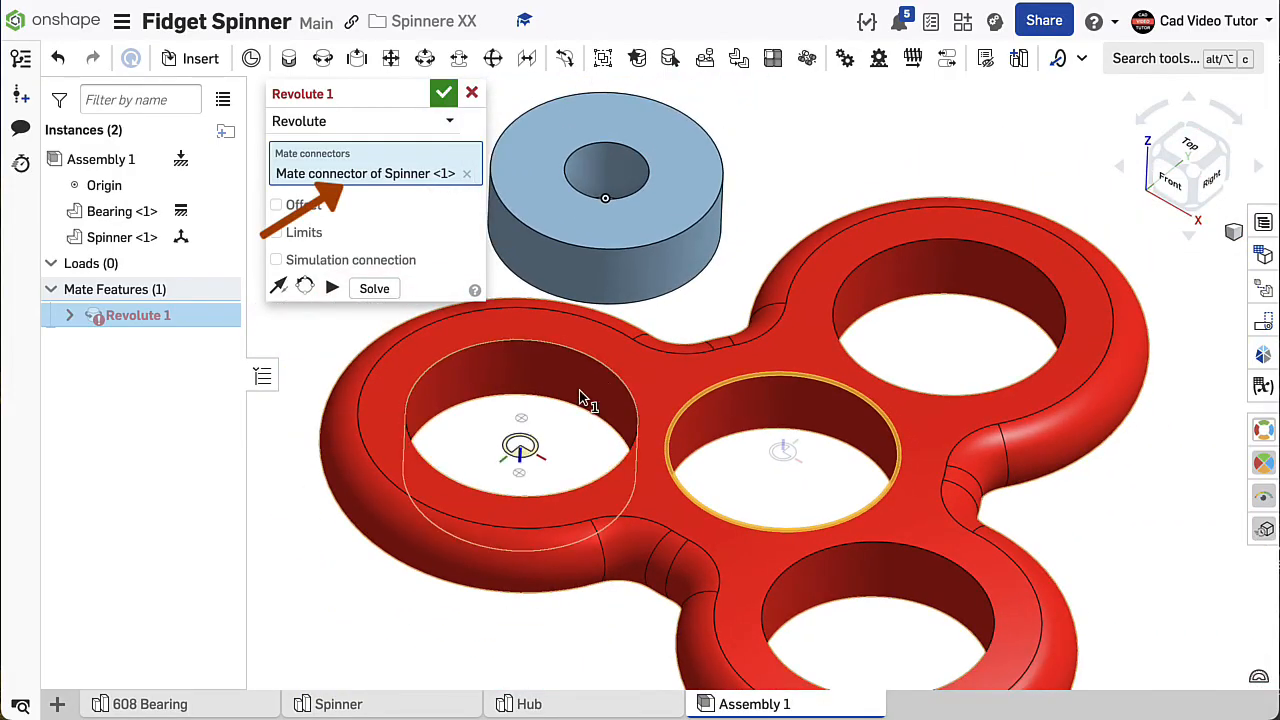
pyautogui.moveTo(688, 309); pyautogui.dragTo(695, 317, button='middle')
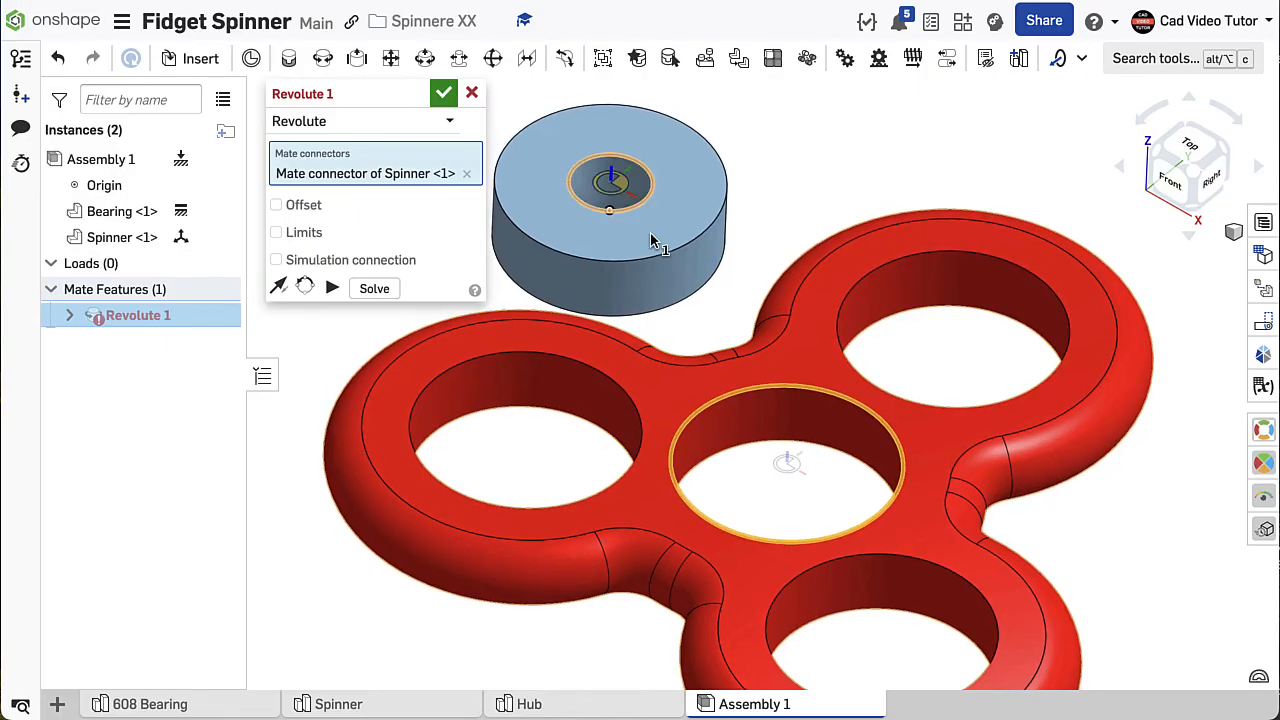
pyautogui.scroll(5, 650, 232)
pyautogui.scroll(-1, 647, 234)
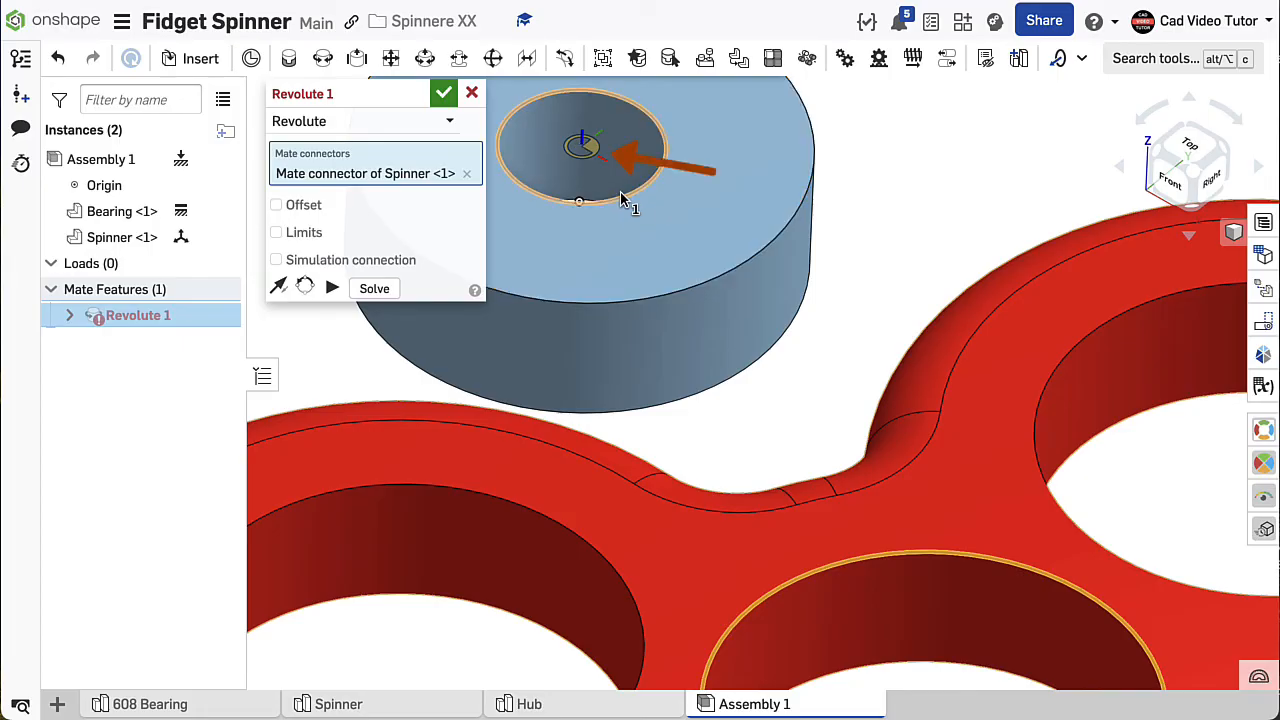
pyautogui.click(621, 199)
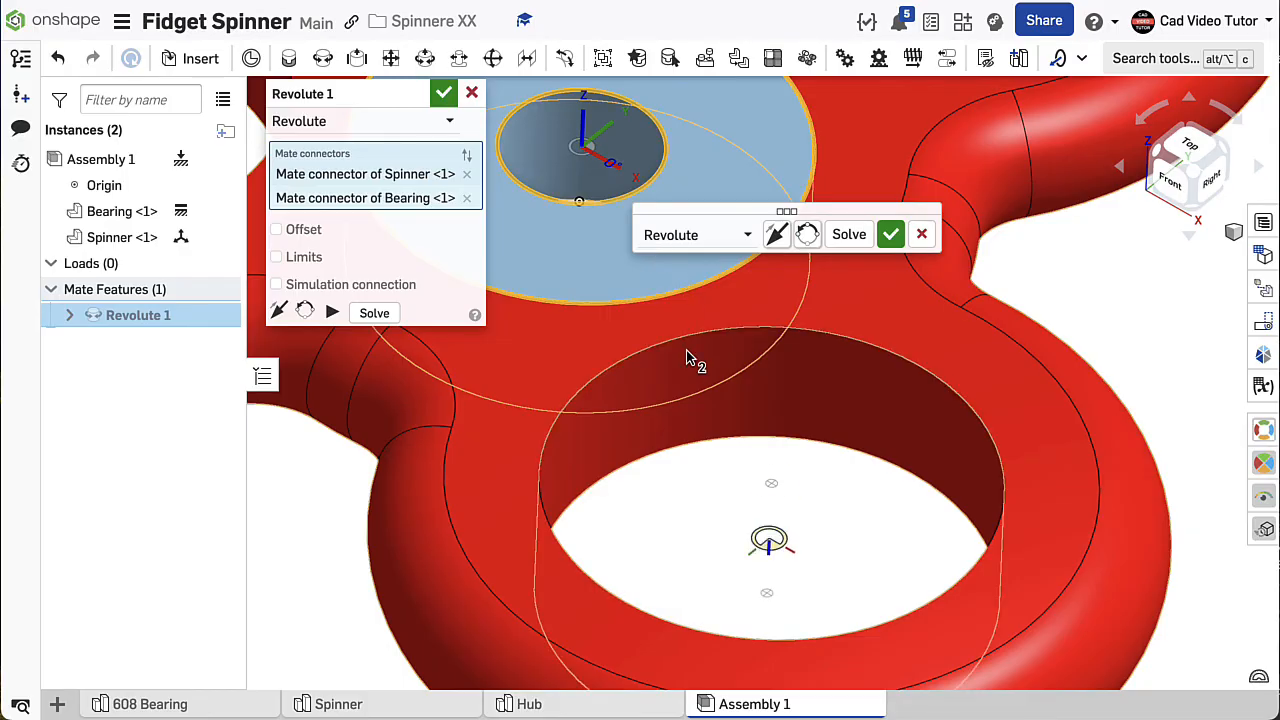
pyautogui.press('f')
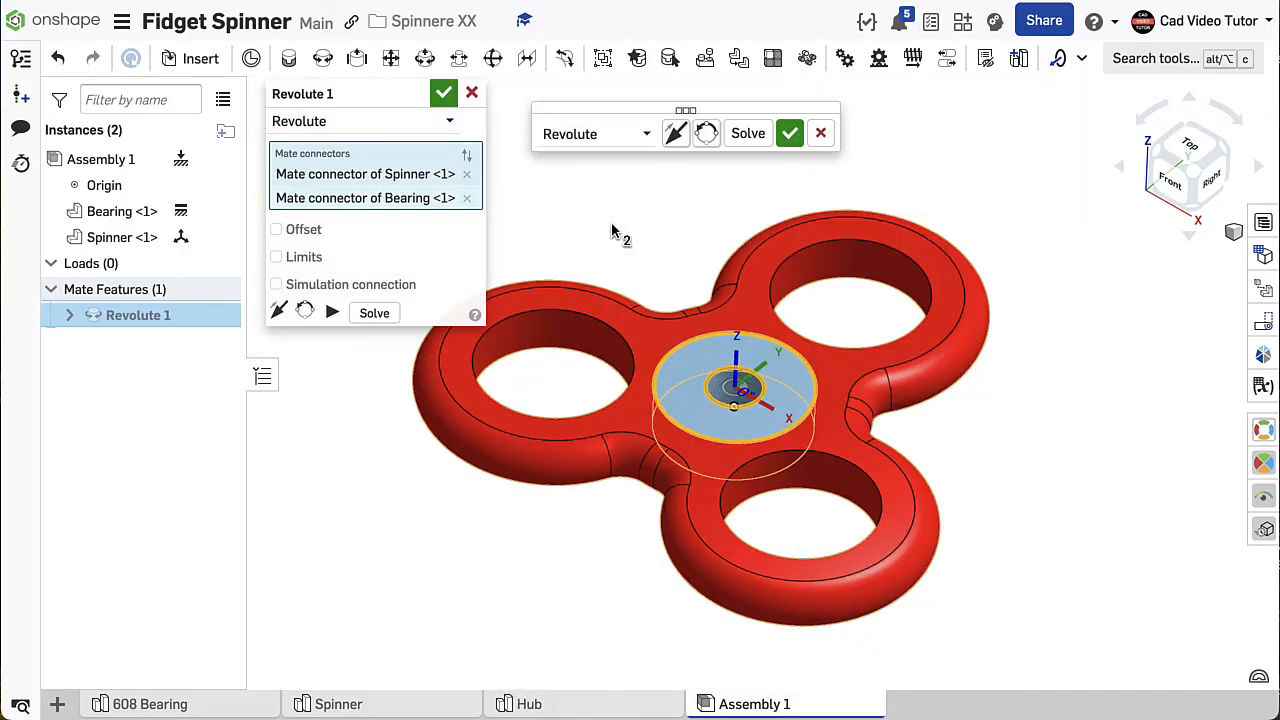
# - Test the revolute mate's primary-axis flip, reorient its secondary axis by two quarter turns, animate its motion and accept the mate
pyautogui.click(279, 312)
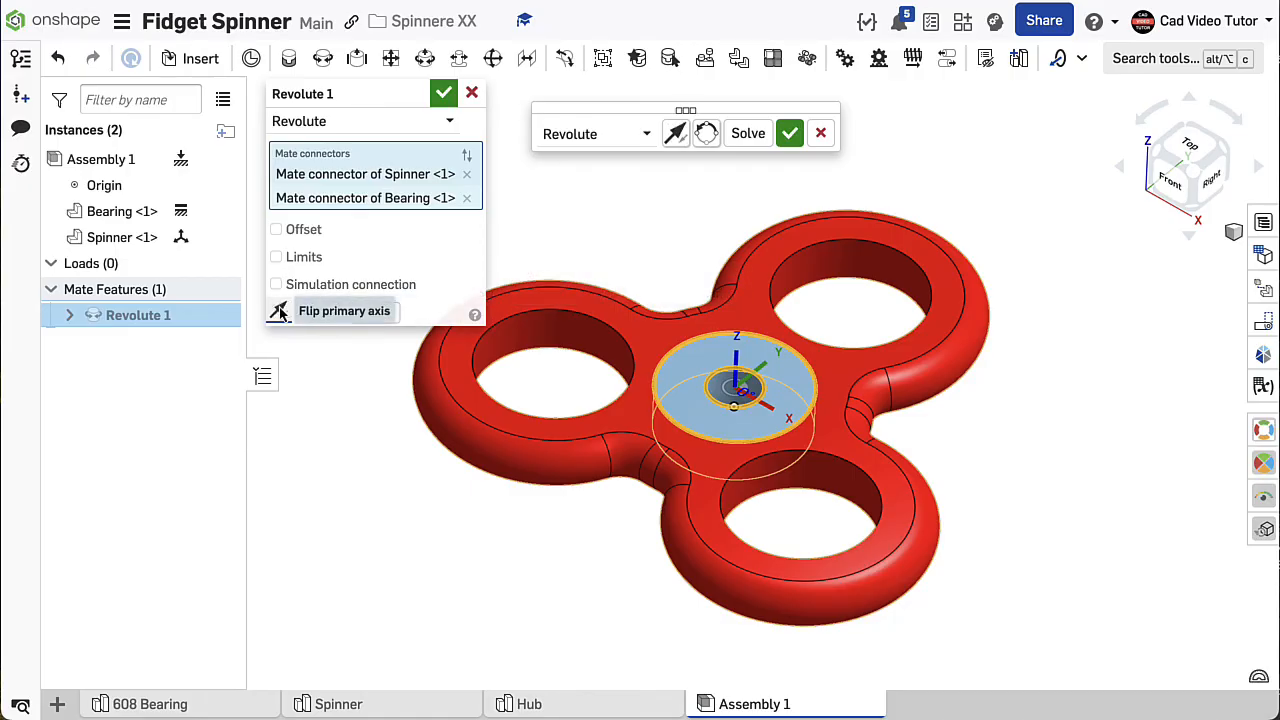
pyautogui.click(279, 312)
pyautogui.click(305, 312)
pyautogui.click(305, 312)
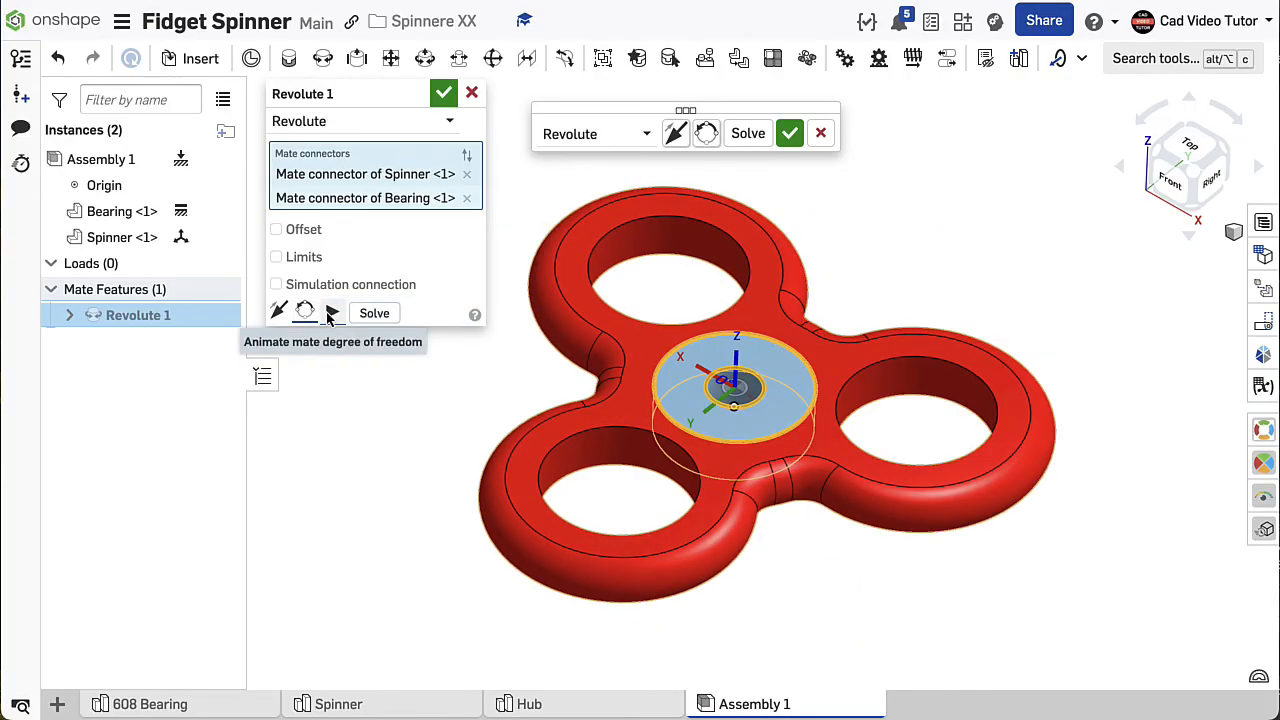
pyautogui.click(332, 313)
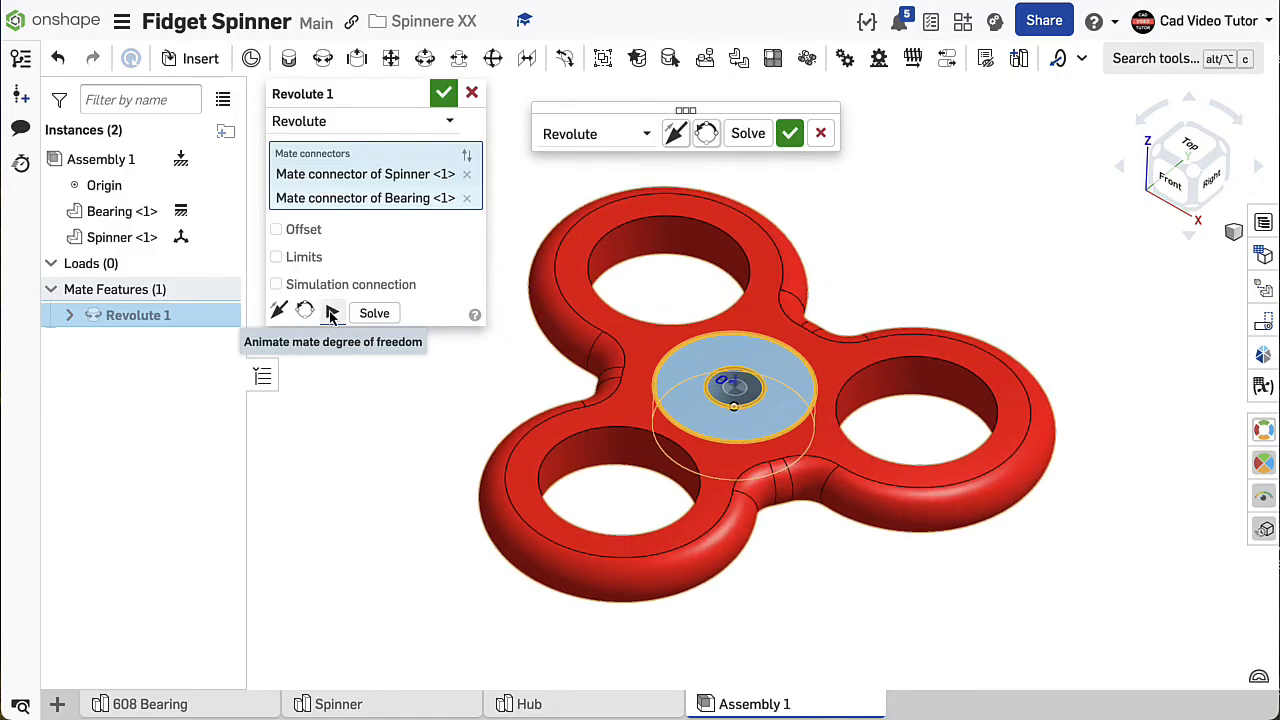
pyautogui.click(374, 314)
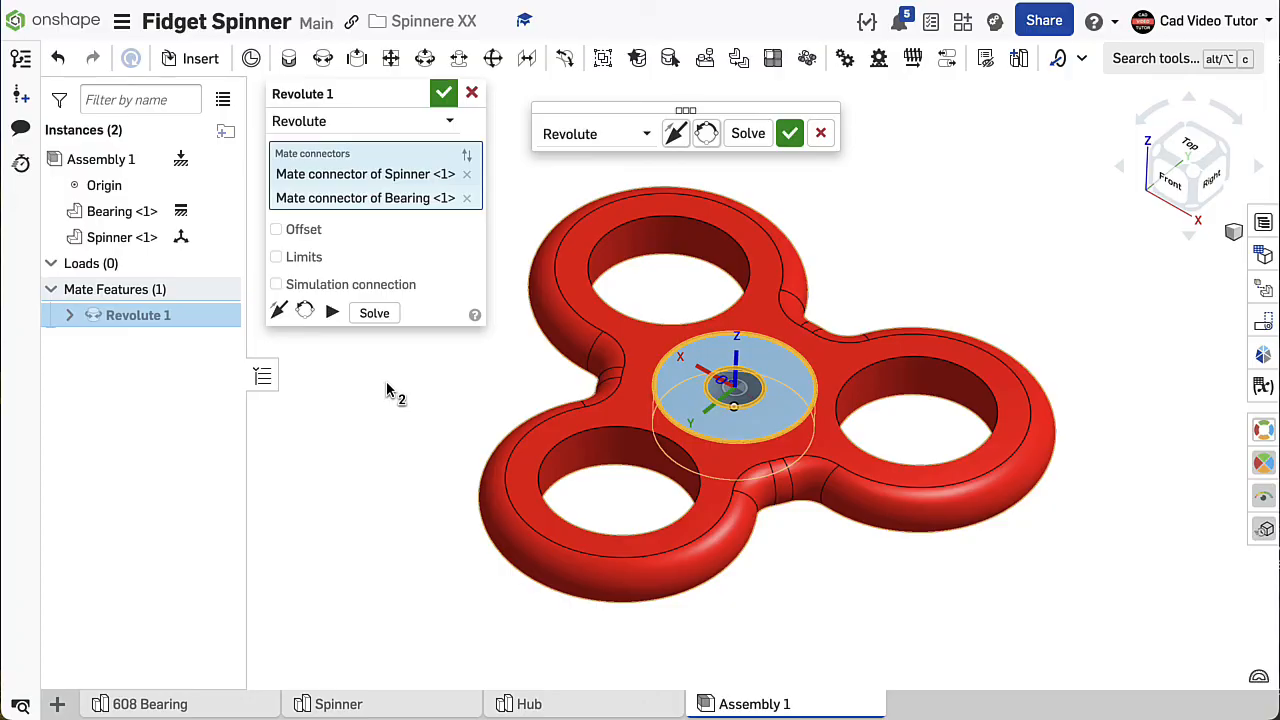
pyautogui.click(443, 93)
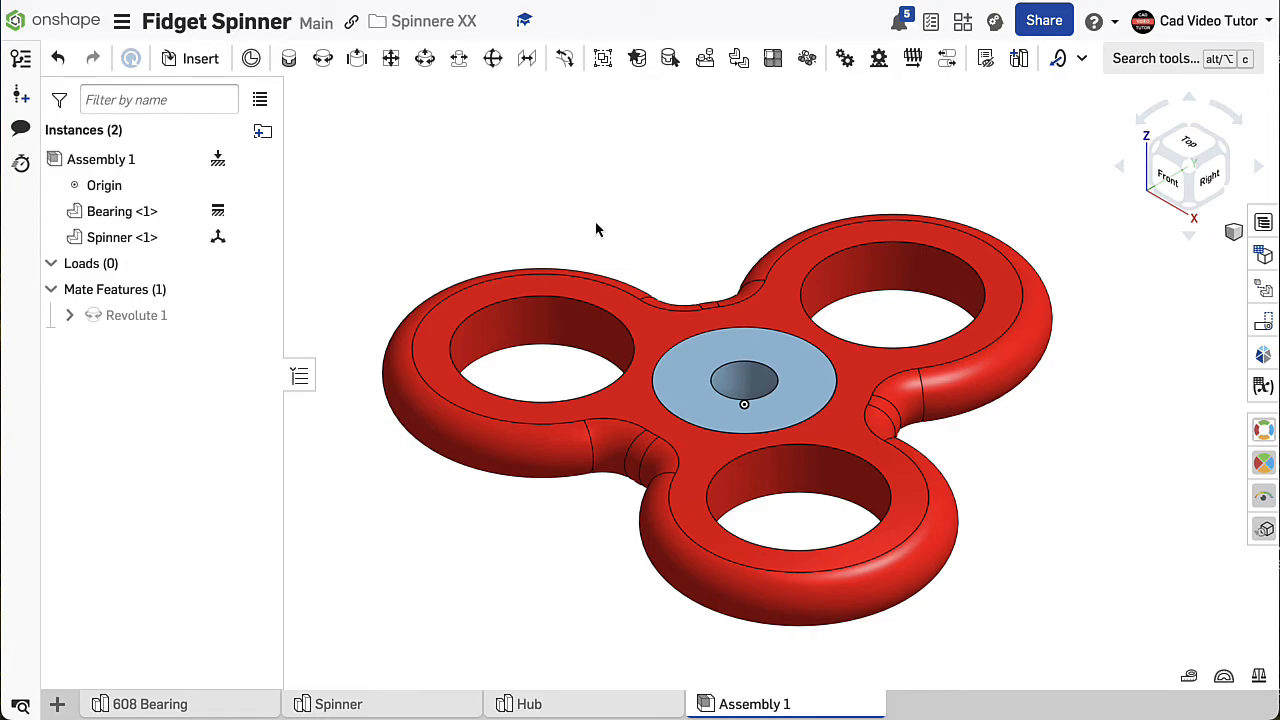
# - Insert two instances of the Hub part into the assembly, placing both in free space beside the spinner
pyautogui.click(200, 58)
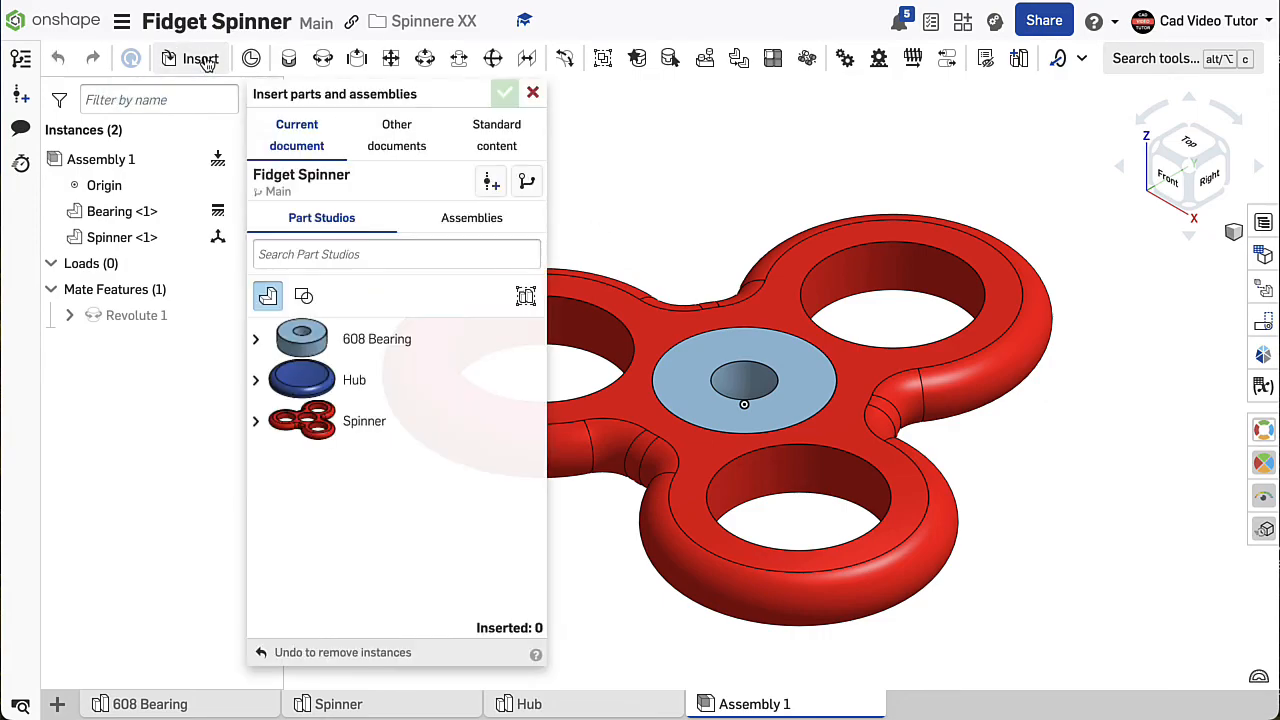
pyautogui.click(316, 381)
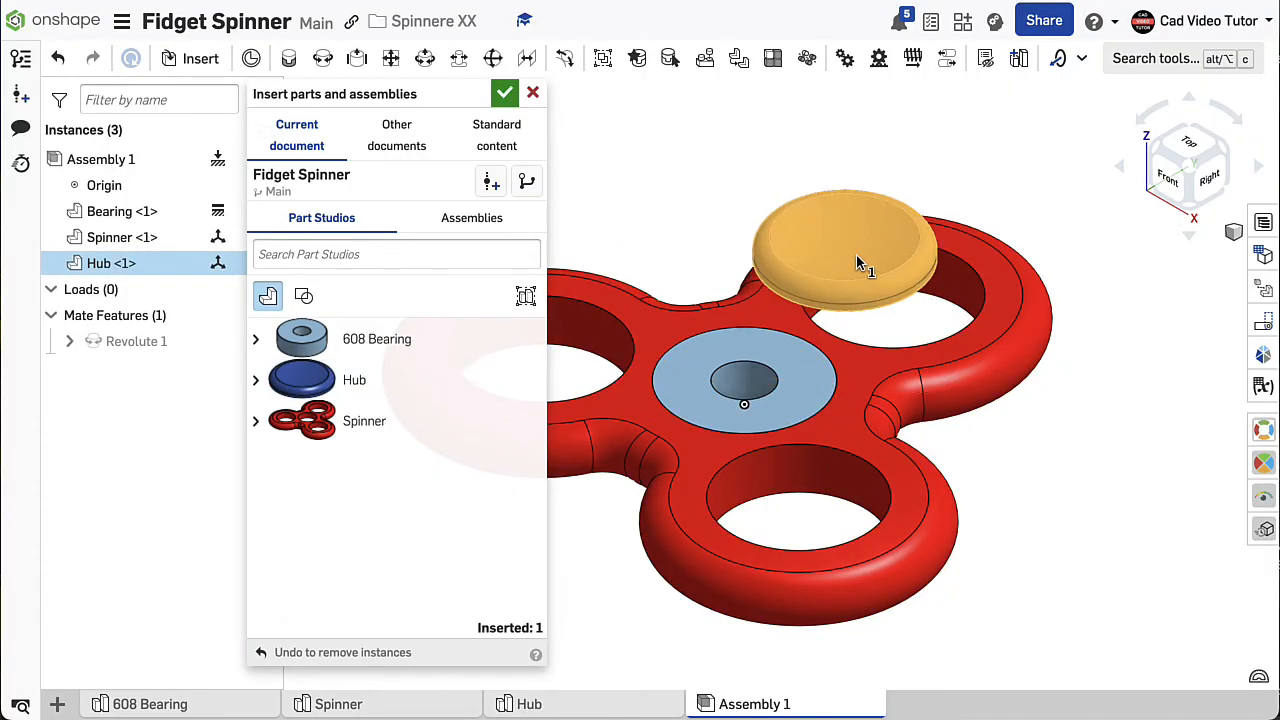
pyautogui.click(1030, 172)
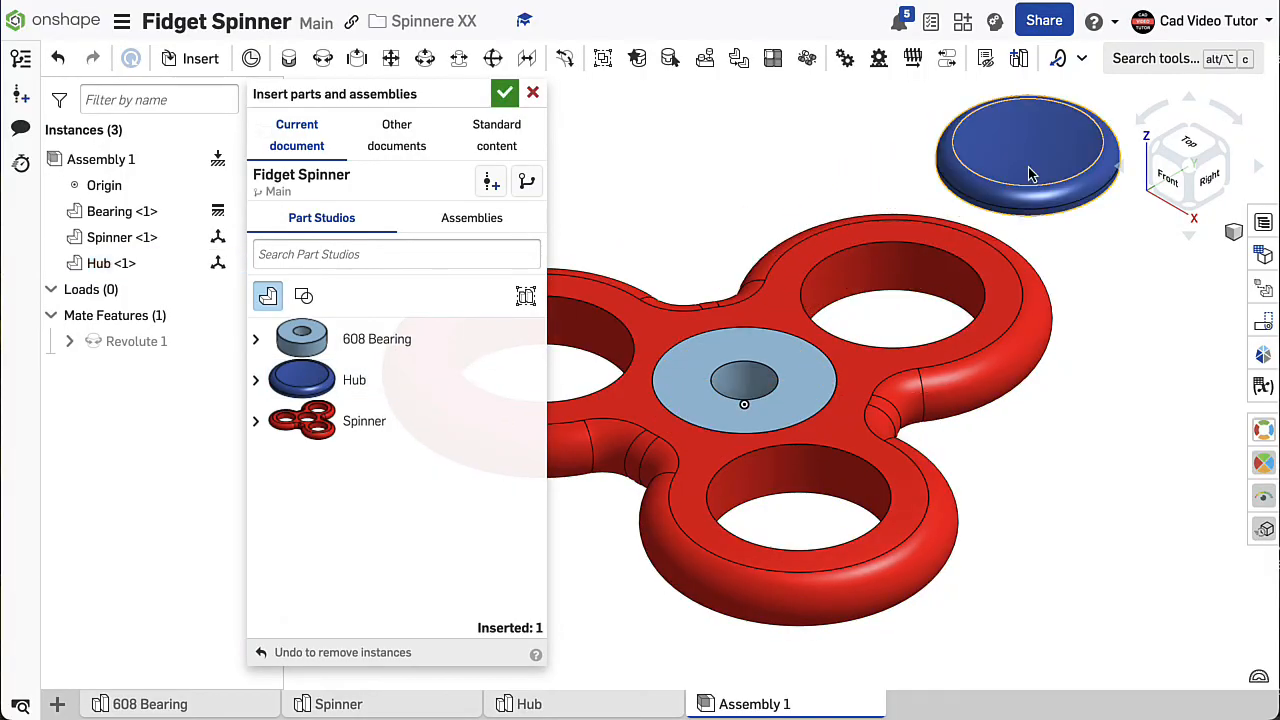
pyautogui.click(316, 388)
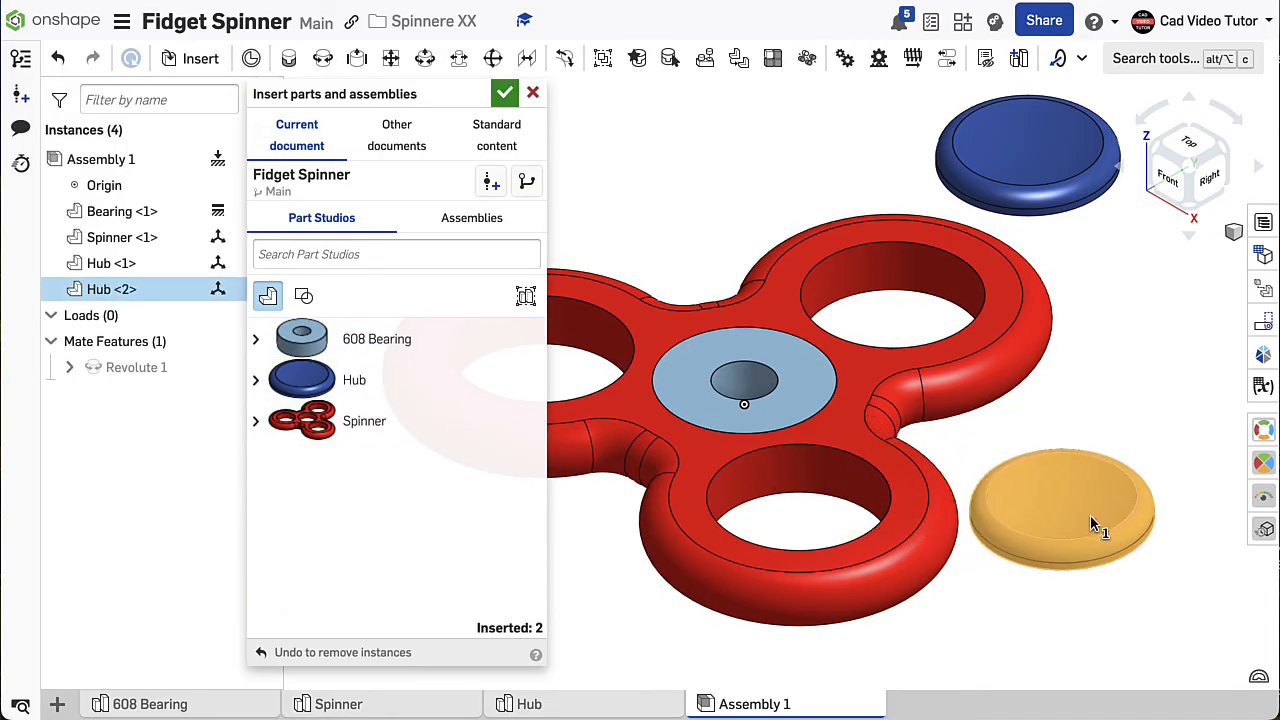
pyautogui.click(1088, 522)
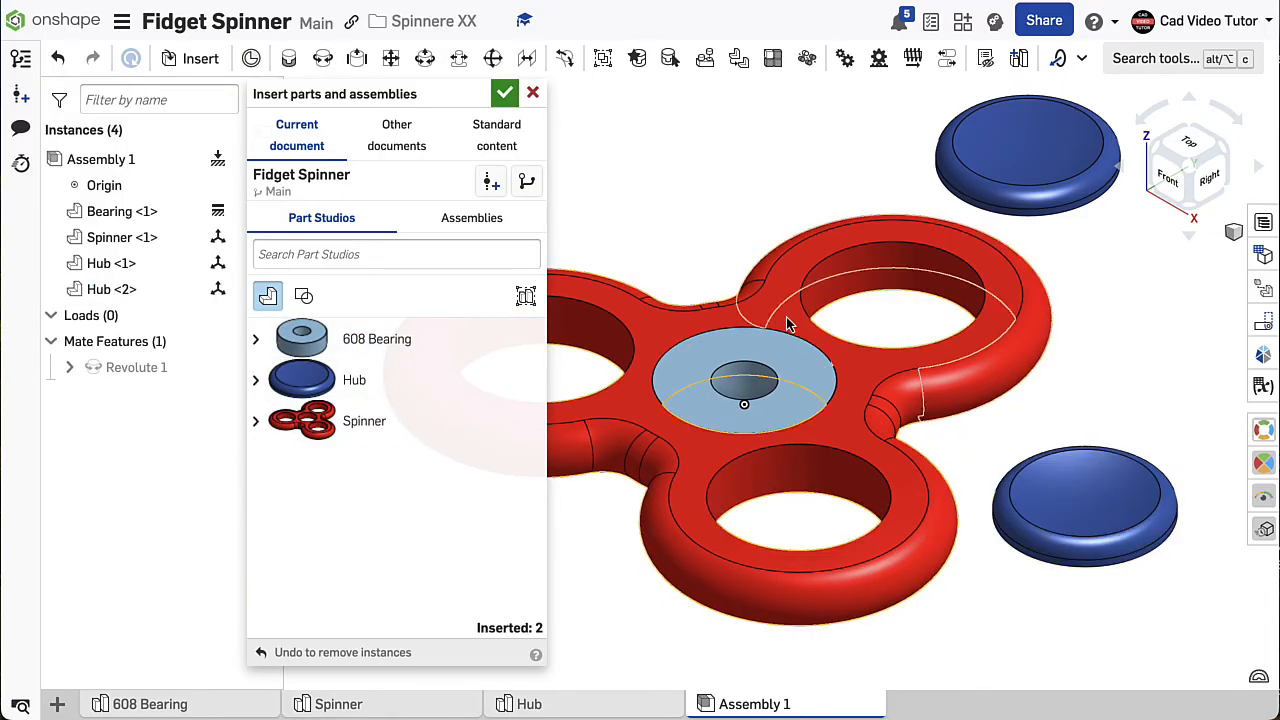
pyautogui.click(505, 95)
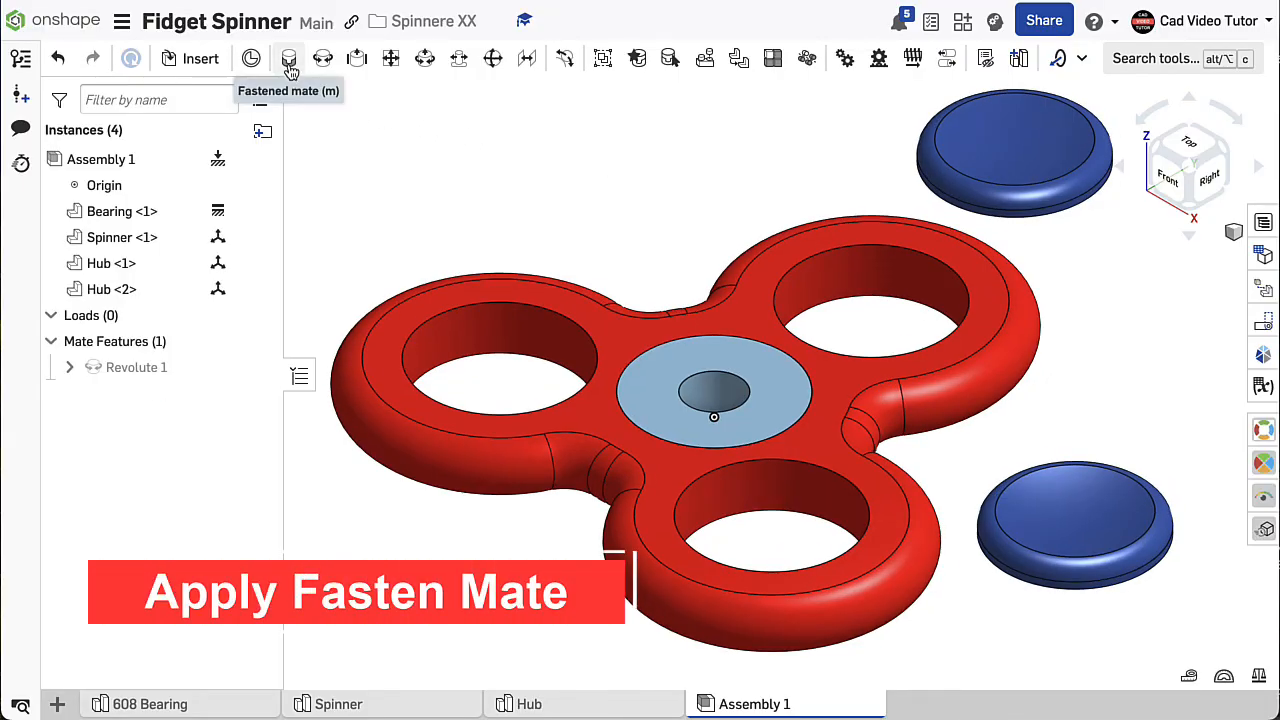
# - Fasten the first hub to the bearing by mating the bore's upper edge to the base edge of the hub's peg
pyautogui.click(290, 70)
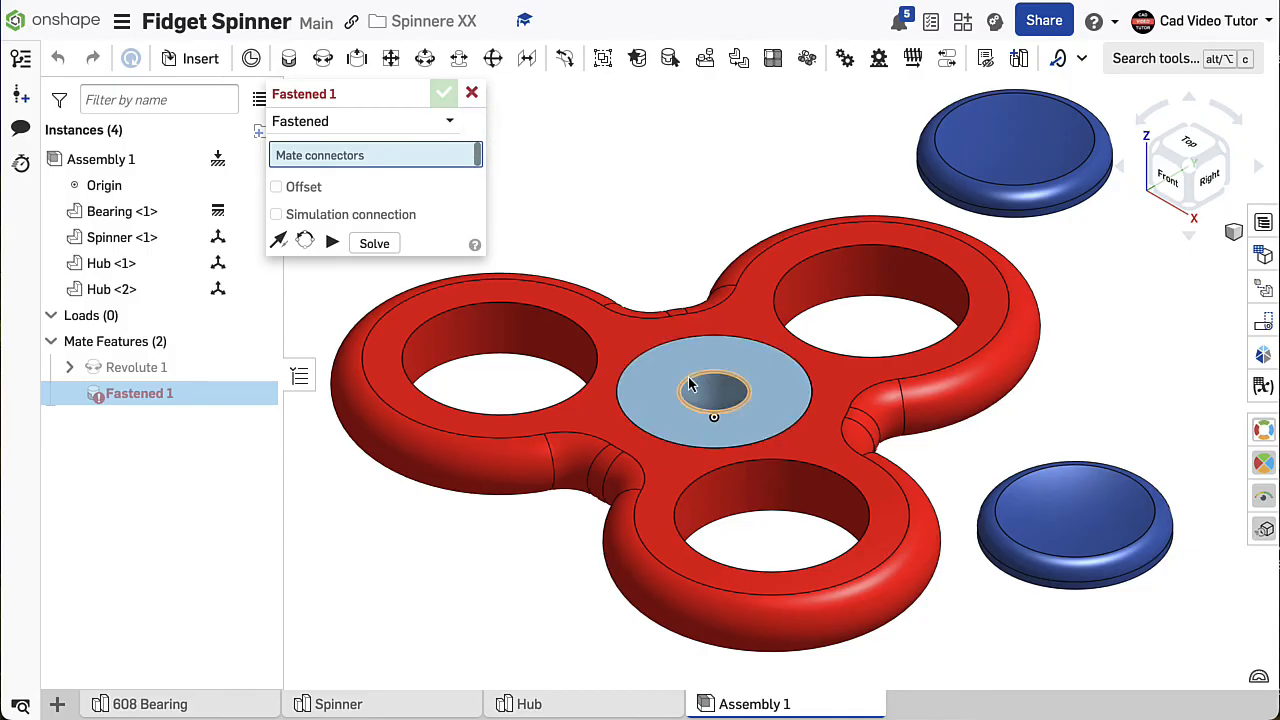
pyautogui.scroll(5, 712, 420)
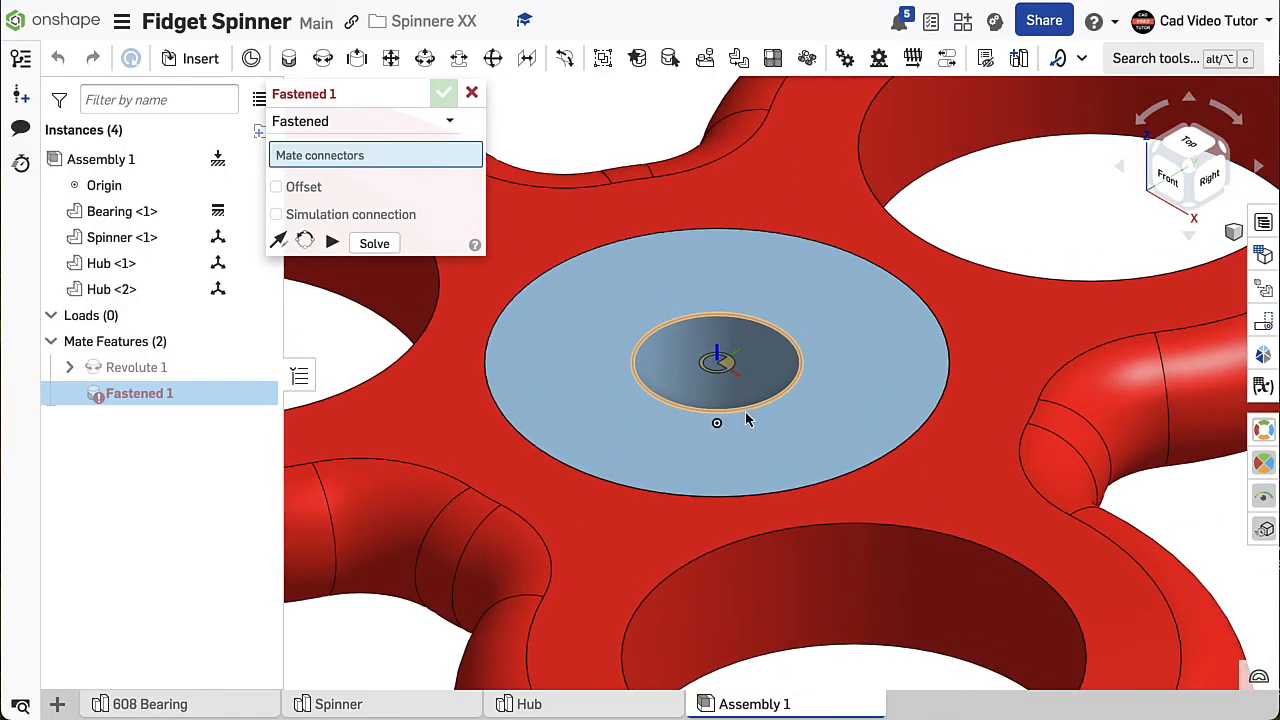
pyautogui.click(753, 413)
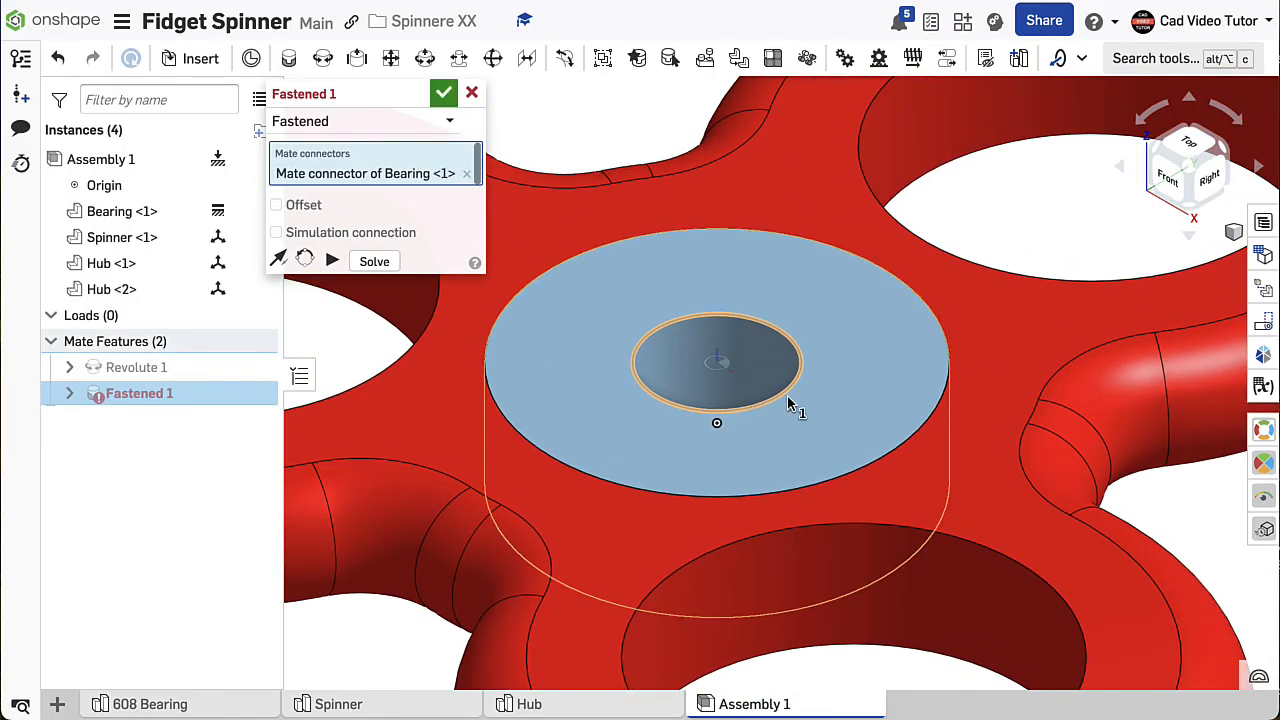
pyautogui.scroll(-5, 830, 388)
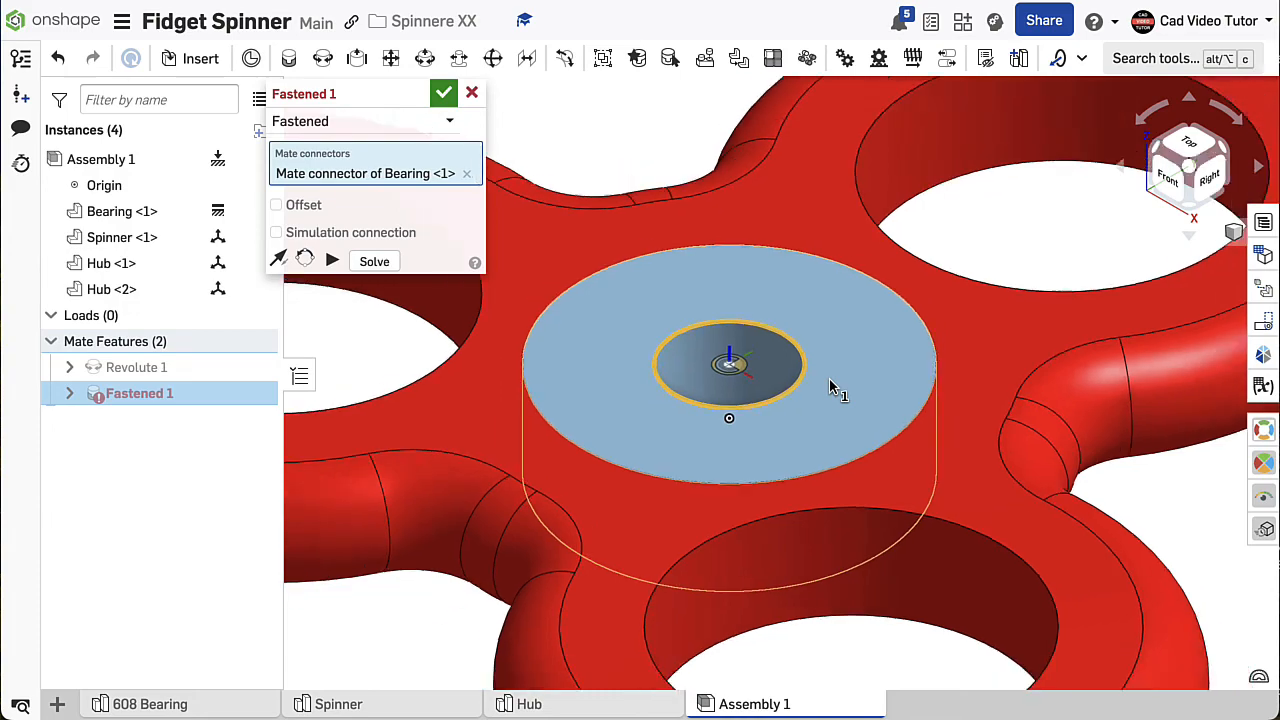
pyautogui.scroll(-1, 830, 388)
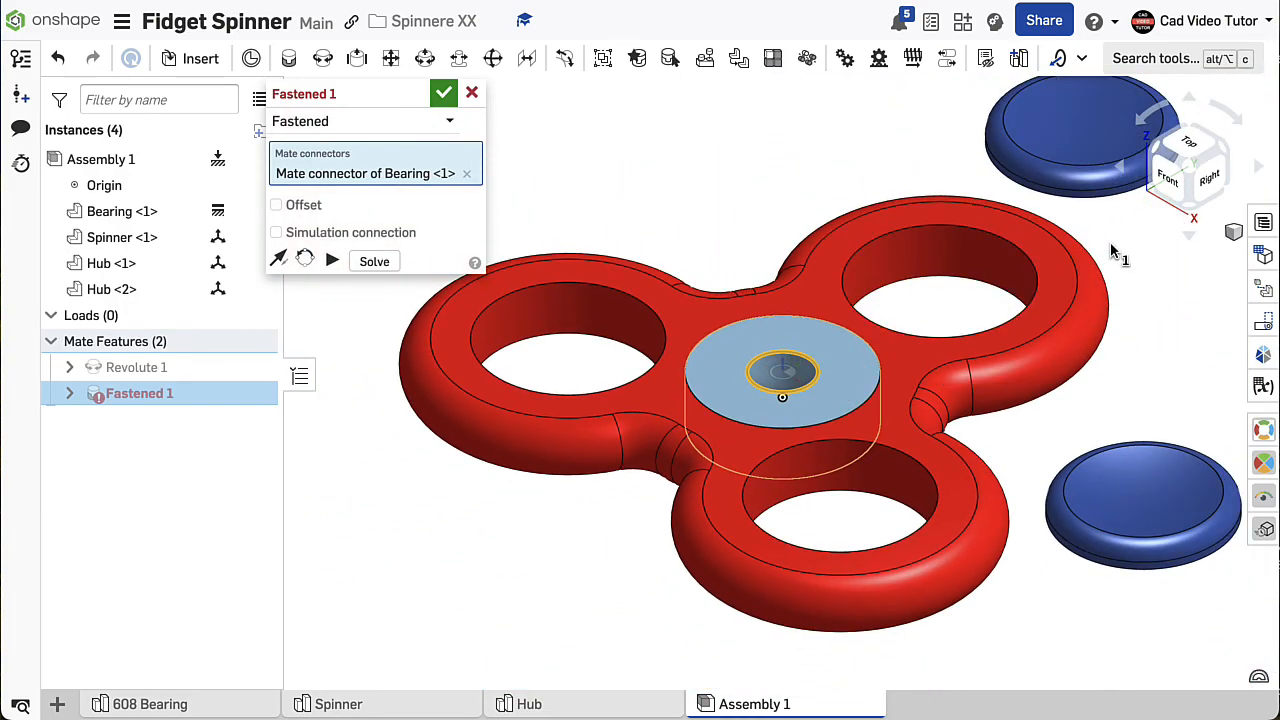
pyautogui.scroll(-1, 1117, 240)
pyautogui.moveTo(1120, 243); pyautogui.dragTo(866, 357, button='middle')
pyautogui.moveTo(880, 383); pyautogui.dragTo(880, 330, button='right')
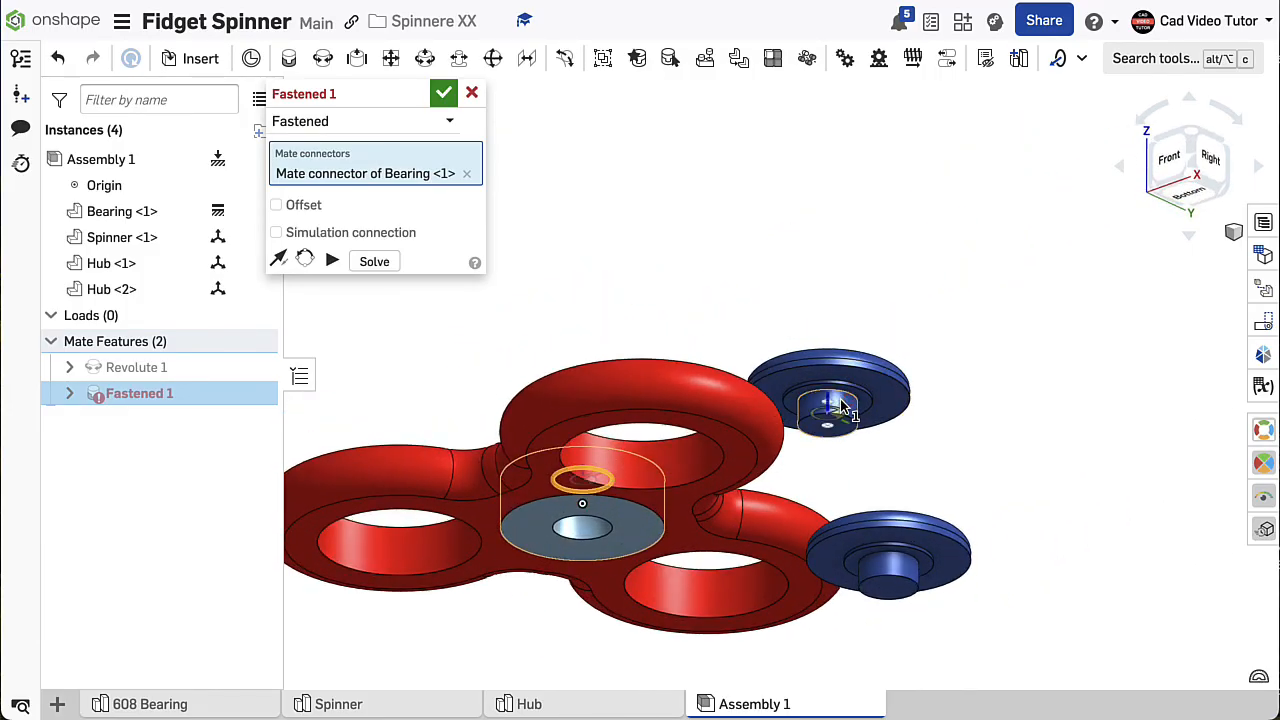
pyautogui.scroll(3, 843, 405)
pyautogui.scroll(5, 843, 405)
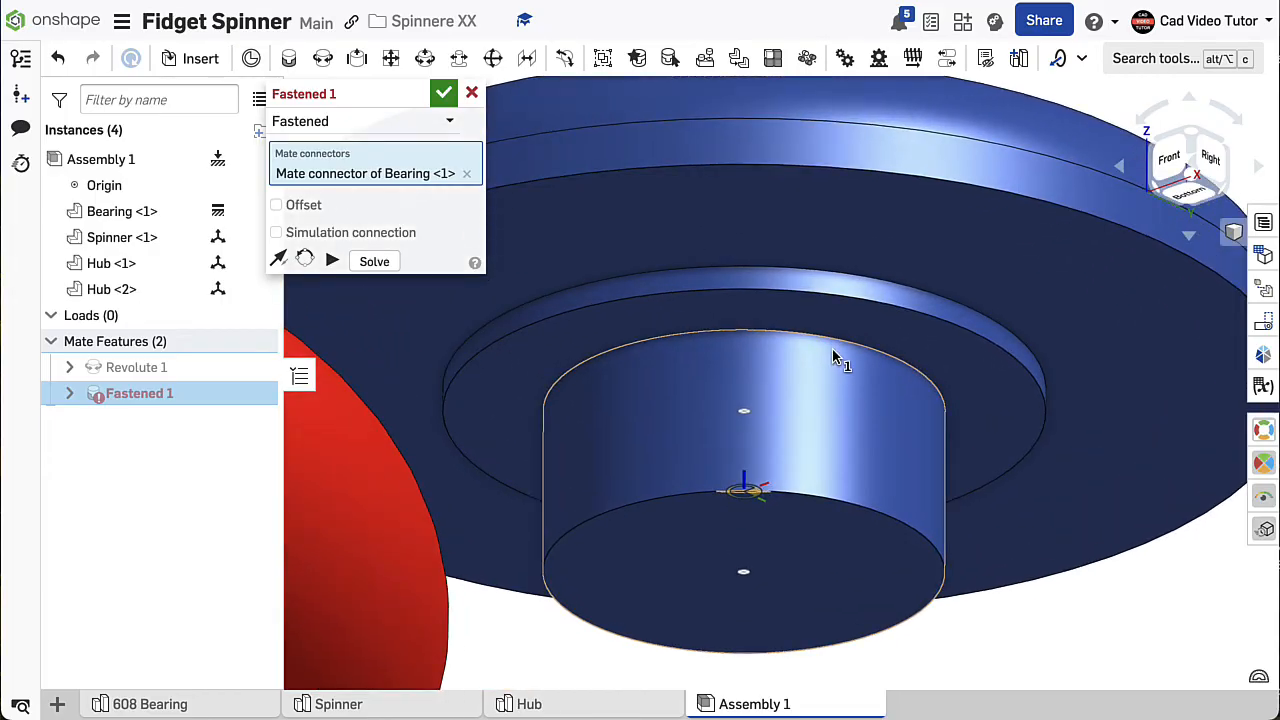
pyautogui.click(835, 345)
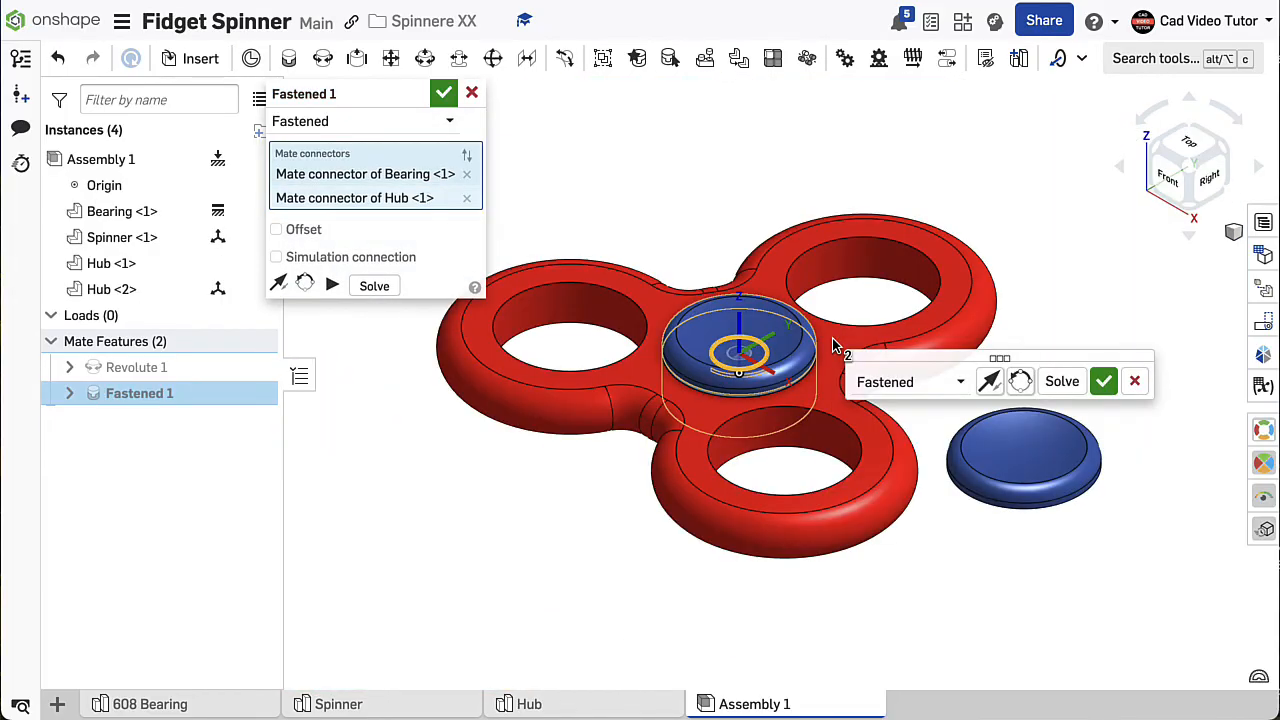
pyautogui.click(1104, 382)
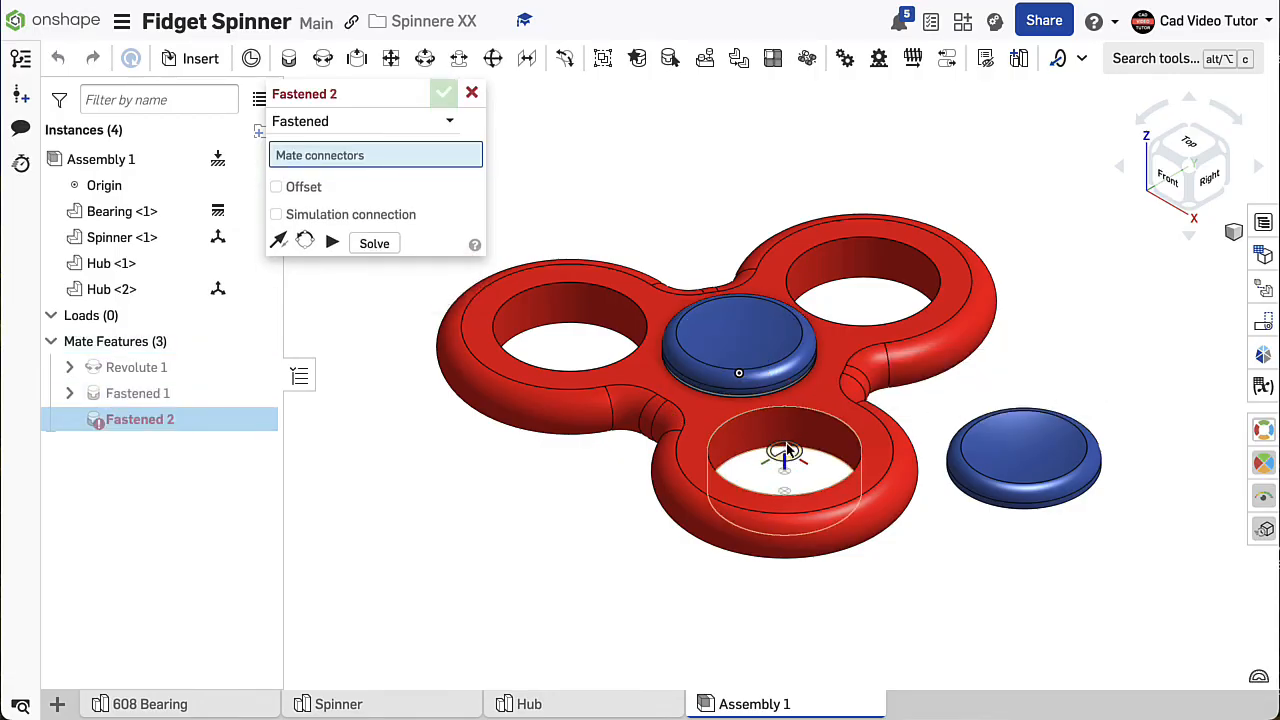
# - Mate the bore's edge on the bearing's exposed underside to the base edge of the second hub's peg
pyautogui.moveTo(785, 461); pyautogui.dragTo(794, 248, button='right')
pyautogui.scroll(2, 737, 384)
pyautogui.scroll(3, 737, 384)
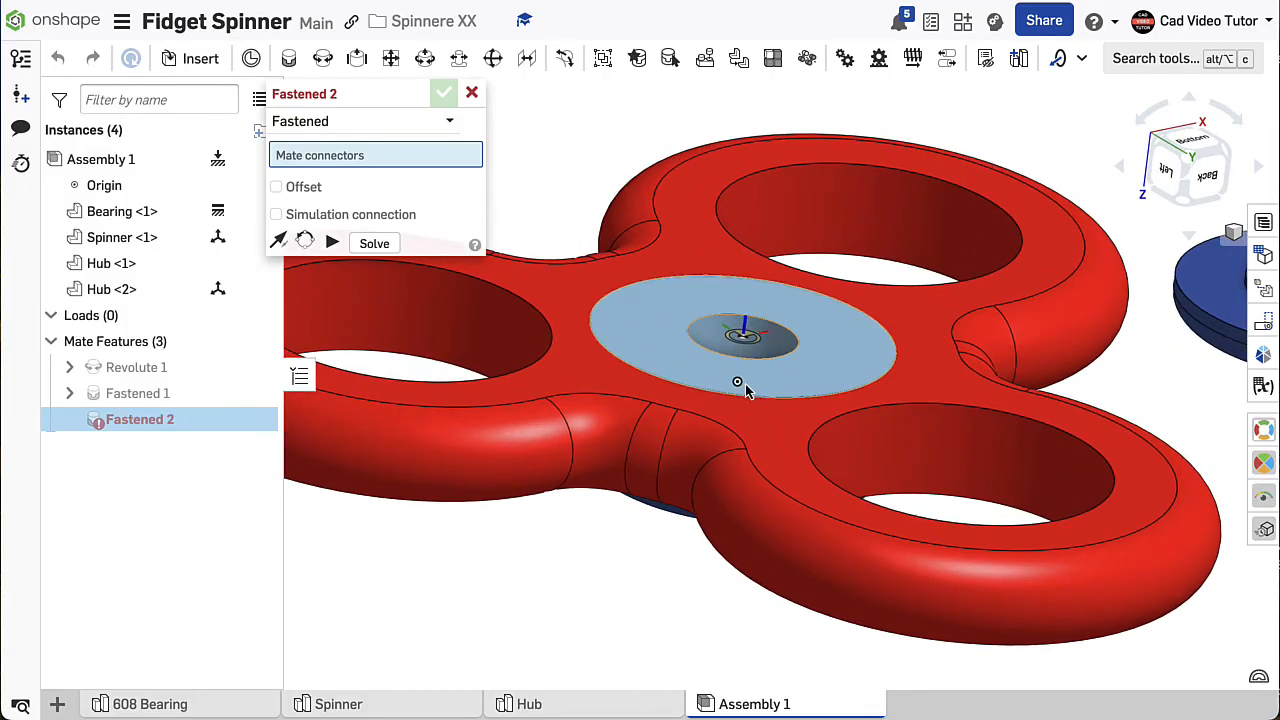
pyautogui.scroll(3, 737, 381)
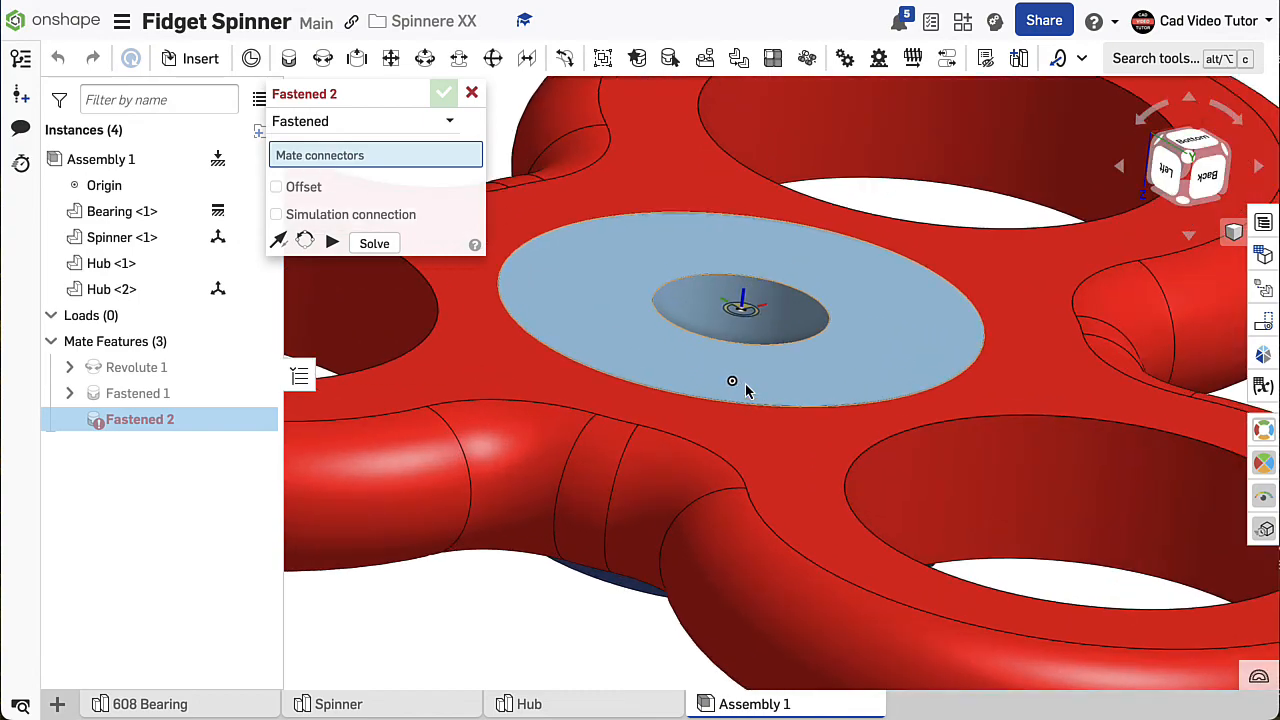
pyautogui.click(786, 352)
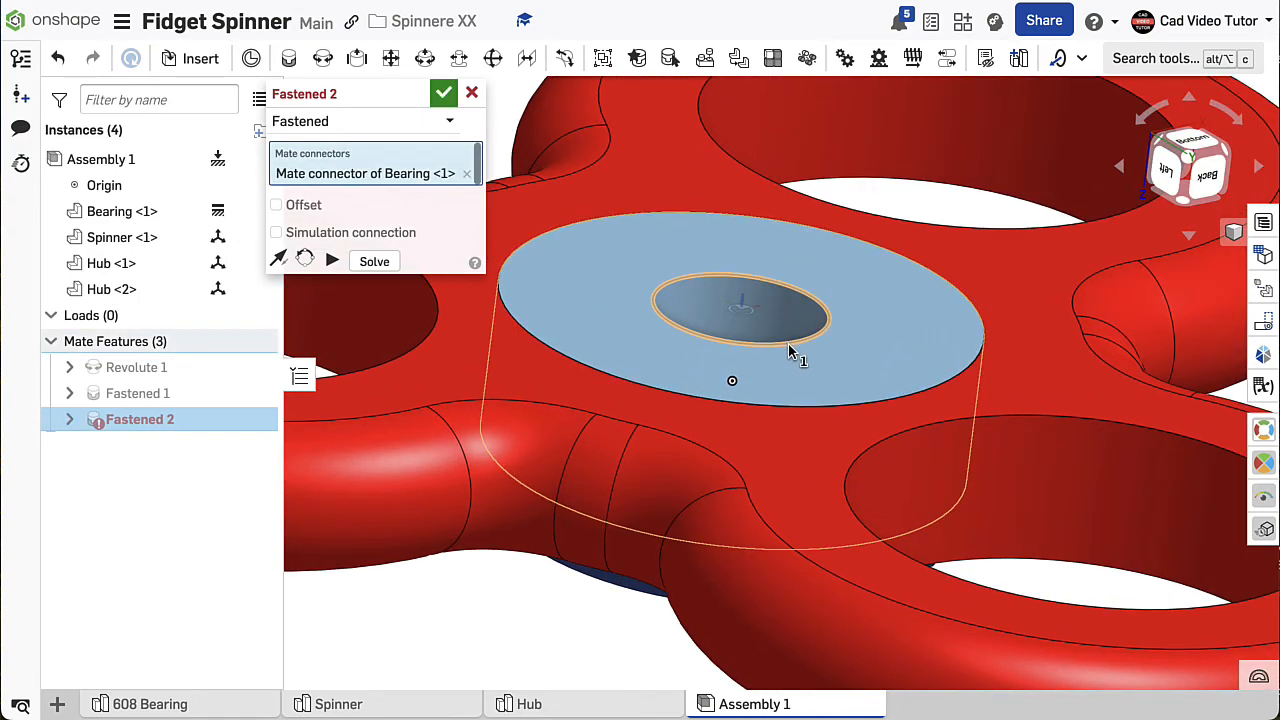
pyautogui.scroll(-5, 789, 349)
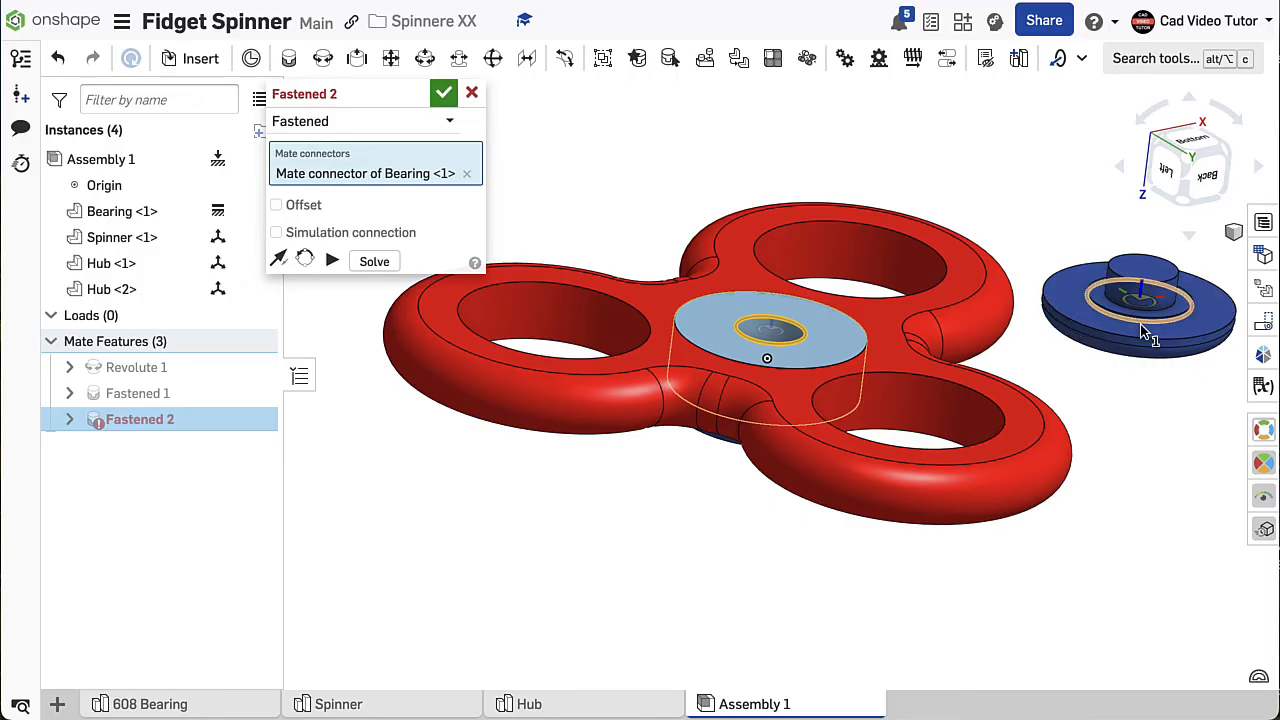
pyautogui.scroll(5, 1146, 334)
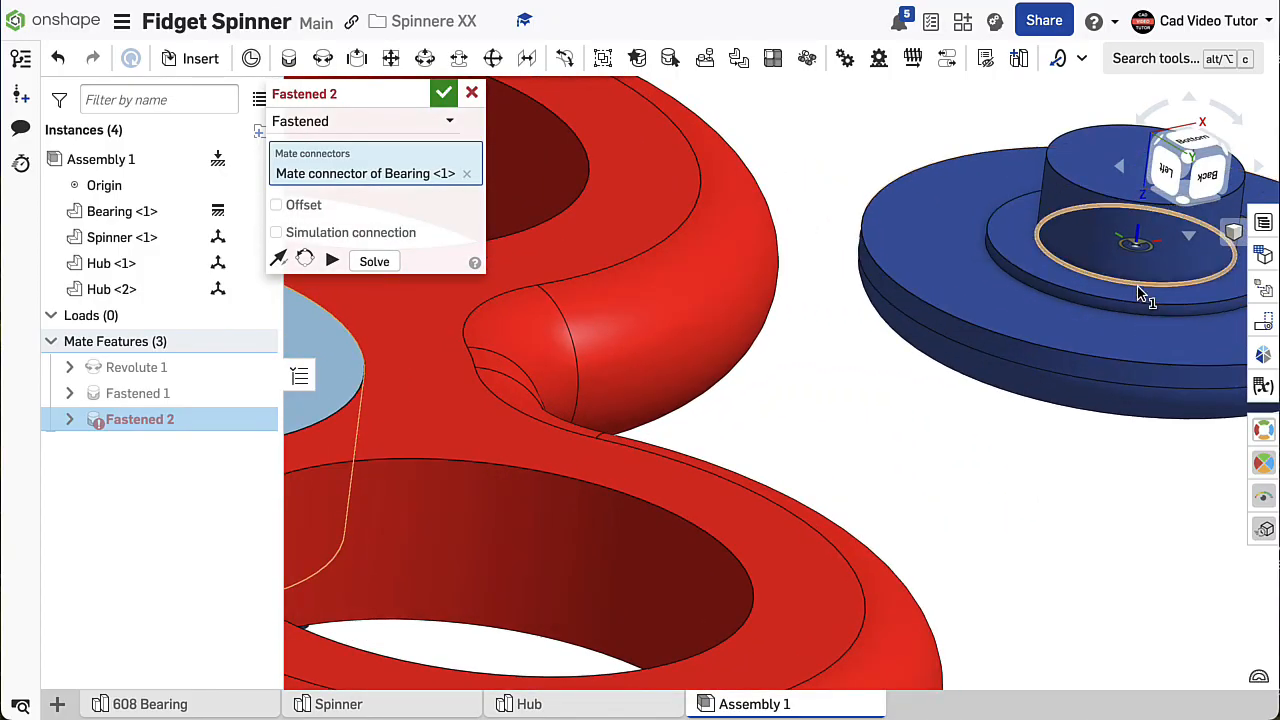
pyautogui.click(1139, 289)
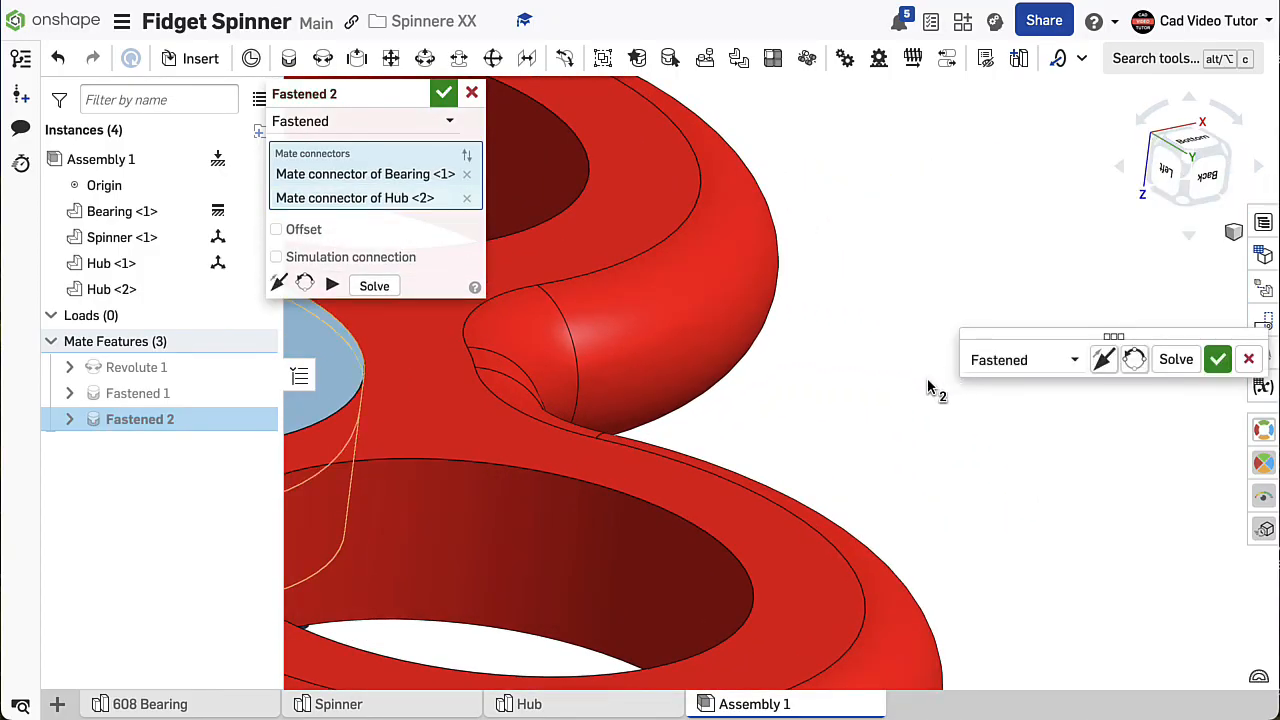
# - Flip the primary axis of the second hub's Fastened mate so its peg points into the bearing, and accept the mate
pyautogui.scroll(-5, 877, 411)
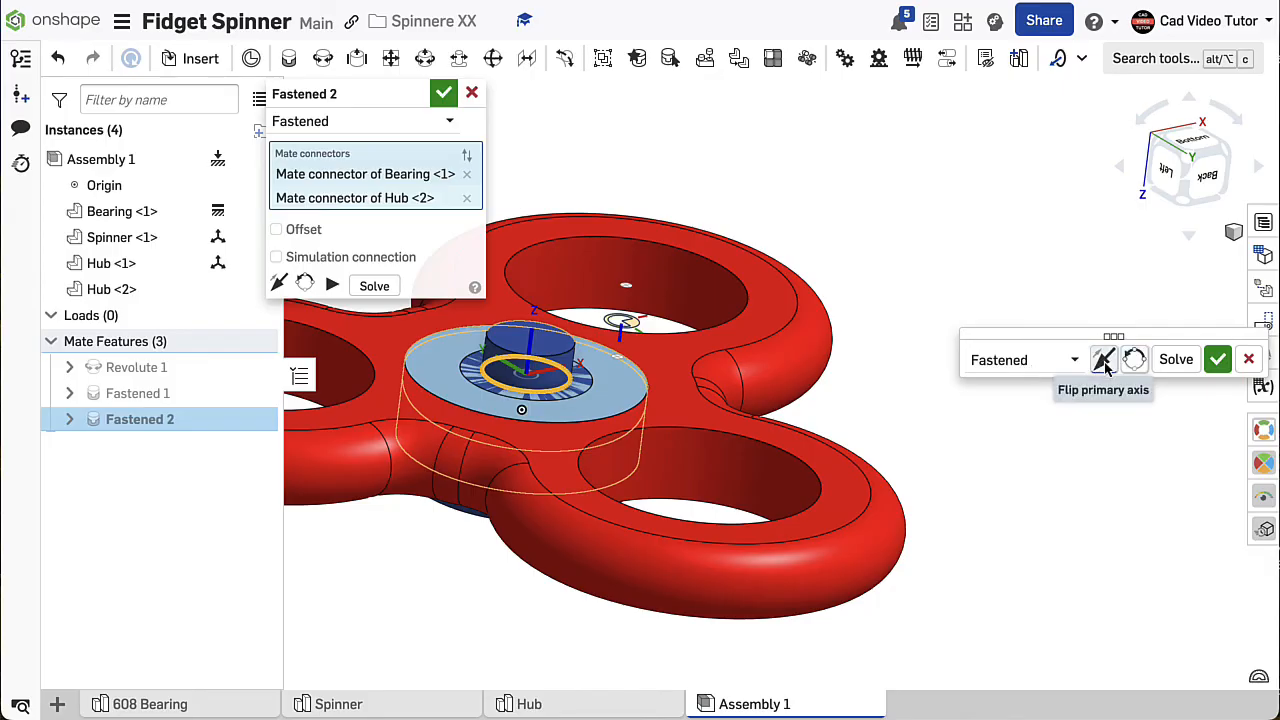
pyautogui.click(1104, 362)
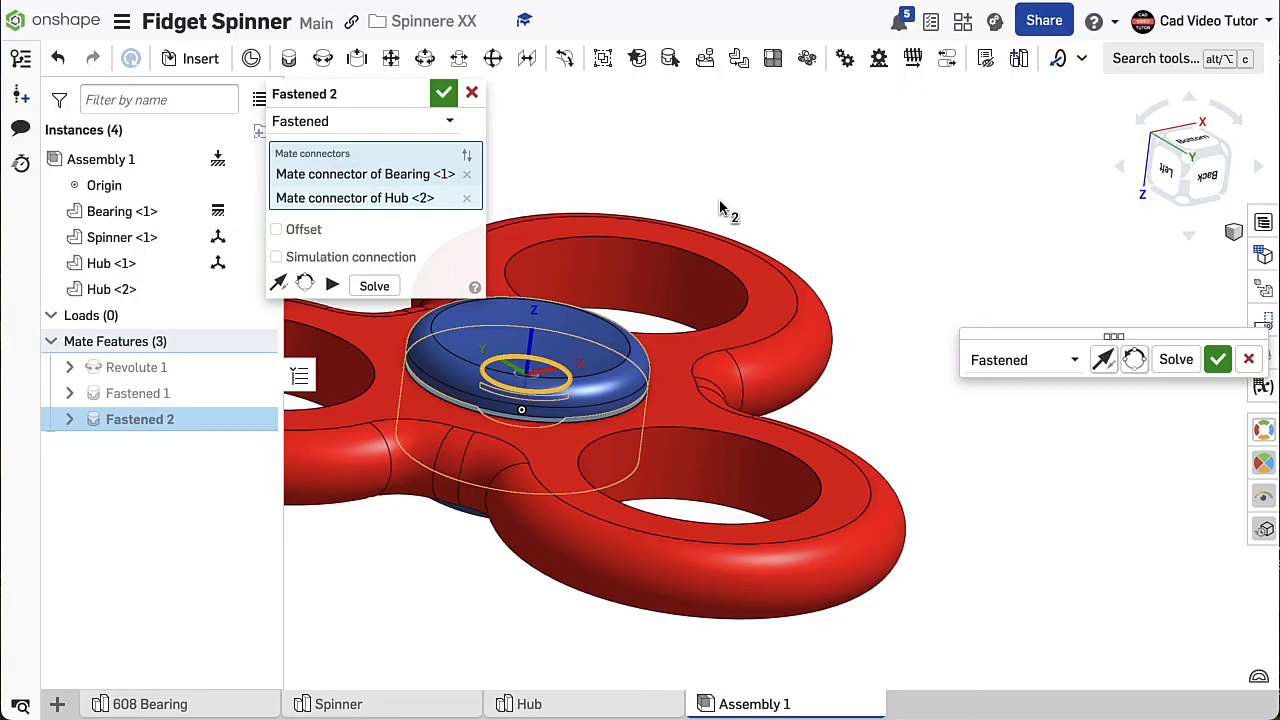
pyautogui.click(443, 93)
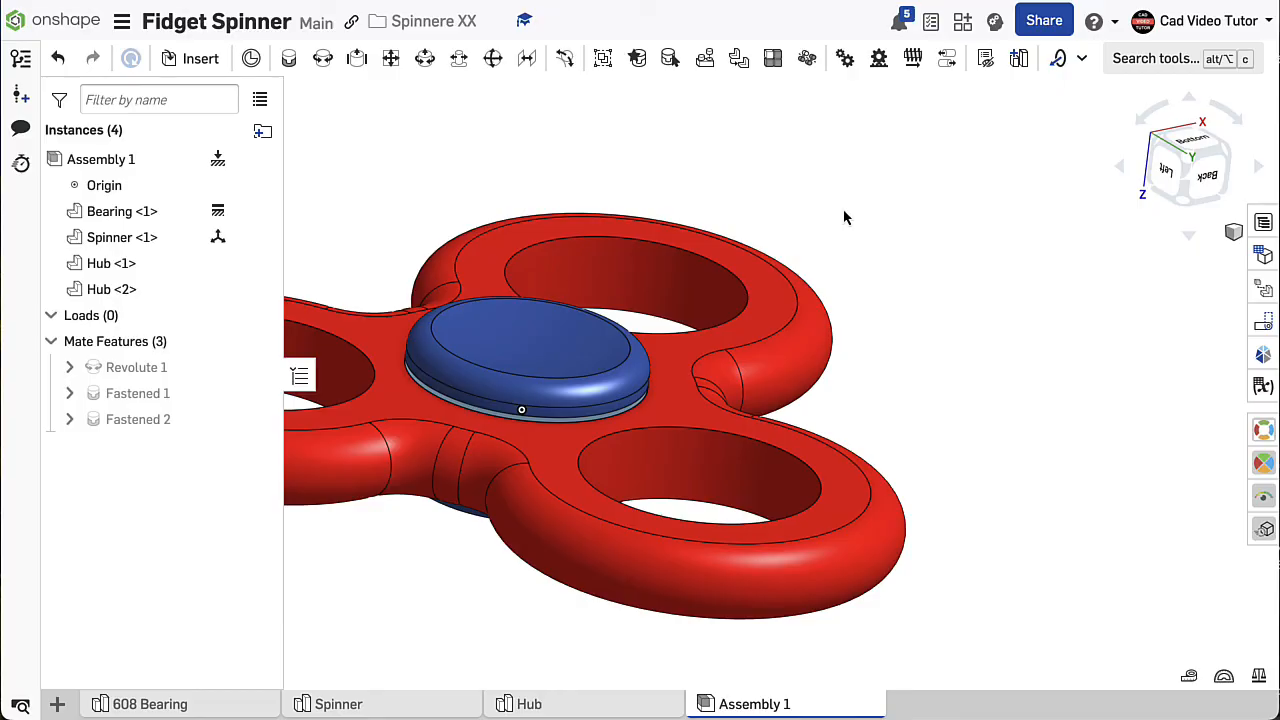
# - Insert three more 608 Bearing instances into the assembly, placing them in free space around the spinner
pyautogui.hotkey('shift', '7')
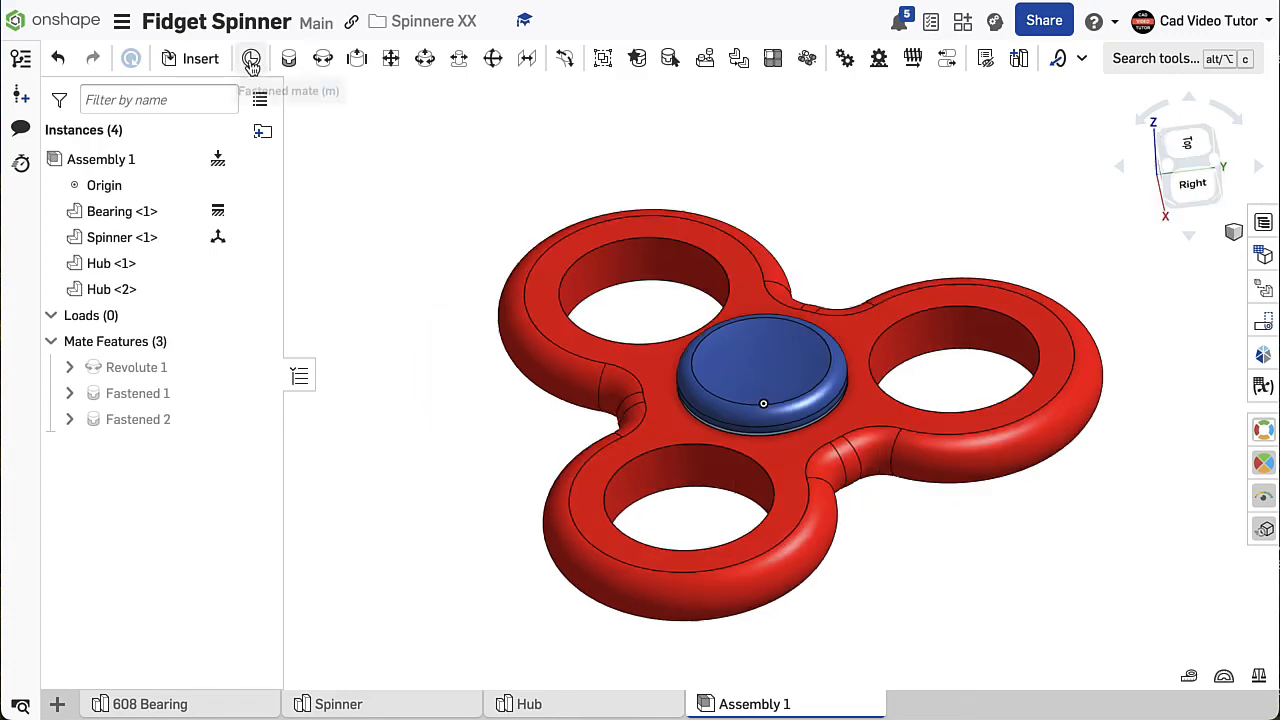
pyautogui.click(200, 58)
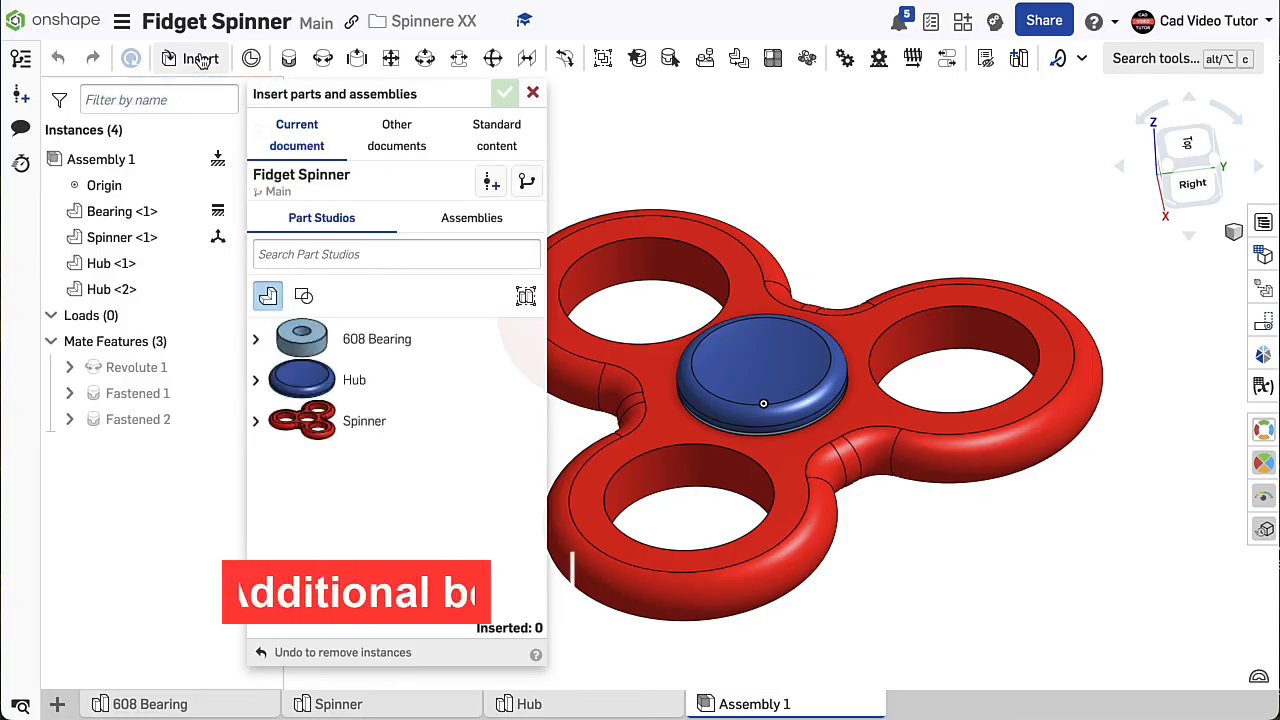
pyautogui.click(310, 340)
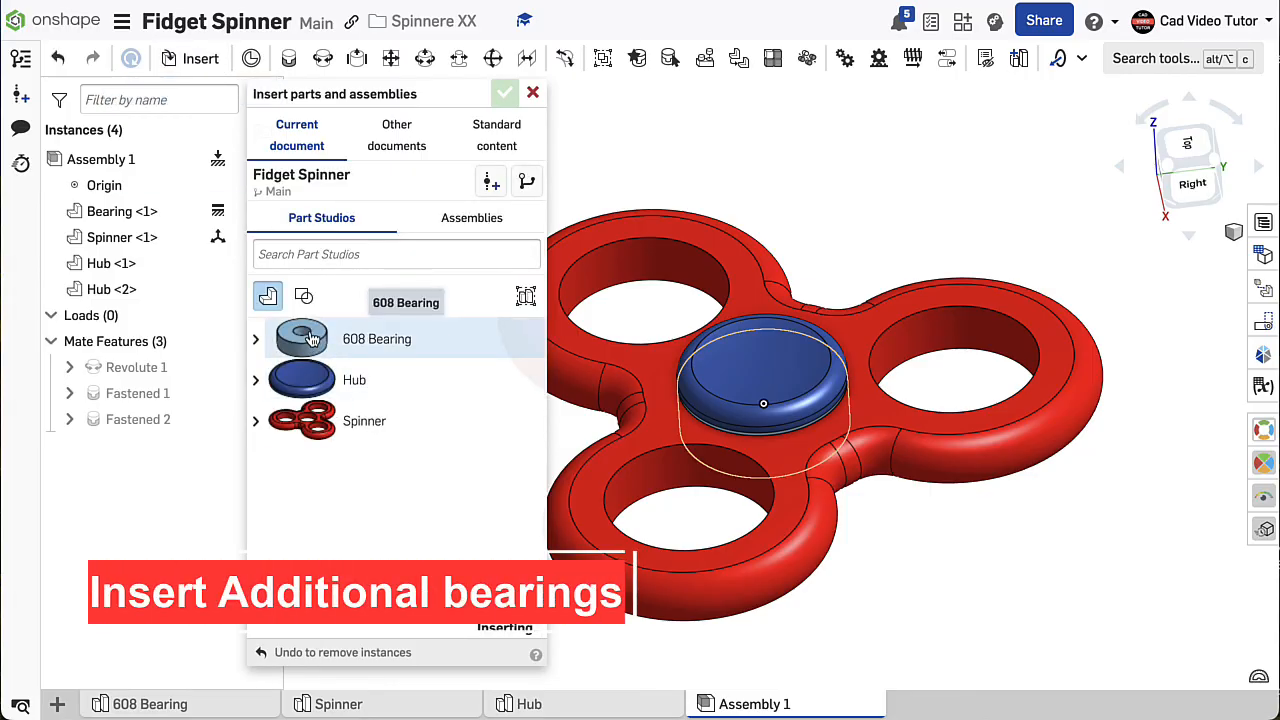
pyautogui.click(817, 163)
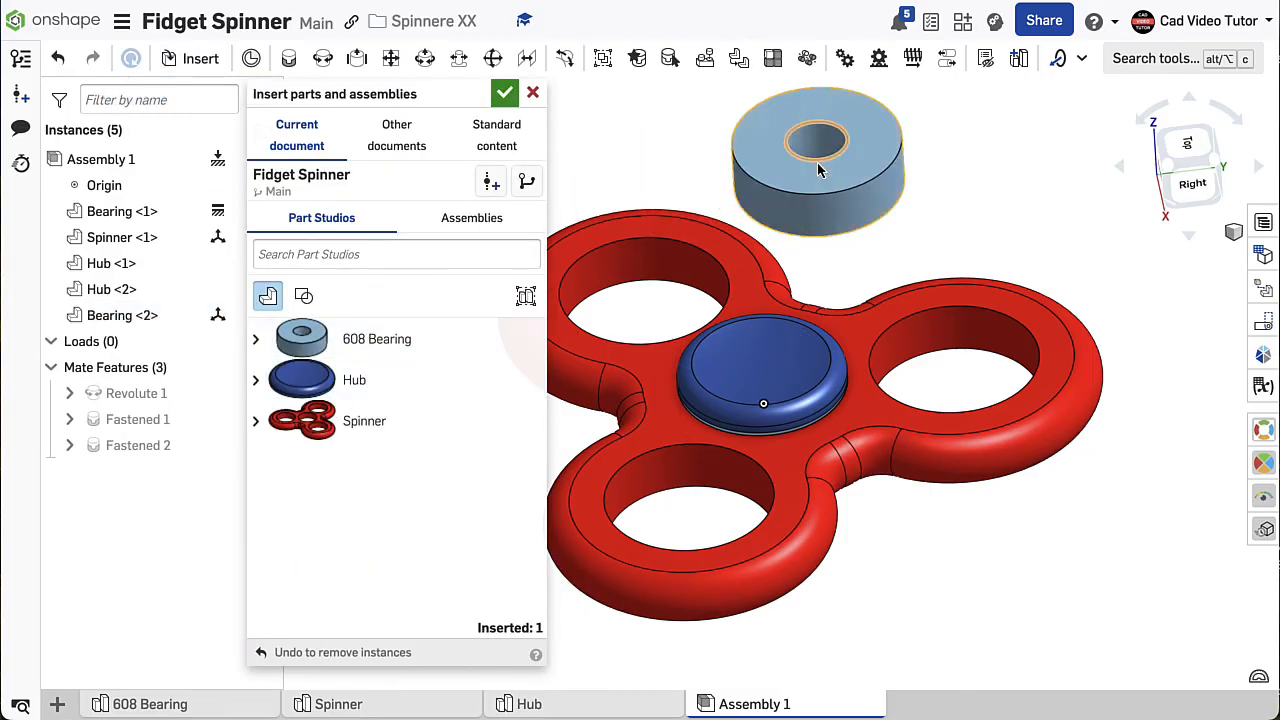
pyautogui.click(314, 341)
pyautogui.click(1148, 538)
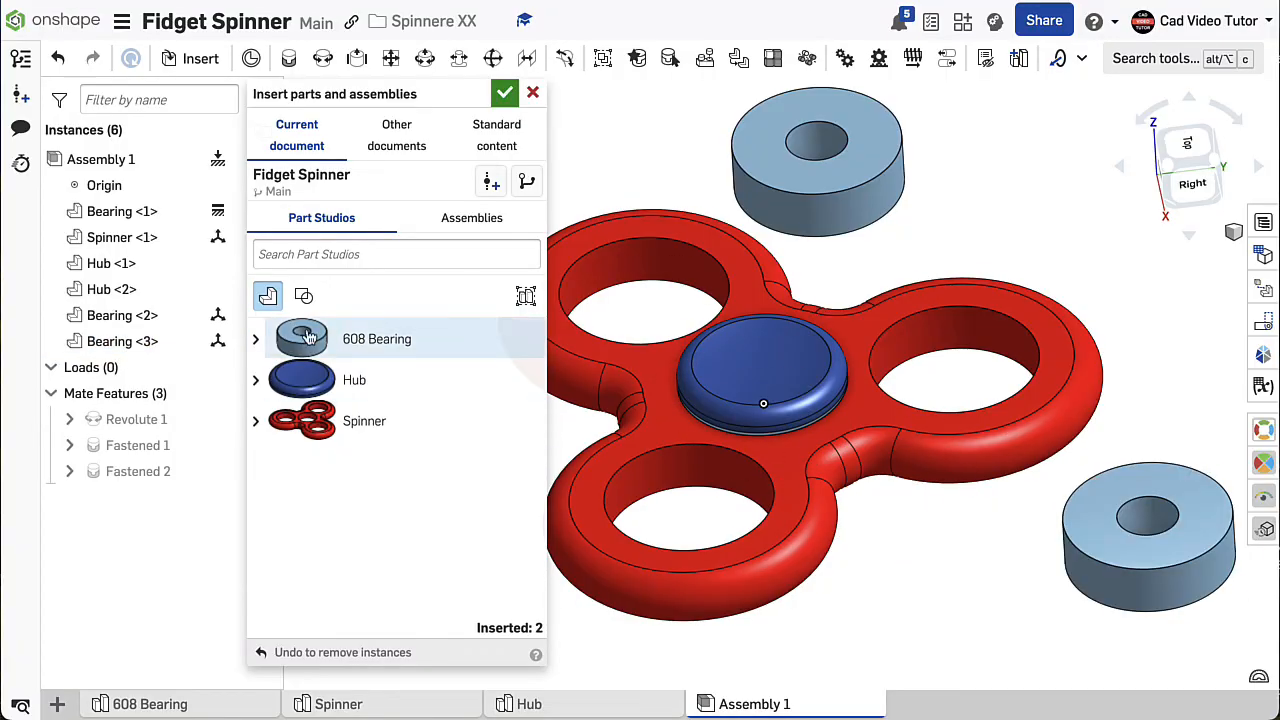
pyautogui.click(312, 340)
pyautogui.click(925, 625)
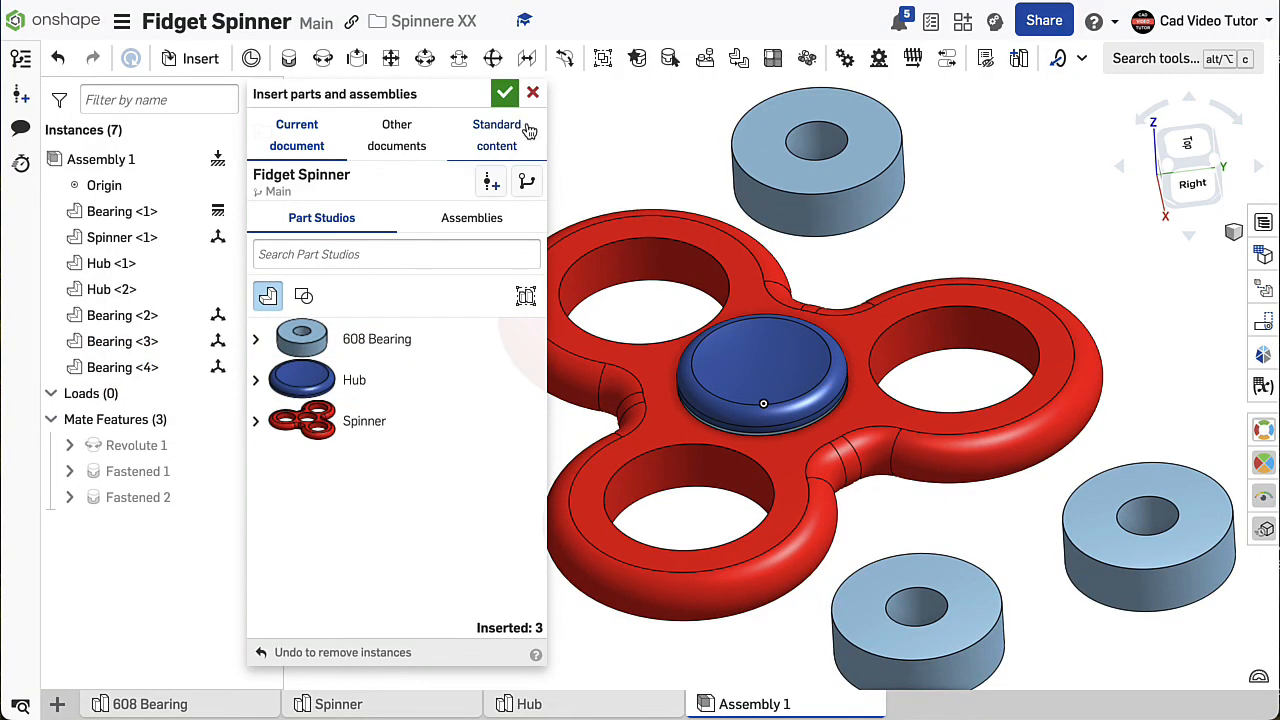
pyautogui.click(505, 93)
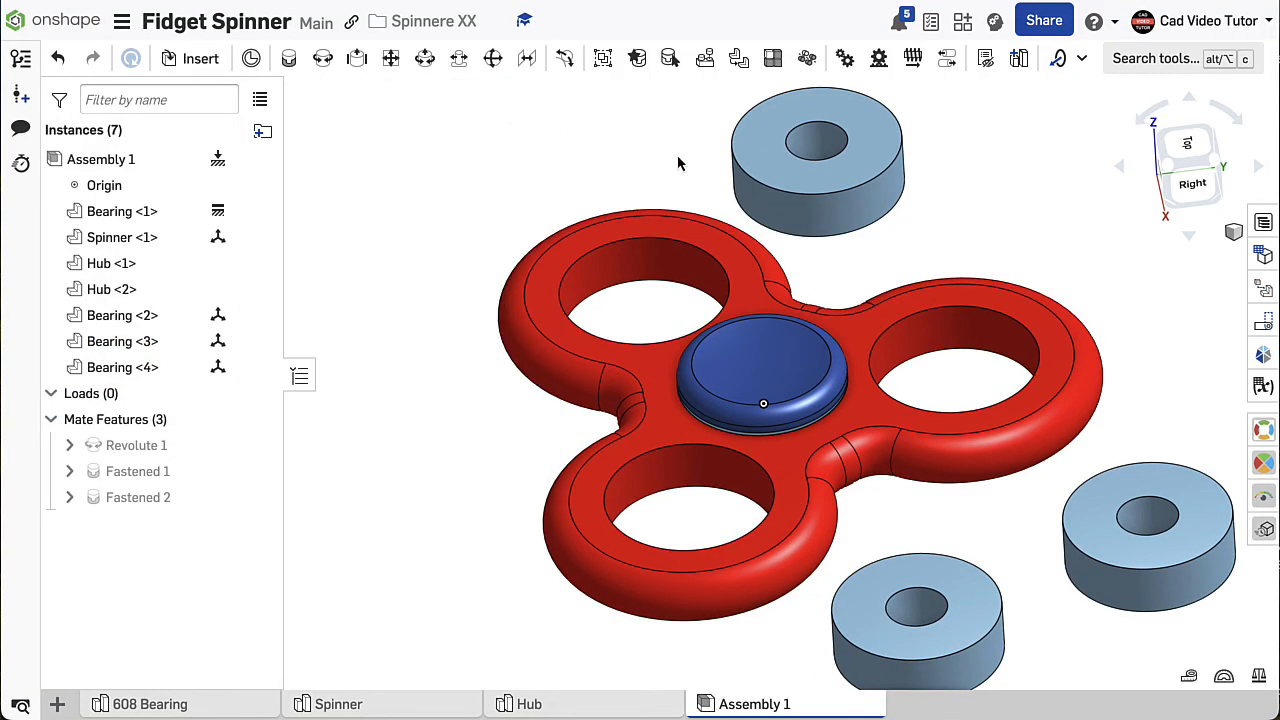
# - Fasten the three added bearings to the spinner, centring each bearing's top face on the upper edge of one outer hole
pyautogui.click(289, 62)
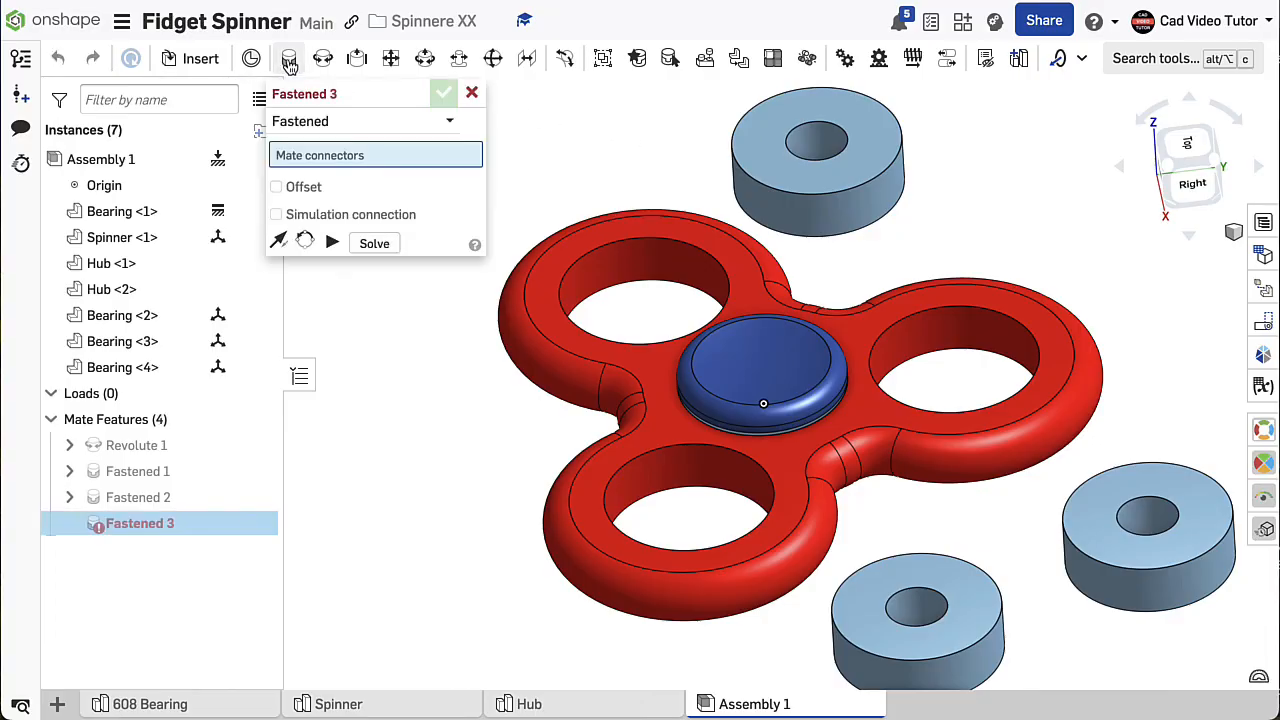
pyautogui.click(662, 250)
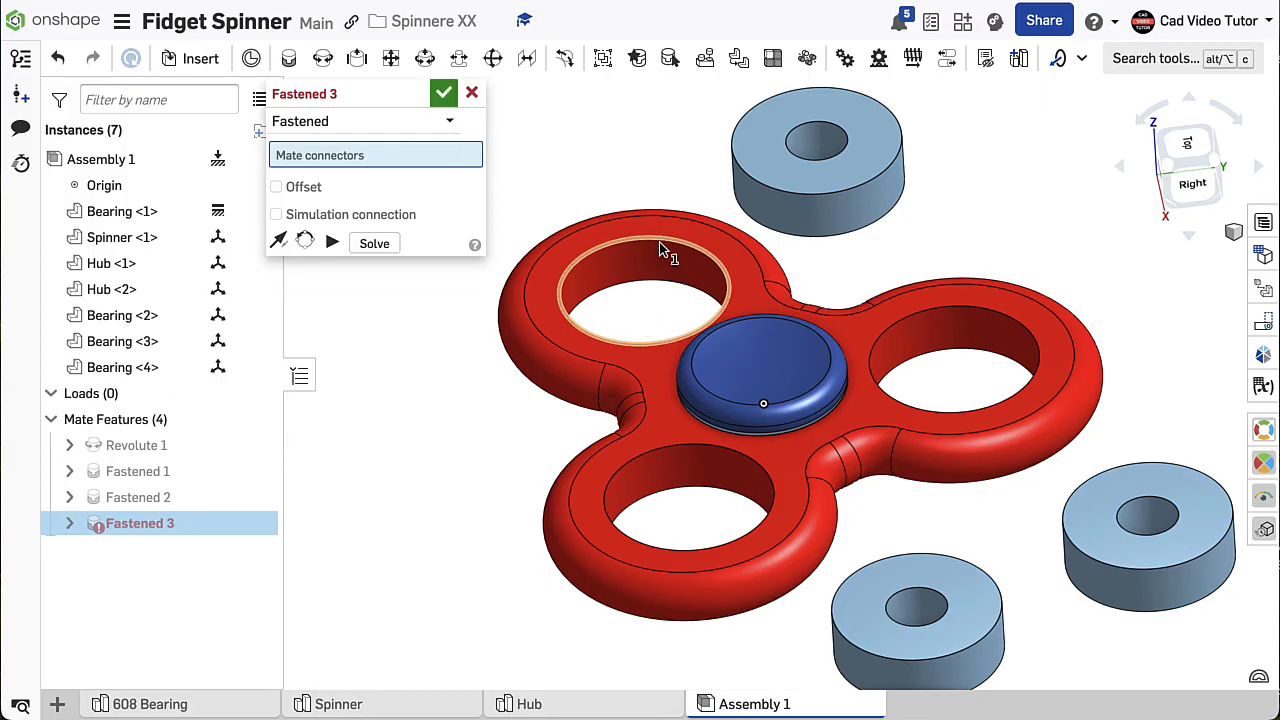
pyautogui.click(772, 195)
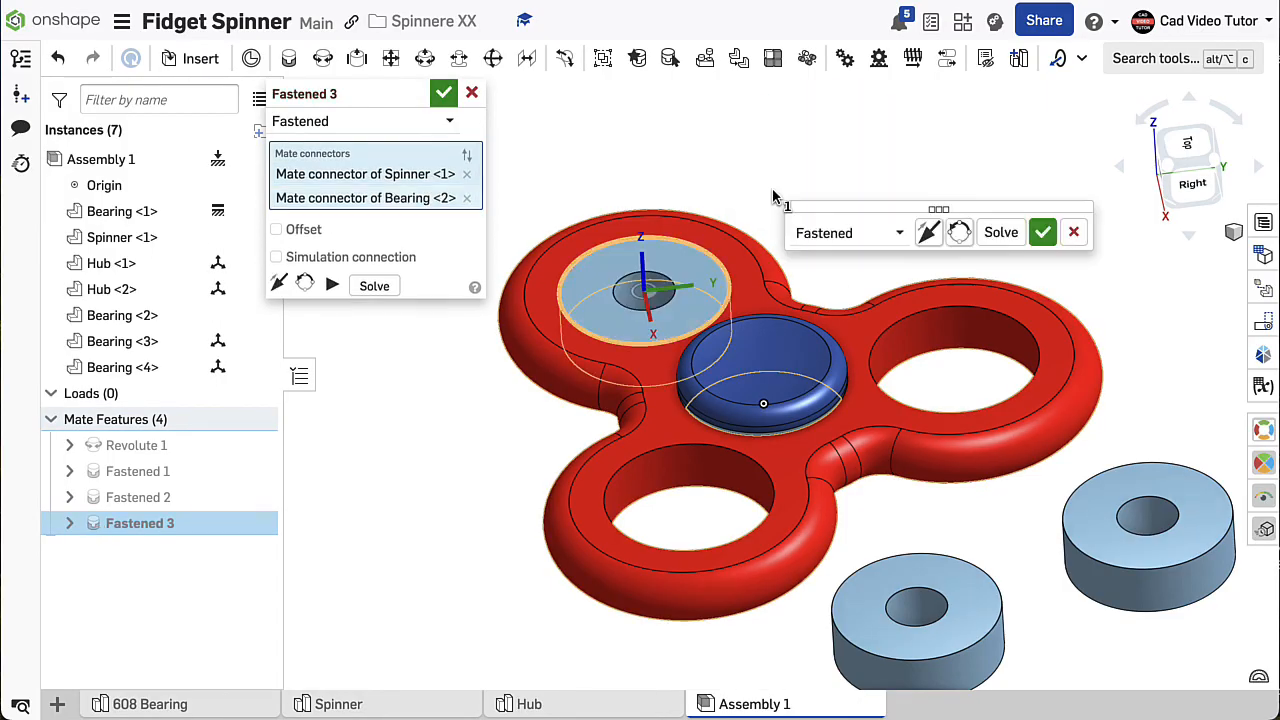
pyautogui.click(1044, 233)
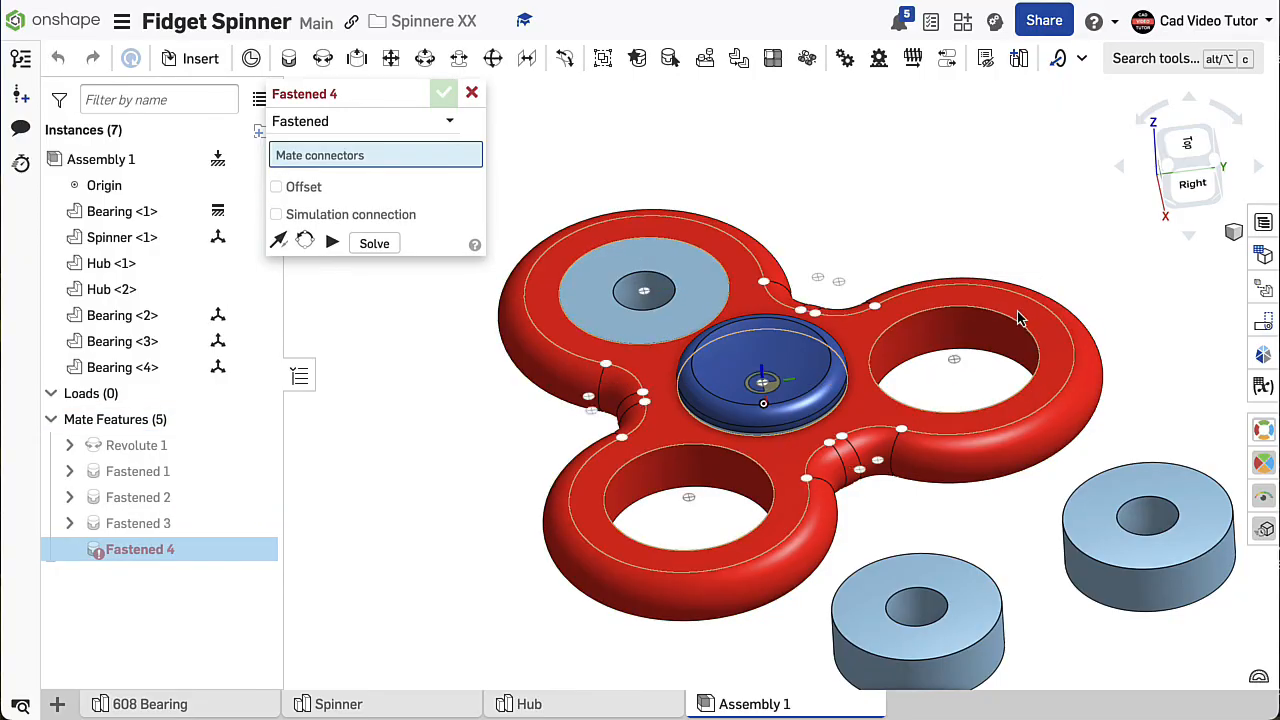
pyautogui.click(956, 358)
pyautogui.click(1141, 463)
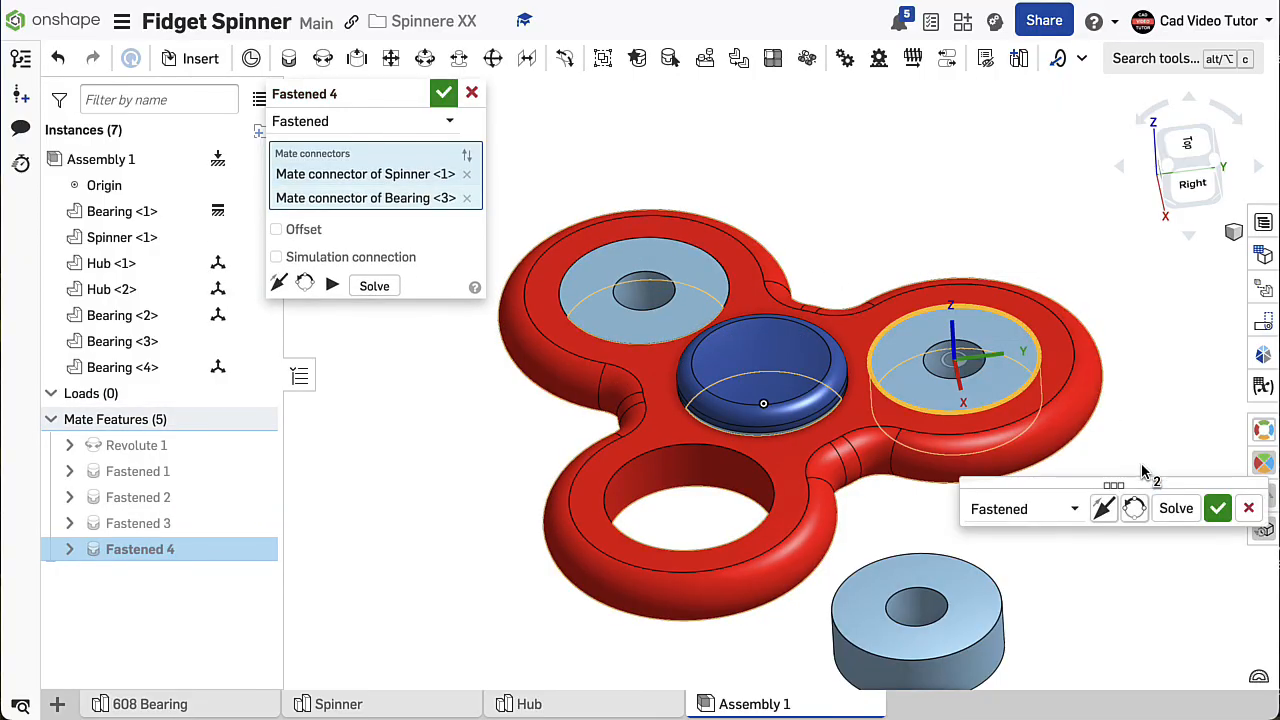
pyautogui.click(1218, 508)
pyautogui.click(757, 476)
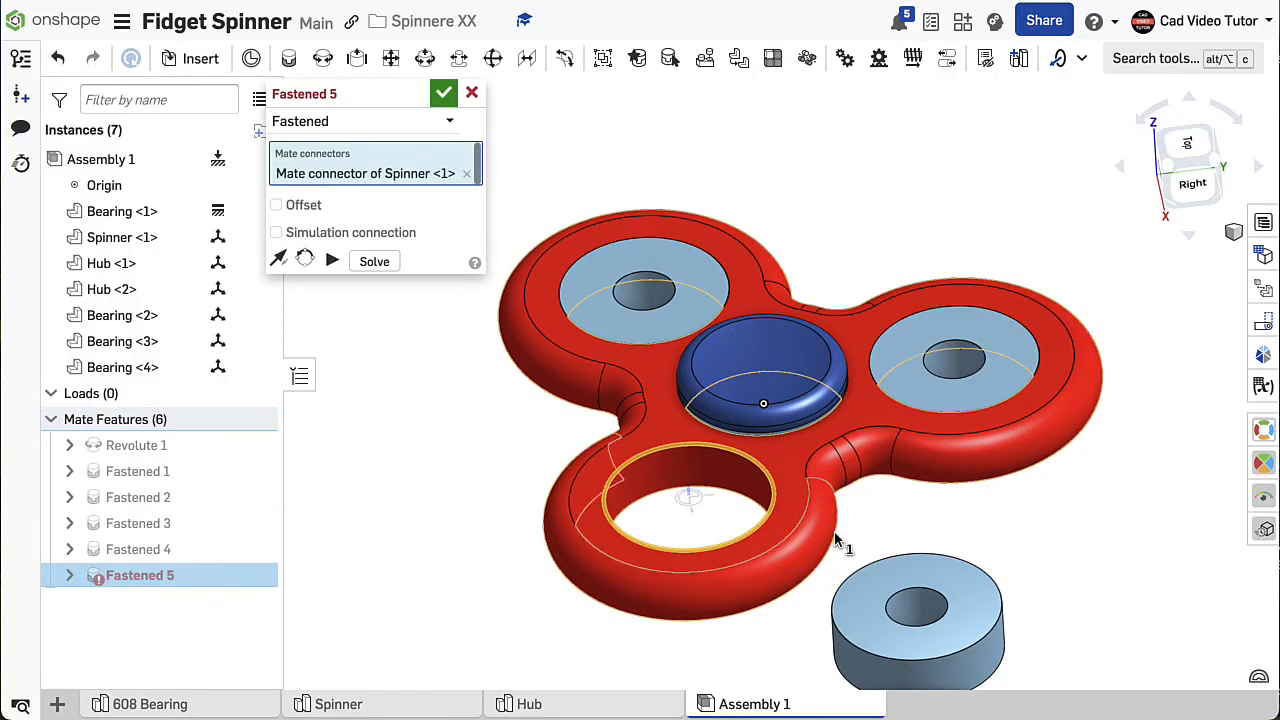
pyautogui.click(918, 600)
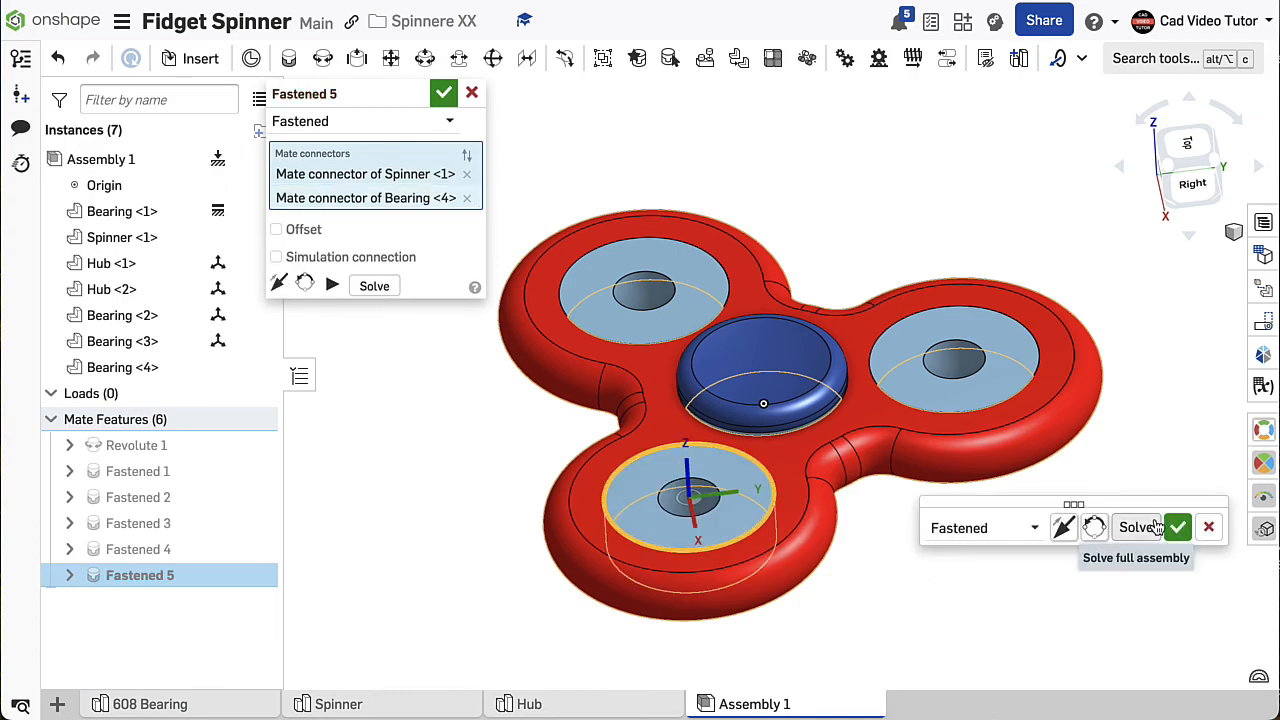
pyautogui.click(443, 95)
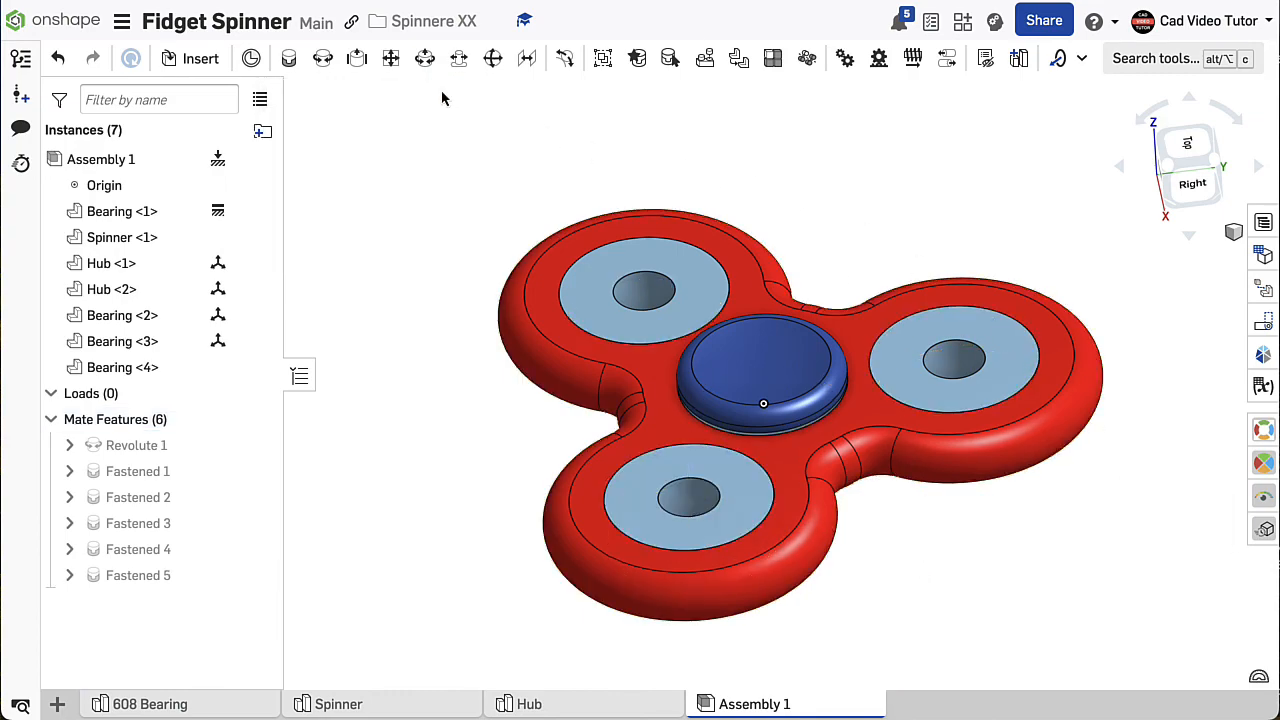
# - Inspect the assembly's interior from the right with a section view through an outer bearing, offset -22 mm to the hubs, and discard the section
pyautogui.hotkey('shift', '7')
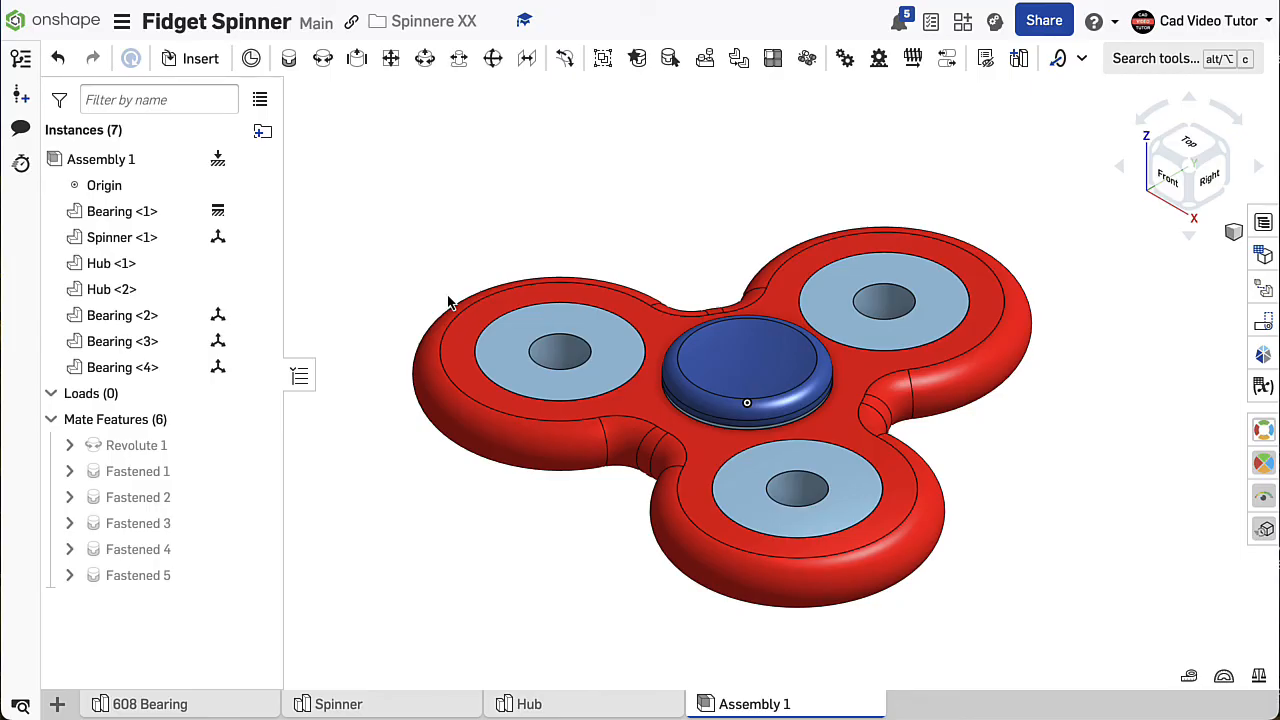
pyautogui.click(1233, 232)
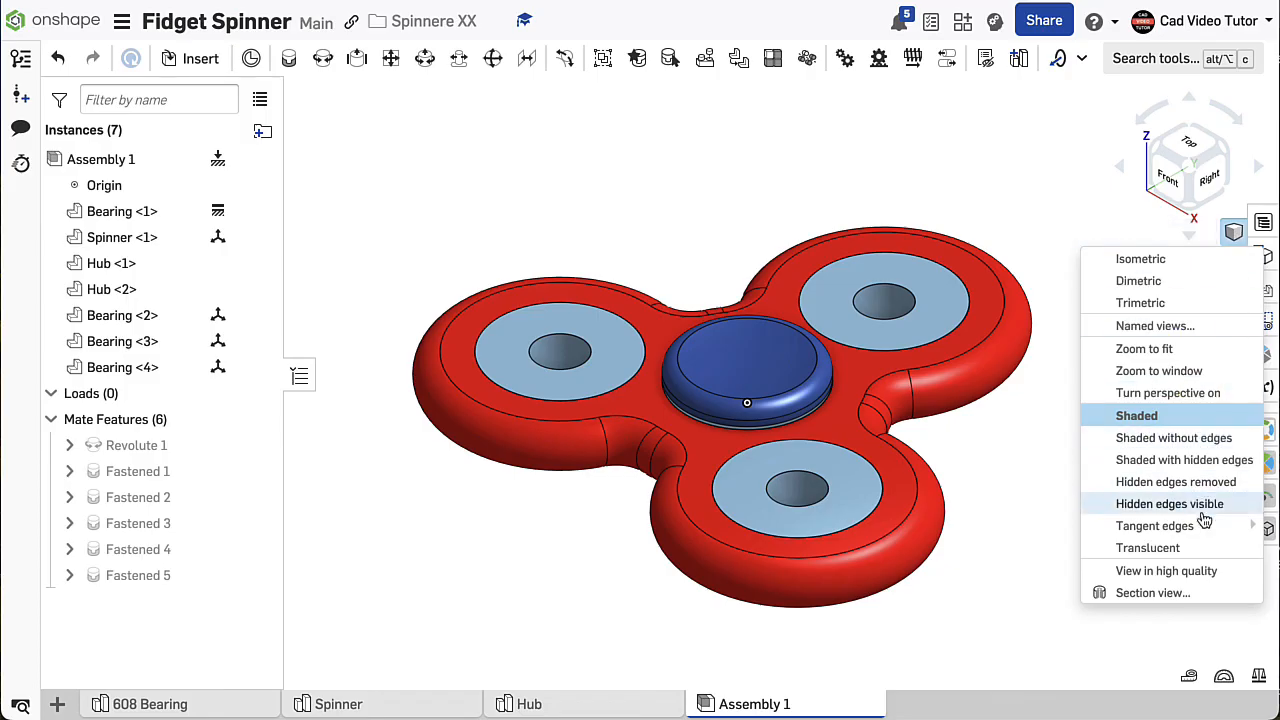
pyautogui.click(1203, 596)
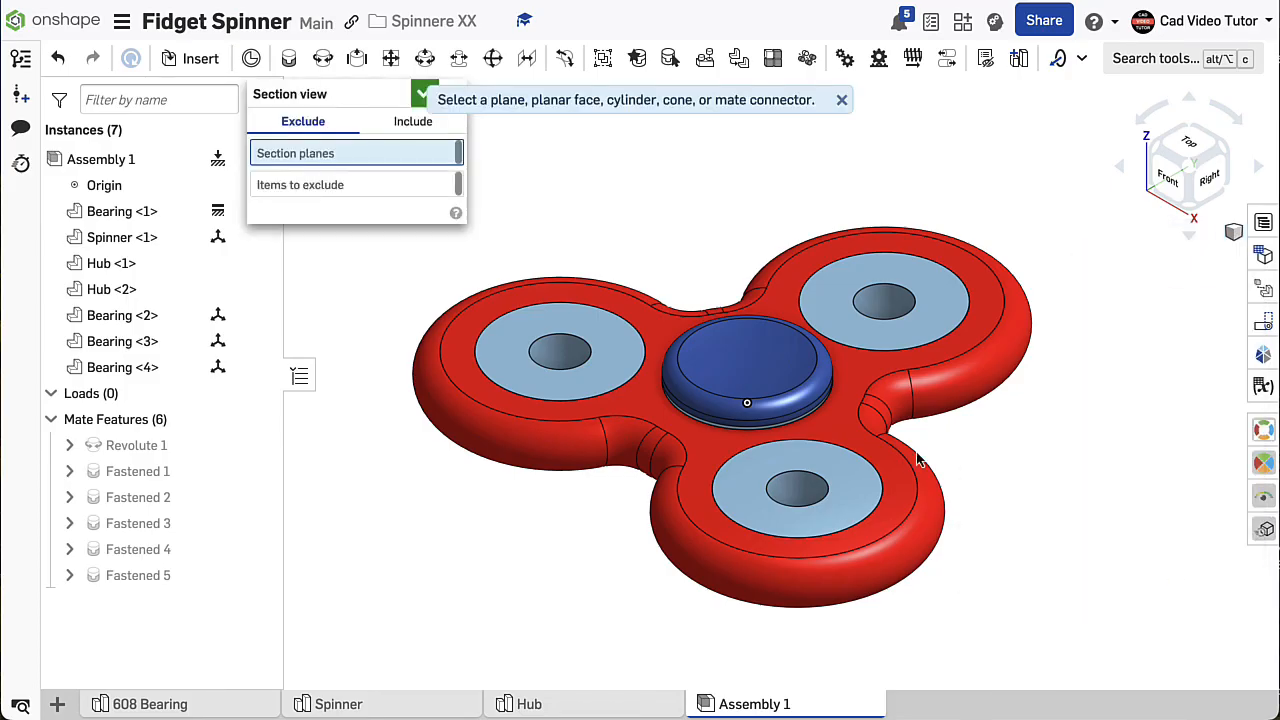
pyautogui.click(808, 497)
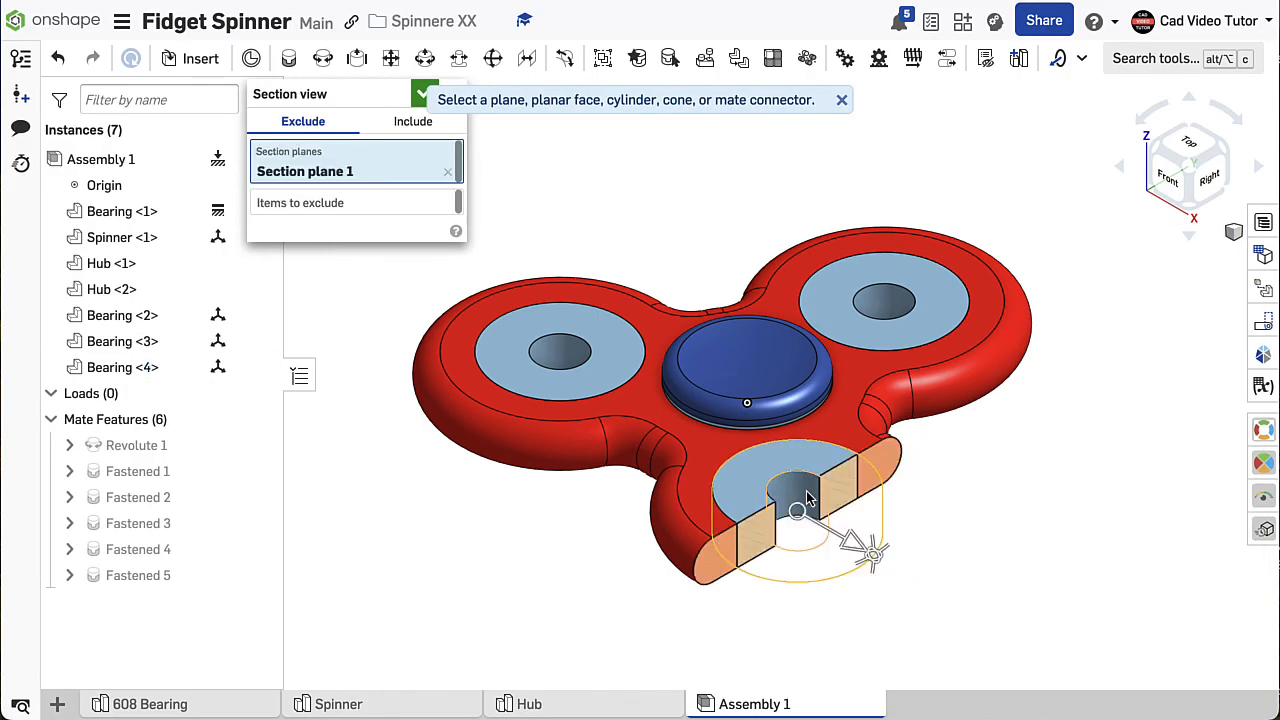
pyautogui.moveTo(855, 548); pyautogui.dragTo(755, 468)
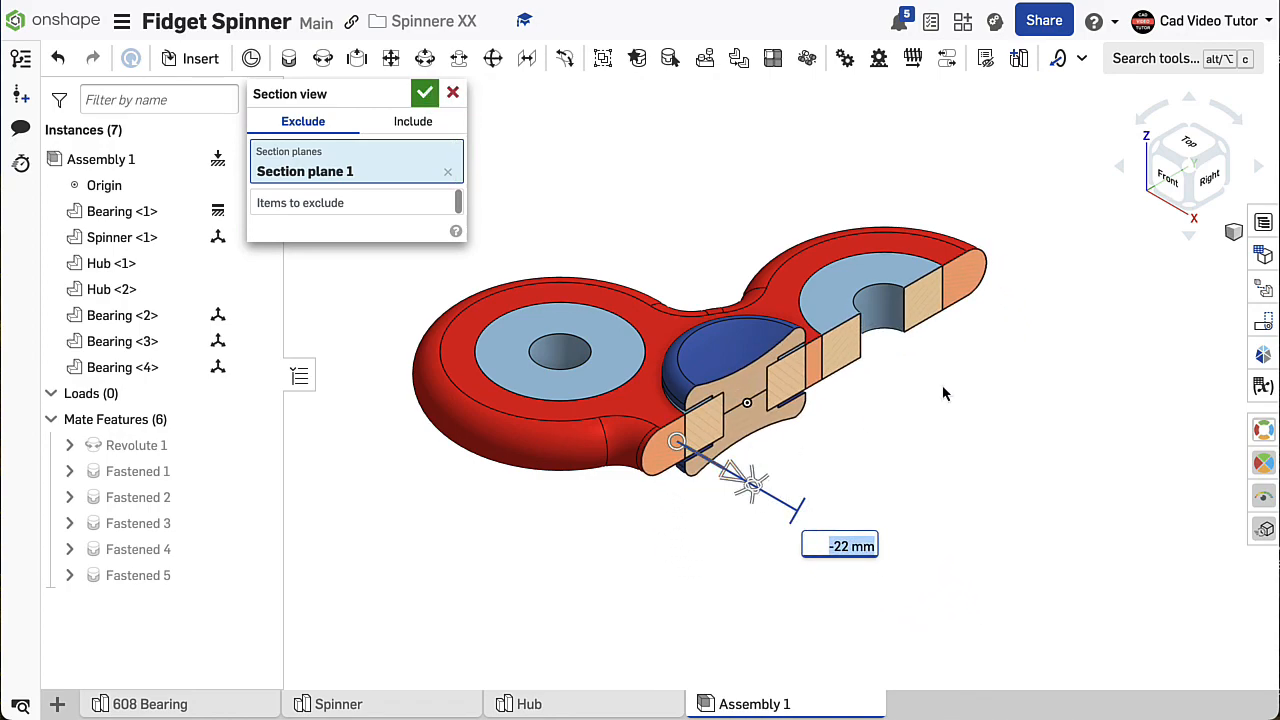
pyautogui.click(1207, 185)
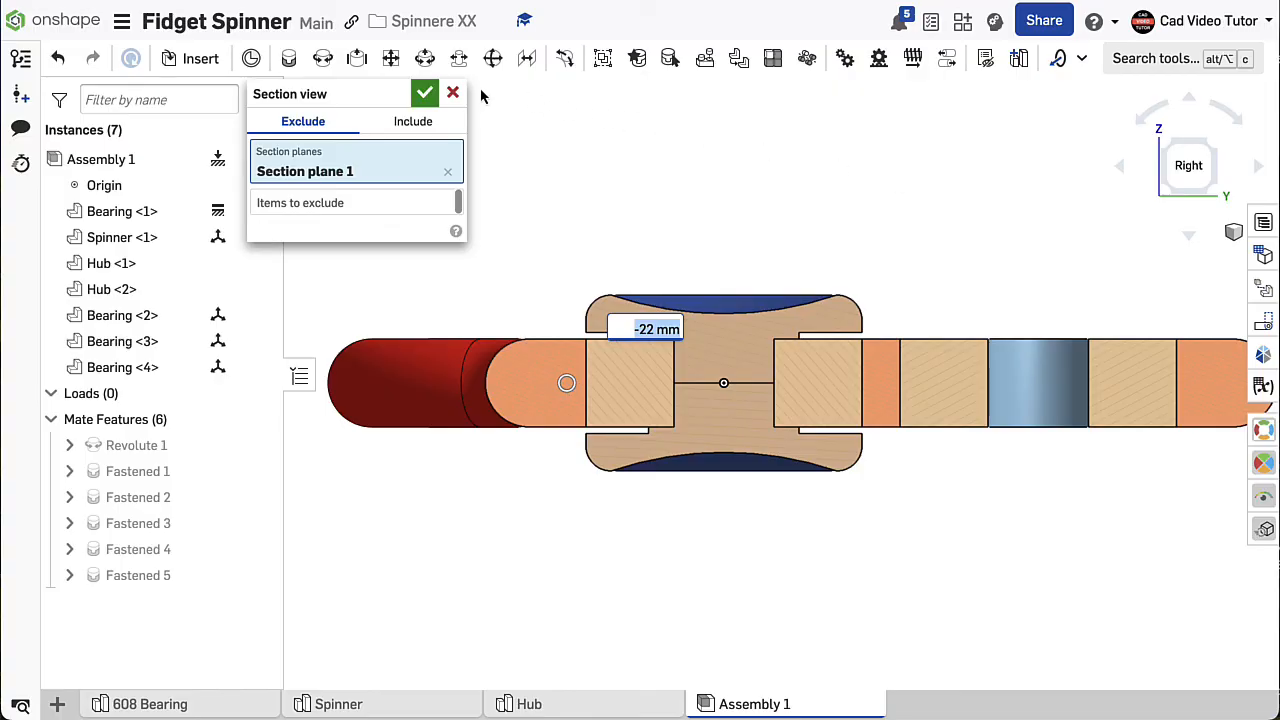
pyautogui.click(455, 94)
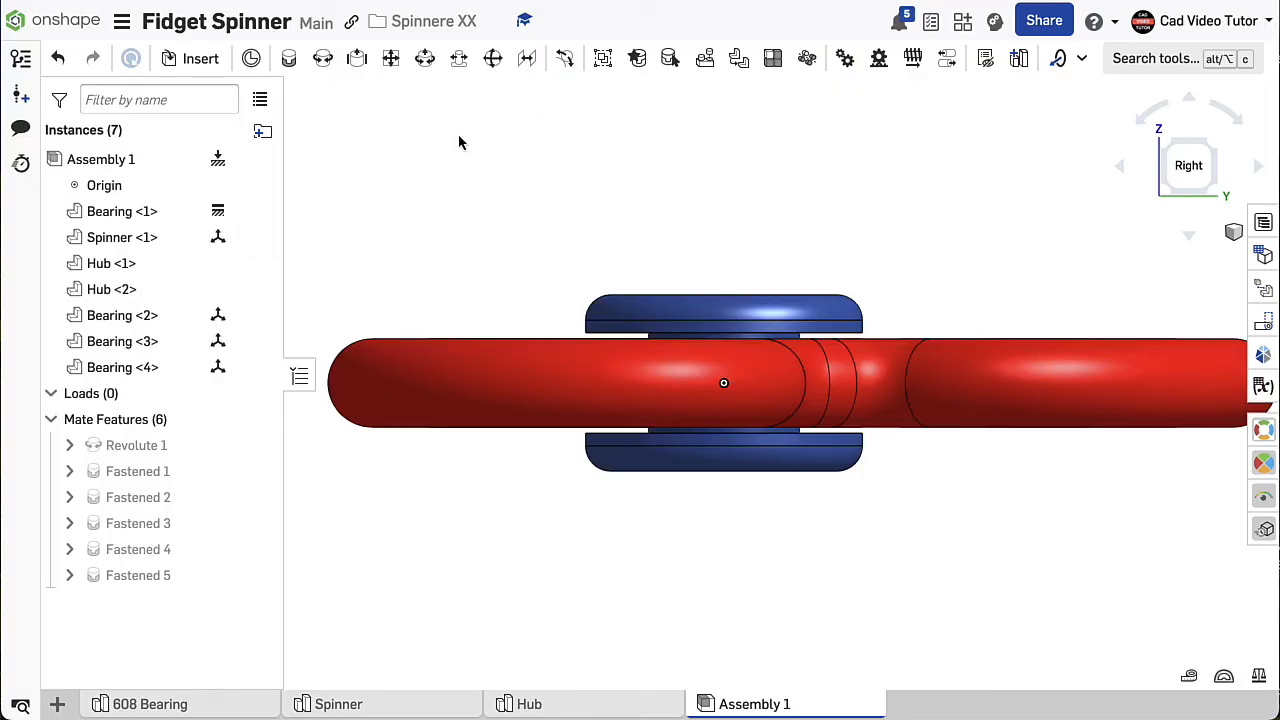
# - Show the assembly in an isometric view, open the animation of the Revolute 1 mate, and play it twice with Single playback
pyautogui.rightClick(460, 138)
pyautogui.click(500, 218)
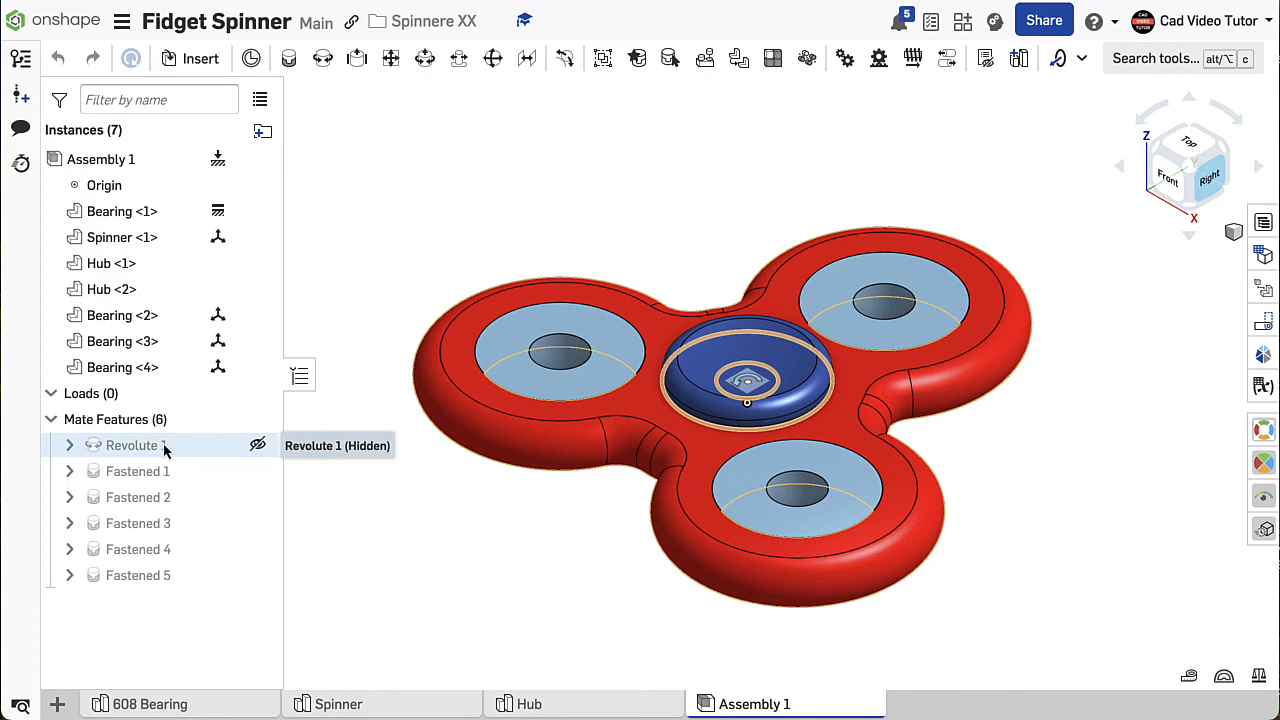
pyautogui.rightClick(165, 451)
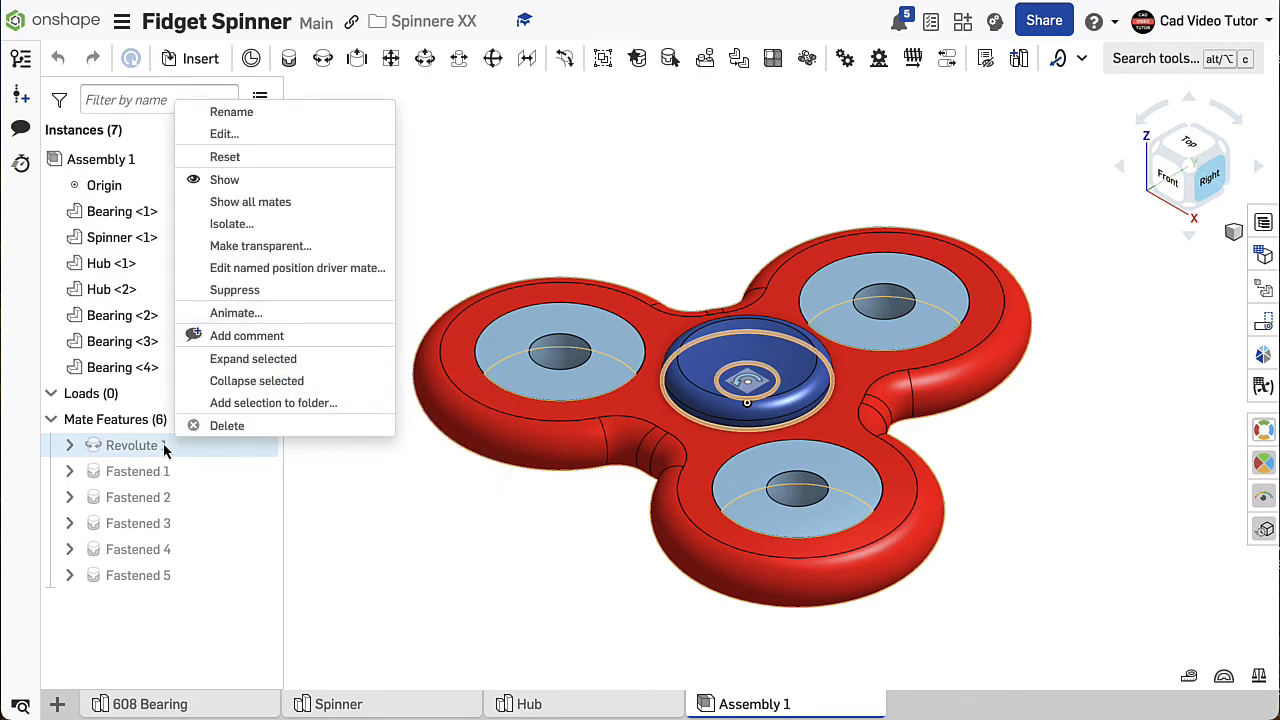
pyautogui.click(203, 312)
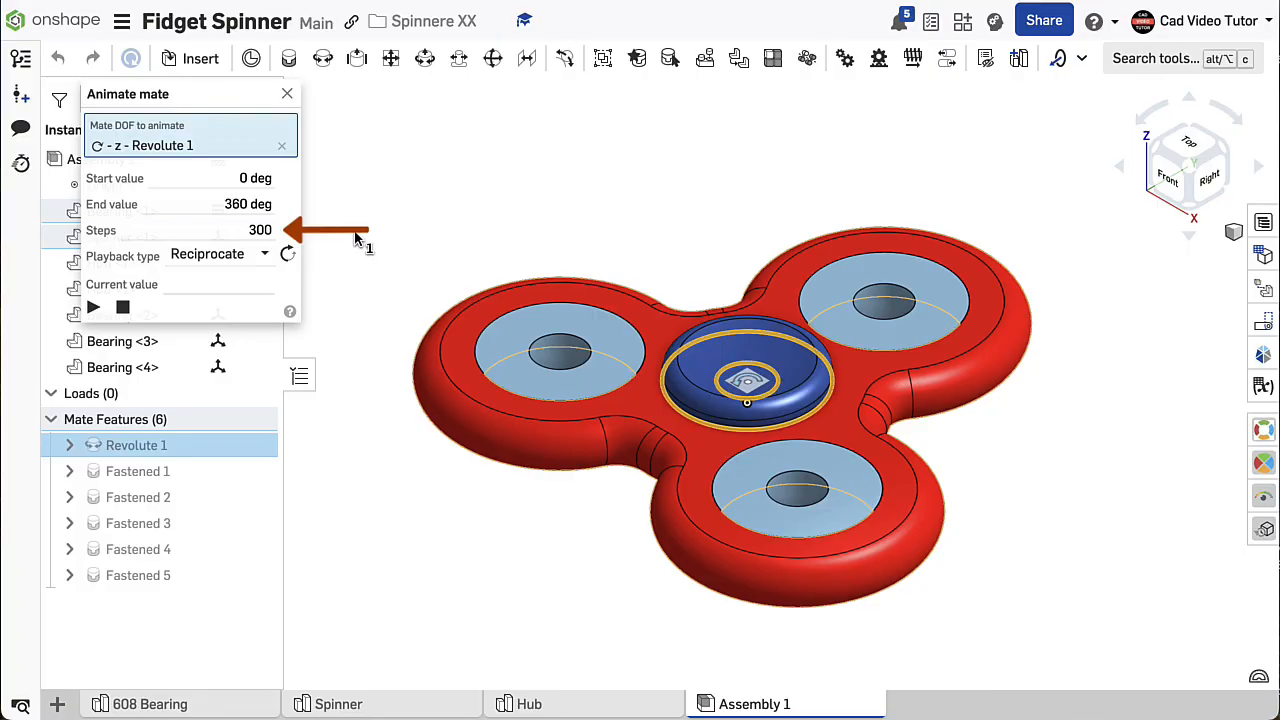
pyautogui.click(262, 254)
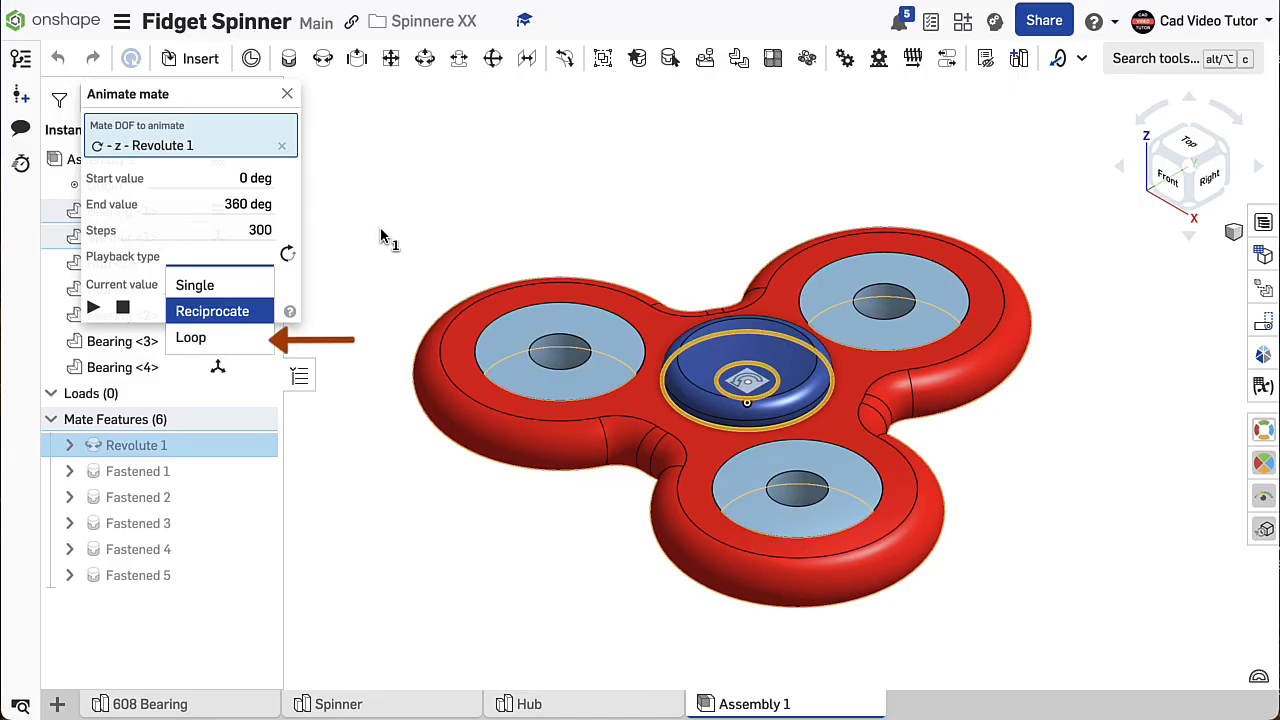
pyautogui.click(200, 285)
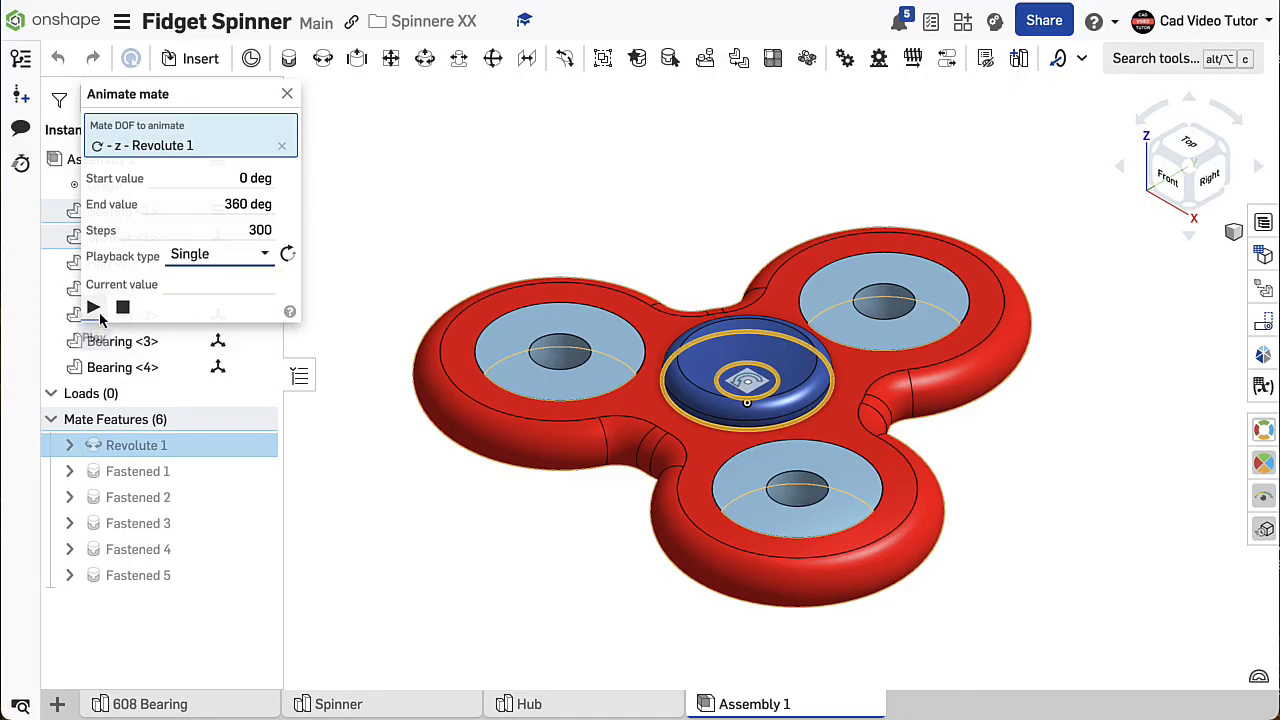
pyautogui.click(94, 311)
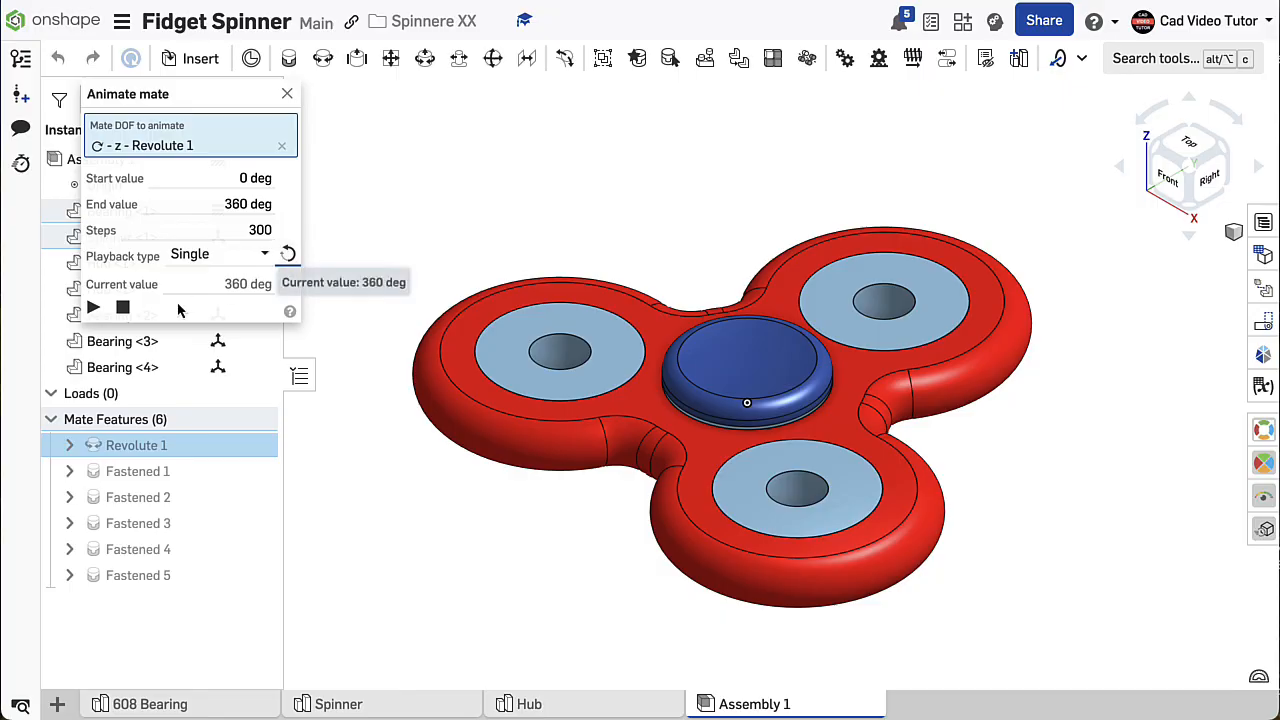
pyautogui.click(95, 310)
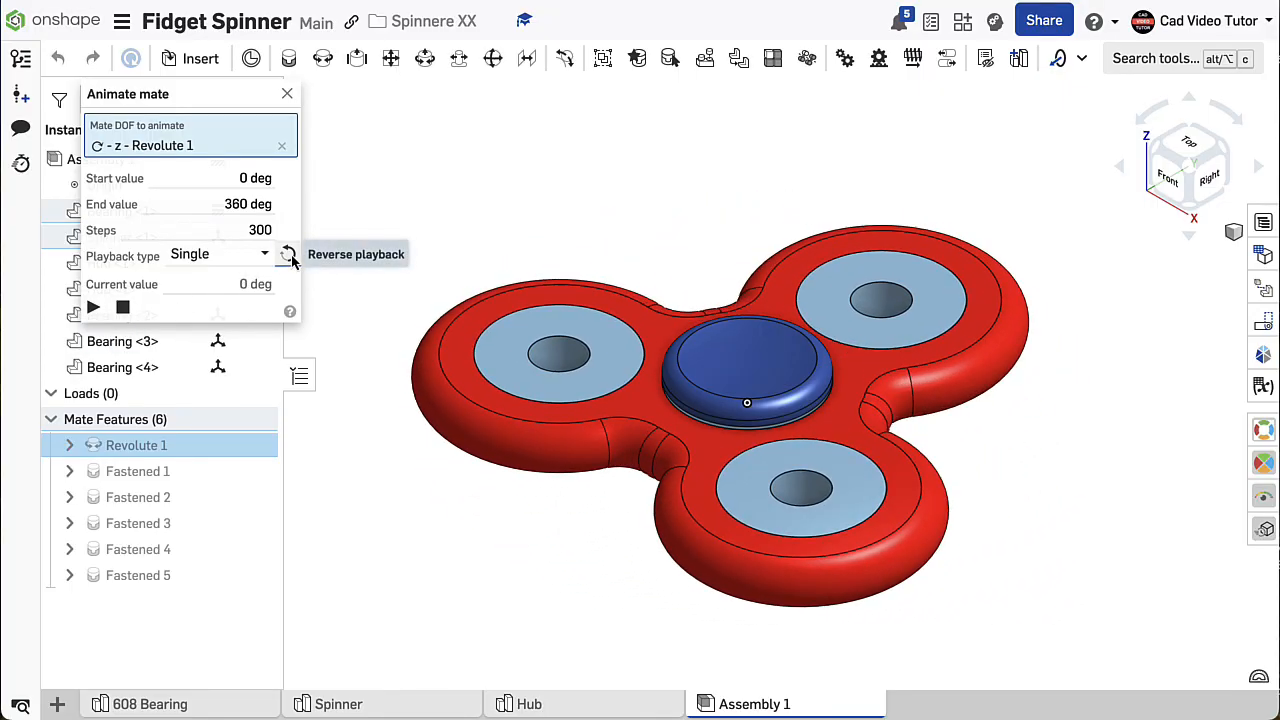
# - Change the mate animation's playback type to Loop, play the continuous rotation, and stop it
pyautogui.click(260, 257)
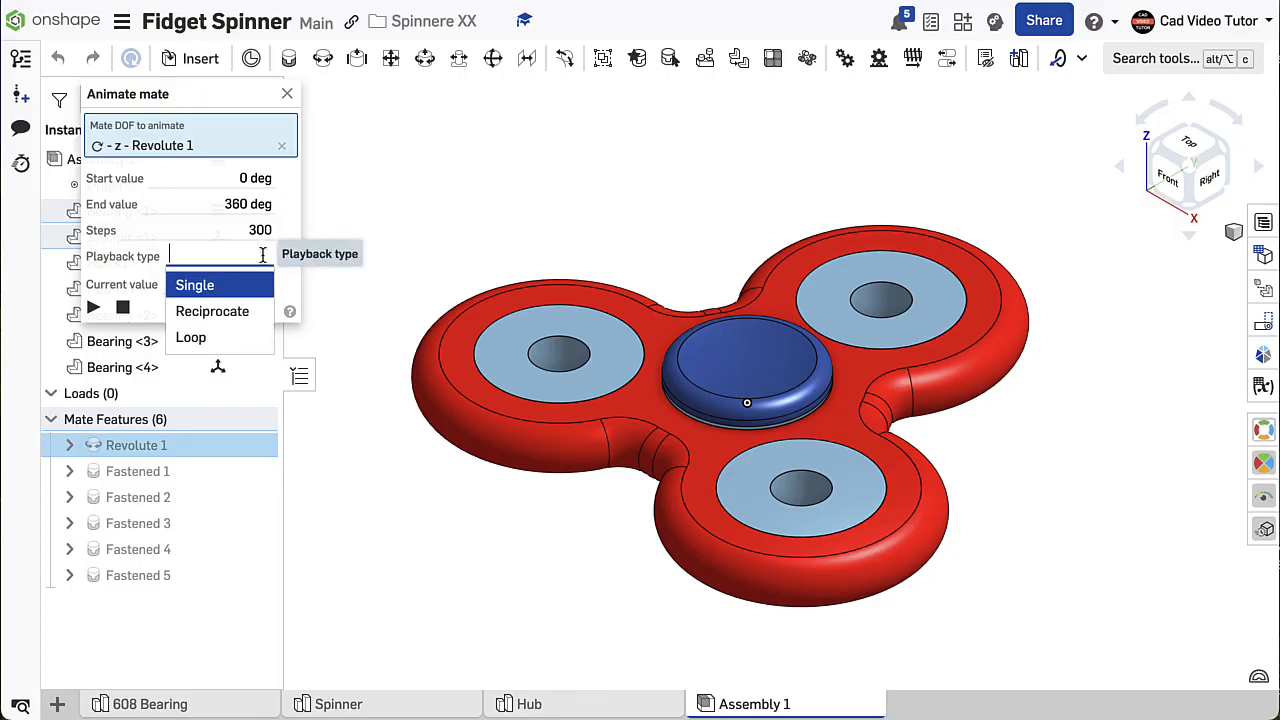
pyautogui.click(205, 337)
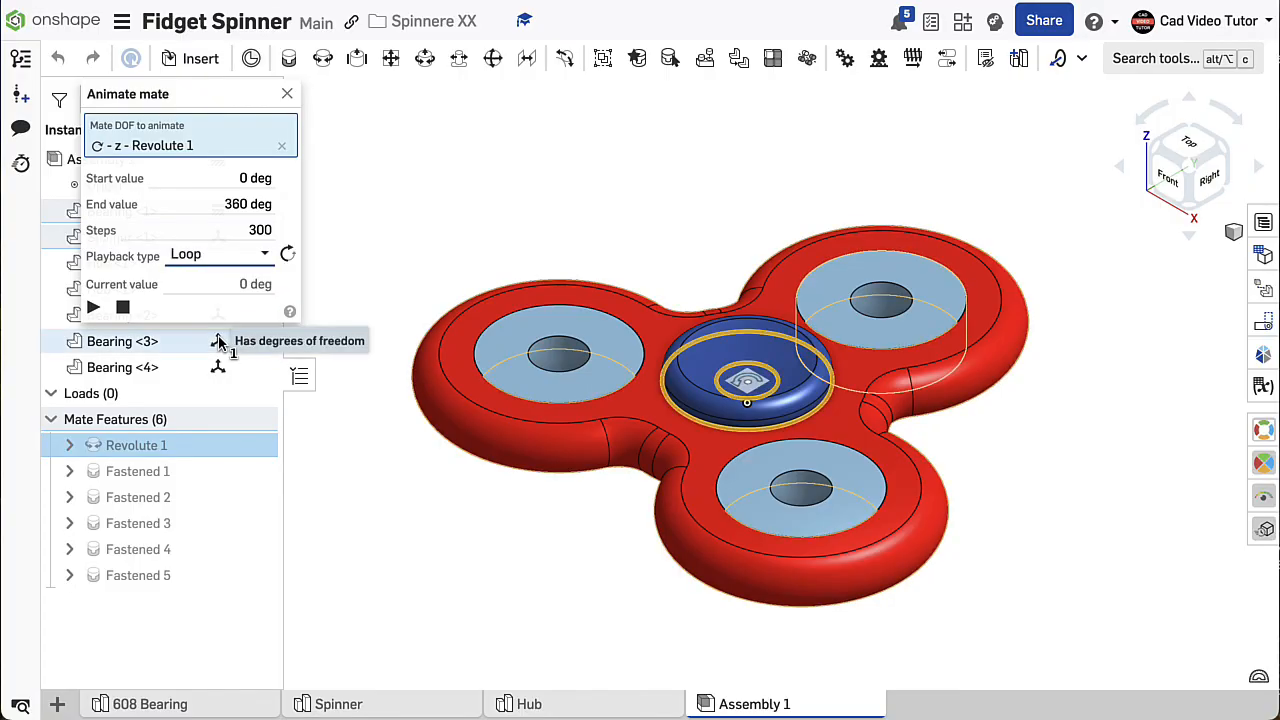
pyautogui.click(93, 308)
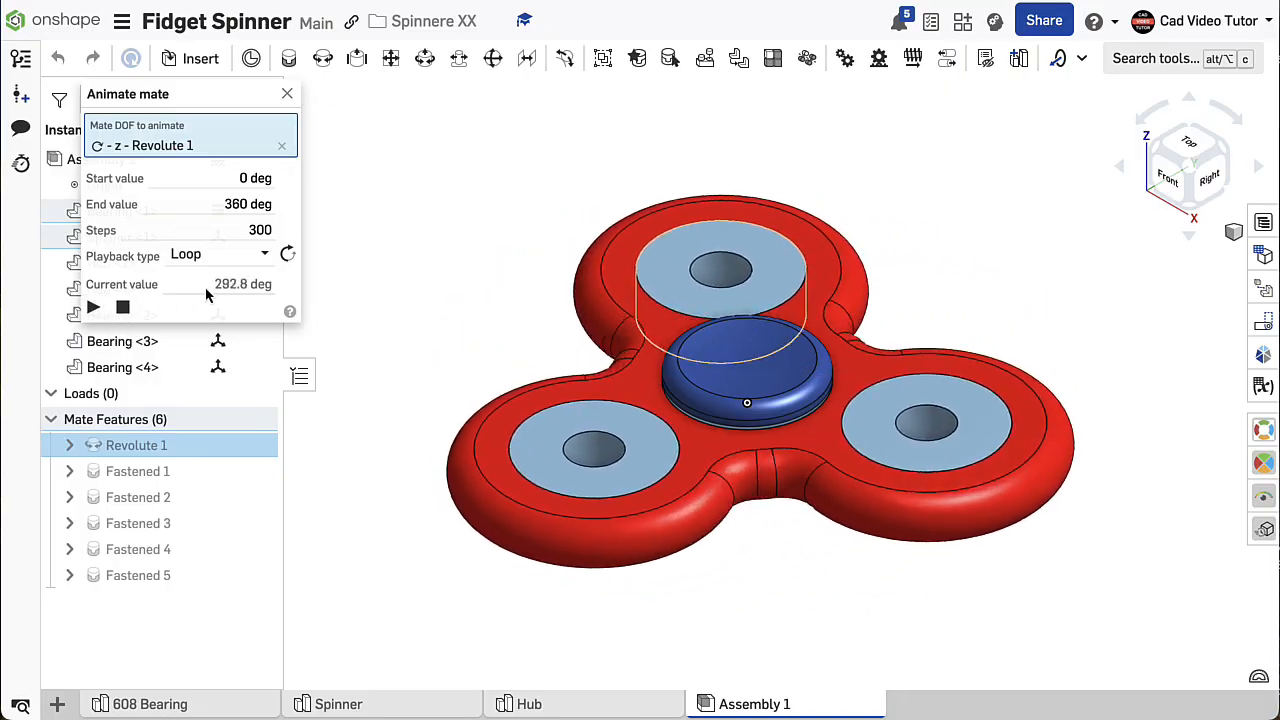
pyautogui.click(123, 308)
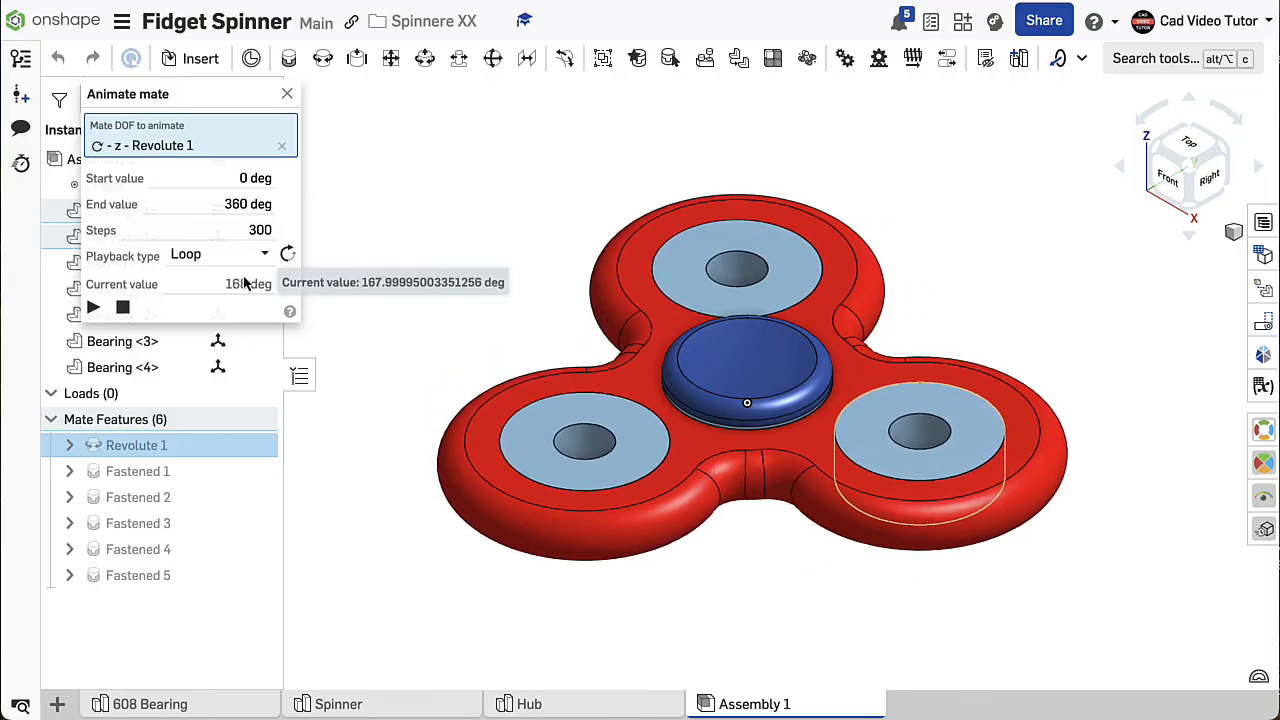
# - Set the Revolute 1 animation to 100 steps and play the loop again
pyautogui.click(242, 230)
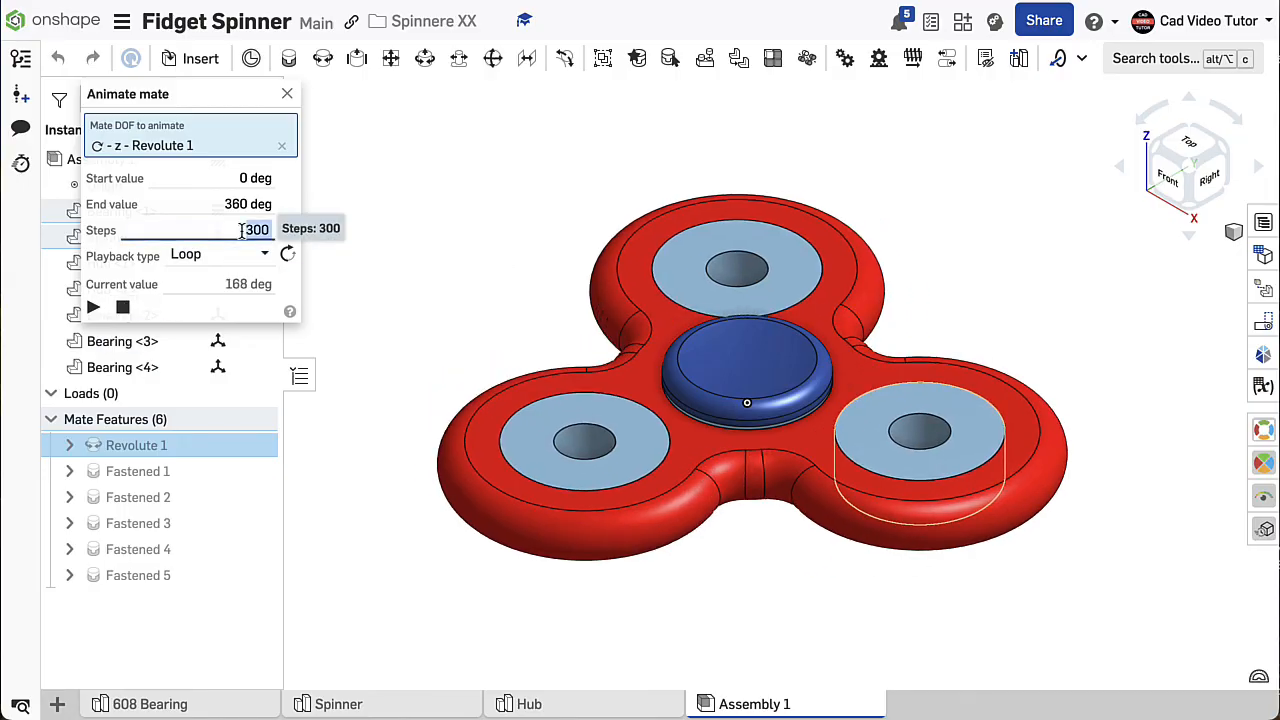
pyautogui.write('10')
pyautogui.press('Return')
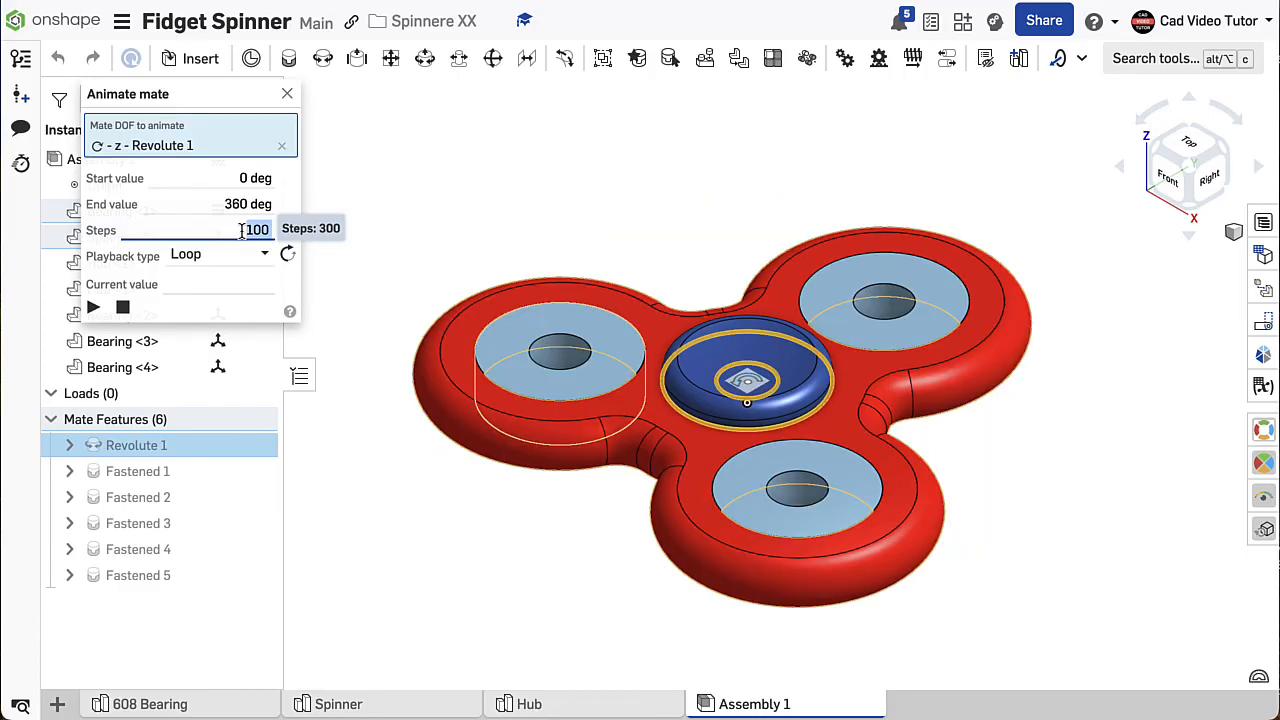
pyautogui.click(93, 309)
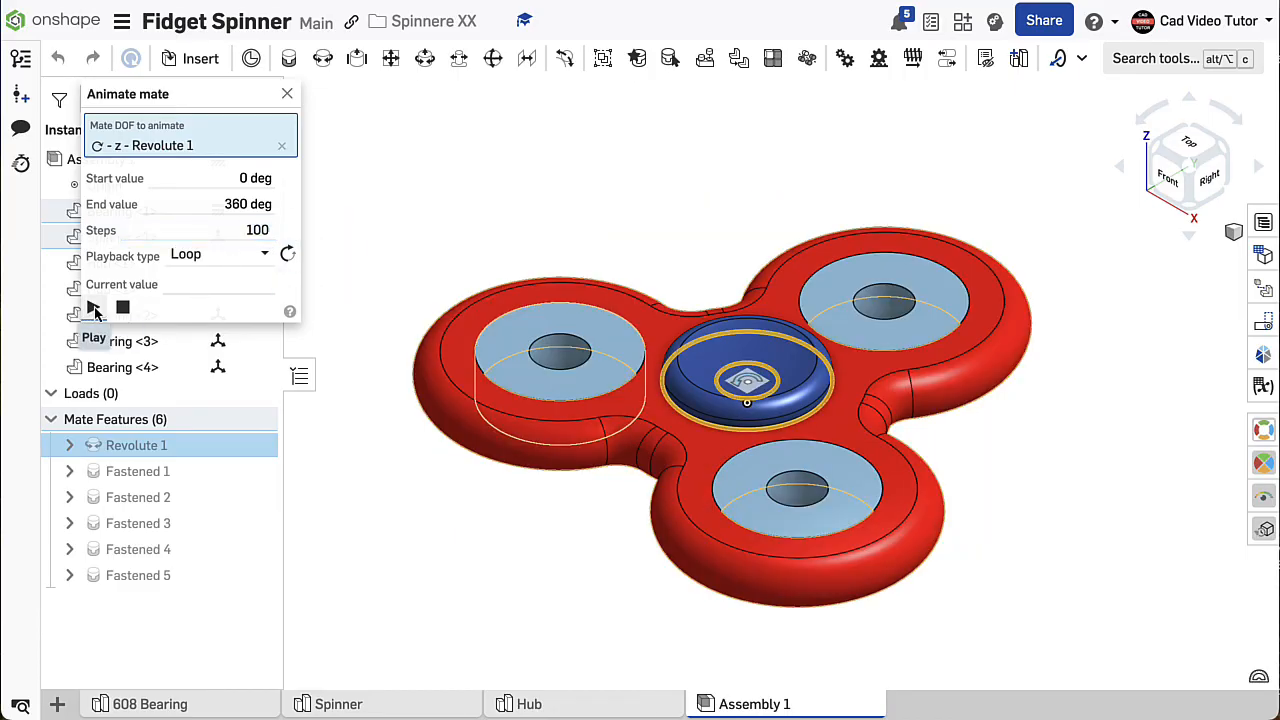
# - Watch the spinning assembly from a low angle and from above, and close the mate animation
pyautogui.moveTo(447, 419)
pyautogui.mouseDown(button='right')
pyautogui.moveTo(474, 331)
pyautogui.moveTo(448, 440)
pyautogui.mouseUp(button='right')
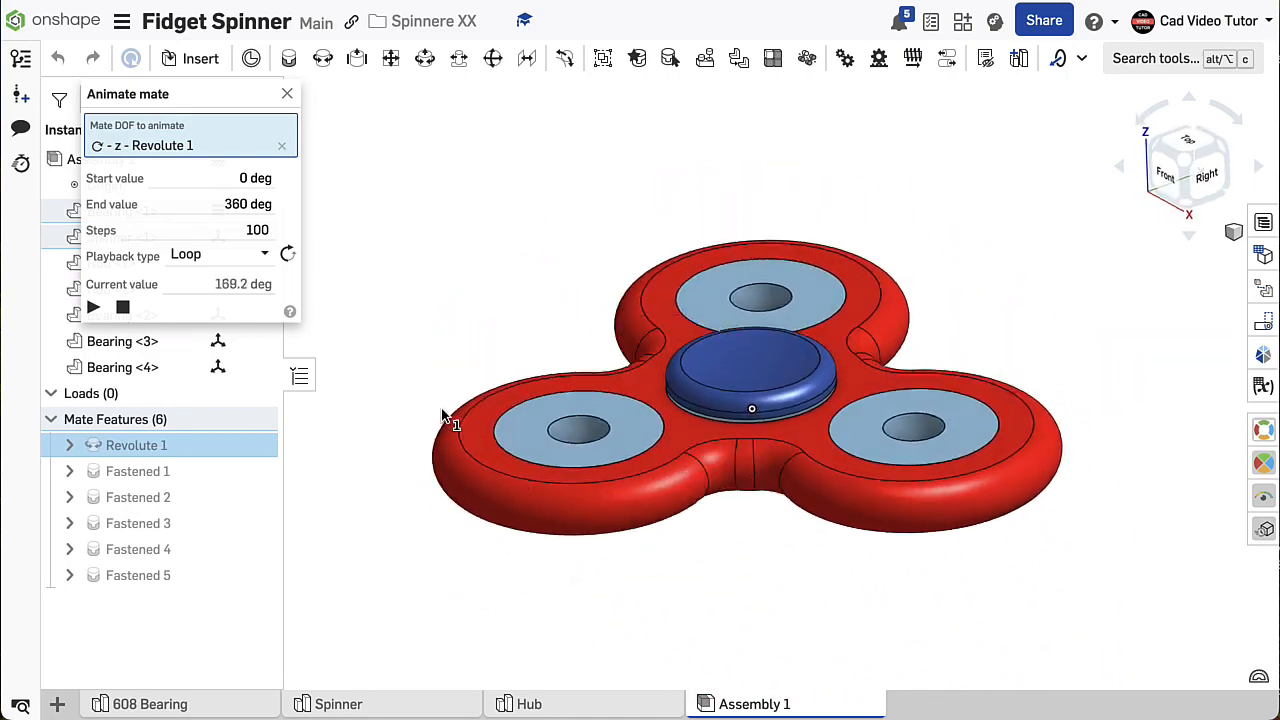
pyautogui.rightClick(907, 205)
pyautogui.click(957, 280)
pyautogui.moveTo(934, 309); pyautogui.dragTo(814, 423, button='right')
pyautogui.click(452, 96)
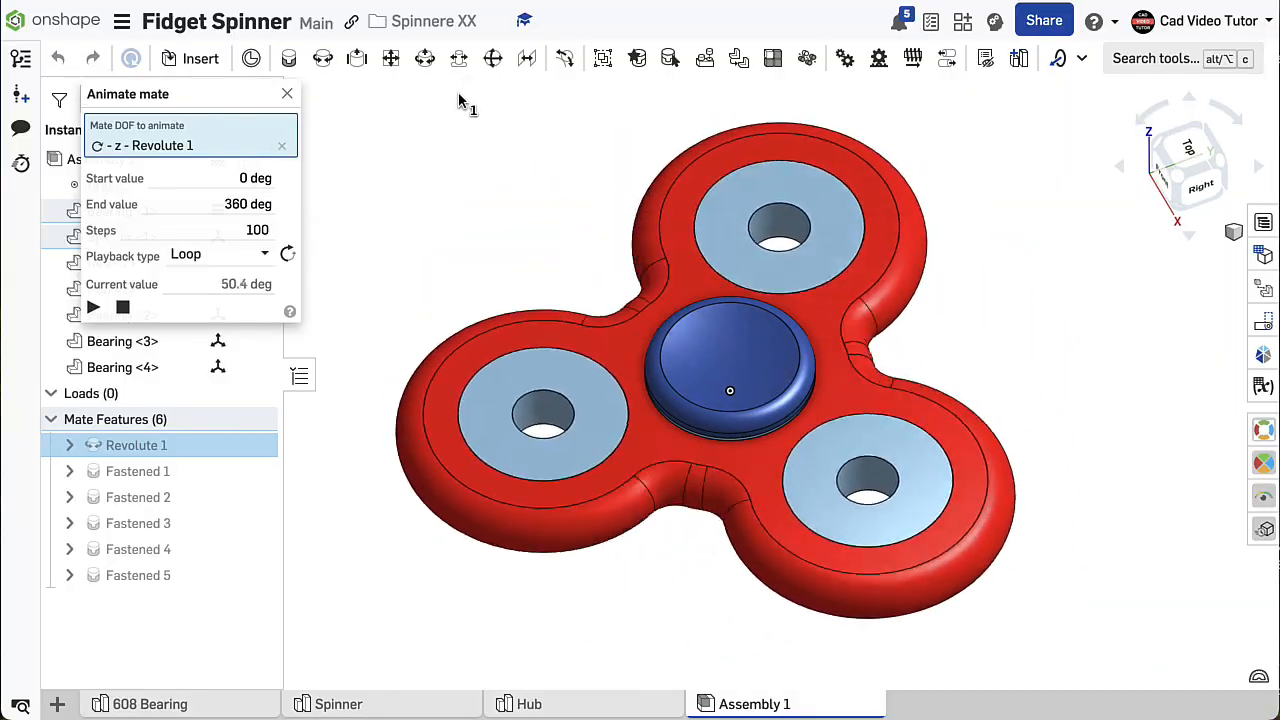
pyautogui.click(288, 94)
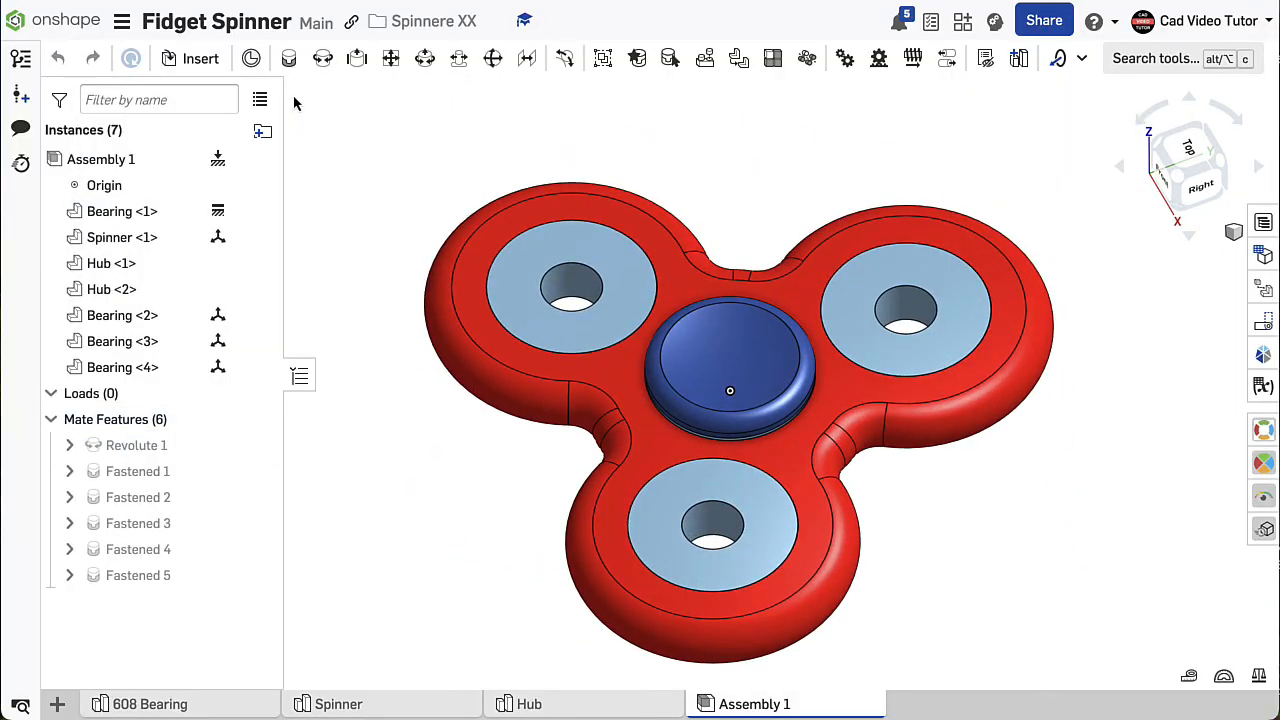